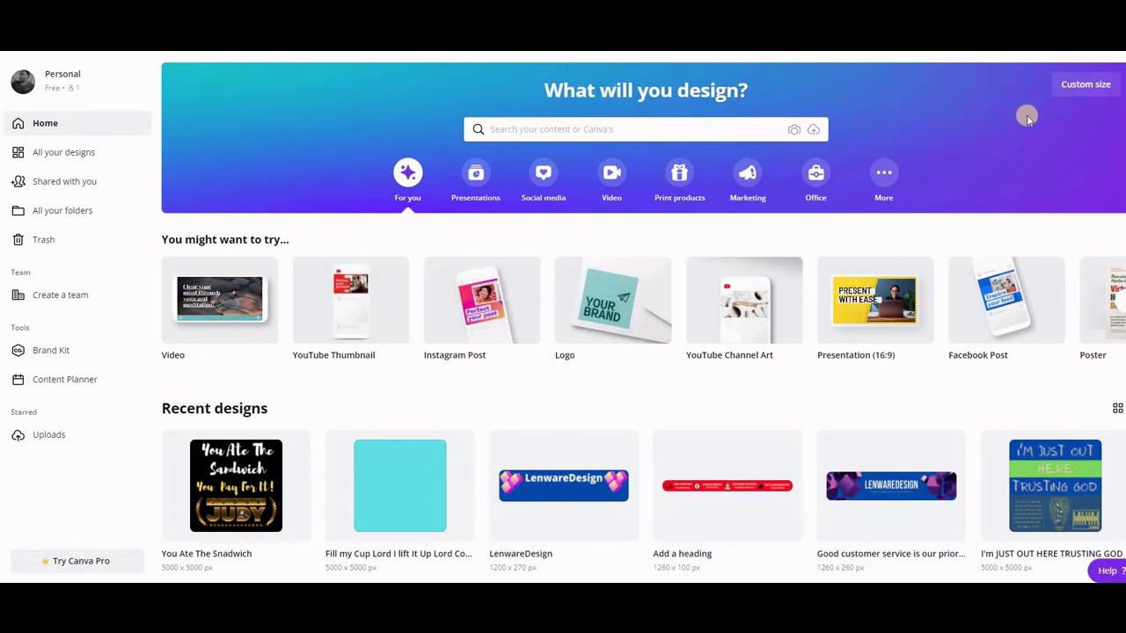
Create a new blank design with a custom size of 5000 x 5000 px
left_click(1081, 86)
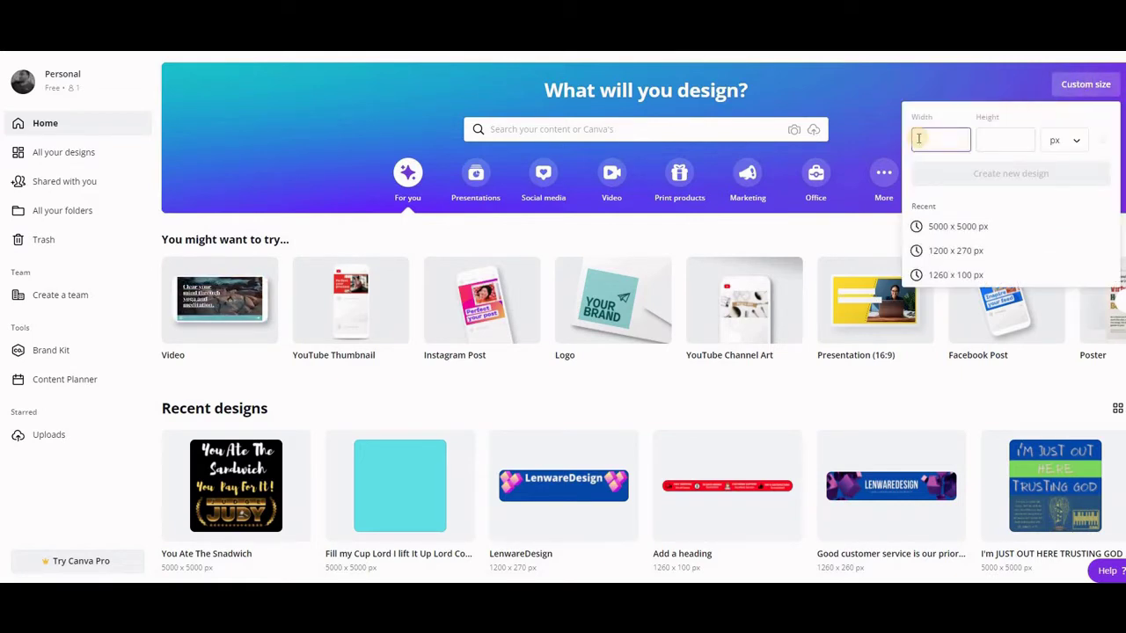
type("5000")
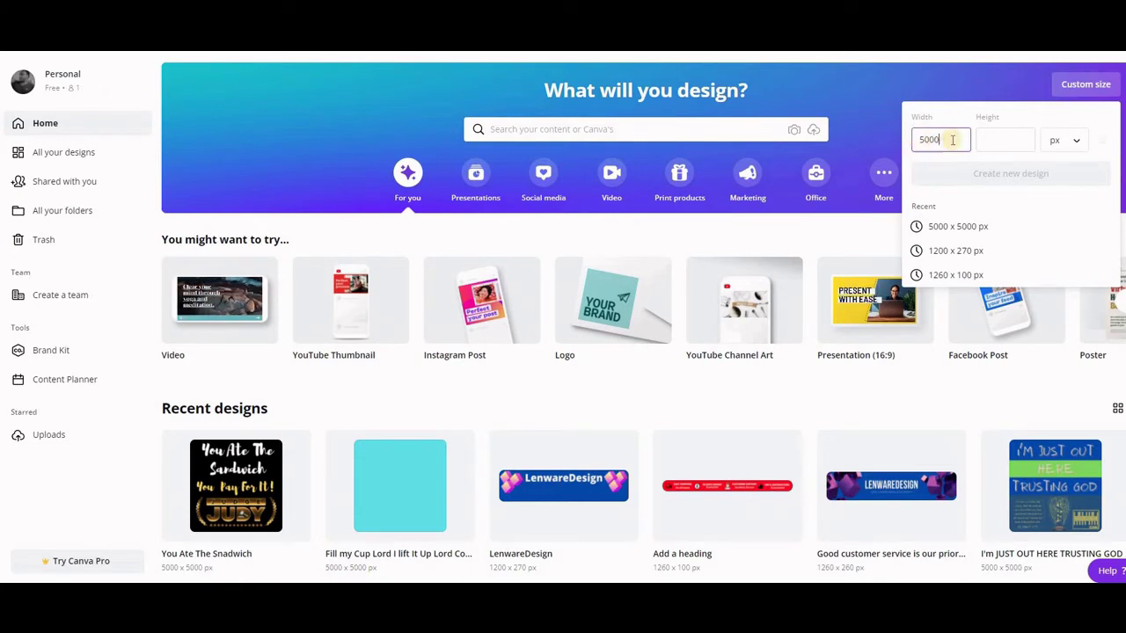
left_click(987, 139)
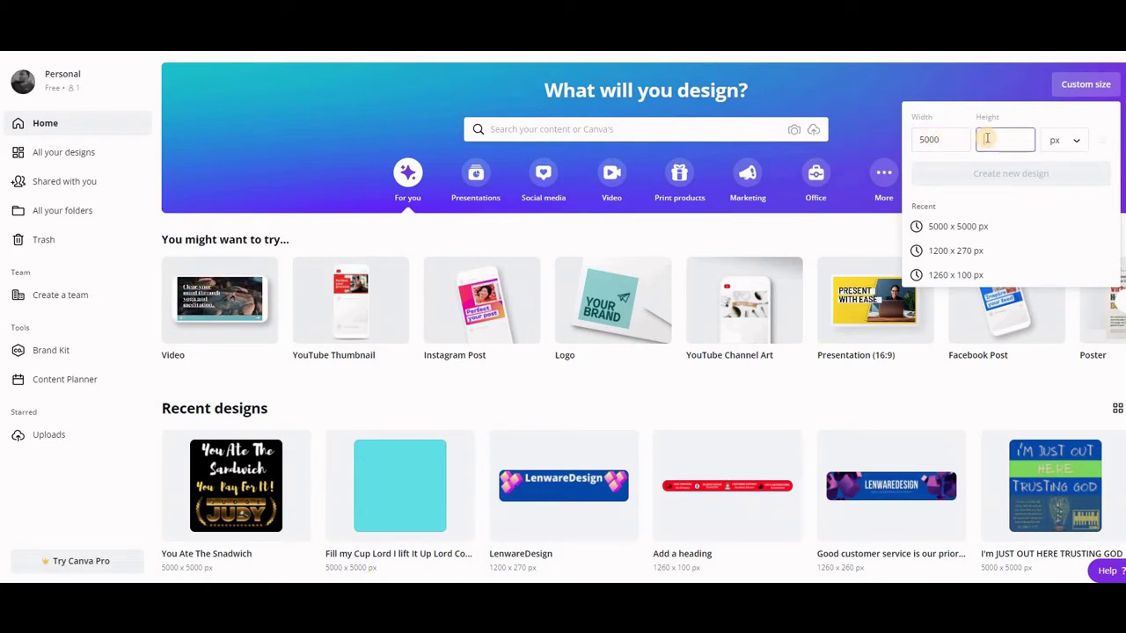
type("5000")
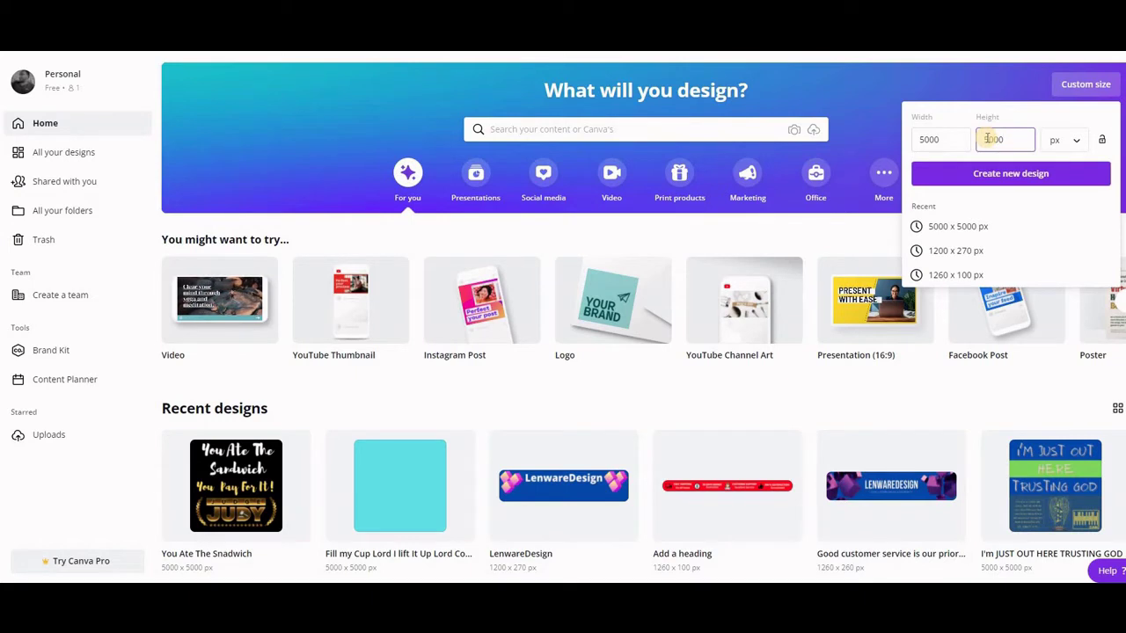
left_click(999, 175)
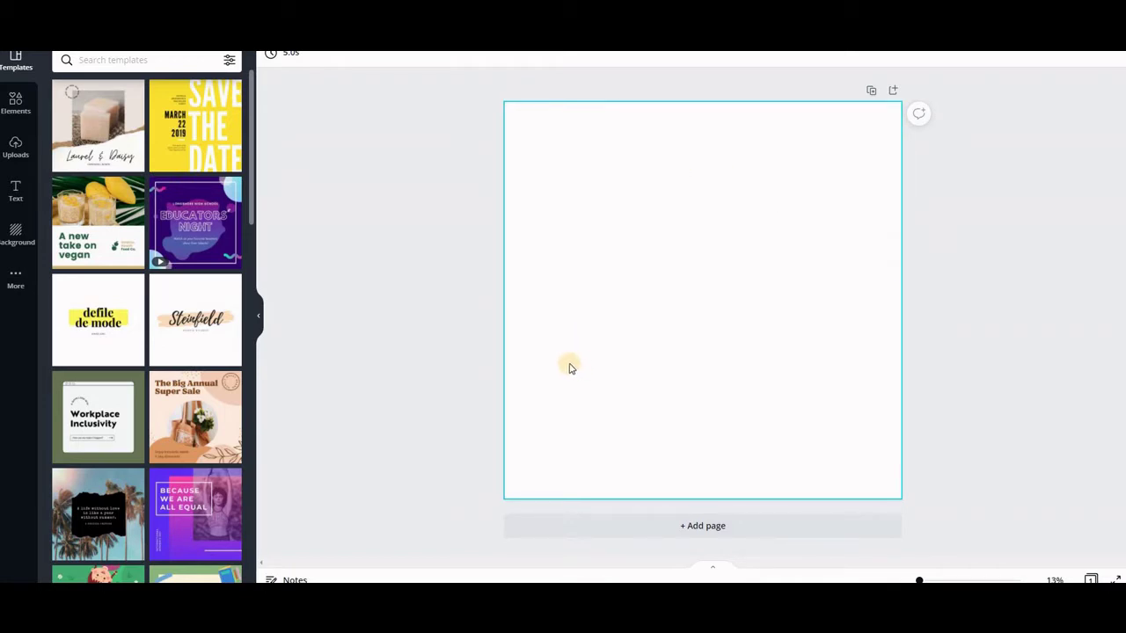
Insert the uploaded gold Judge Judy logo with the laurel wreath and move it to the lower part of the page
left_click(14, 143)
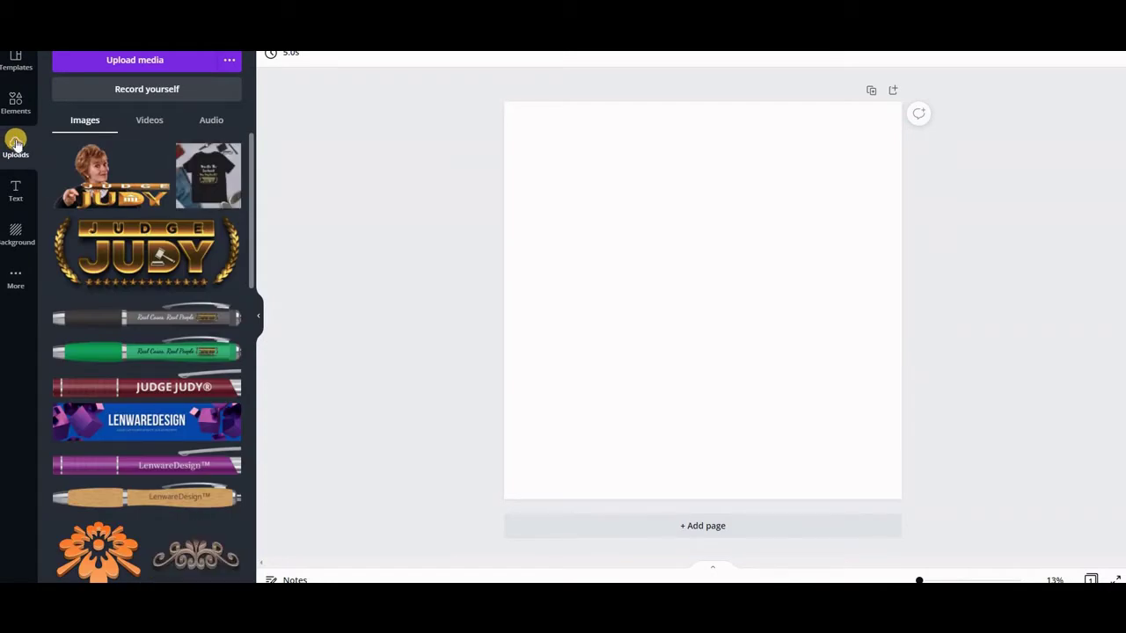
left_click(135, 251)
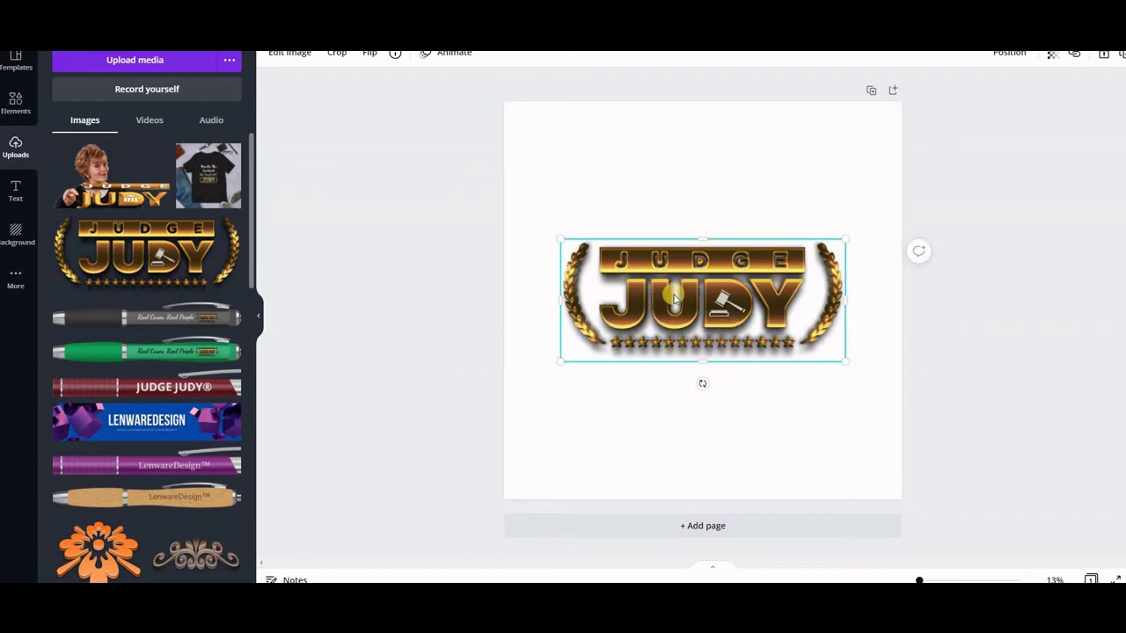
left_click_drag(707, 307, 707, 432)
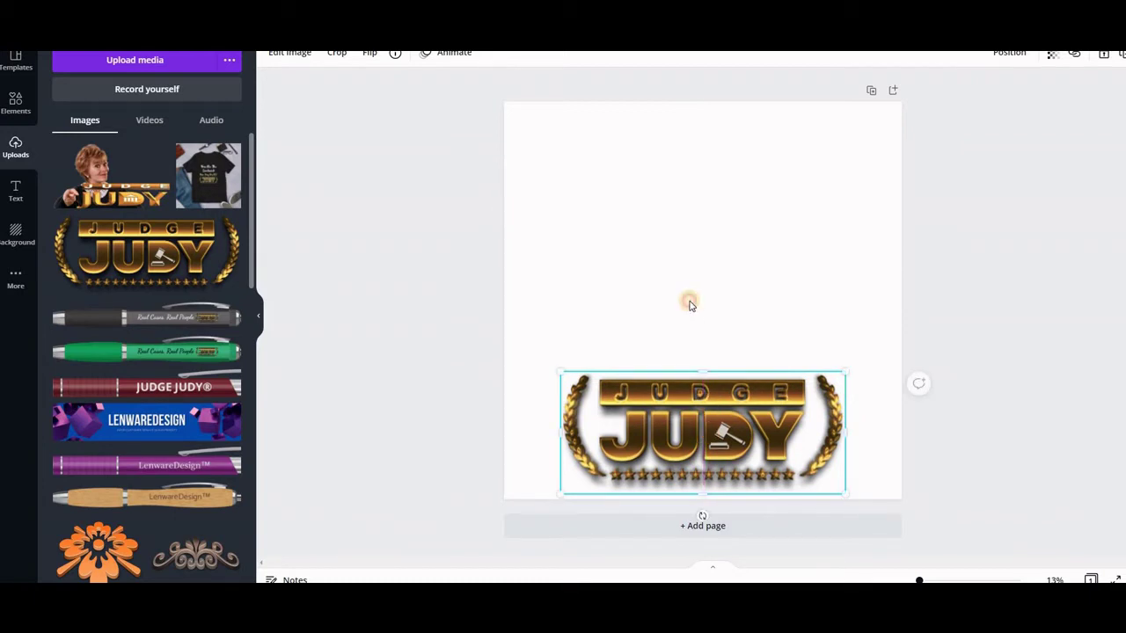
Try blue, green, dark turquoise and red as the page background colour, ending on black
left_click(690, 304)
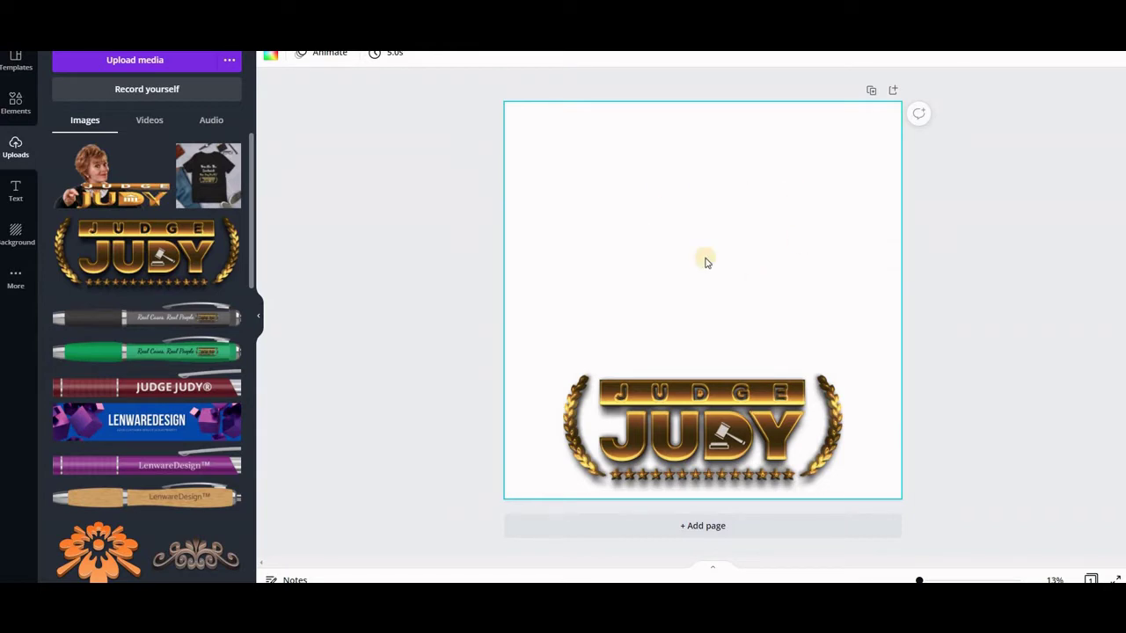
left_click(270, 58)
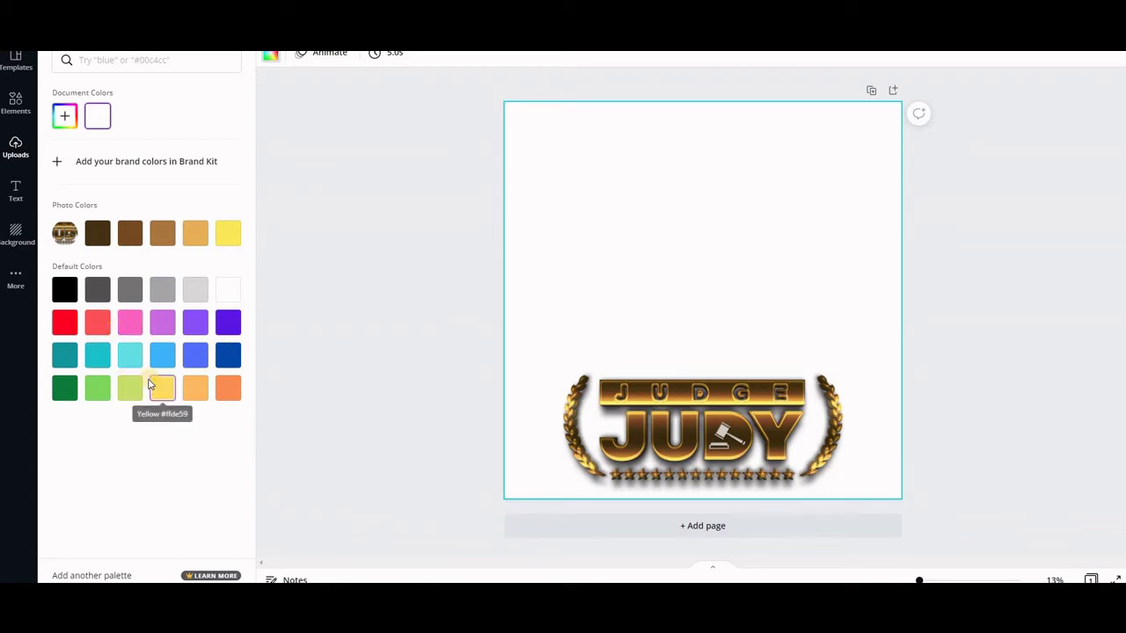
left_click(228, 355)
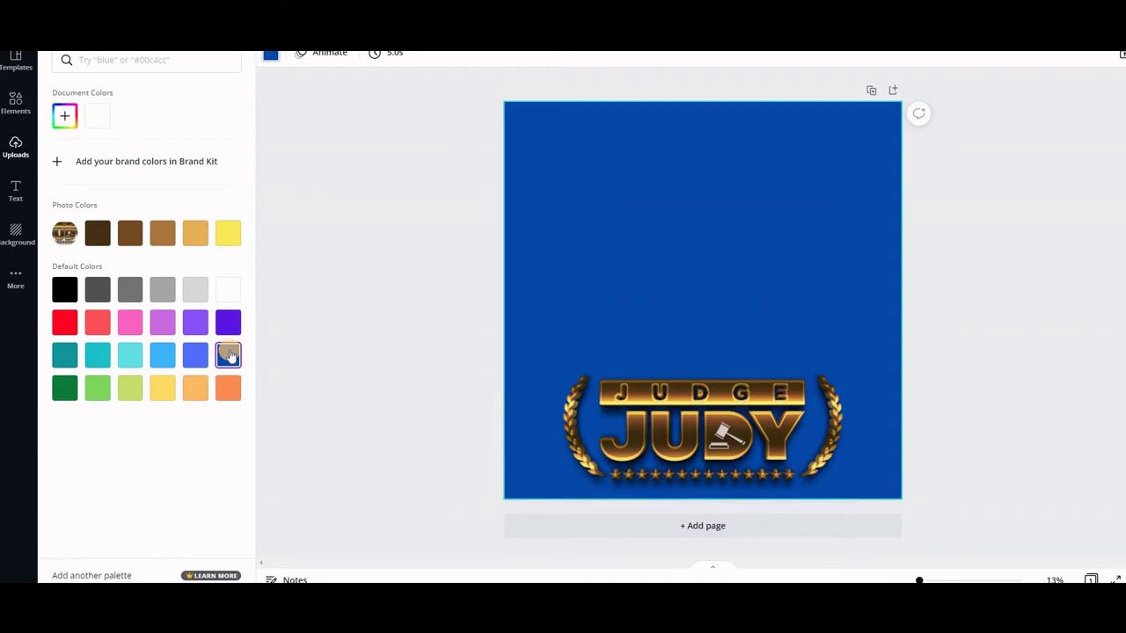
left_click(66, 388)
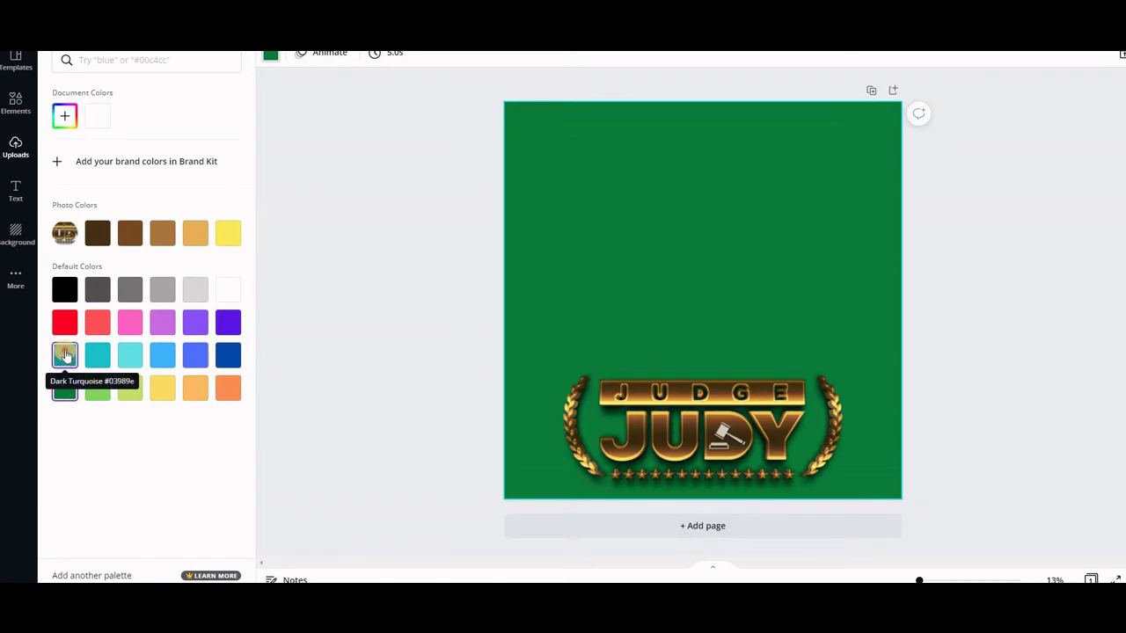
left_click(64, 356)
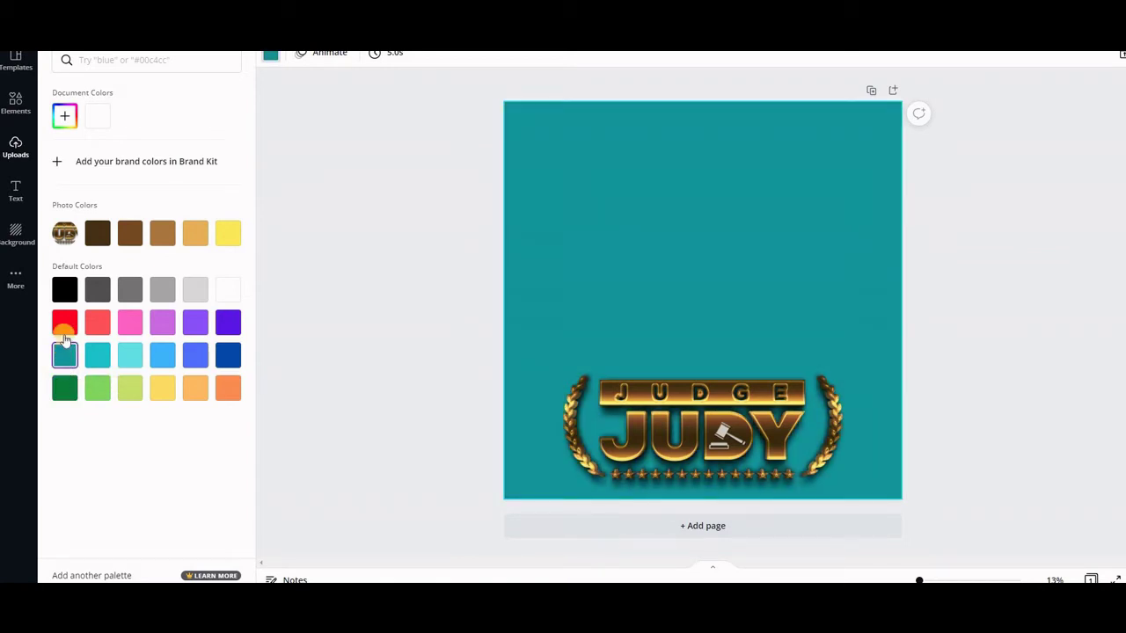
left_click(65, 324)
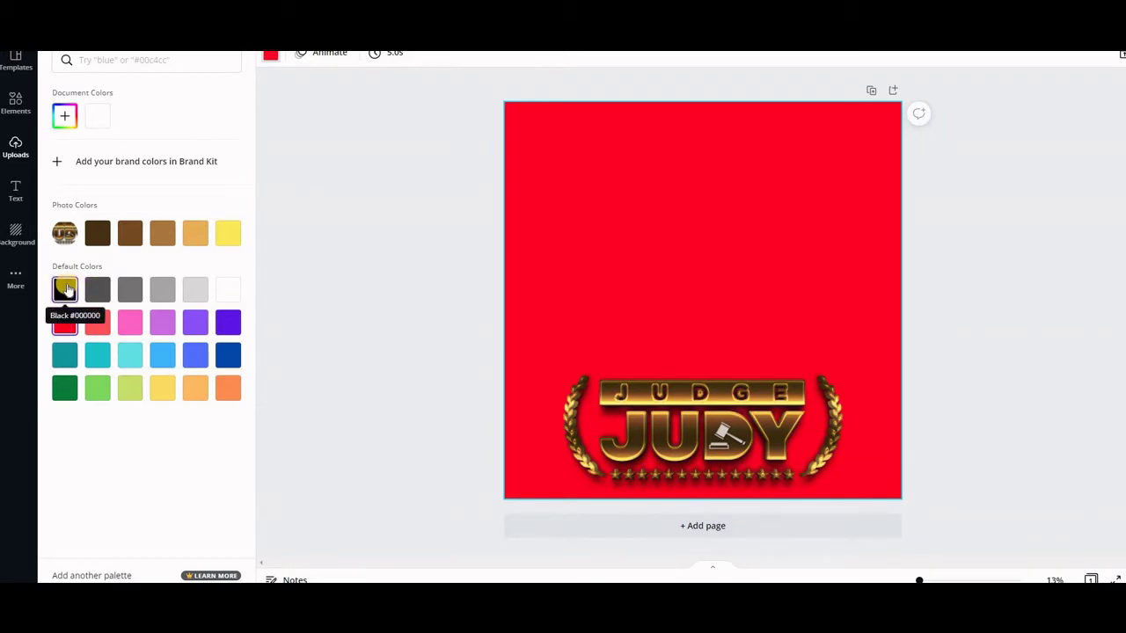
left_click(67, 290)
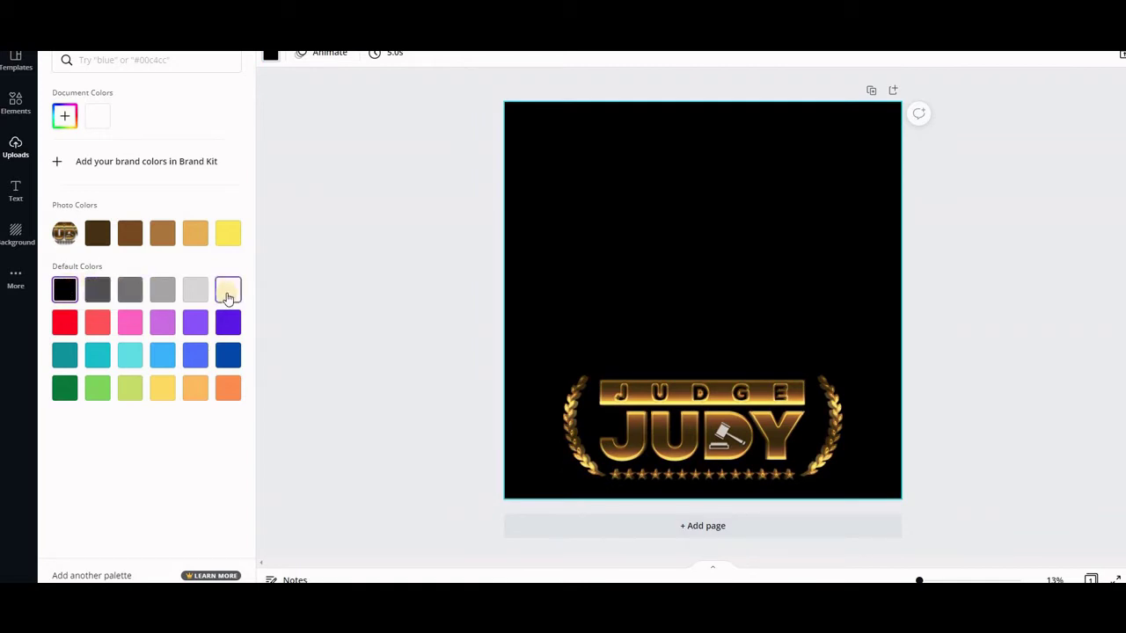
Try the yellow and several brown shades from the logo's photo colours as the page background
left_click(230, 233)
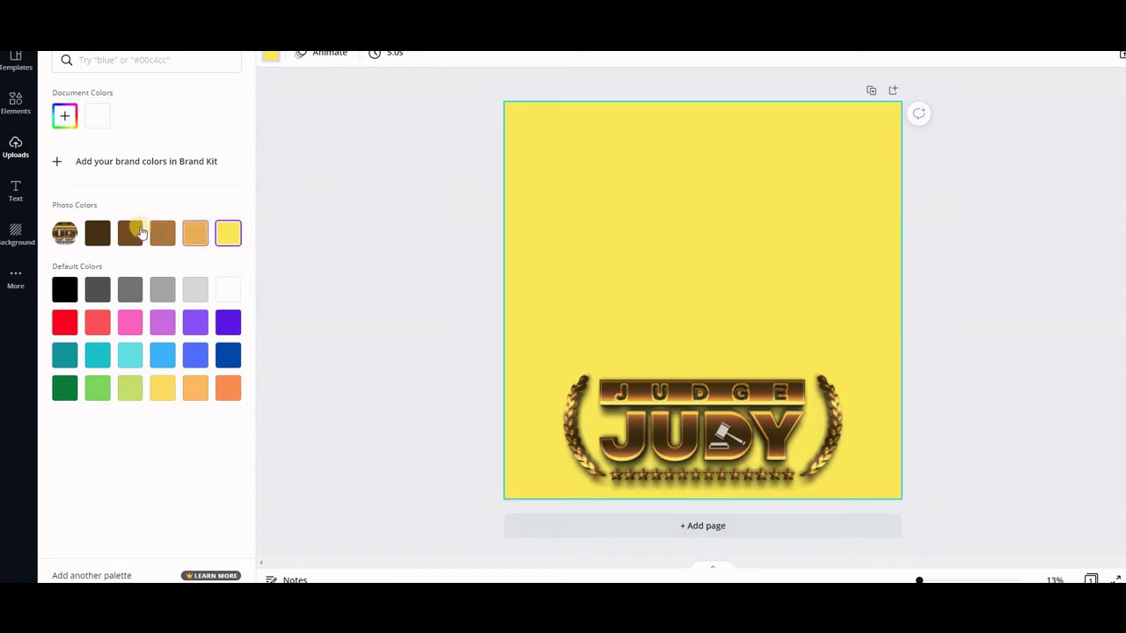
left_click(130, 233)
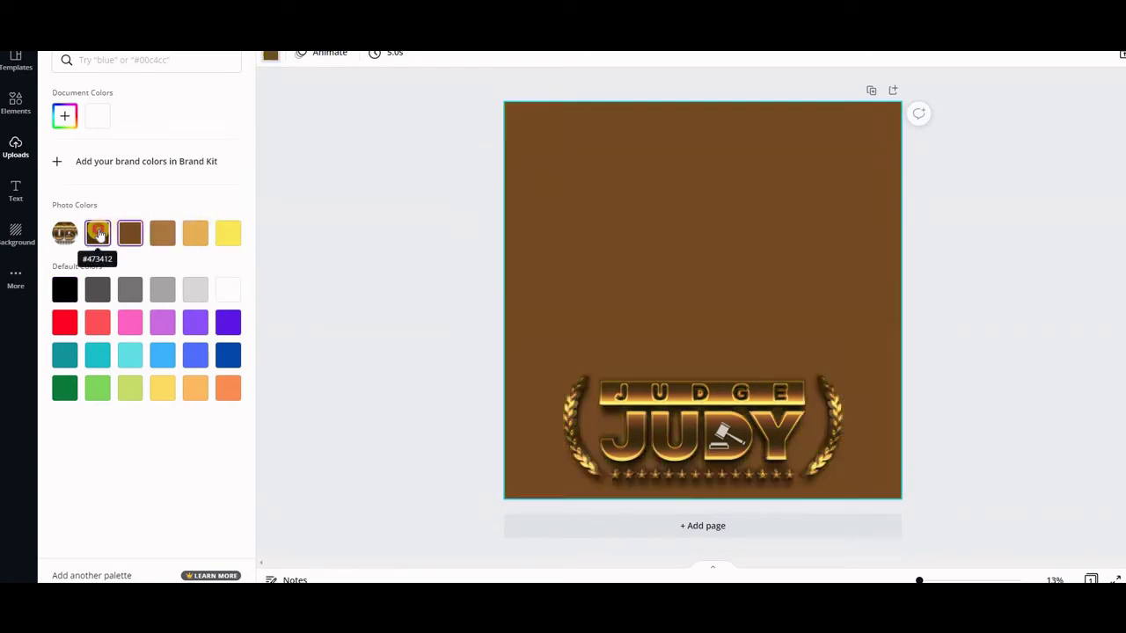
left_click(98, 234)
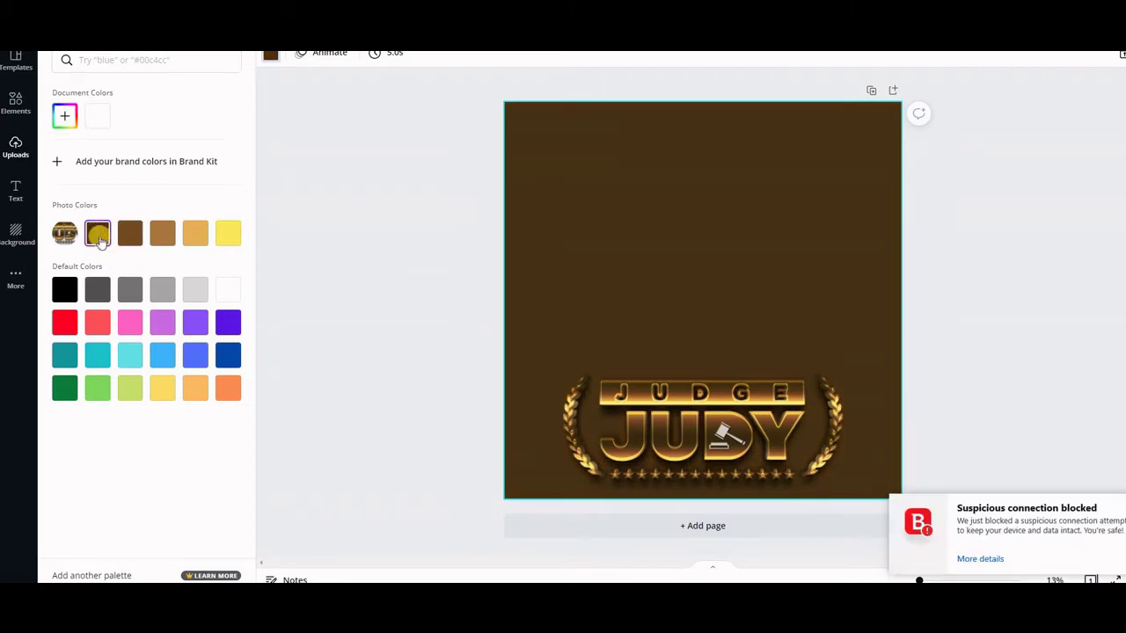
left_click(1122, 503)
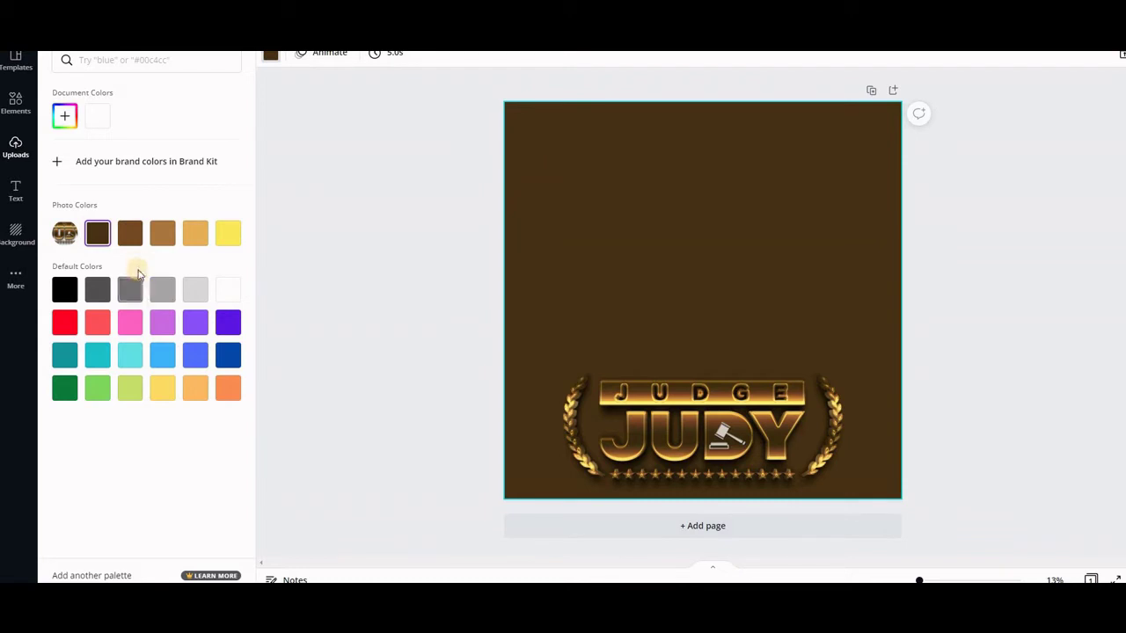
left_click(132, 231)
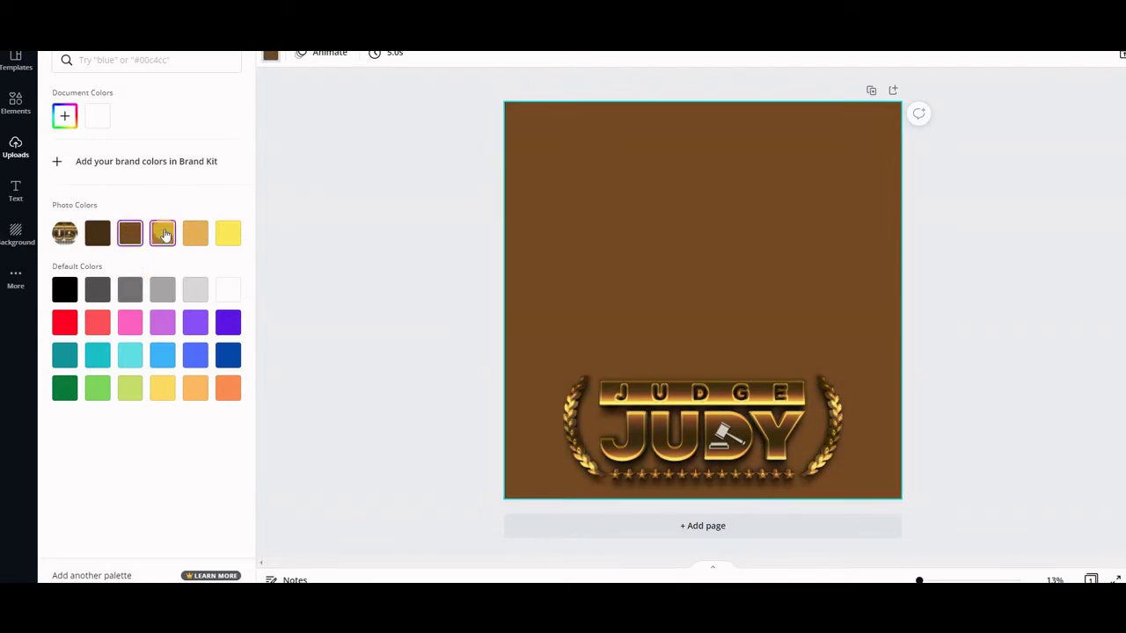
left_click(164, 234)
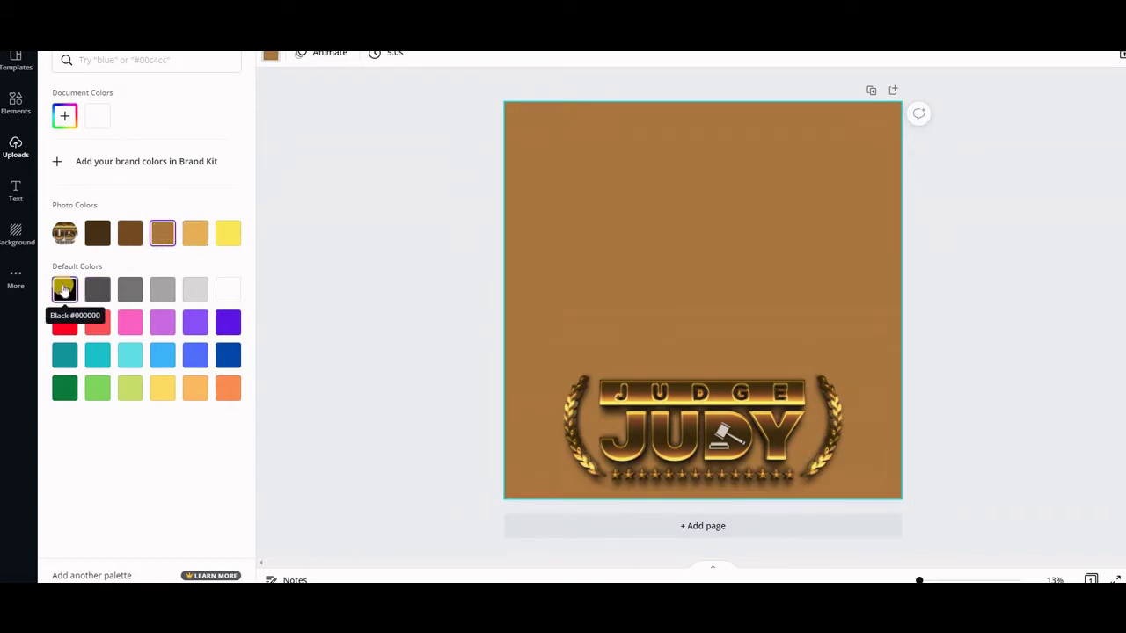
Set the page background colour back to black and leave the colour selection
left_click(63, 291)
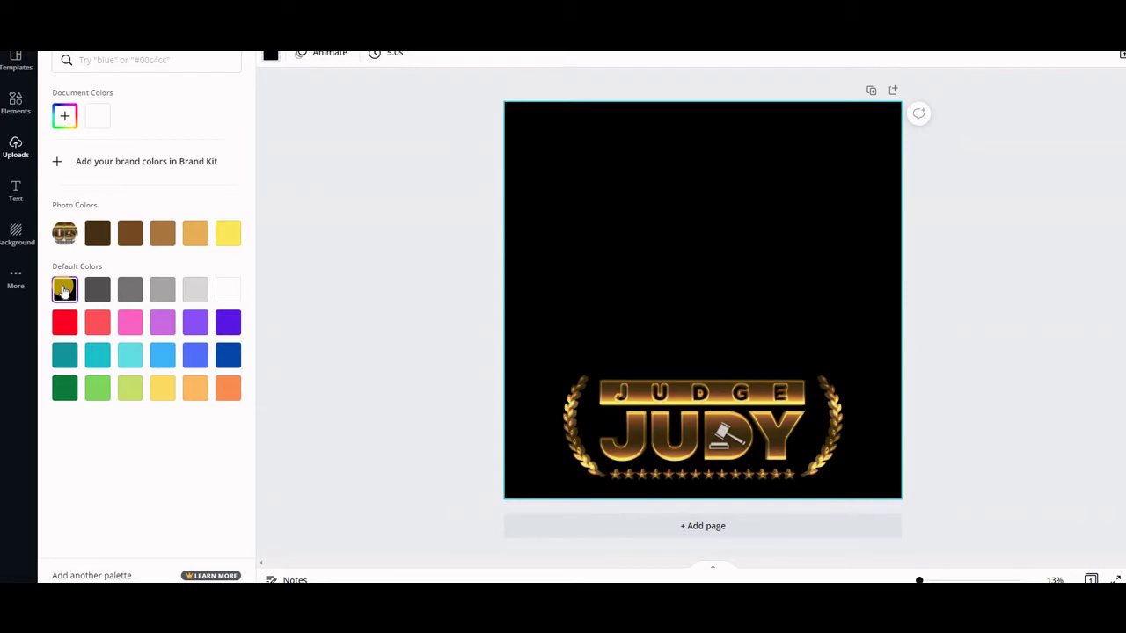
left_click(453, 328)
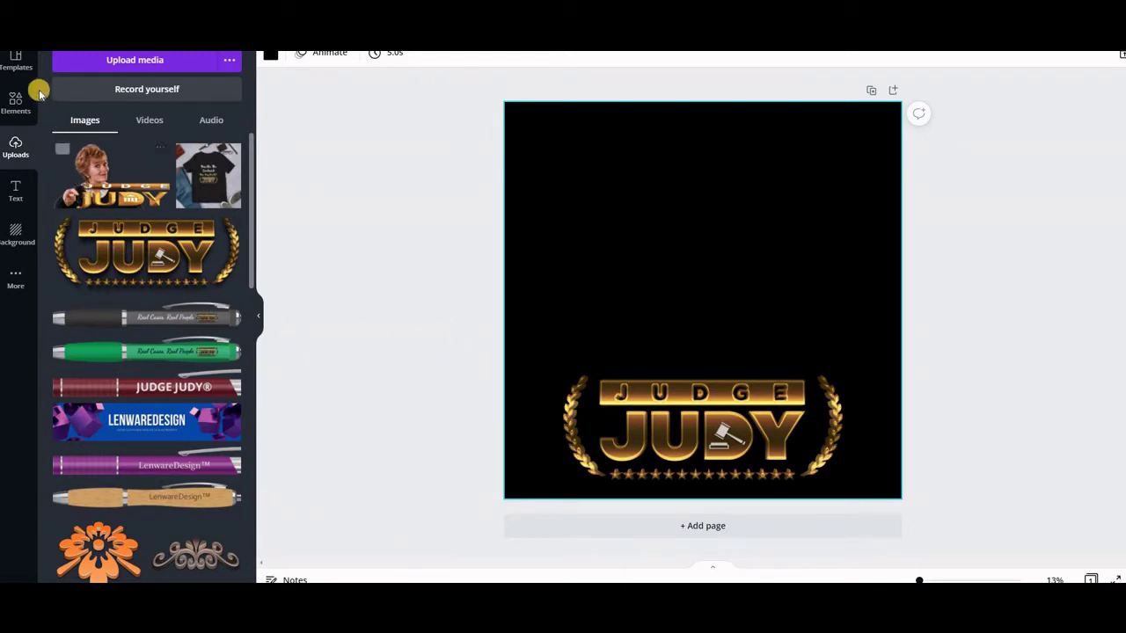
Add a heading text box to the page and clear its placeholder text
left_click(16, 191)
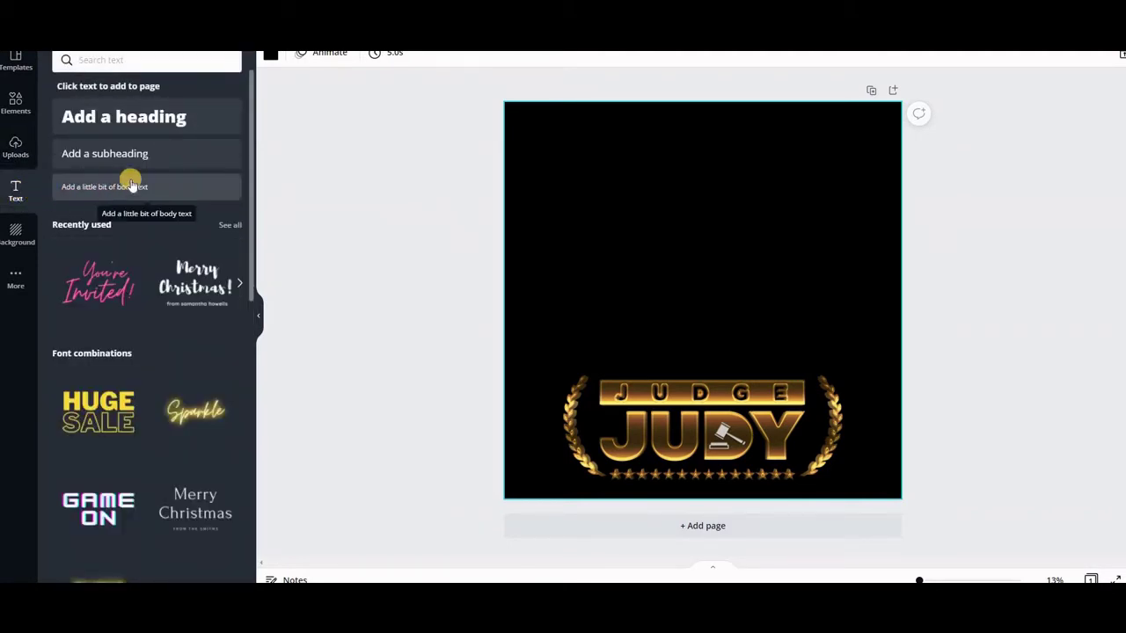
left_click(141, 118)
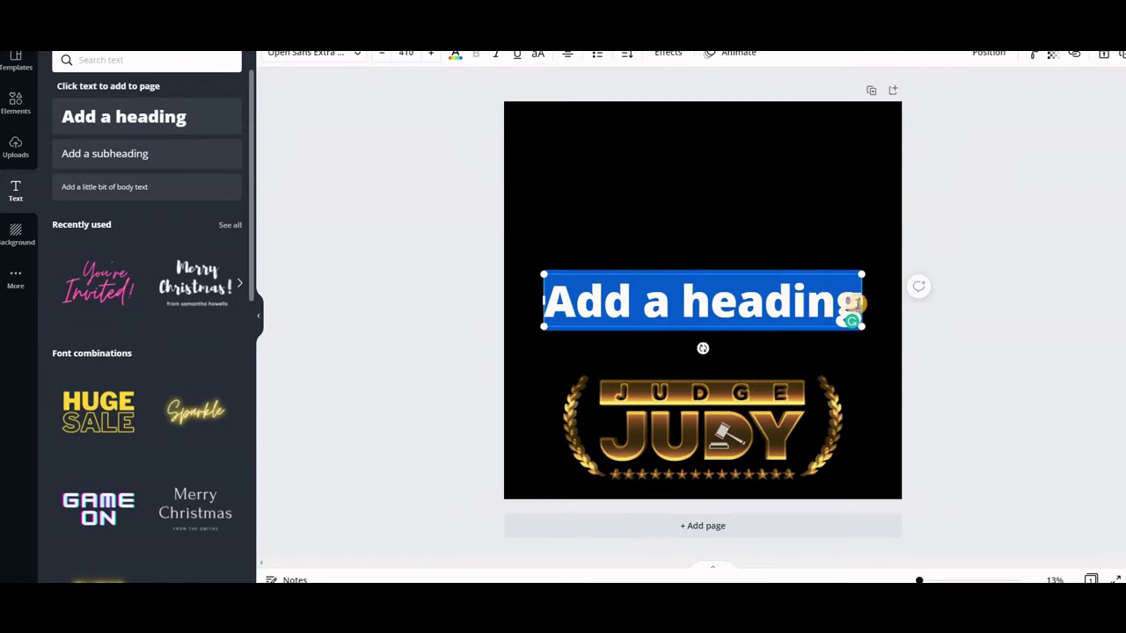
key("Escape")
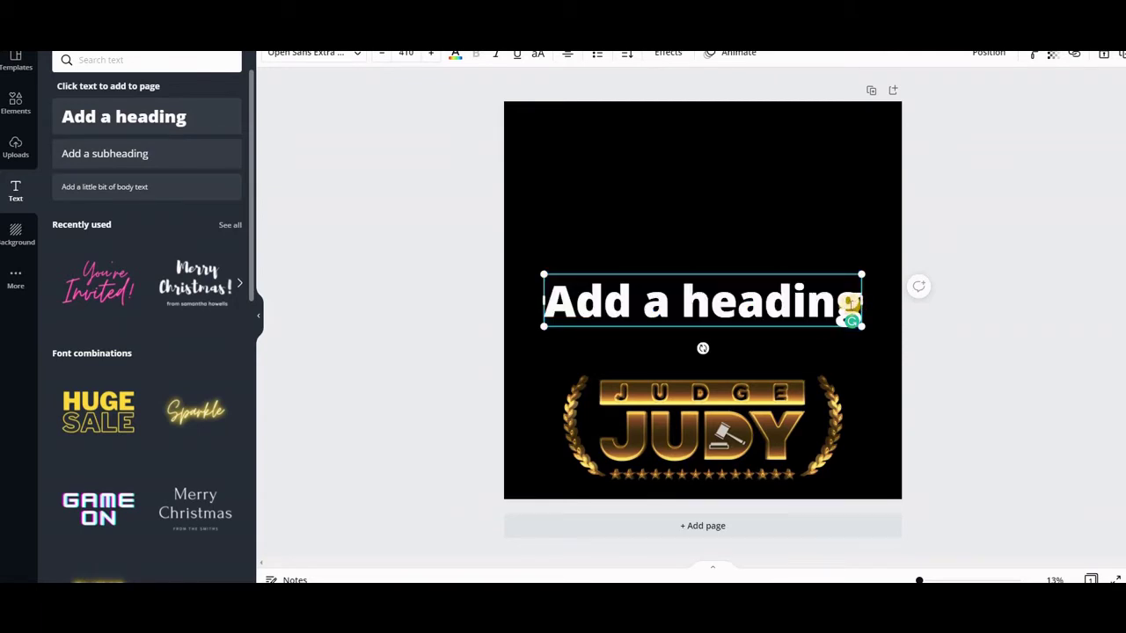
left_click_drag(851, 304, 848, 304)
key("BackSpace")
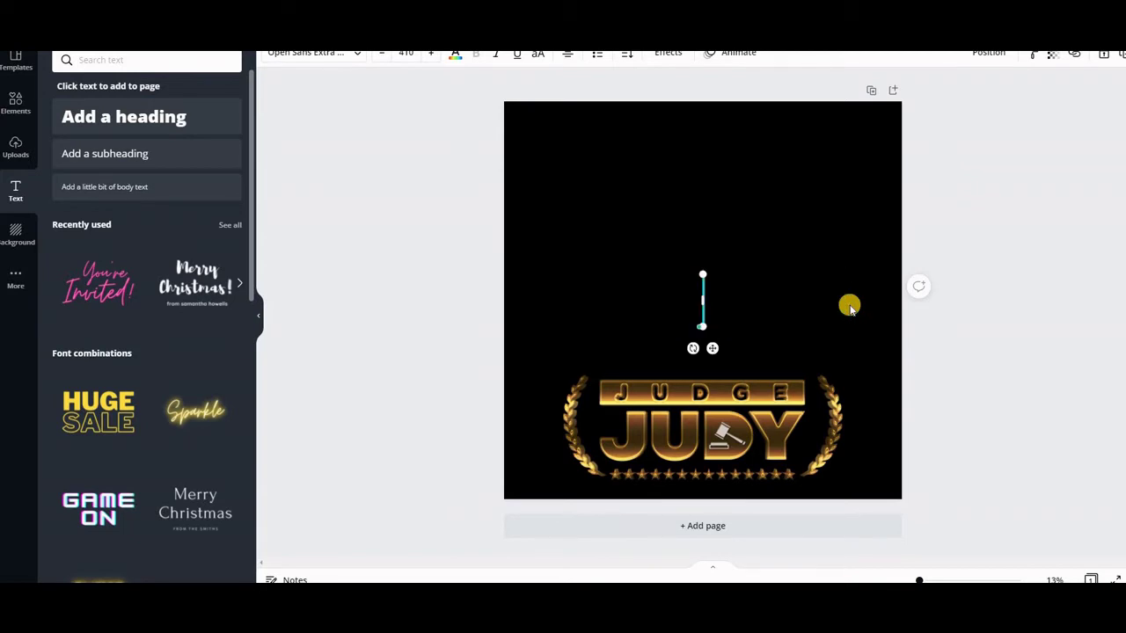
Enter "ARE YOU TALKING OVER ME?" in capitals in the heading box and move it up near the page's top edge
type("Ar")
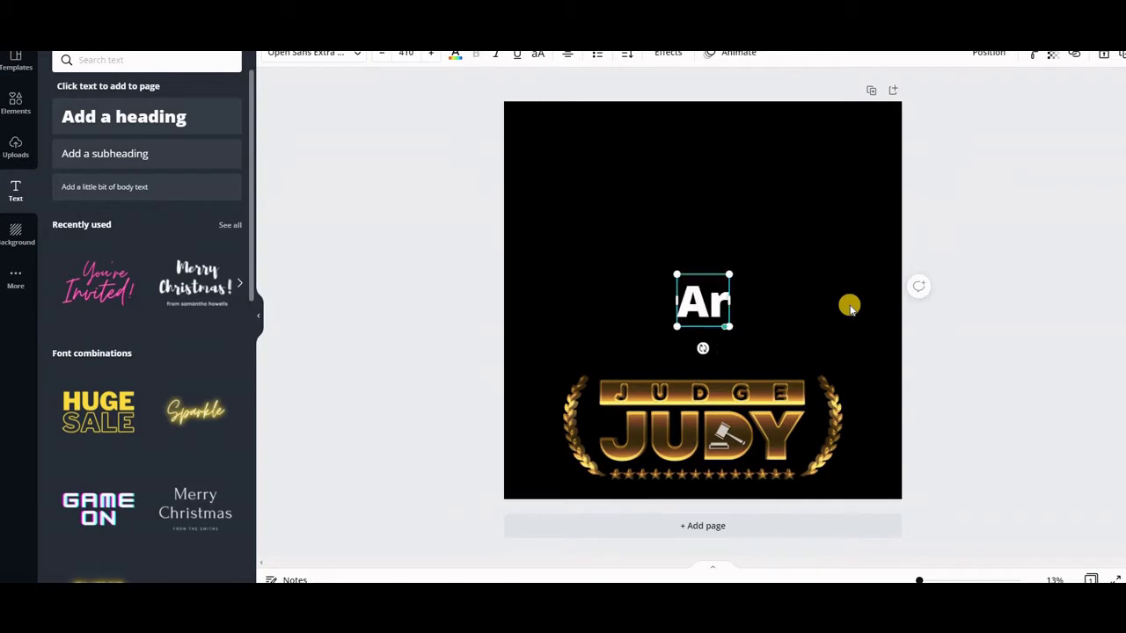
key("BackSpace")
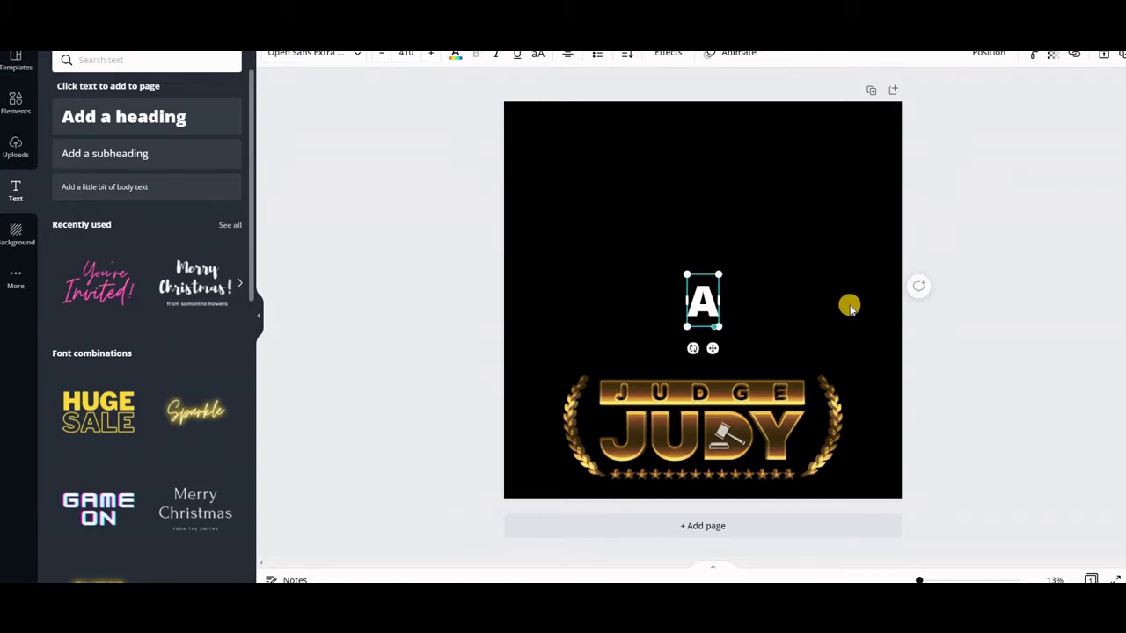
type("re")
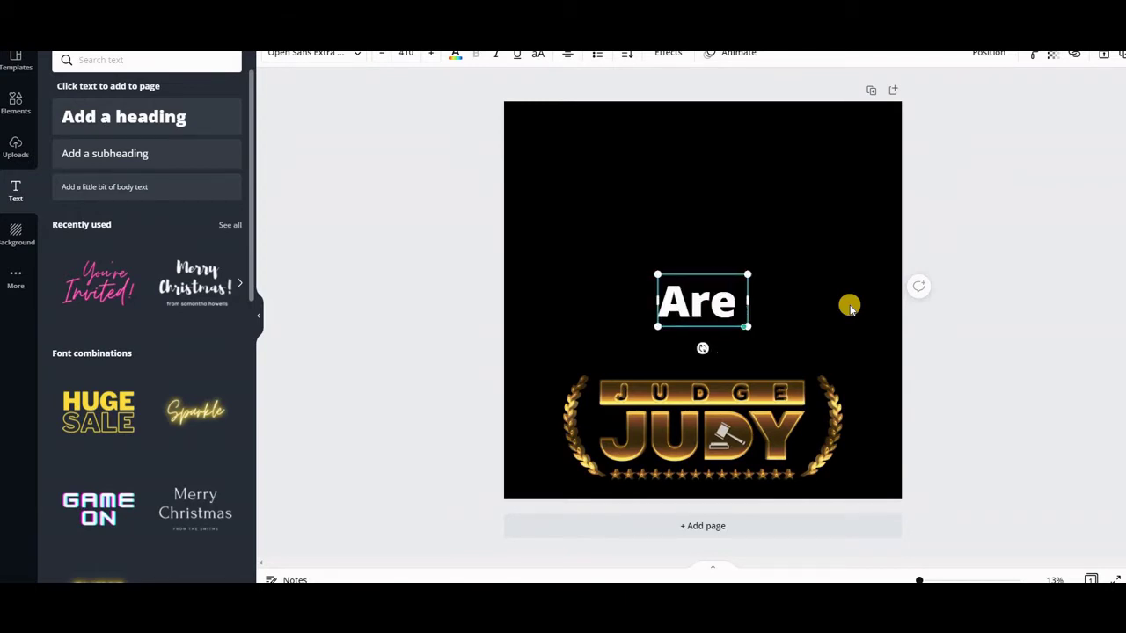
key("BackSpace")
key("BackSpace")
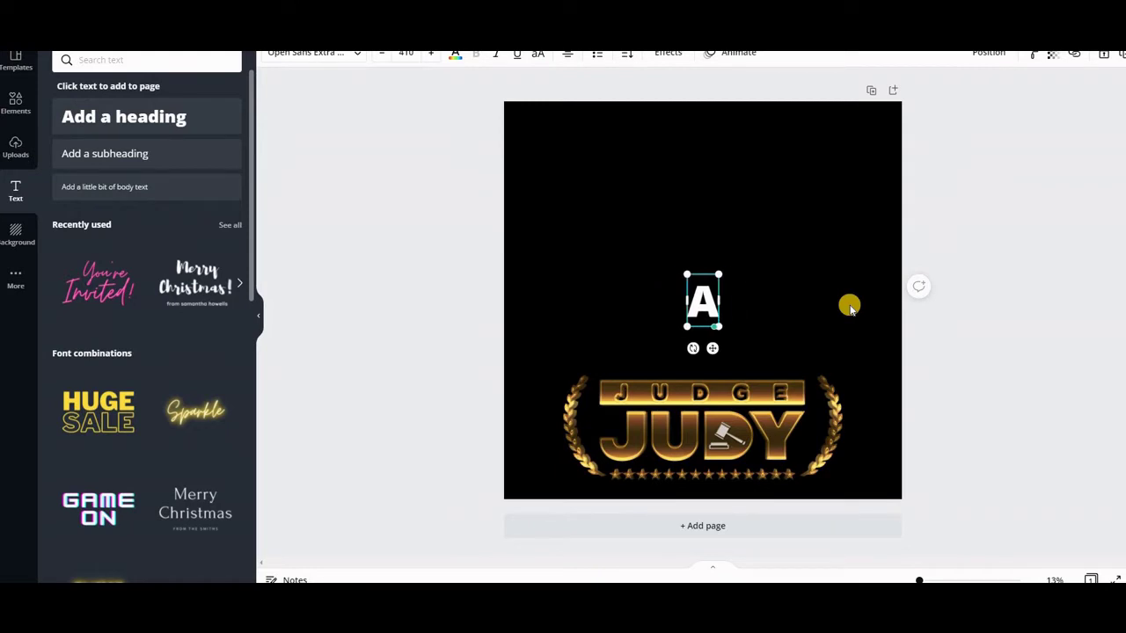
type("RE")
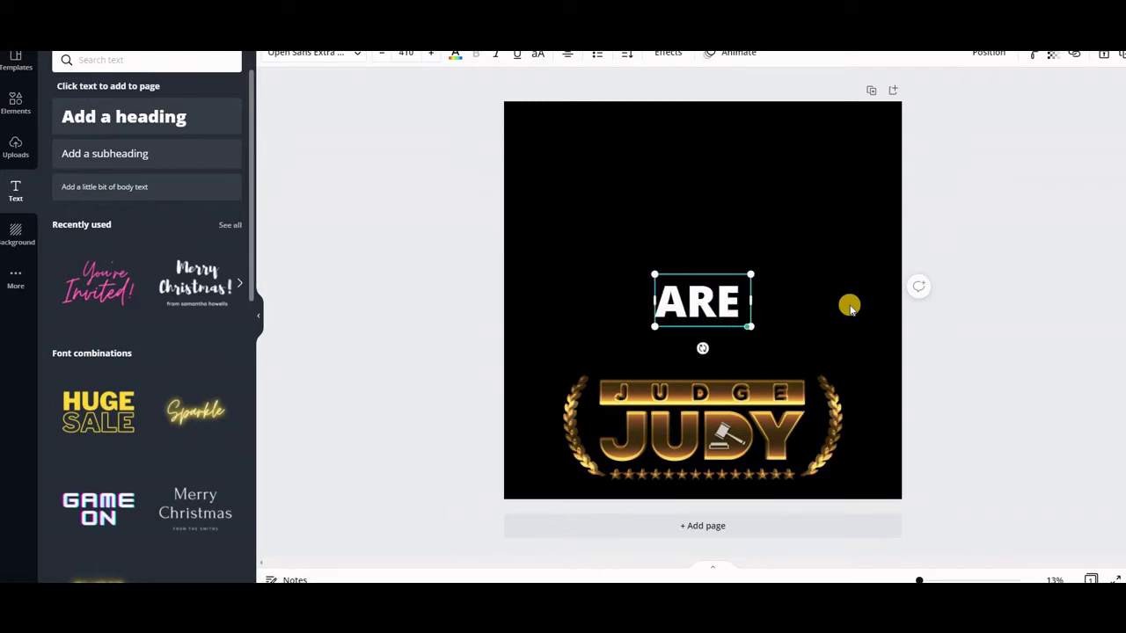
type(" YOU")
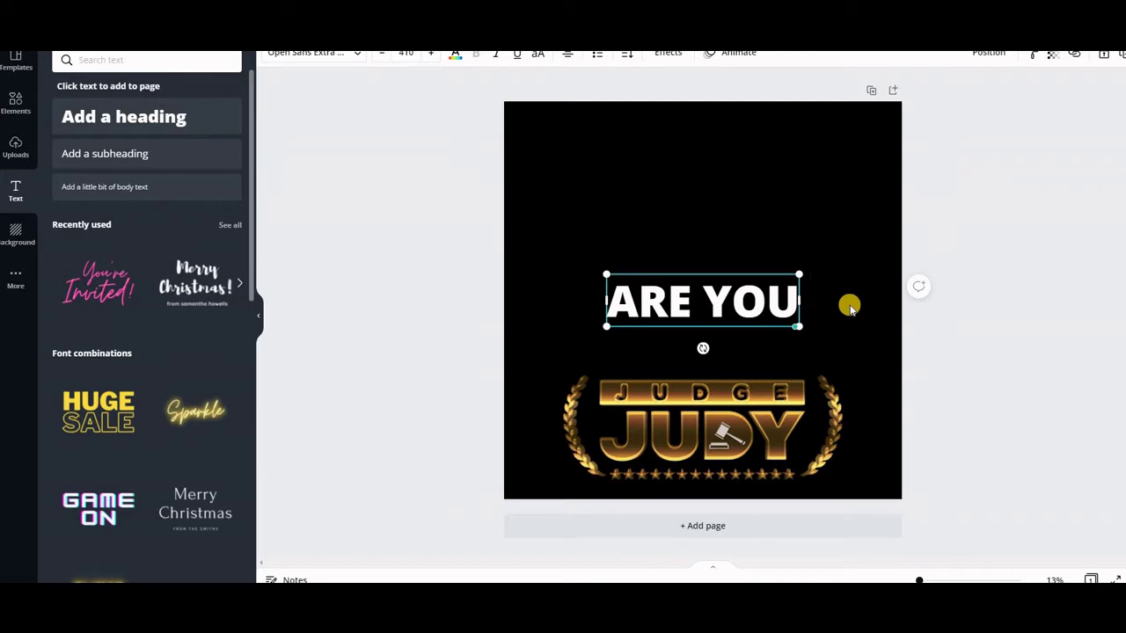
type(" TALKING")
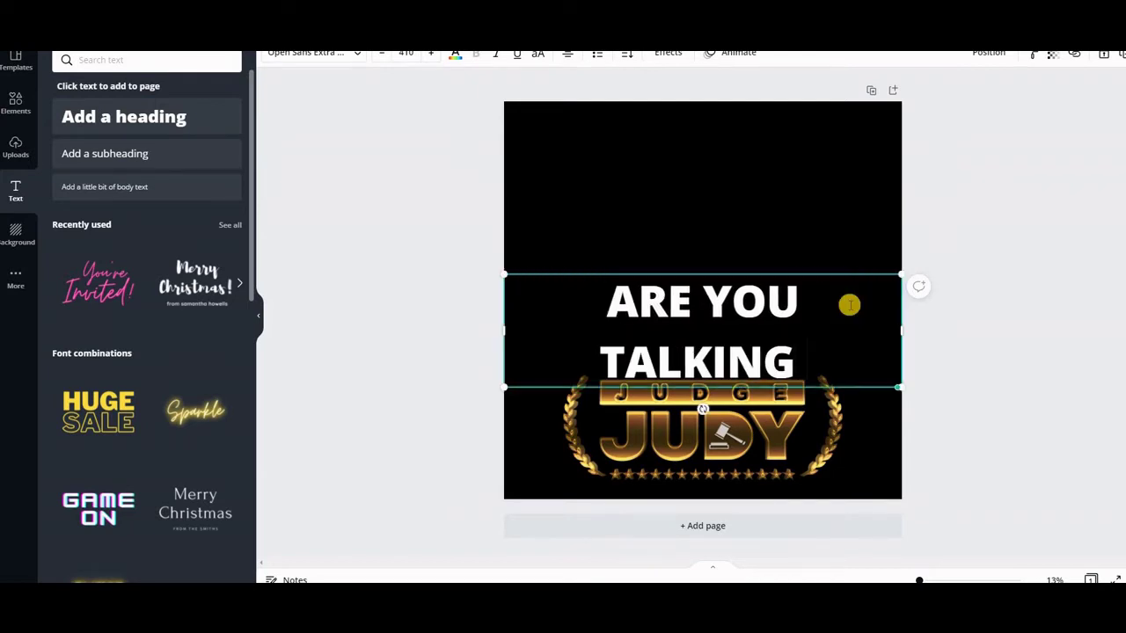
type(" OVER M")
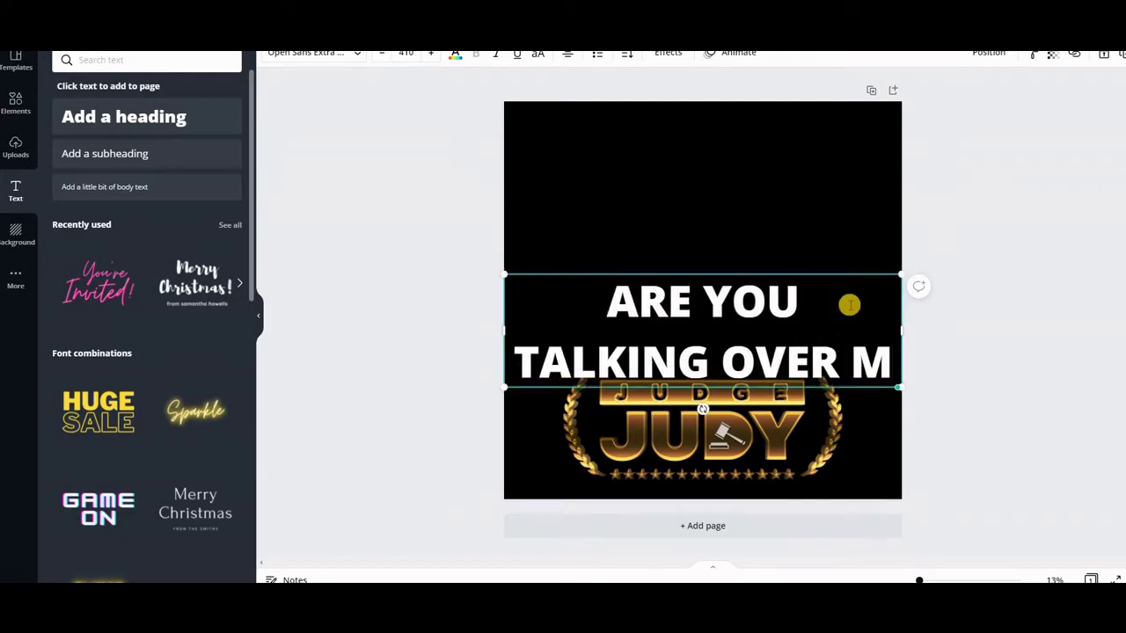
type("E?")
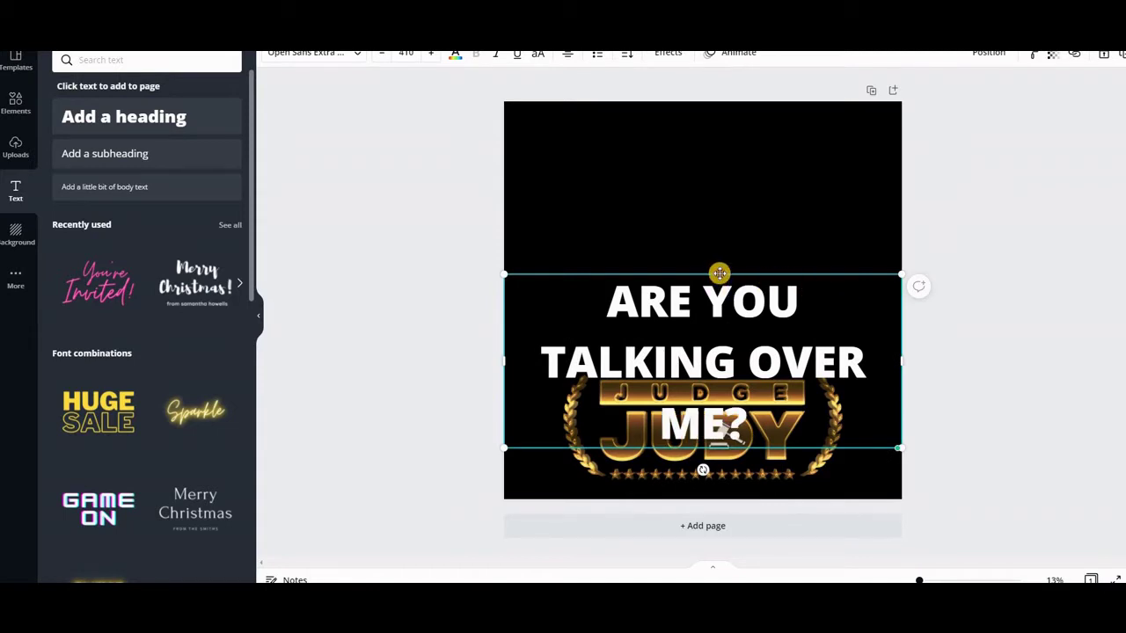
left_click_drag(720, 273, 717, 114)
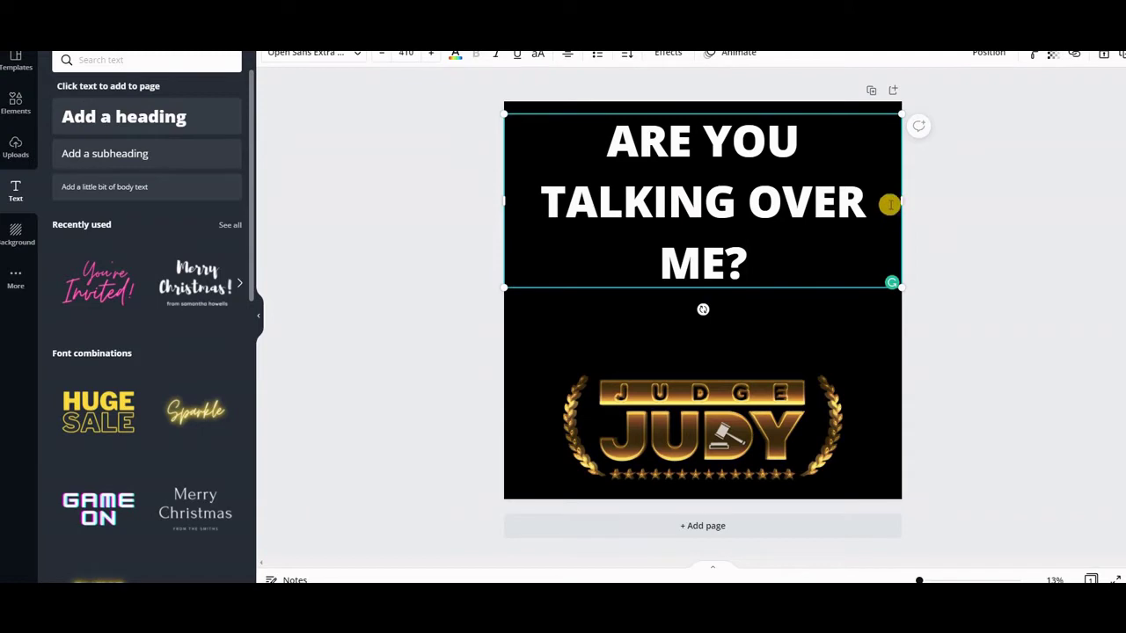
Select the whole heading text and apply the Shadow effect to it
left_click_drag(745, 261, 660, 257)
left_click_drag(578, 201, 567, 151)
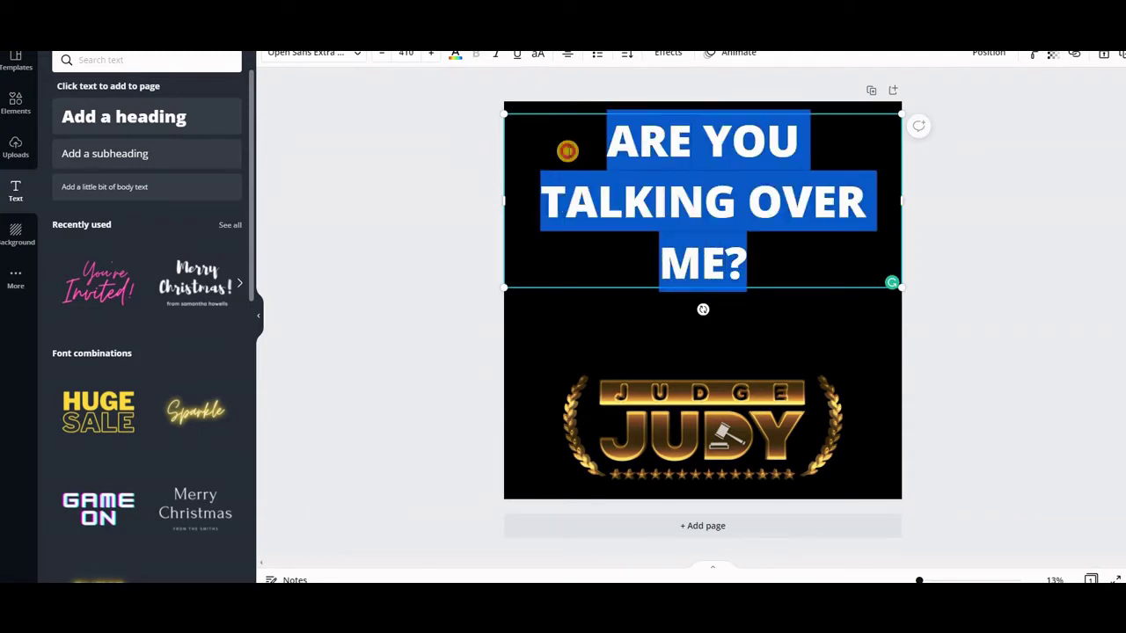
left_click(668, 54)
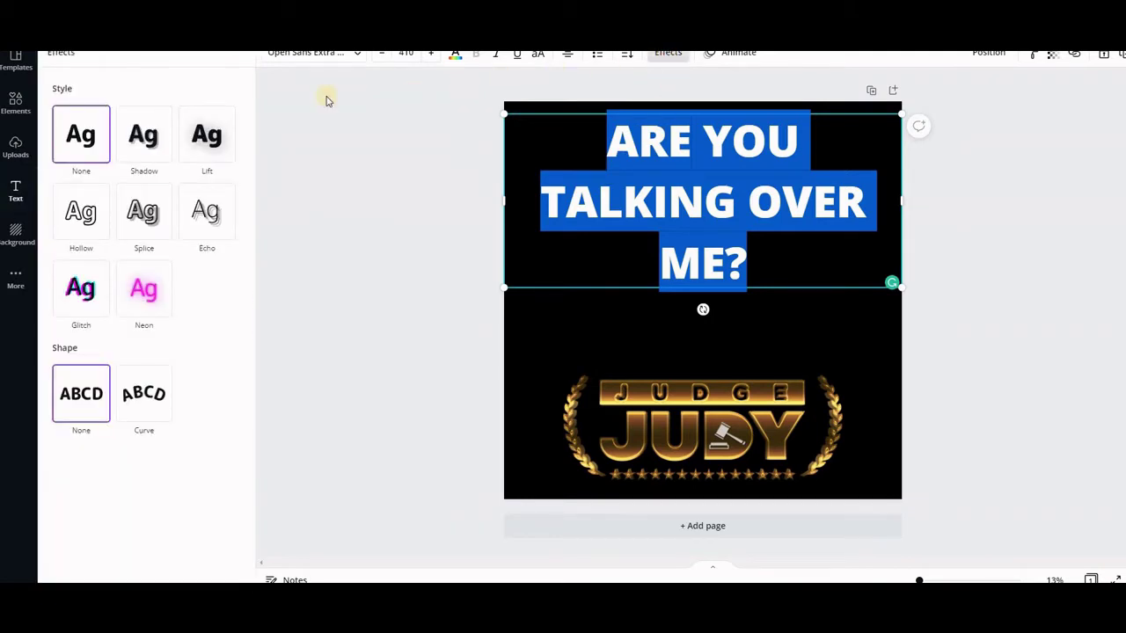
left_click(150, 139)
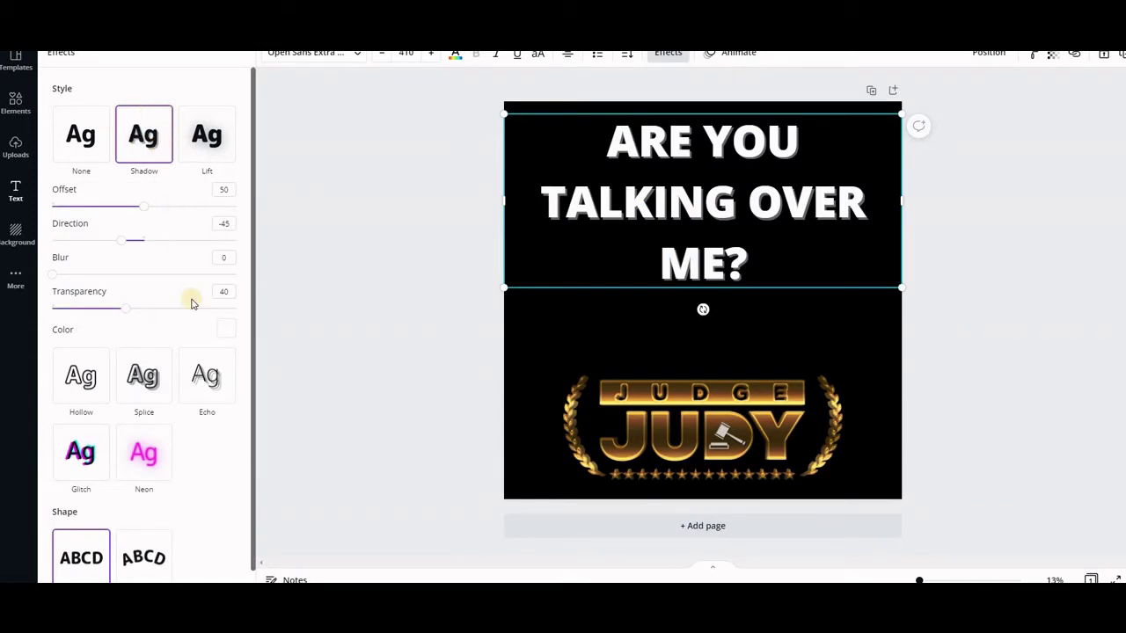
Try red, light blue, dark blue, lime and coral as the heading's shadow colour
left_click(227, 331)
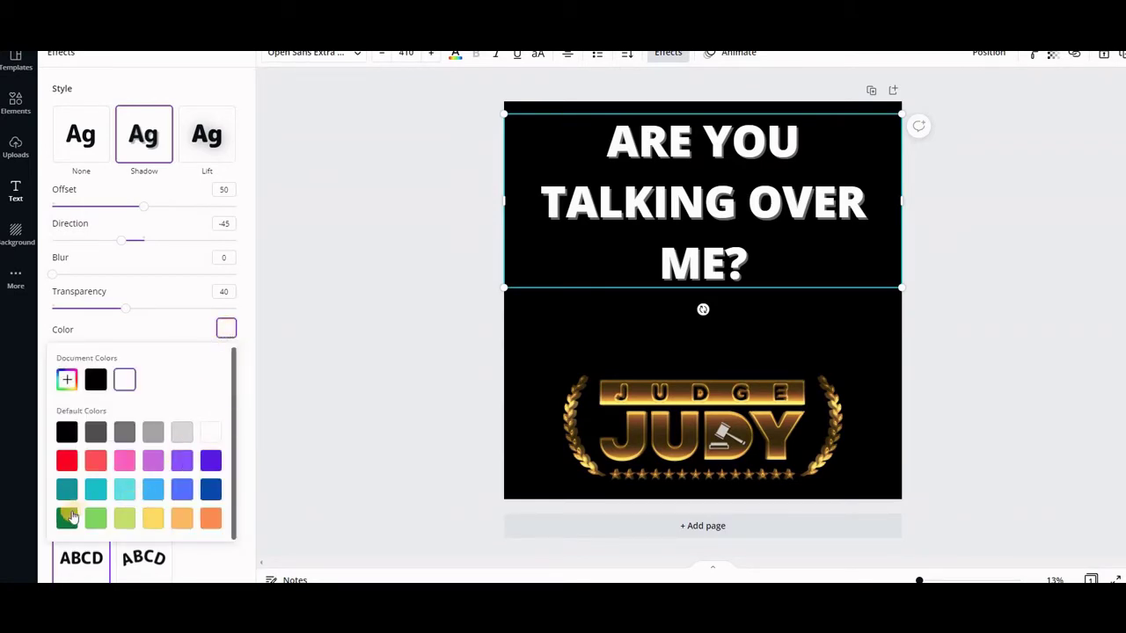
left_click(66, 461)
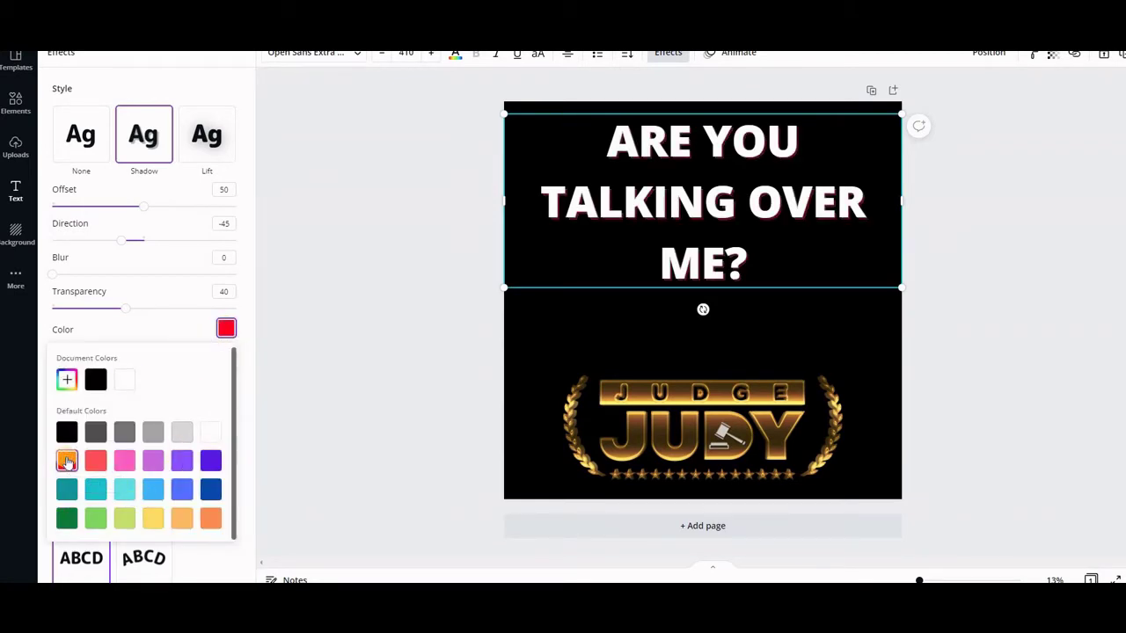
left_click(153, 490)
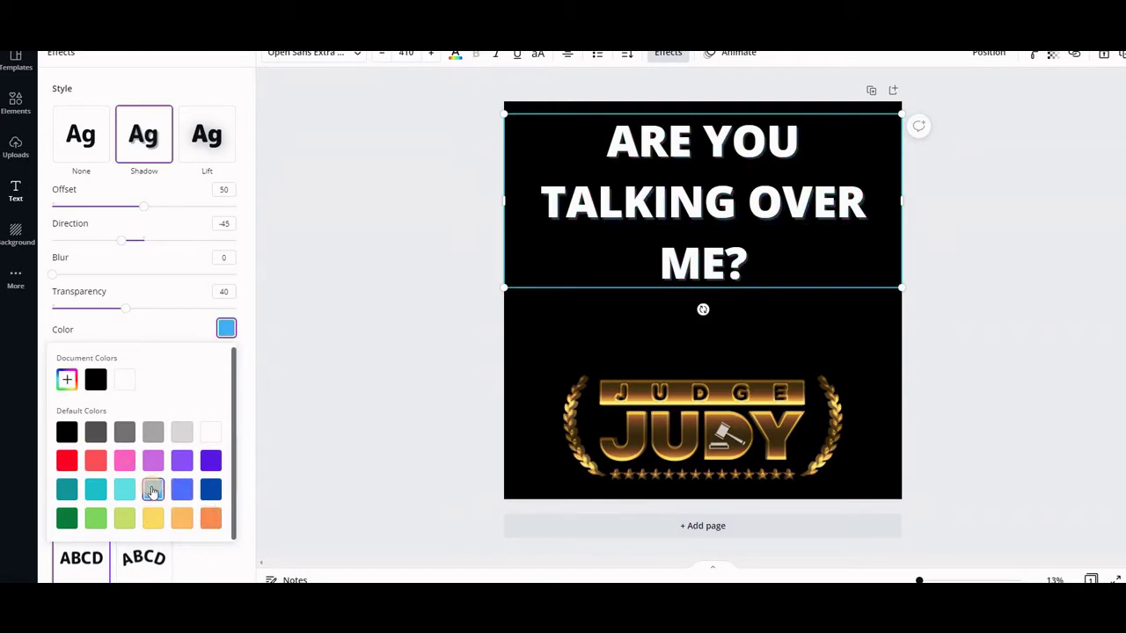
left_click(211, 490)
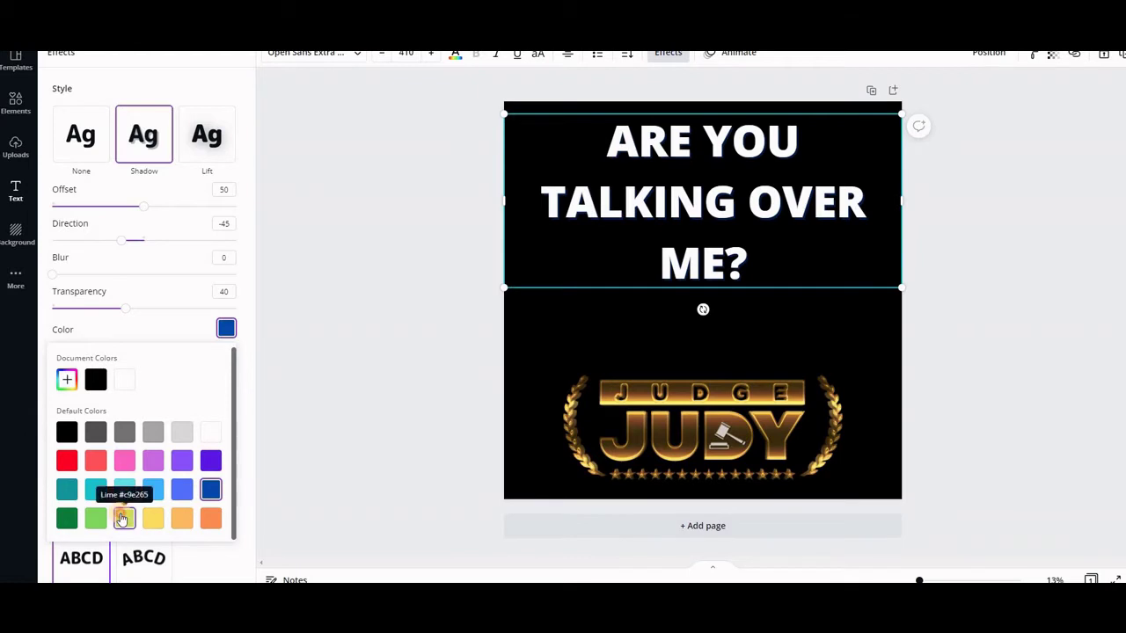
left_click(124, 518)
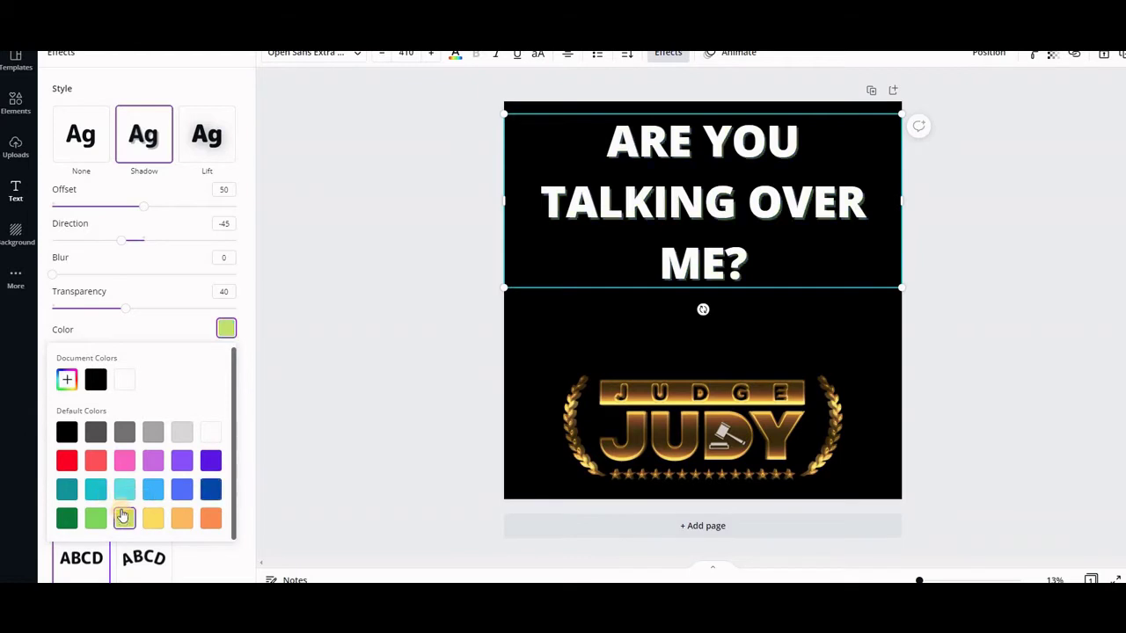
left_click(95, 460)
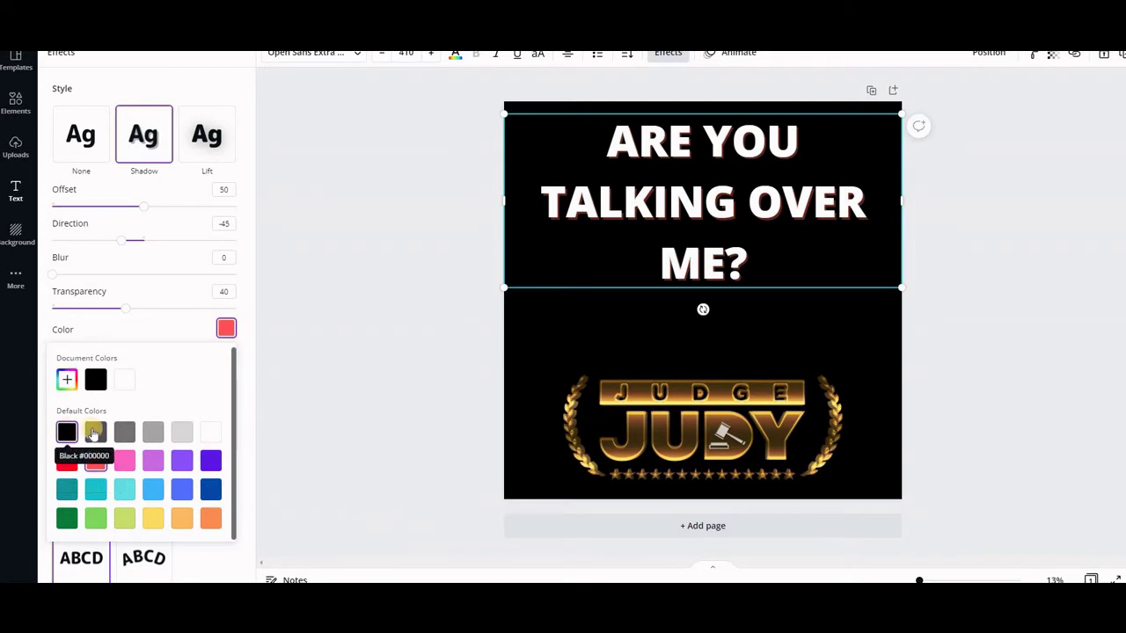
Set the heading's shadow colour to dark grey and its offset to 55, and leave the text selection
left_click(95, 432)
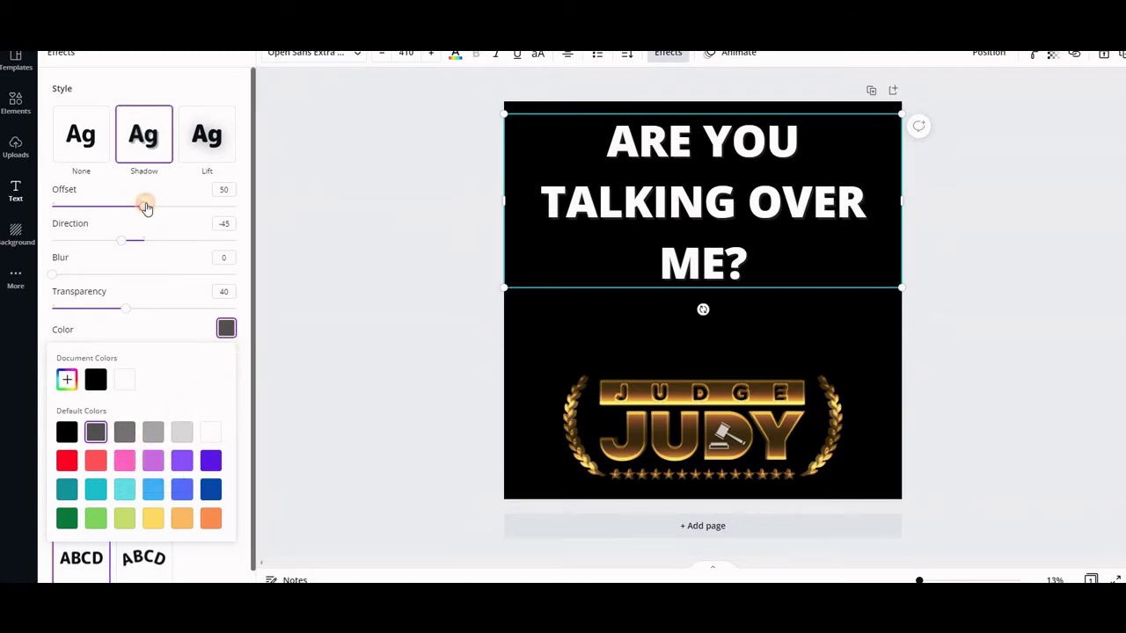
left_click_drag(146, 207, 153, 206)
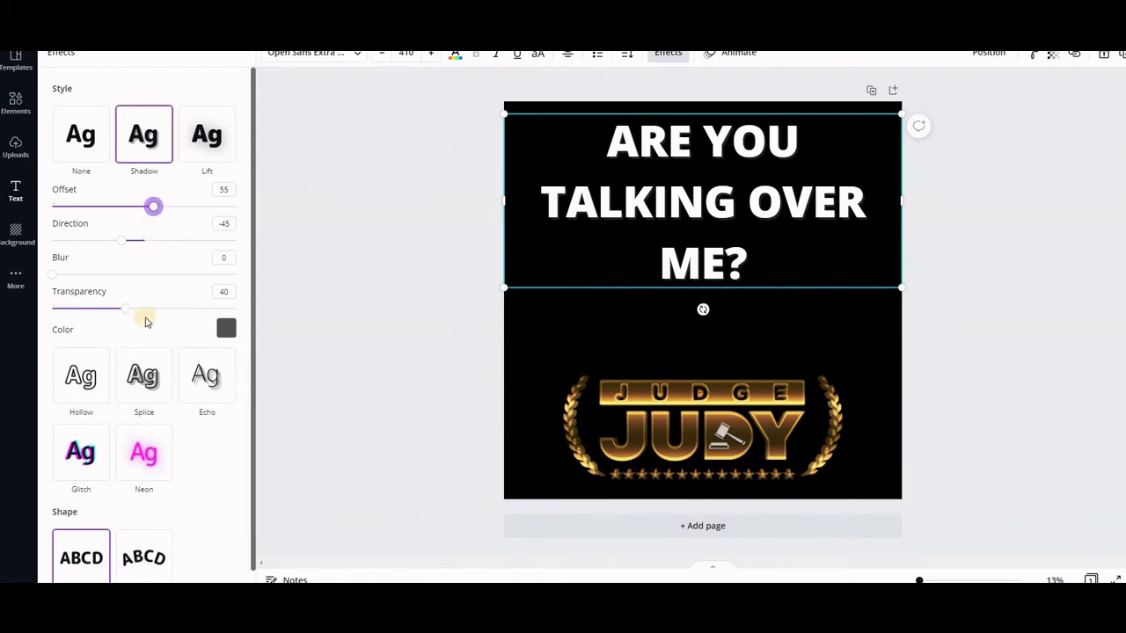
left_click(330, 350)
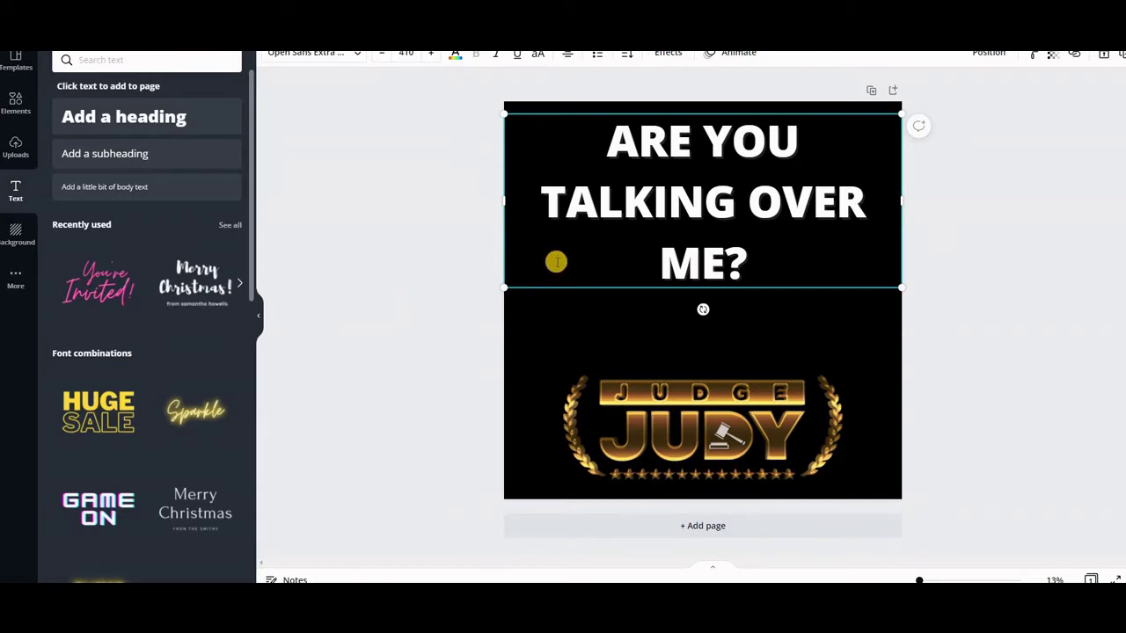
left_click(576, 326)
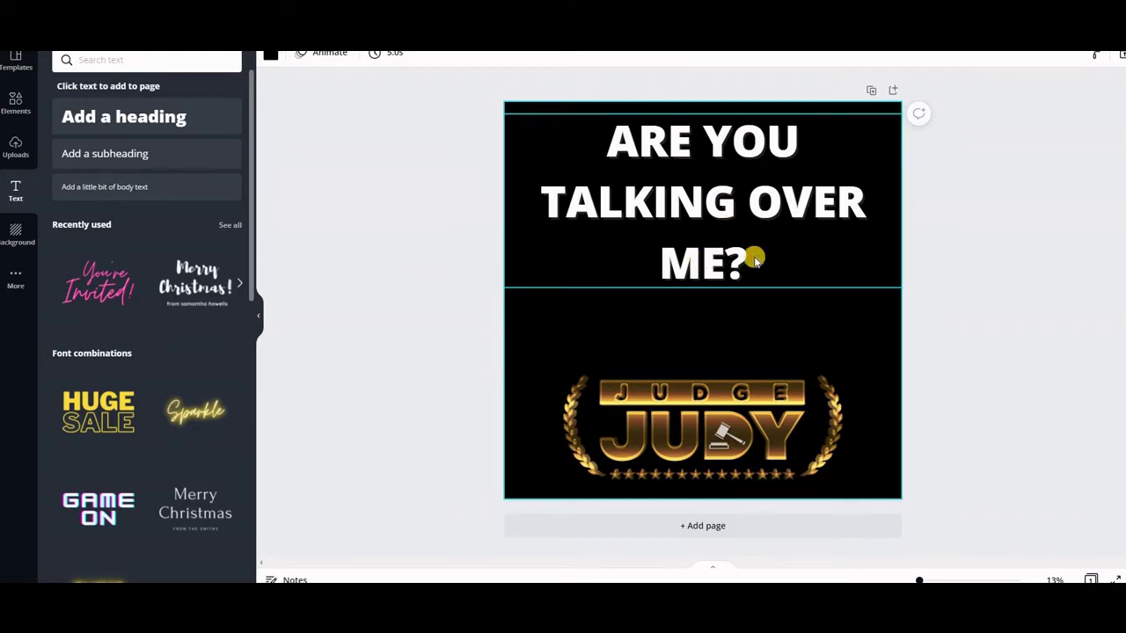
Try two browns and the yellow from the logo's photo colours on the heading text, ending on golden orange #eab44f
left_click(716, 204)
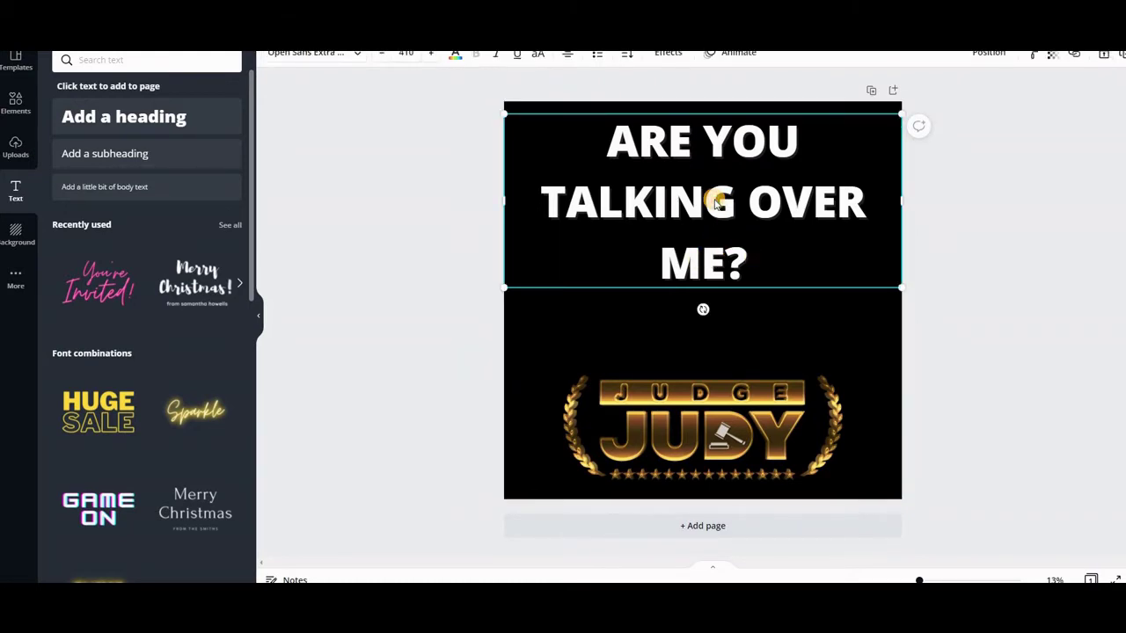
left_click(455, 56)
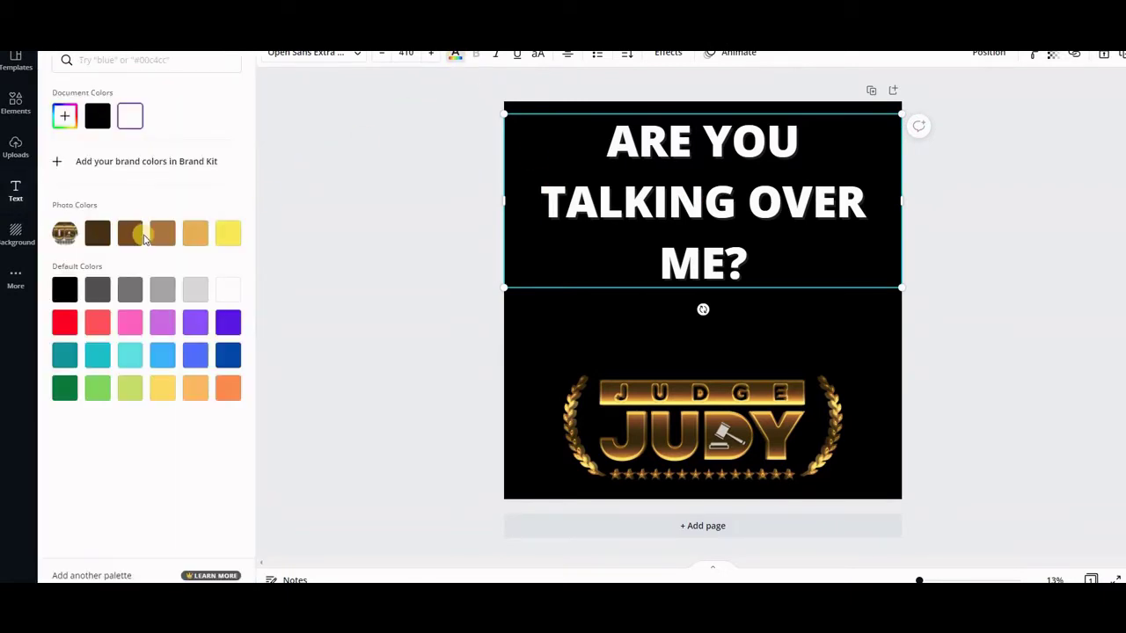
left_click(129, 234)
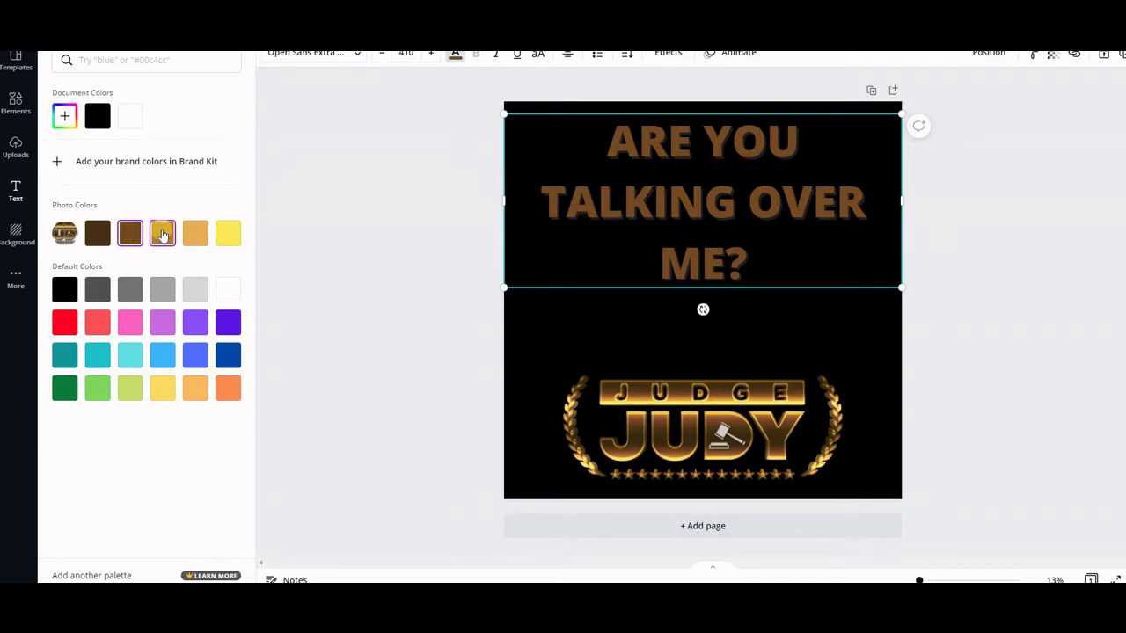
left_click(162, 234)
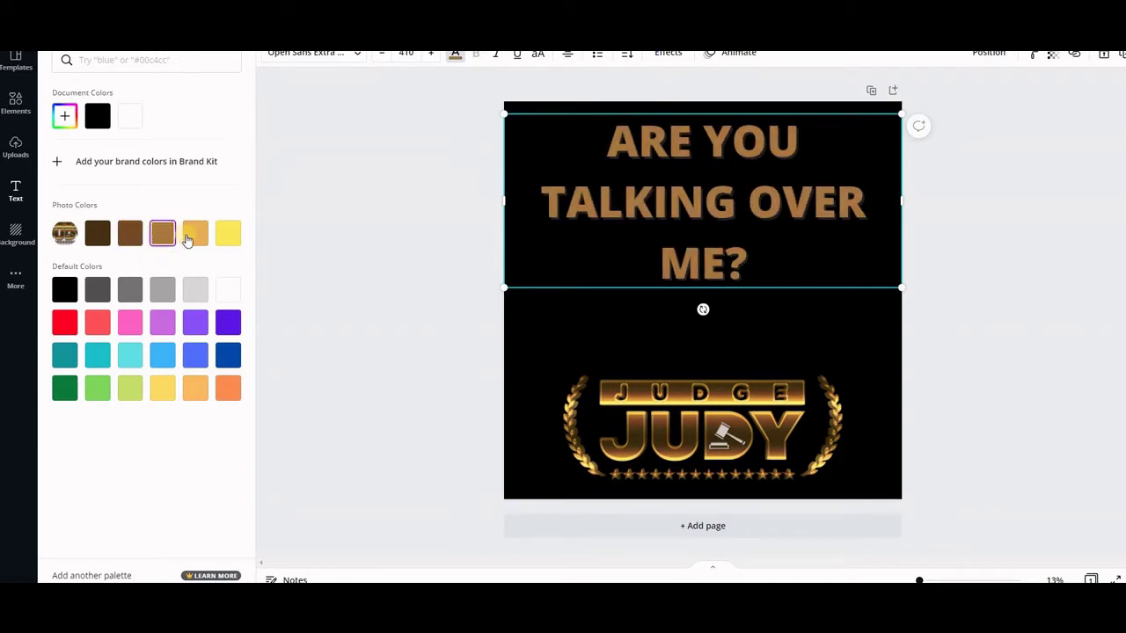
left_click(228, 236)
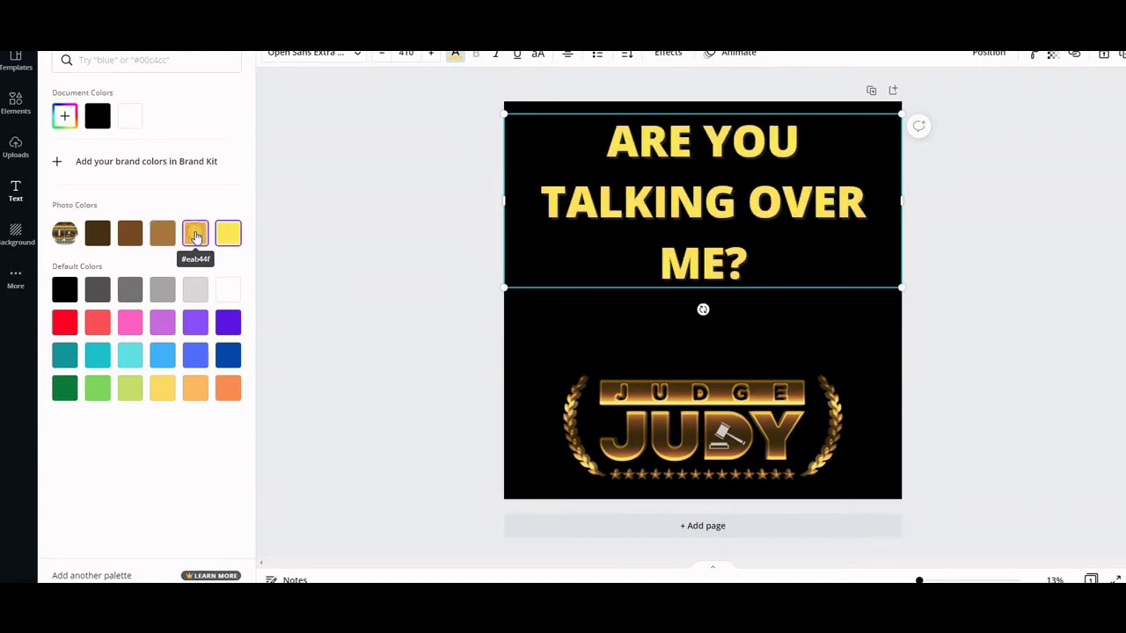
left_click(195, 235)
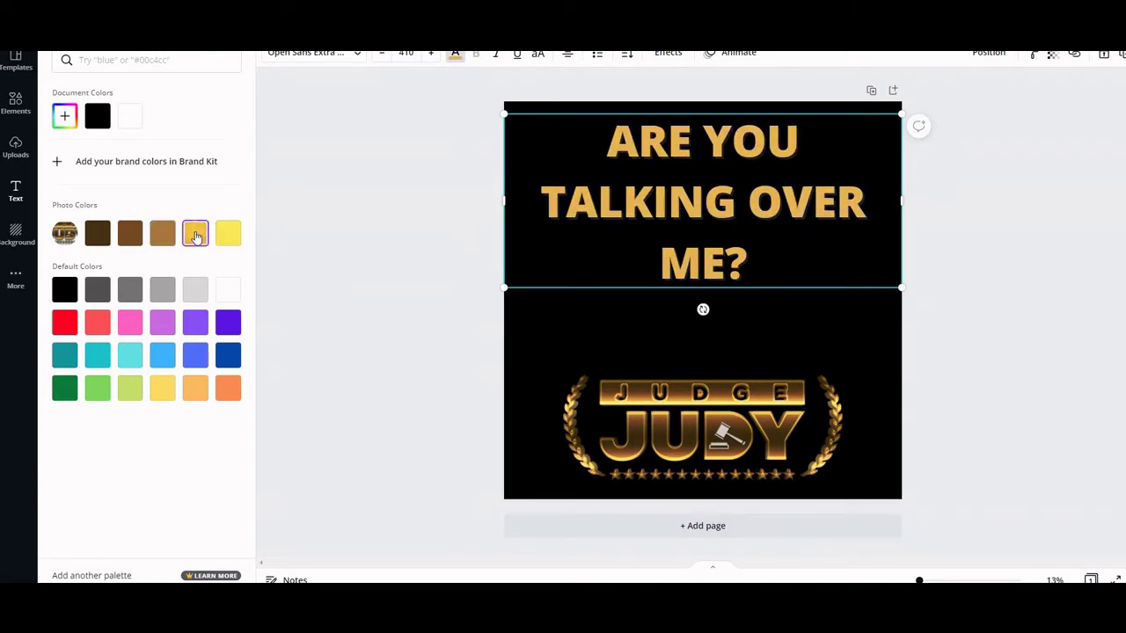
left_click(478, 238)
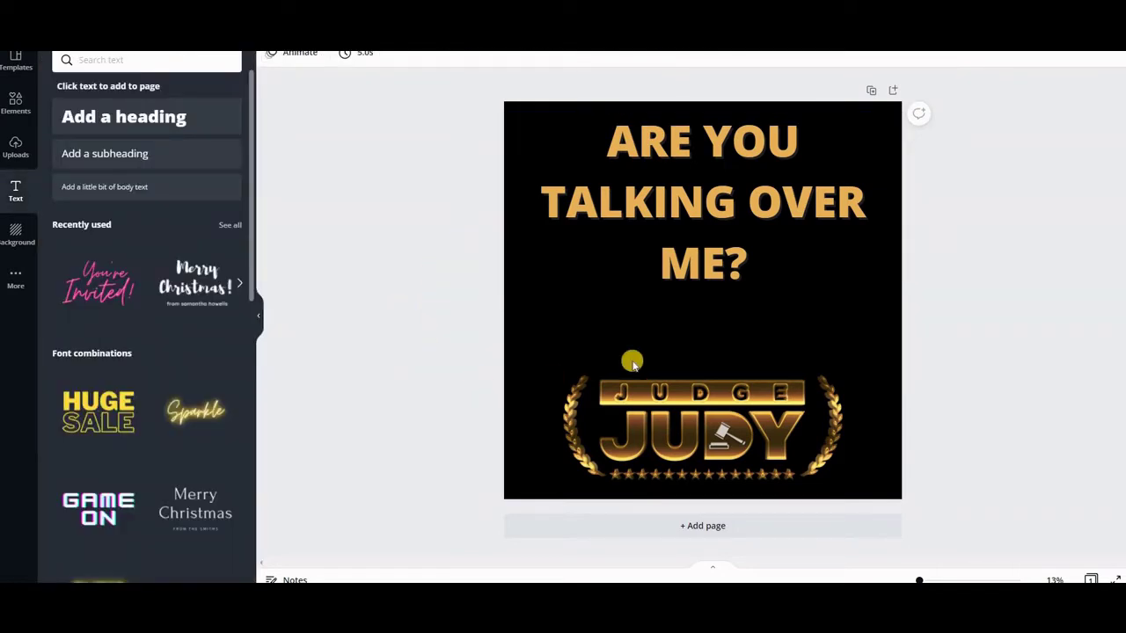
Try Bebas Neue, Anton, Antic, Alegreya and Bodoni FLF as the heading's font
left_click(682, 233)
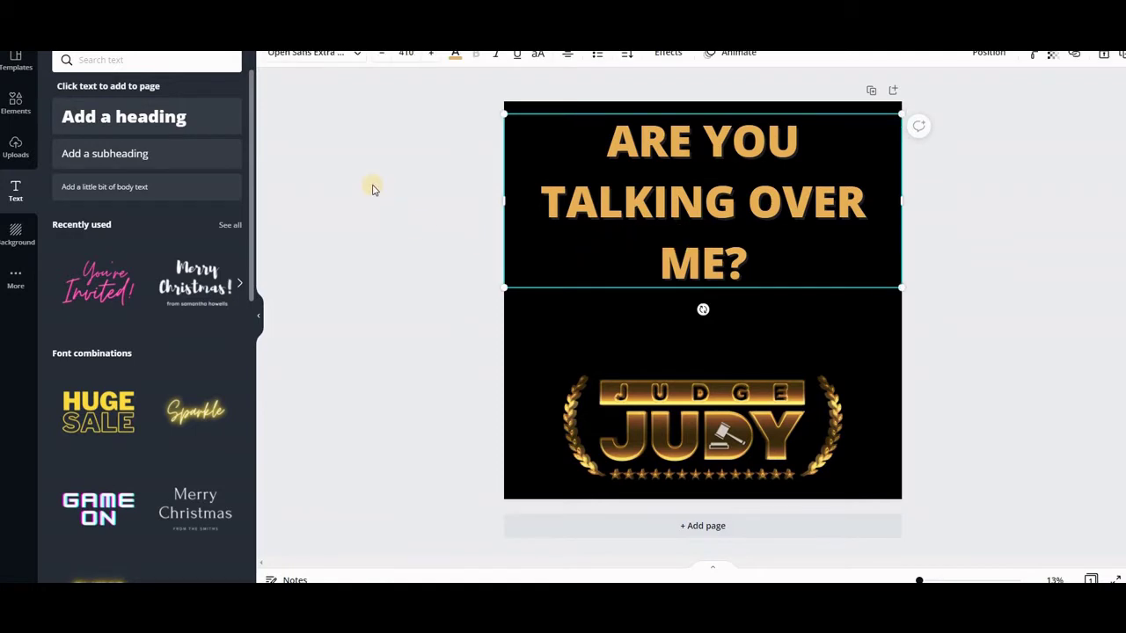
left_click(358, 55)
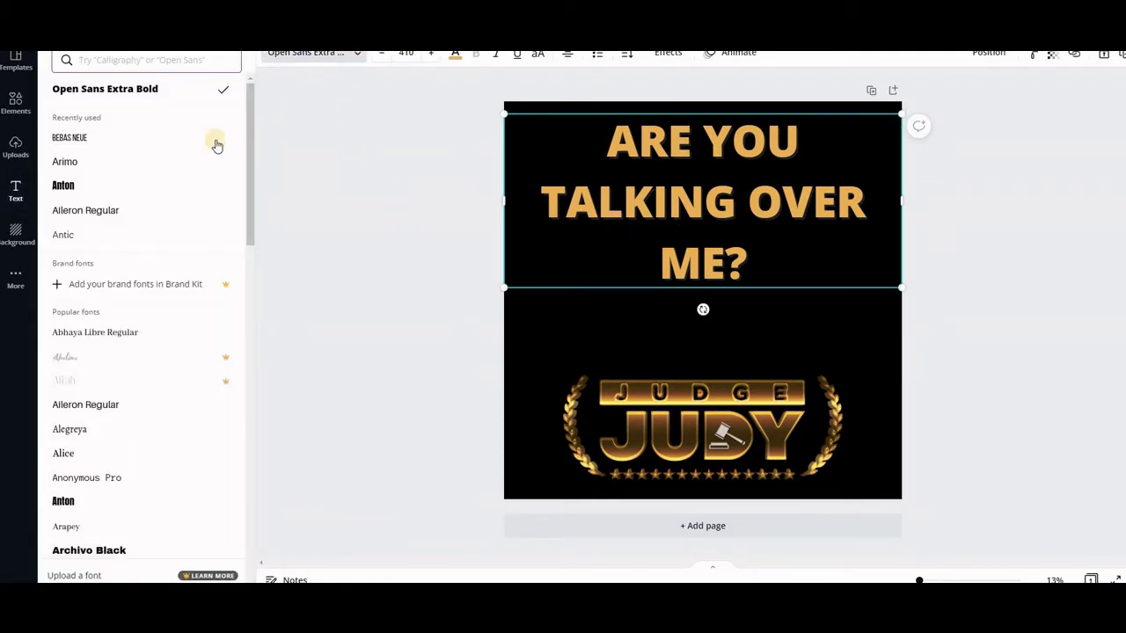
left_click(78, 138)
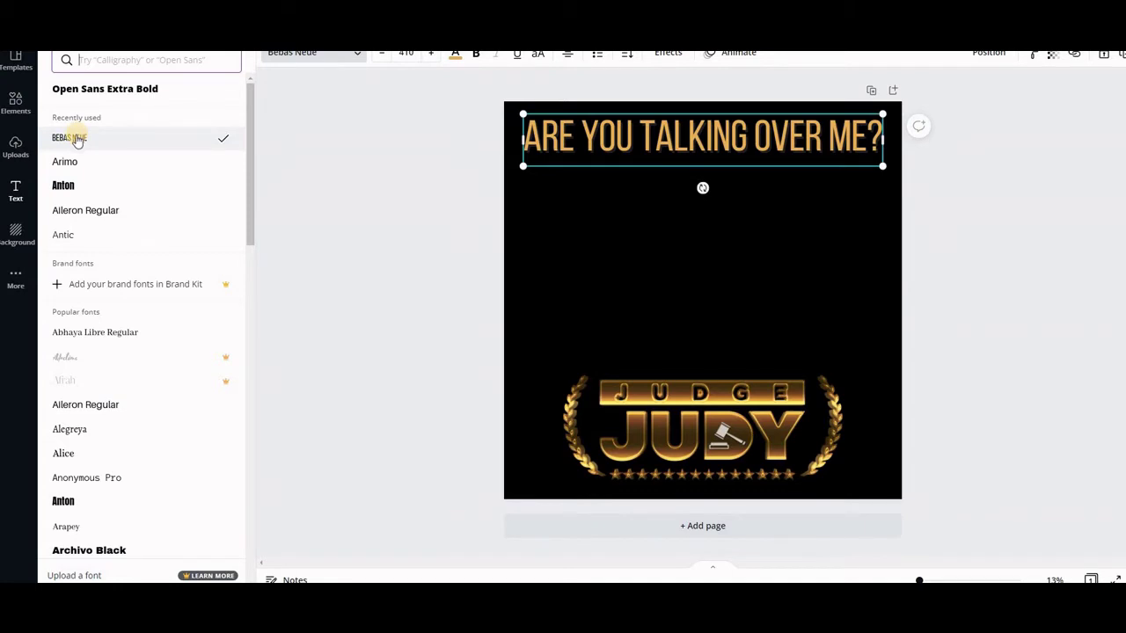
left_click(66, 186)
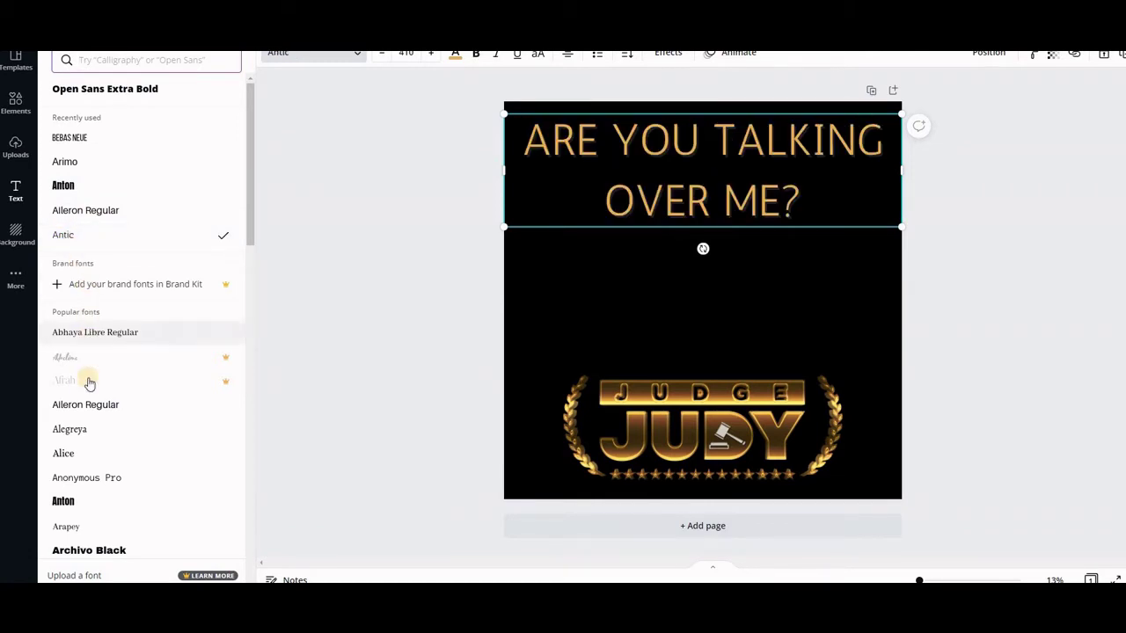
left_click(64, 501)
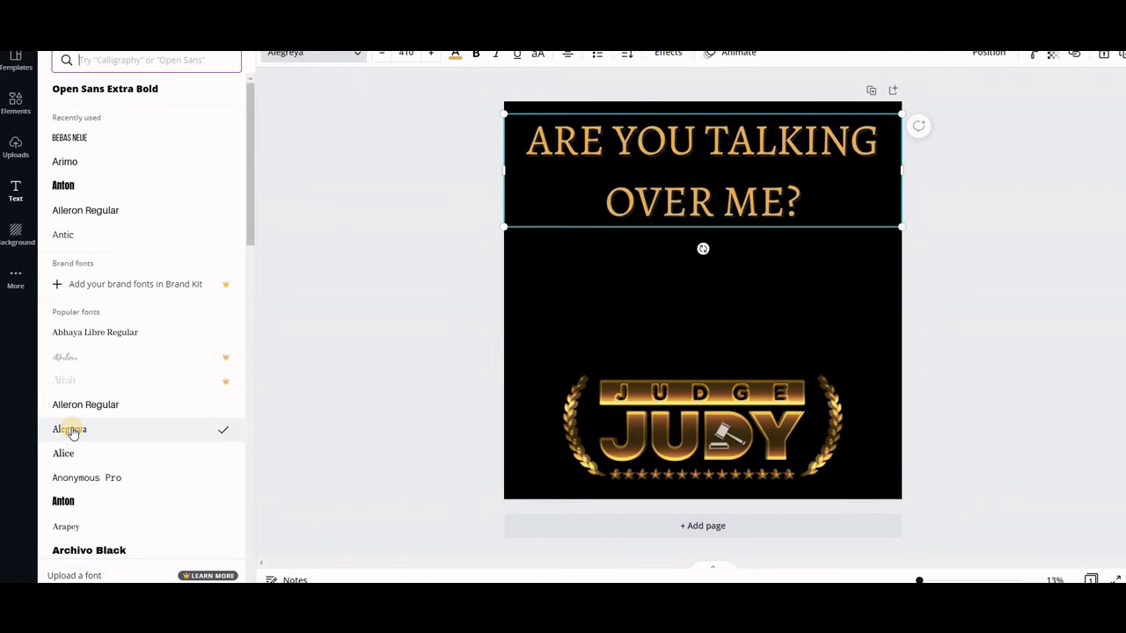
scroll(91, 433, "down", 3)
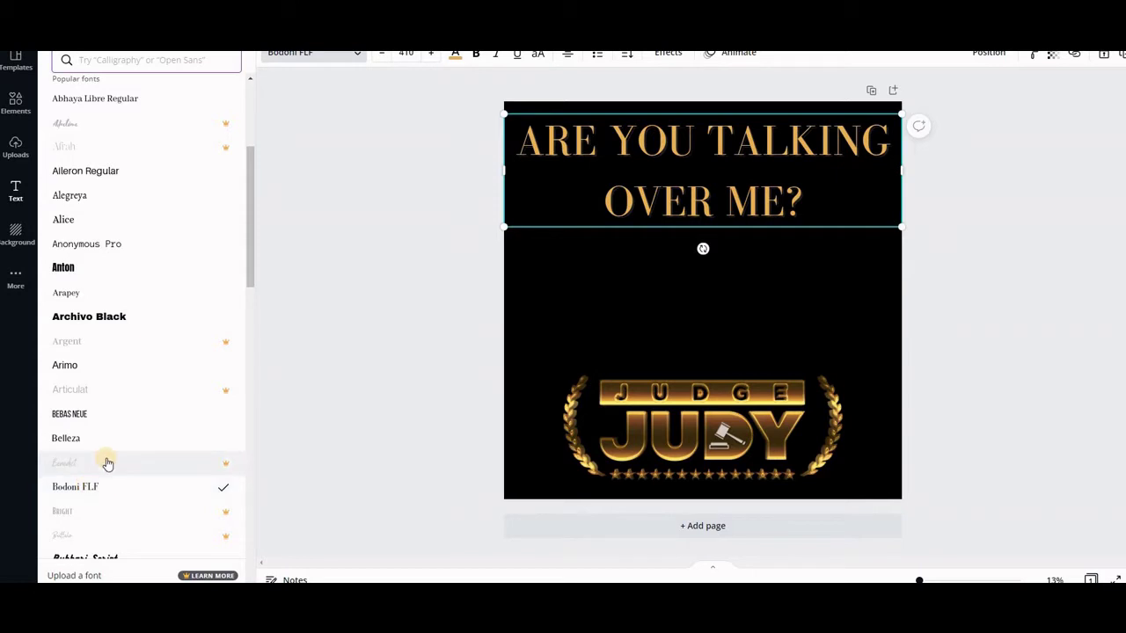
Try the Bukhari Script, Cheque and Eczar SemiBold fonts on the heading
scroll(107, 464, "down", 4)
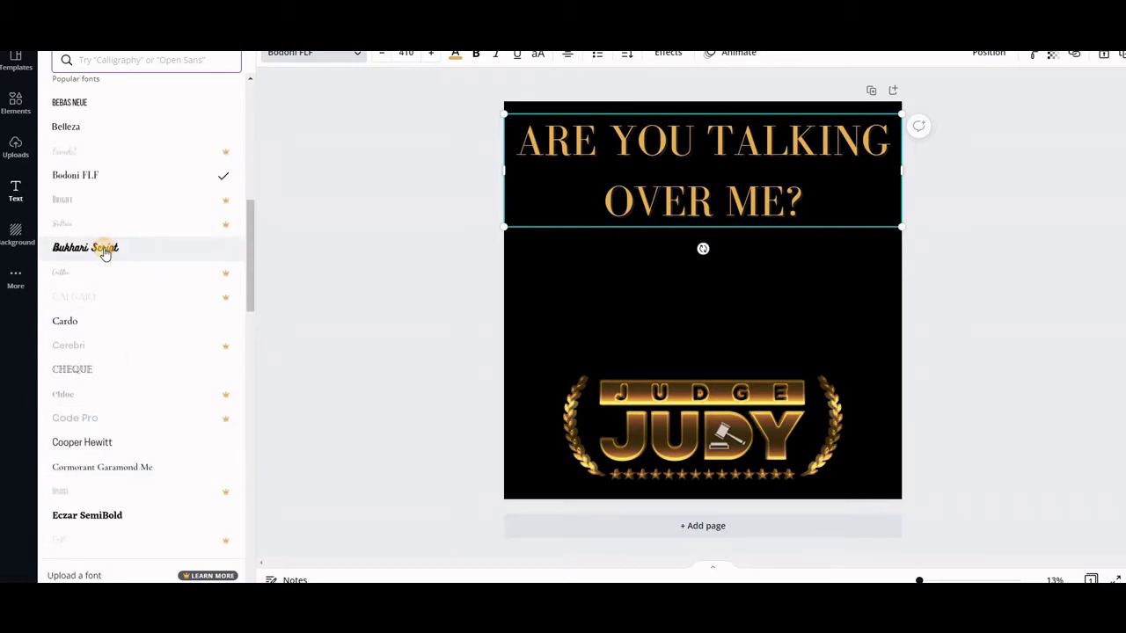
left_click(104, 253)
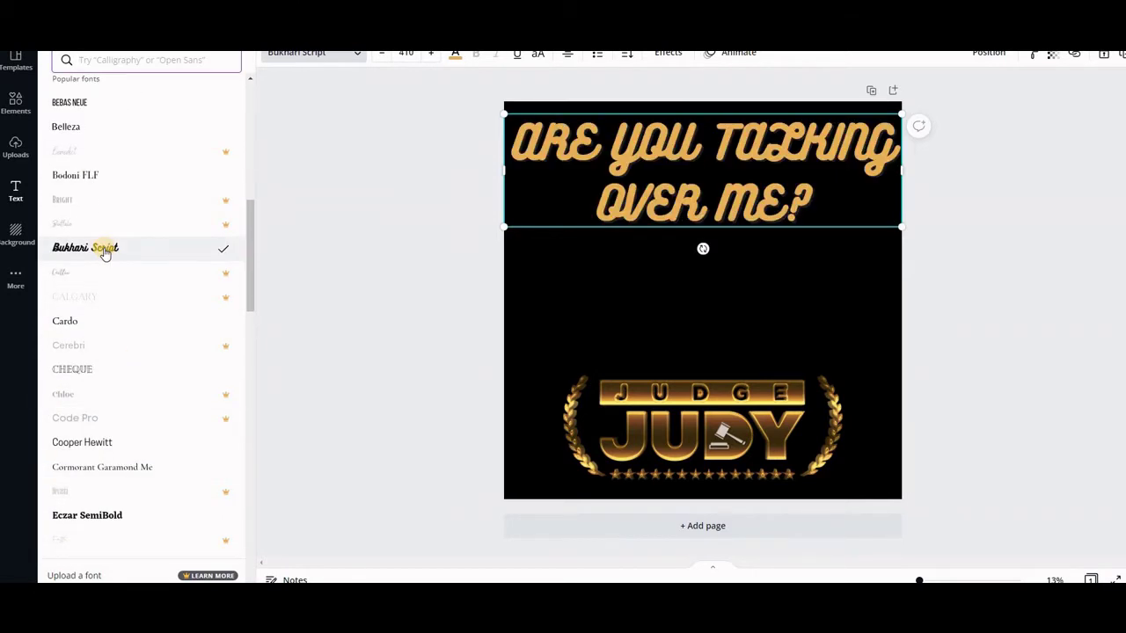
left_click(81, 369)
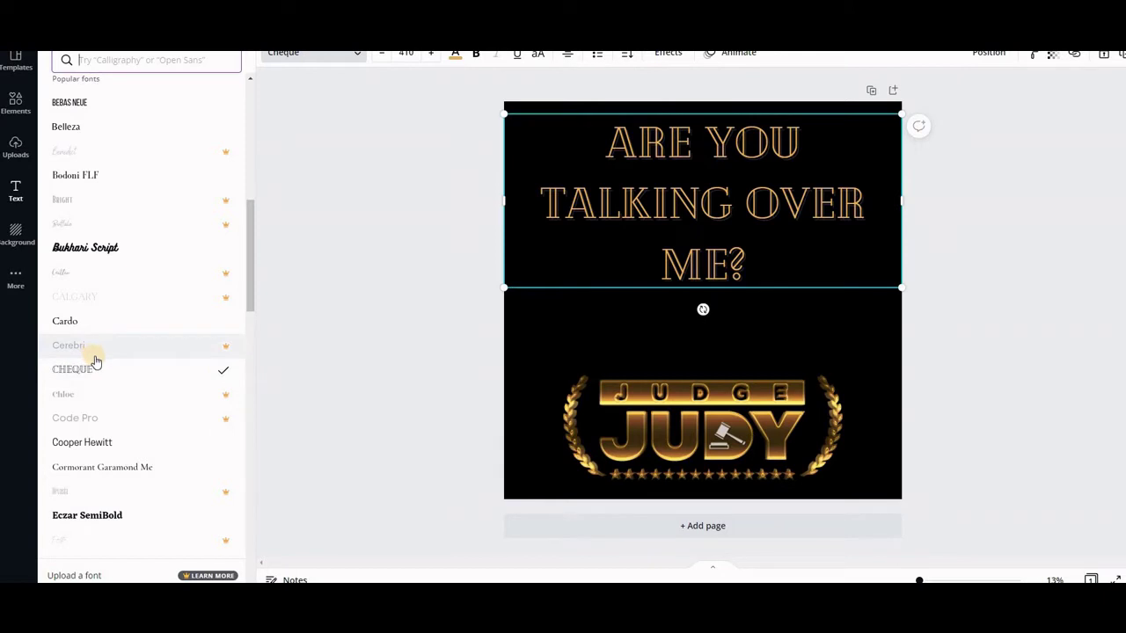
scroll(95, 360, "down", 2)
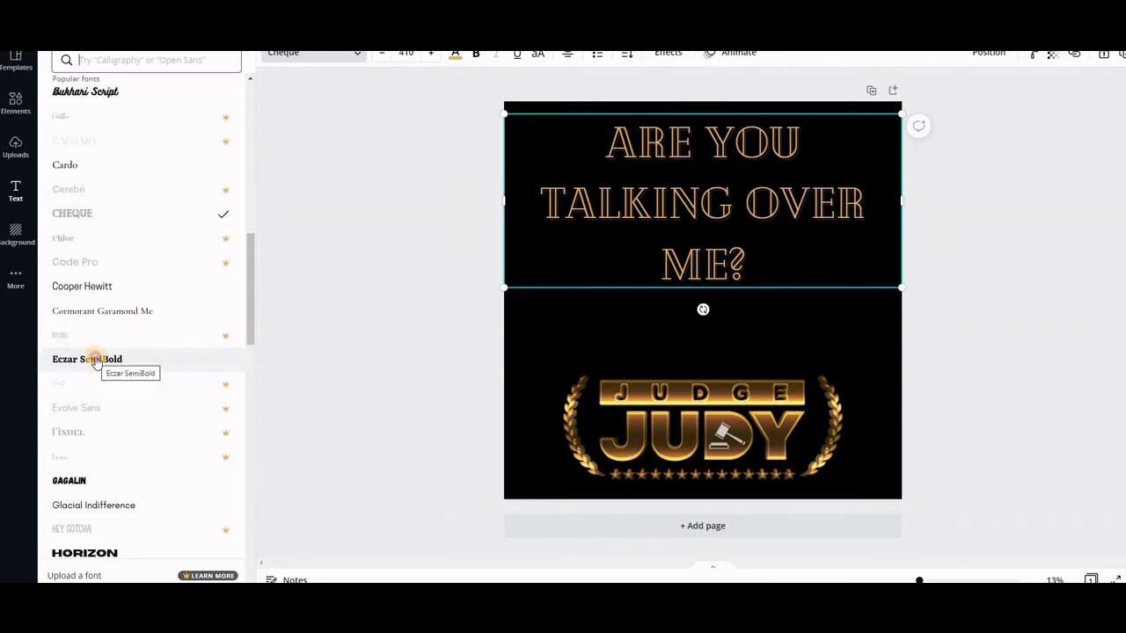
left_click(95, 362)
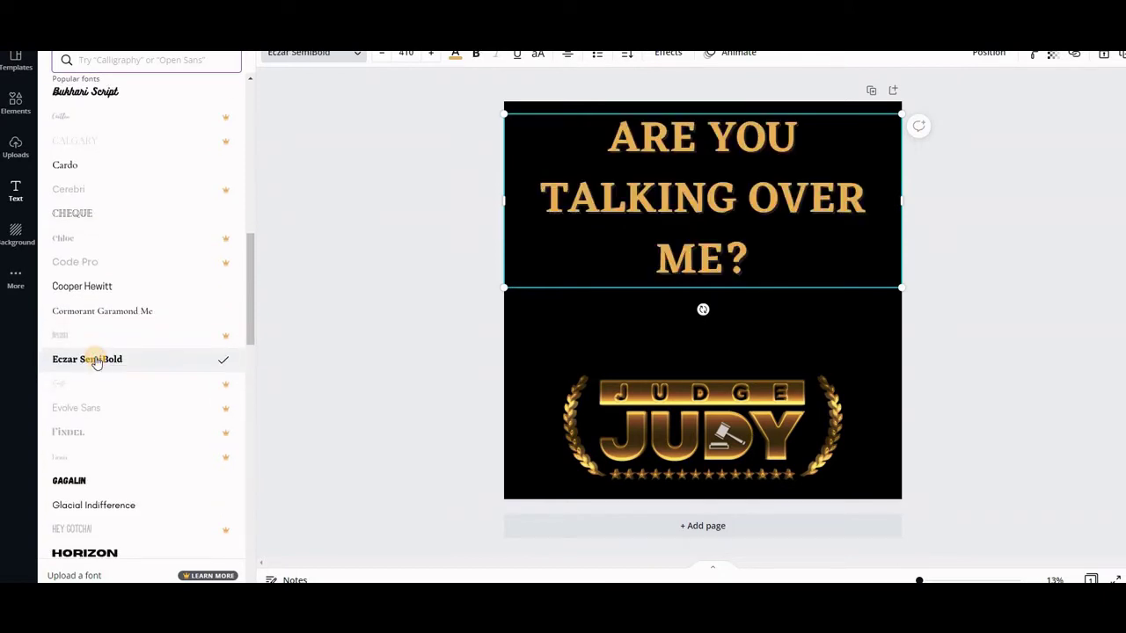
Try the Kollektif, League Gothic and Libre Baskerville fonts on the heading
scroll(95, 361, "down", 4)
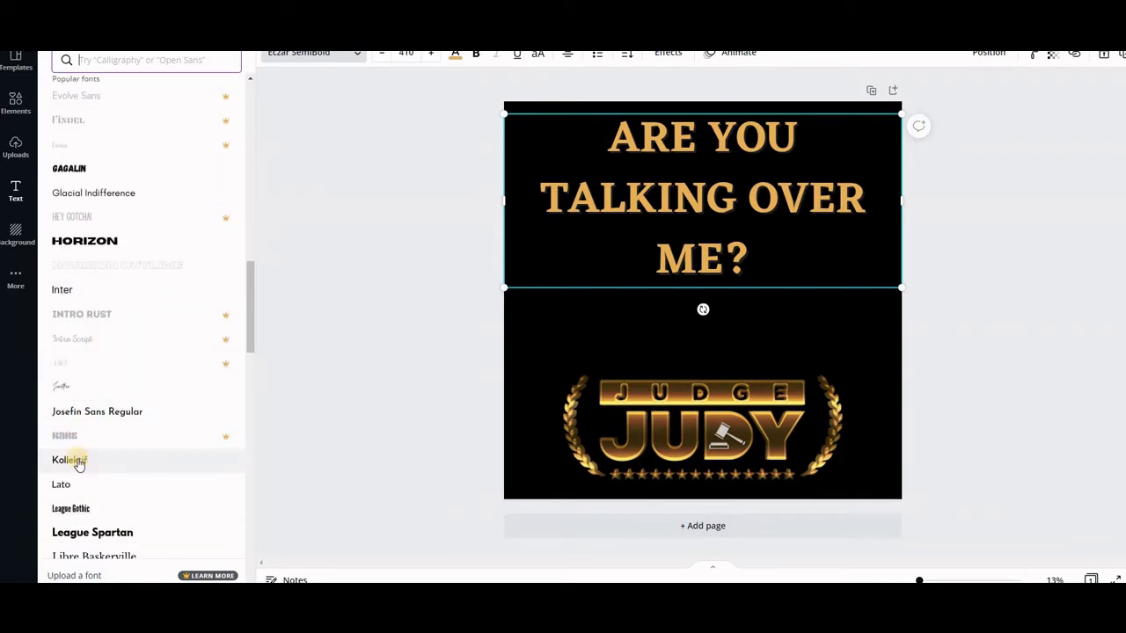
left_click(76, 460)
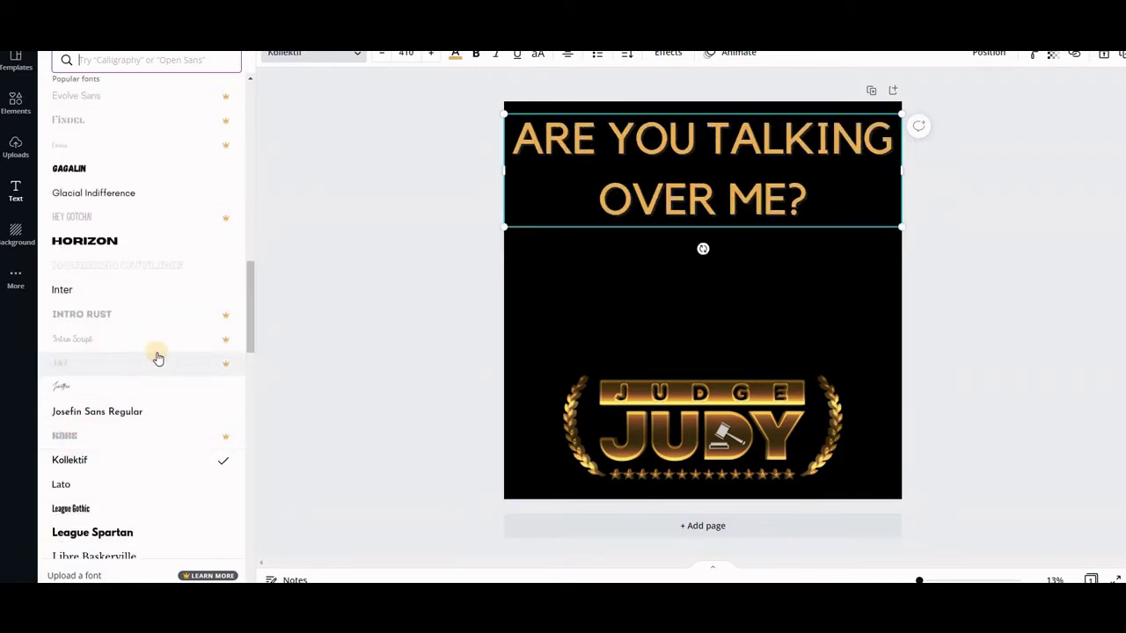
left_click(72, 509)
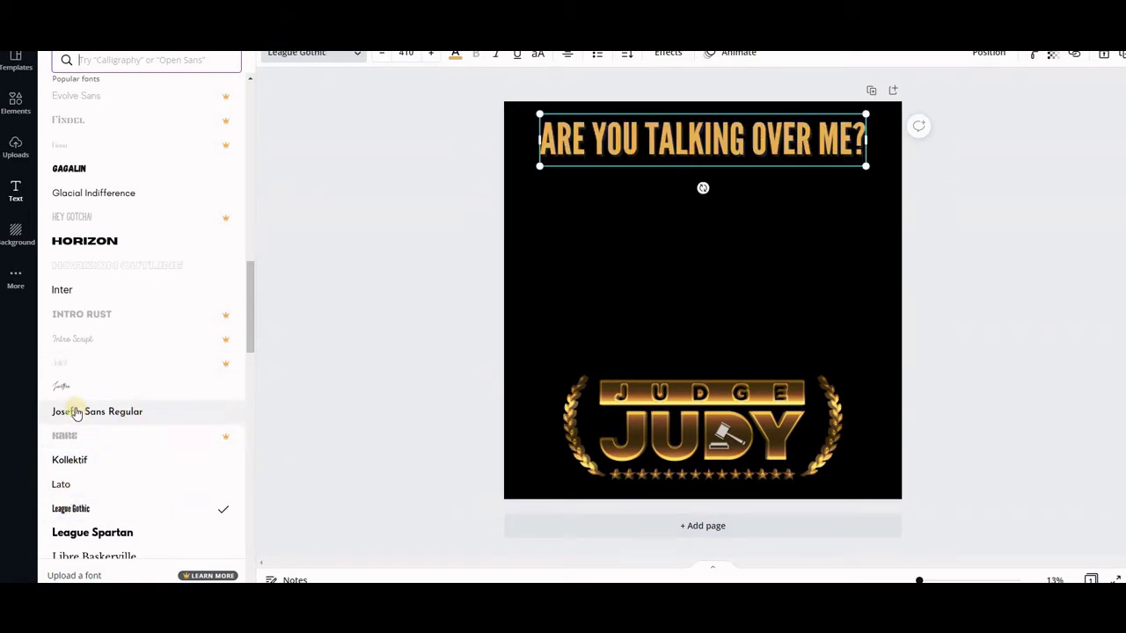
scroll(125, 401, "down", 3)
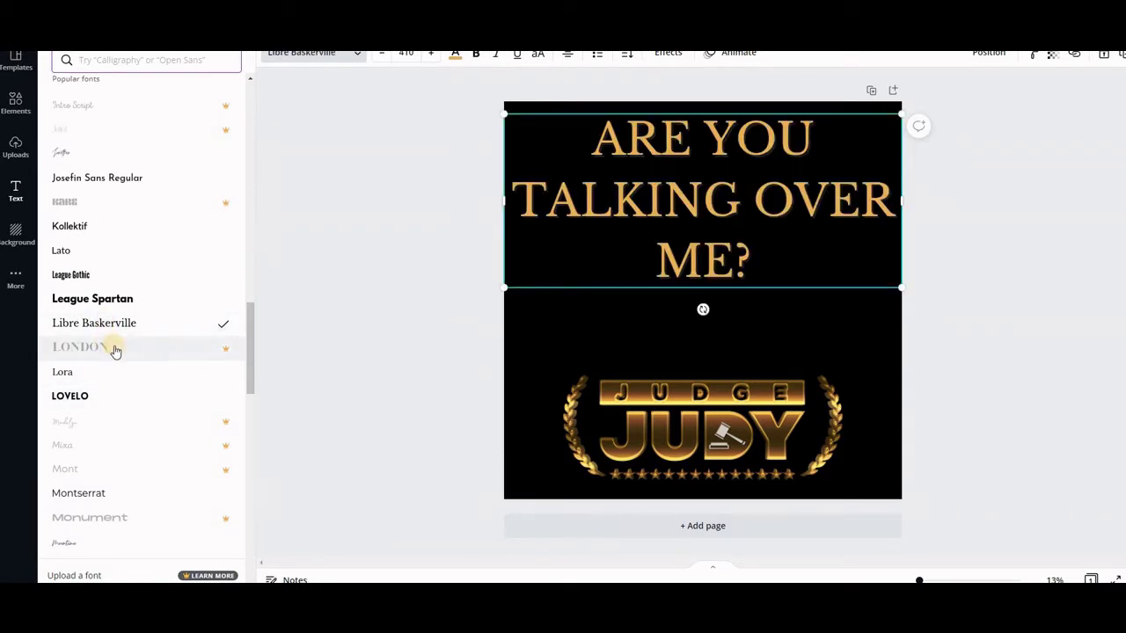
Try the Norwester, Noto Serif and Nickainley fonts on the heading
scroll(113, 356, "down", 1)
scroll(113, 431, "down", 4)
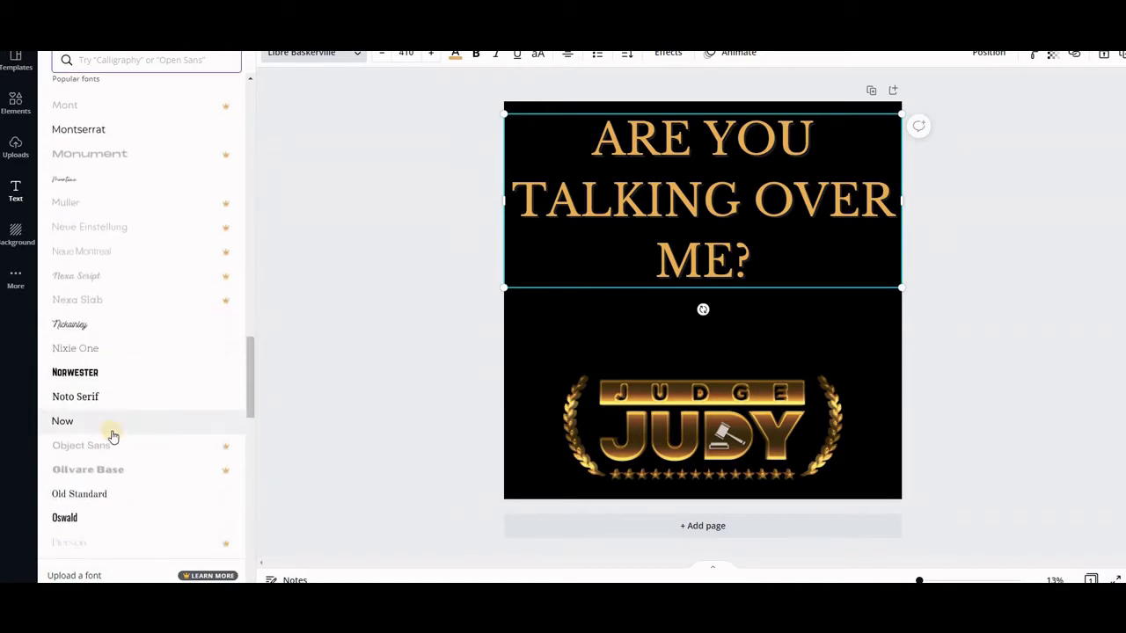
left_click(90, 346)
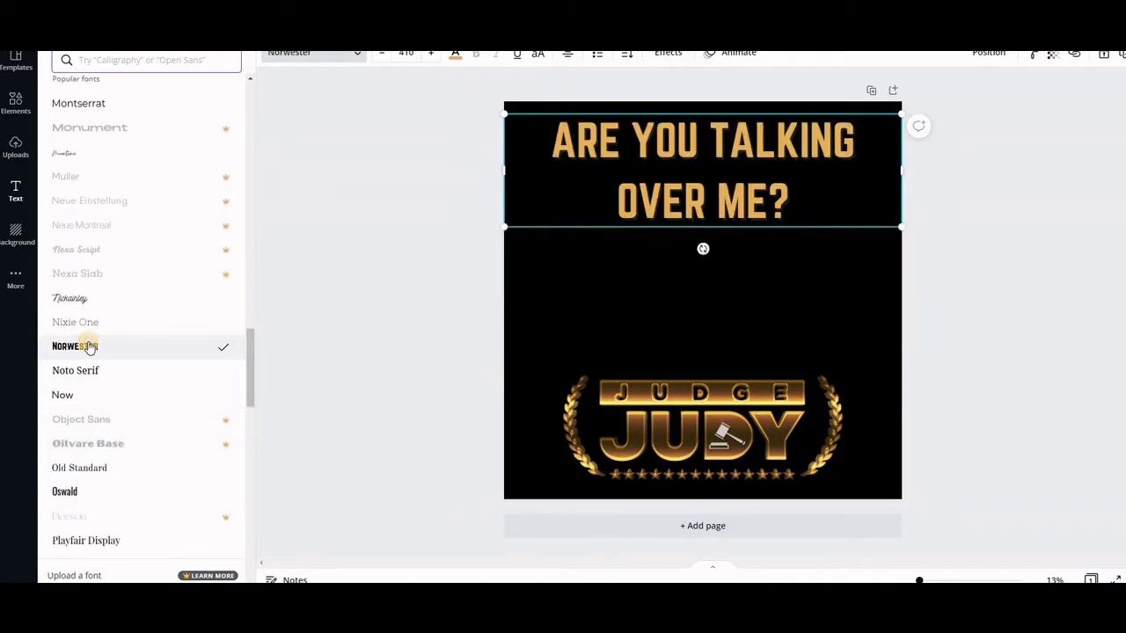
left_click(80, 372)
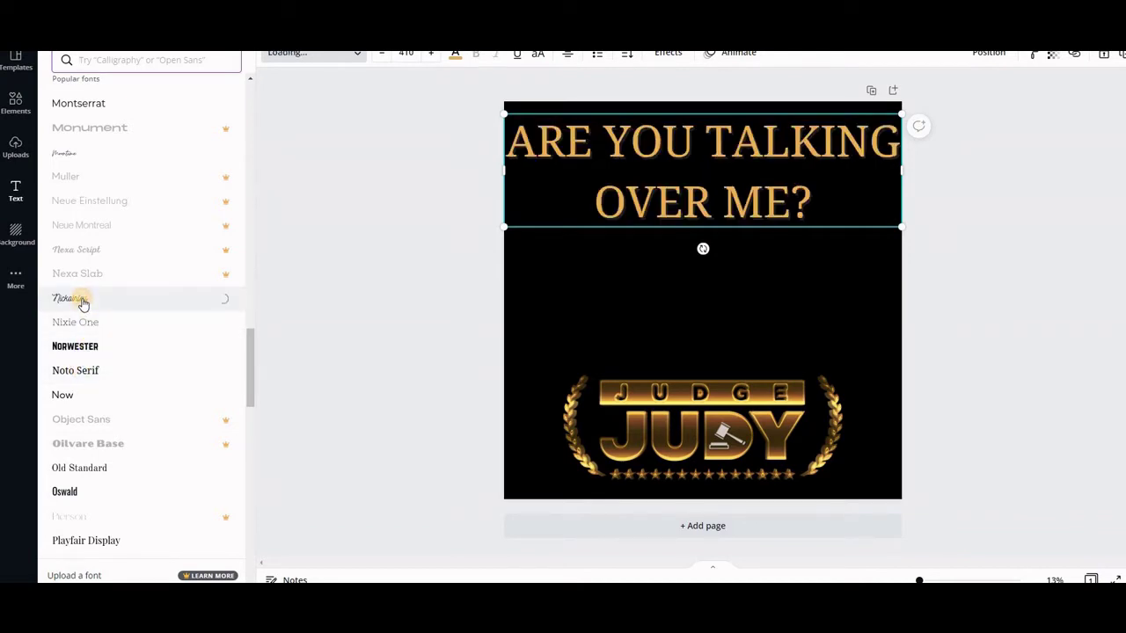
Try the Poppins Light, Quicksand, Sanchez and Yeseva One fonts on the heading
scroll(103, 401, "down", 3)
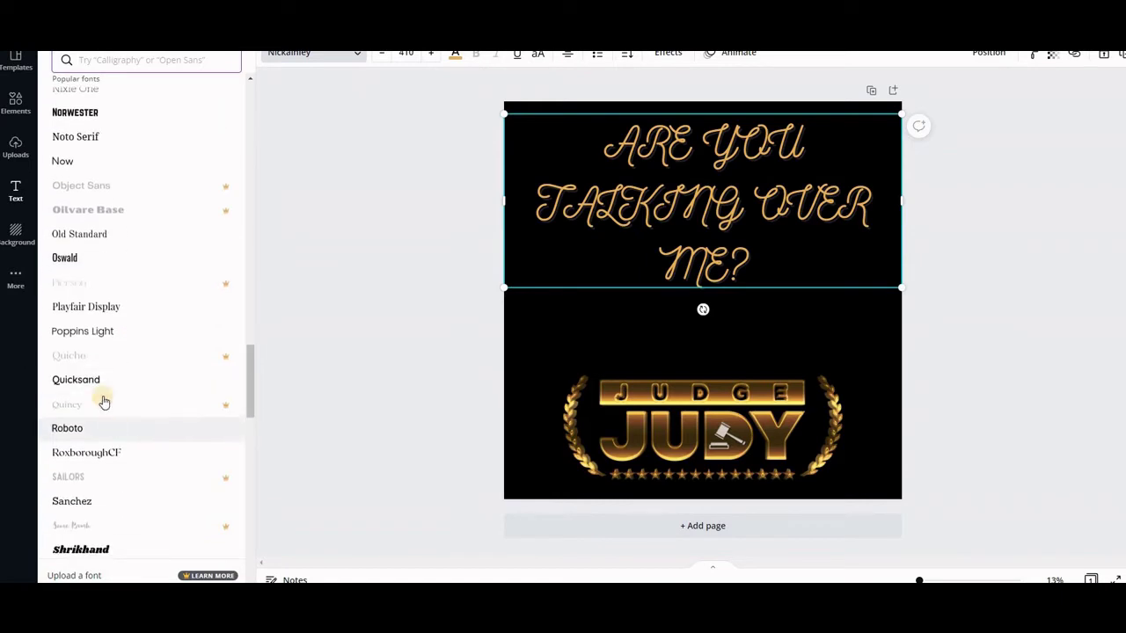
left_click(101, 332)
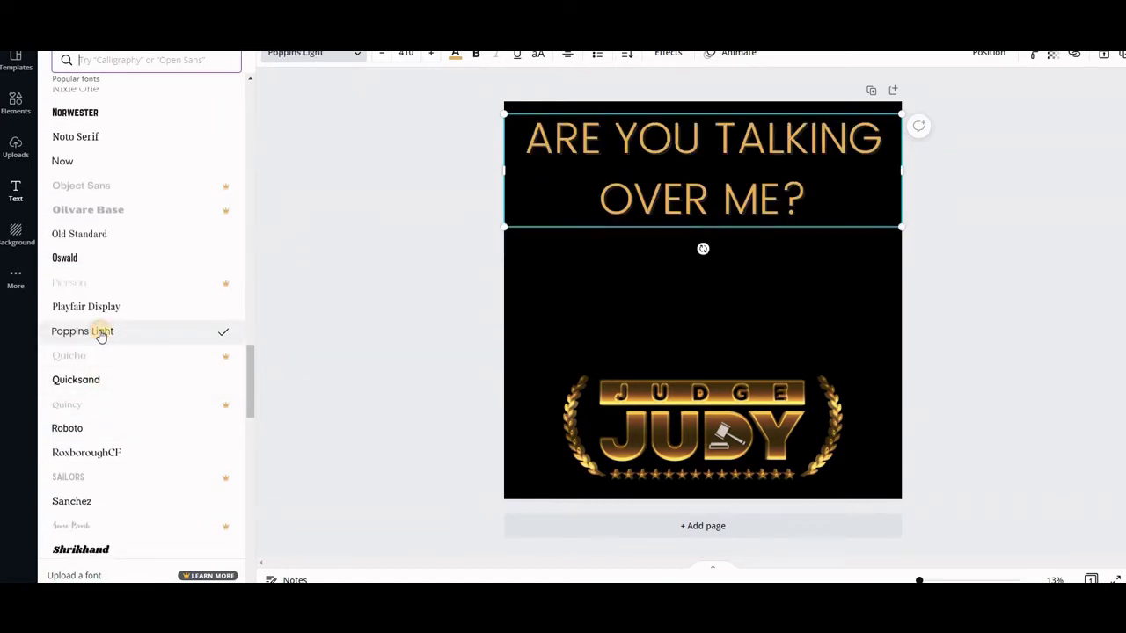
left_click(89, 381)
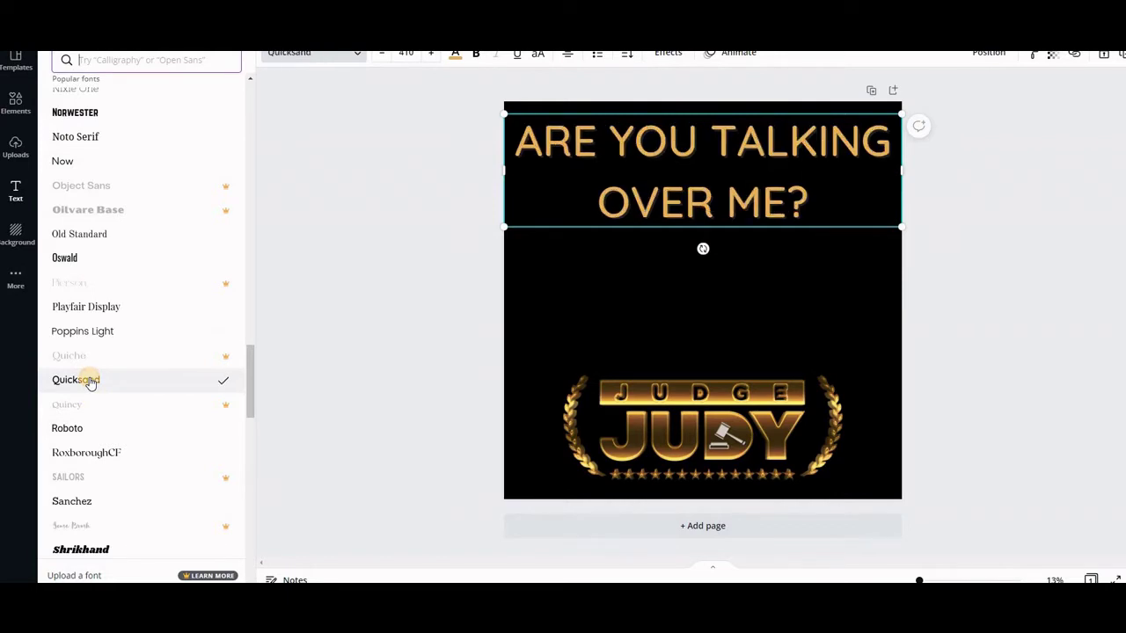
left_click(78, 503)
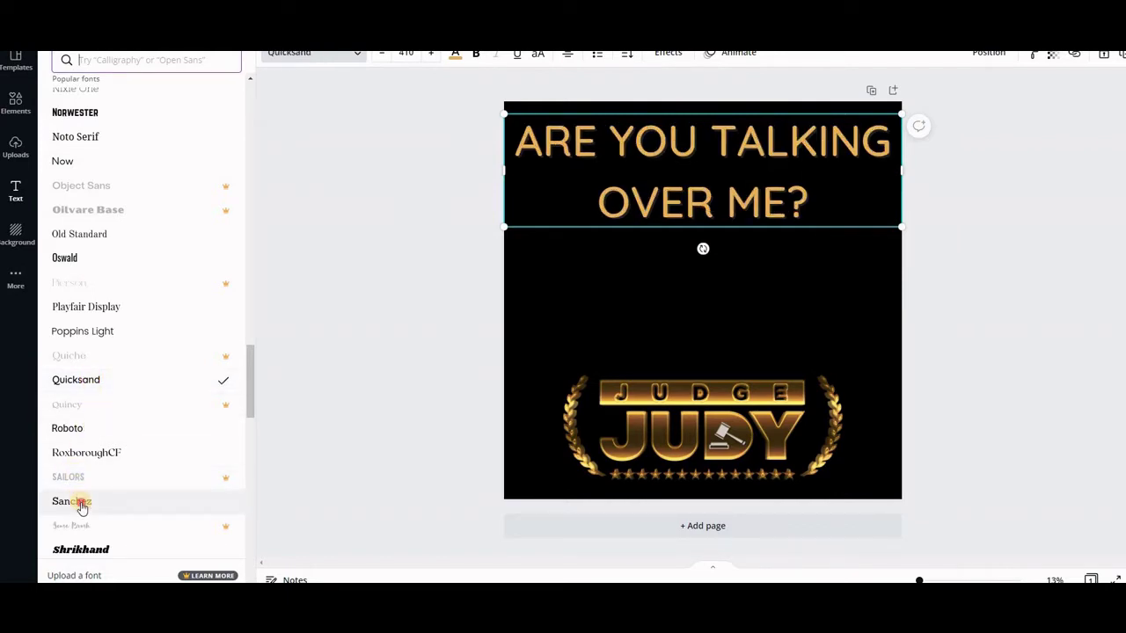
scroll(119, 413, "down", 2)
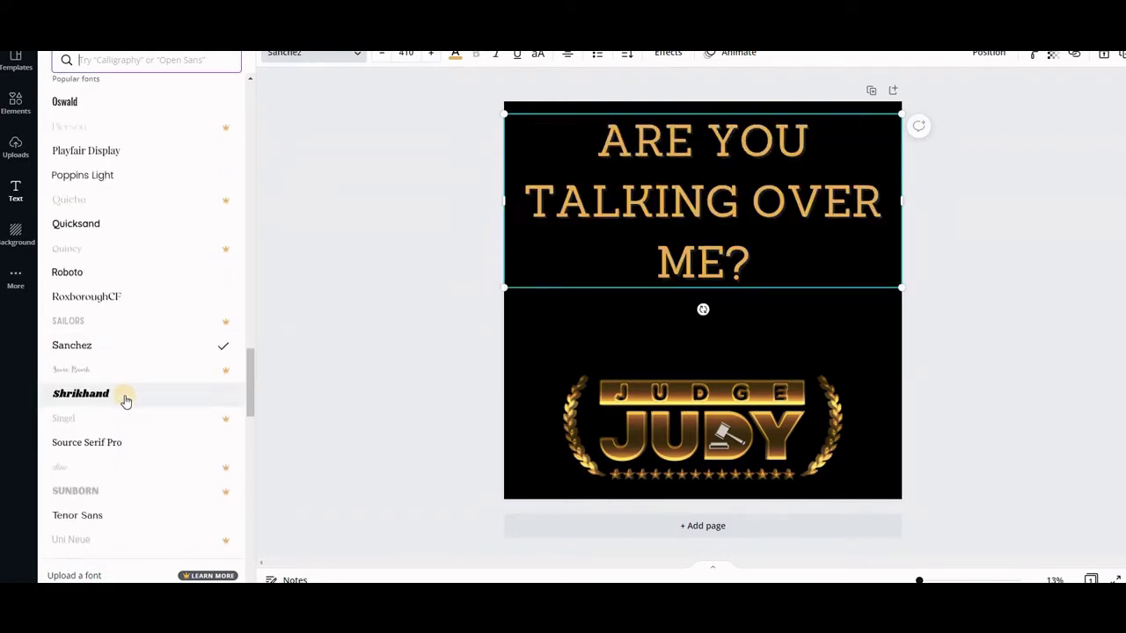
scroll(126, 403, "down", 2)
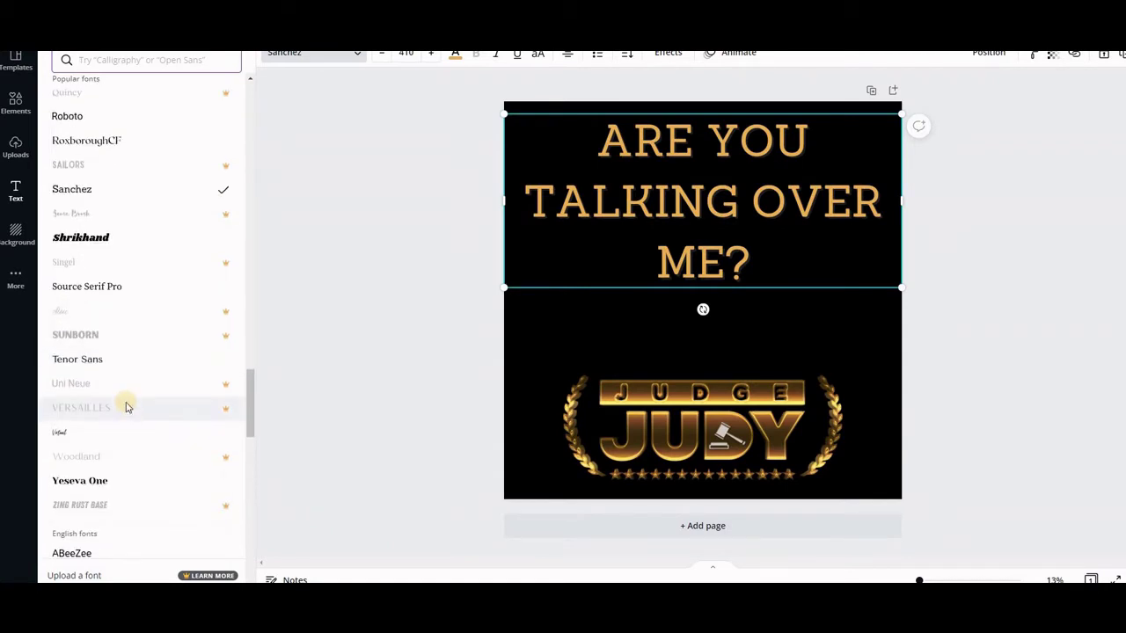
scroll(114, 400, "down", 2)
left_click(86, 327)
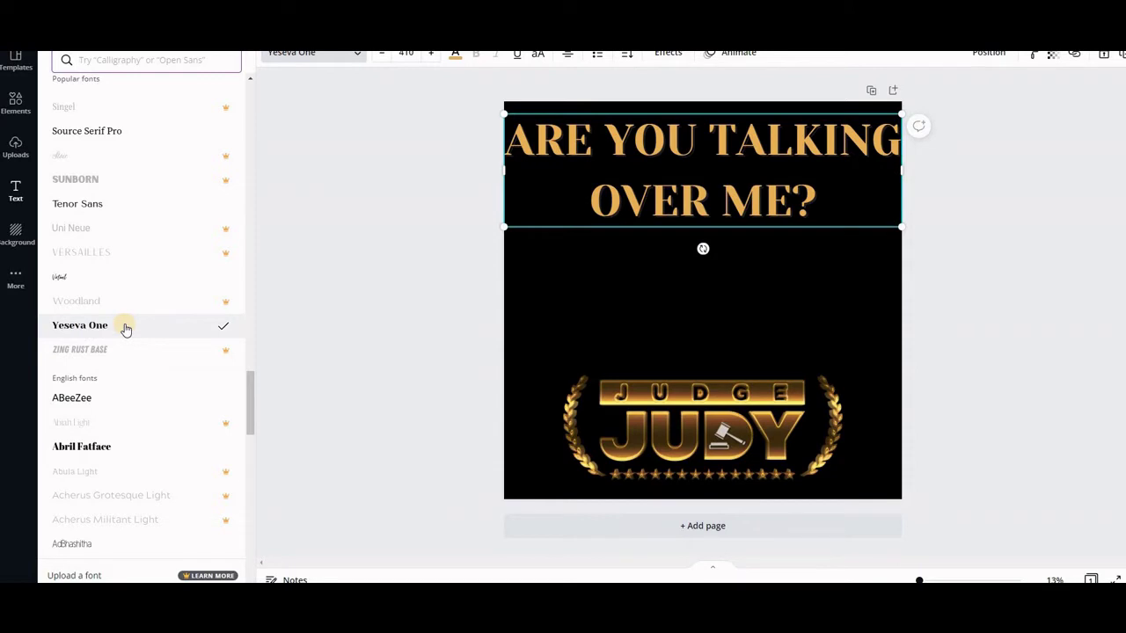
Set the heading's font to Agrandir Grand Medium and move the heading slightly up towards the page's upper edge
scroll(125, 343, "down", 3)
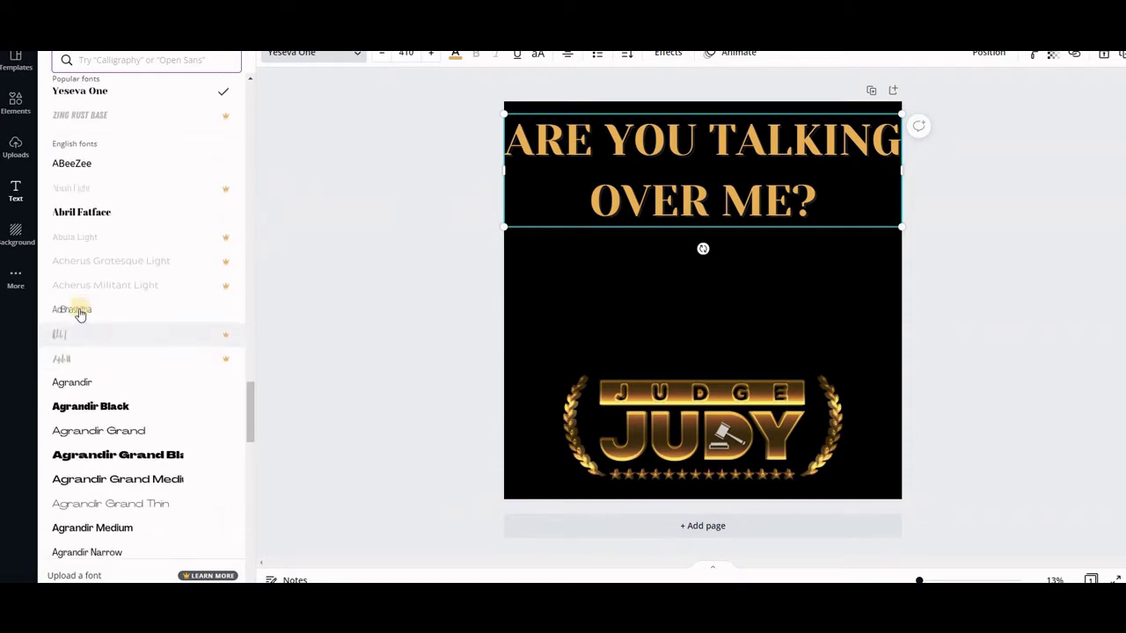
left_click(130, 483)
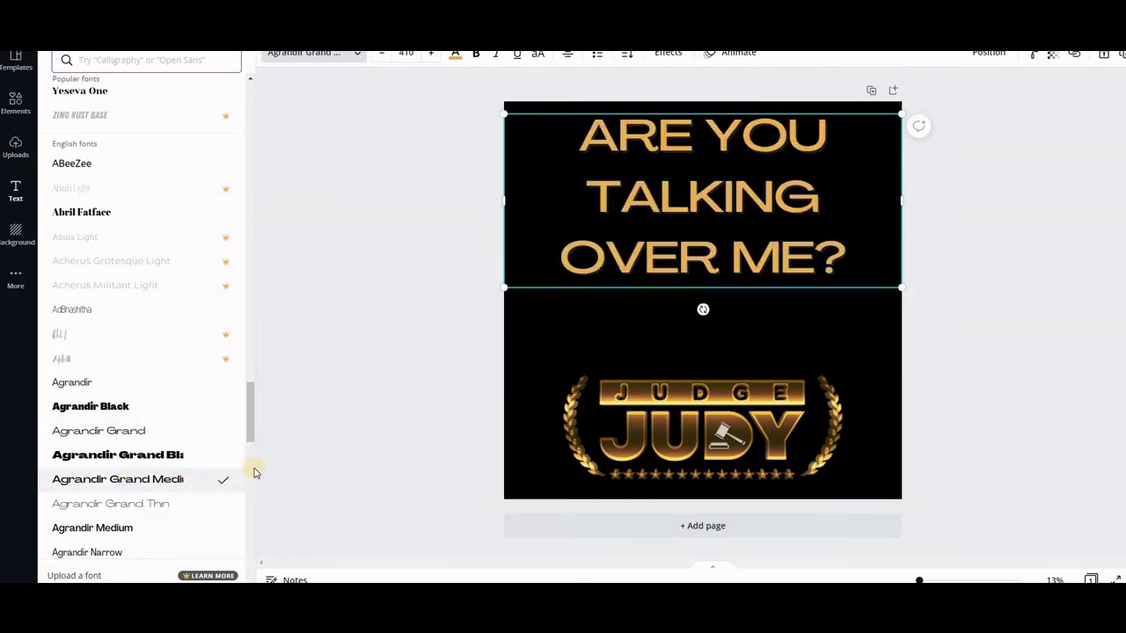
key("Escape")
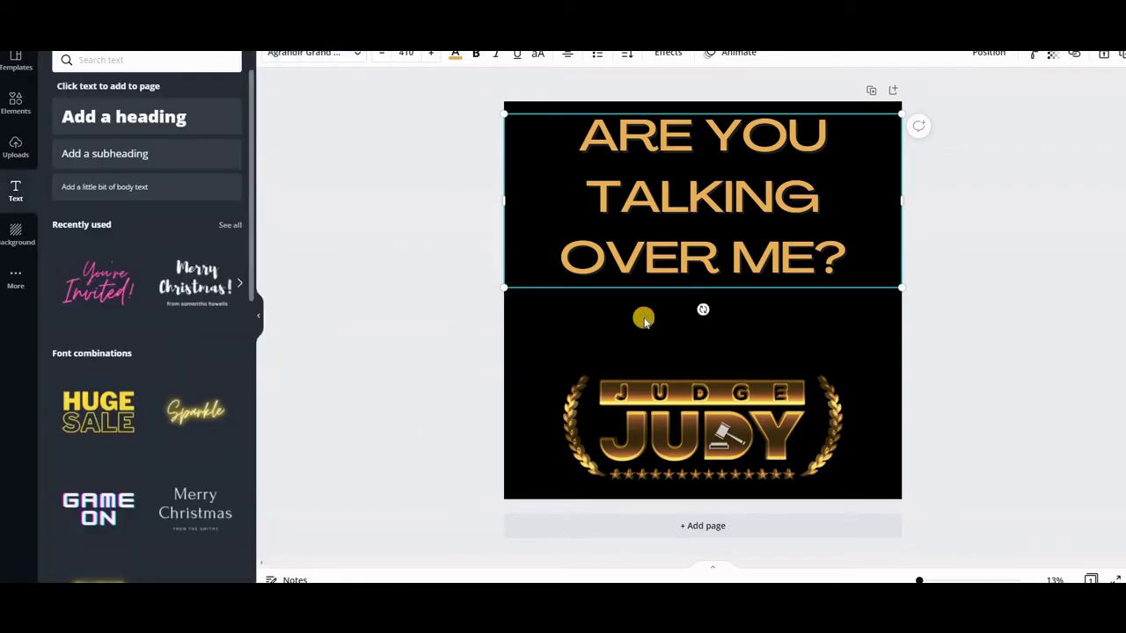
left_click(643, 319)
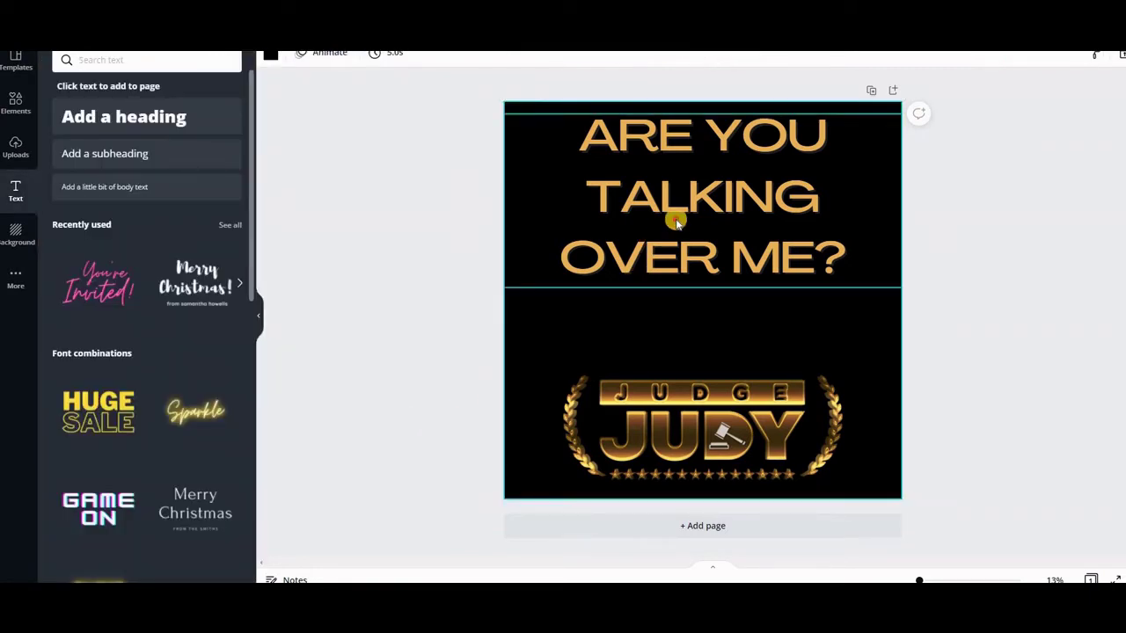
mouse_move(673, 218)
left_mouse_down()
mouse_move(680, 229)
mouse_move(682, 219)
mouse_move(678, 236)
mouse_move(675, 215)
left_mouse_up()
left_click(803, 341)
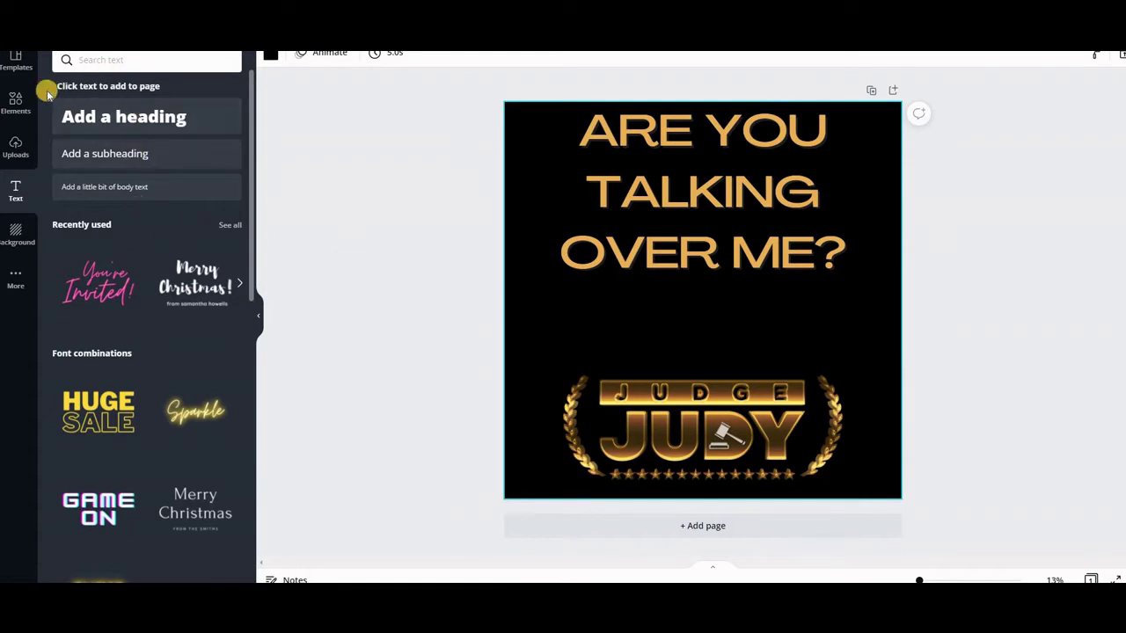
Add the blue curved arrow from the uploaded images and place it between the heading and the Judge Judy logo
left_click(14, 146)
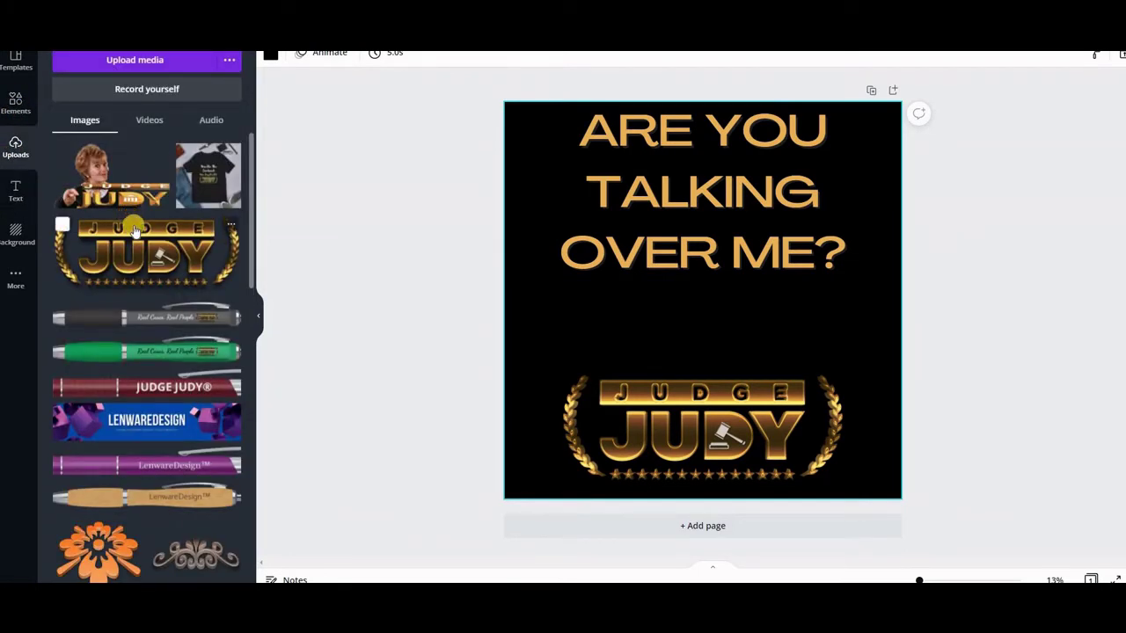
scroll(167, 356, "down", 3)
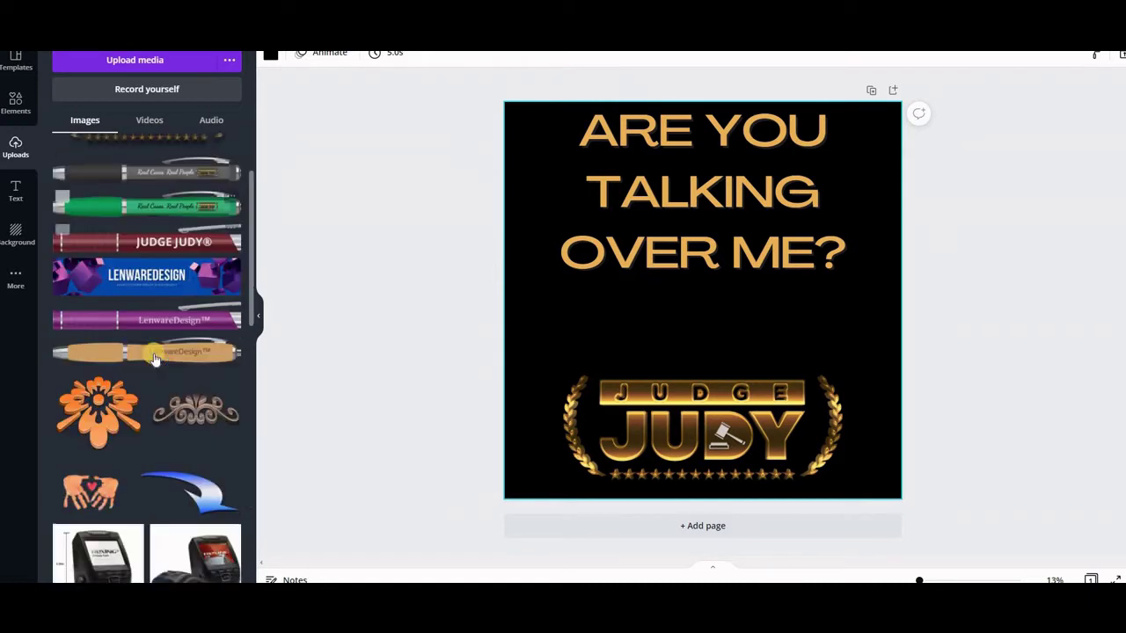
left_click(192, 359)
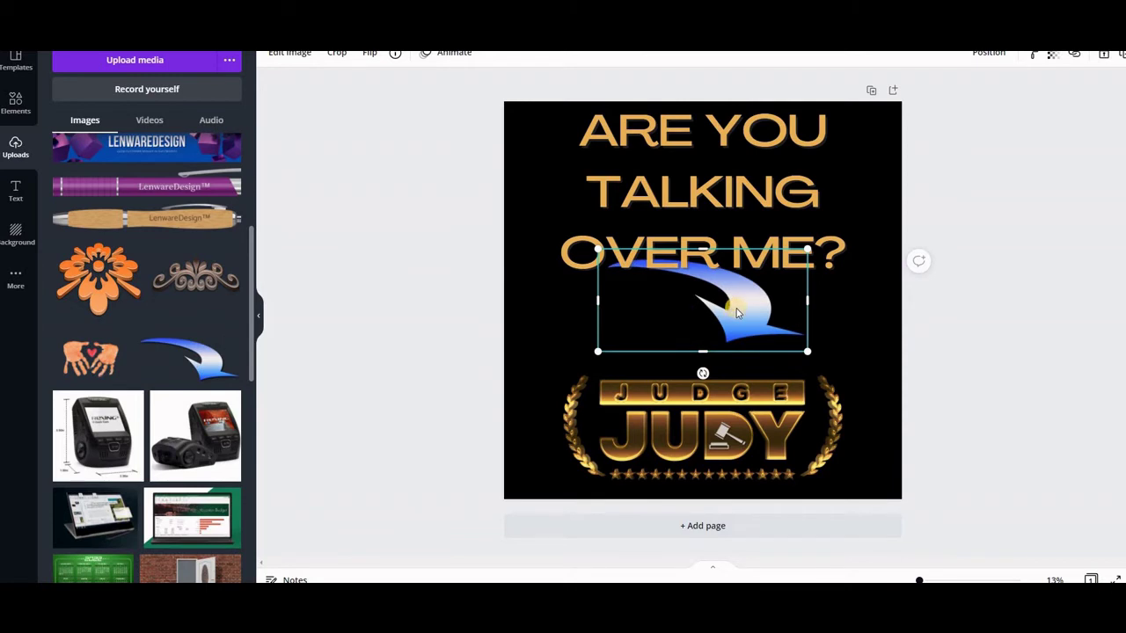
mouse_move(737, 312)
left_mouse_down()
mouse_move(708, 318)
mouse_move(736, 323)
left_mouse_up()
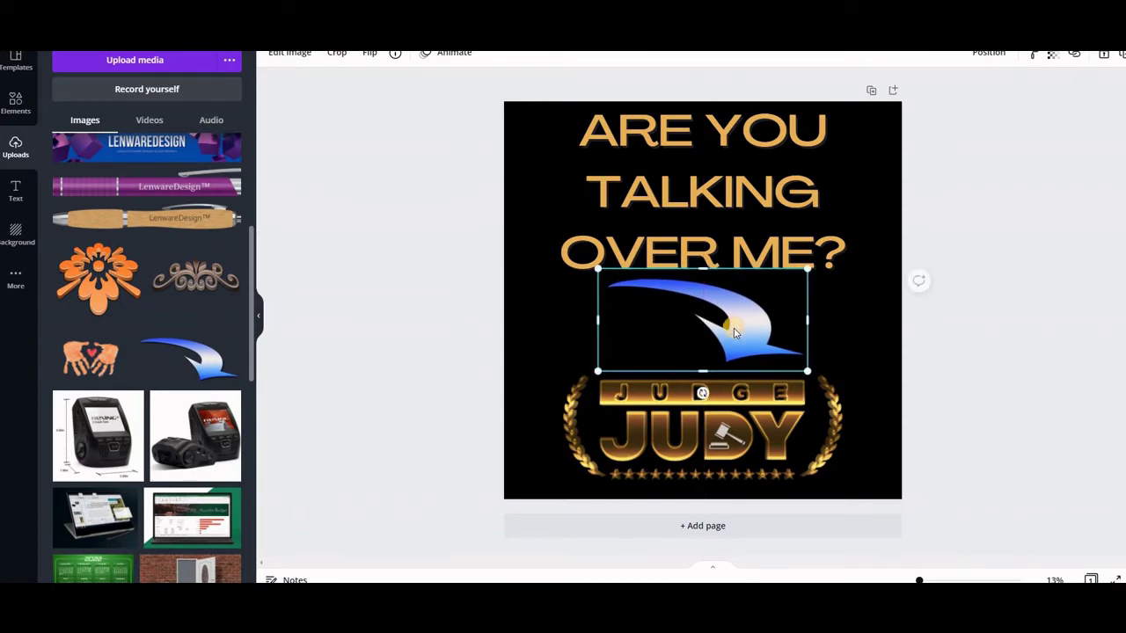
left_click(1055, 368)
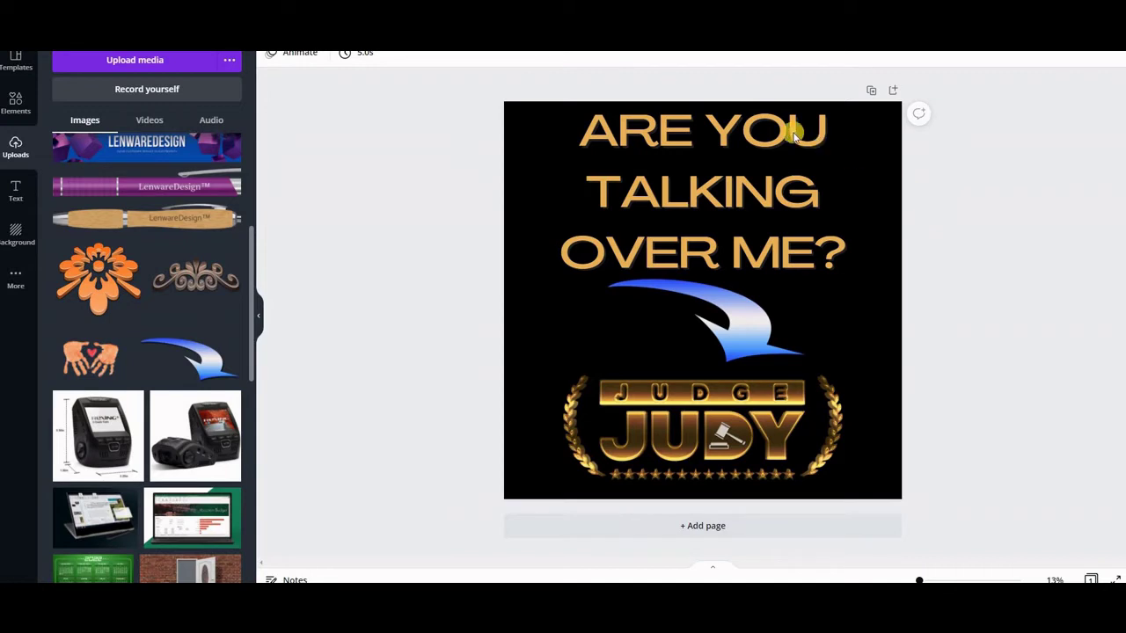
Shrink the heading slightly to font size 399 and set its line spacing to 1.2
left_click(683, 156)
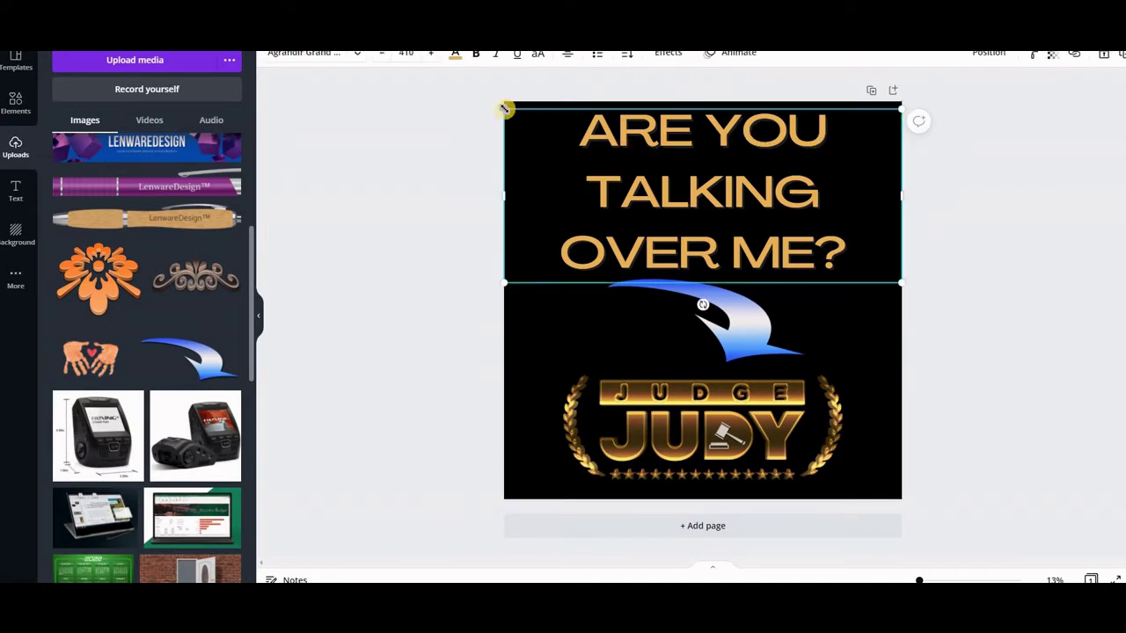
left_click_drag(506, 108, 515, 113)
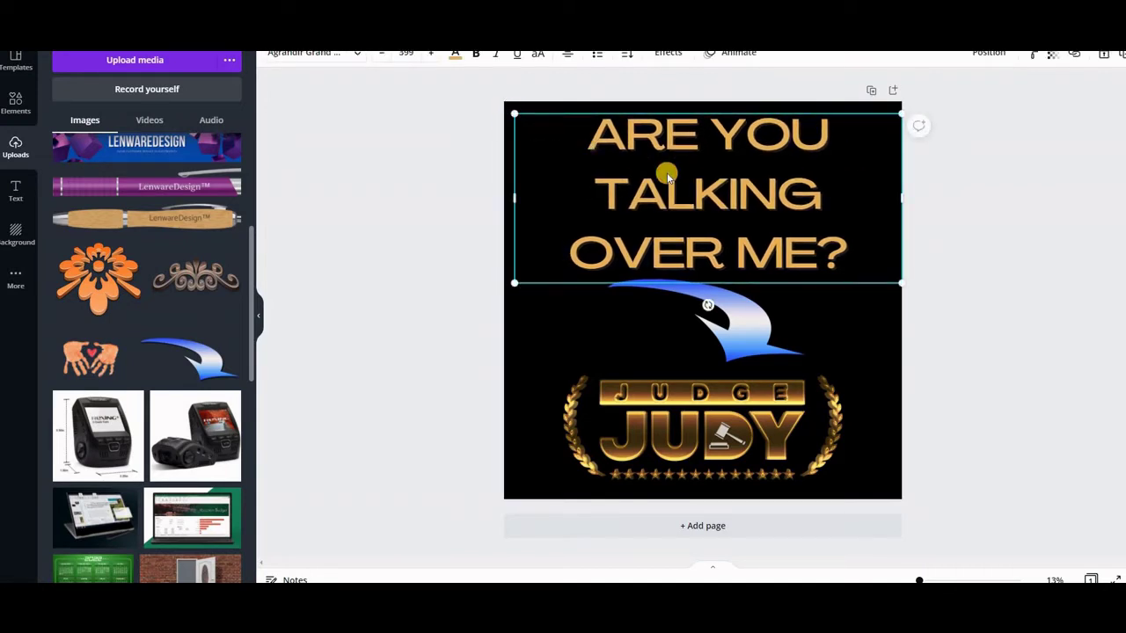
left_click(627, 55)
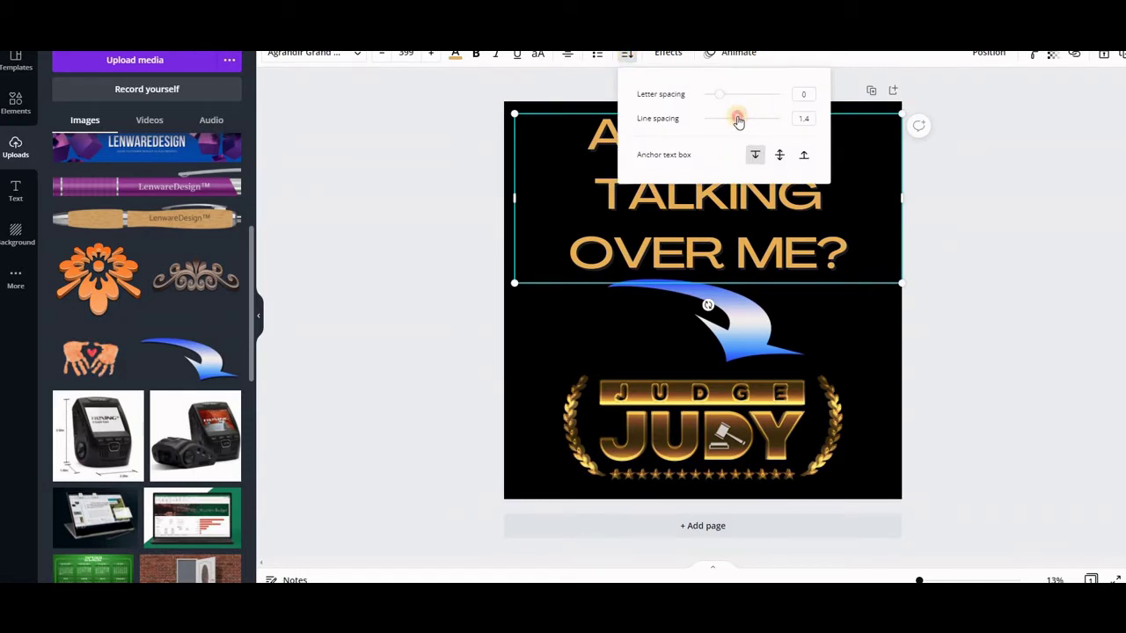
left_click_drag(738, 121, 731, 120)
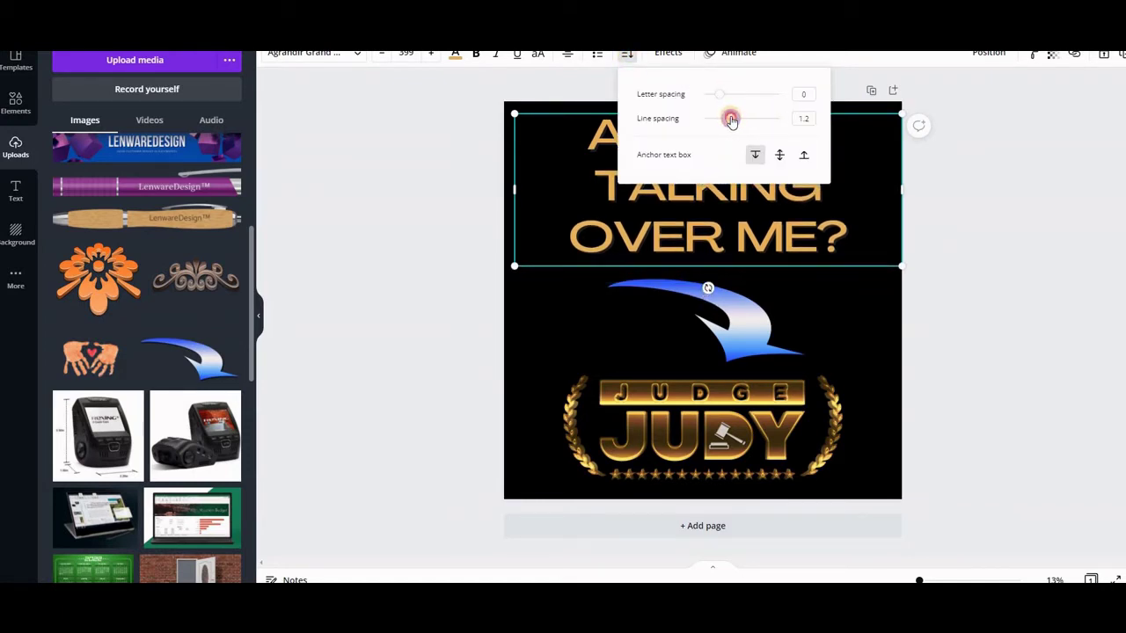
left_click(859, 181)
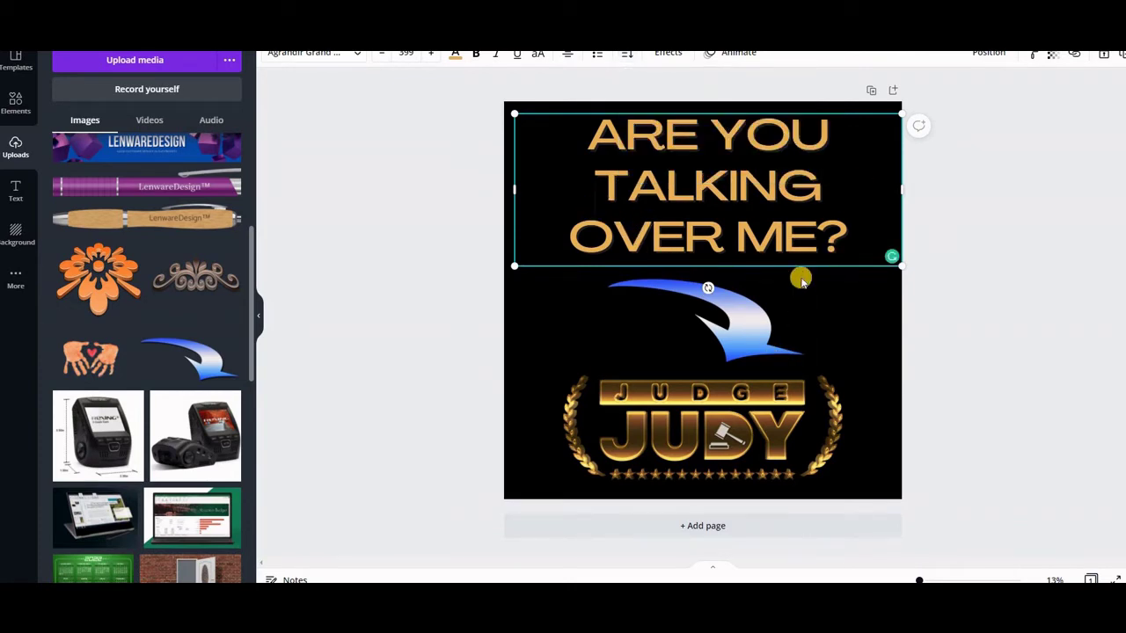
left_click(841, 364)
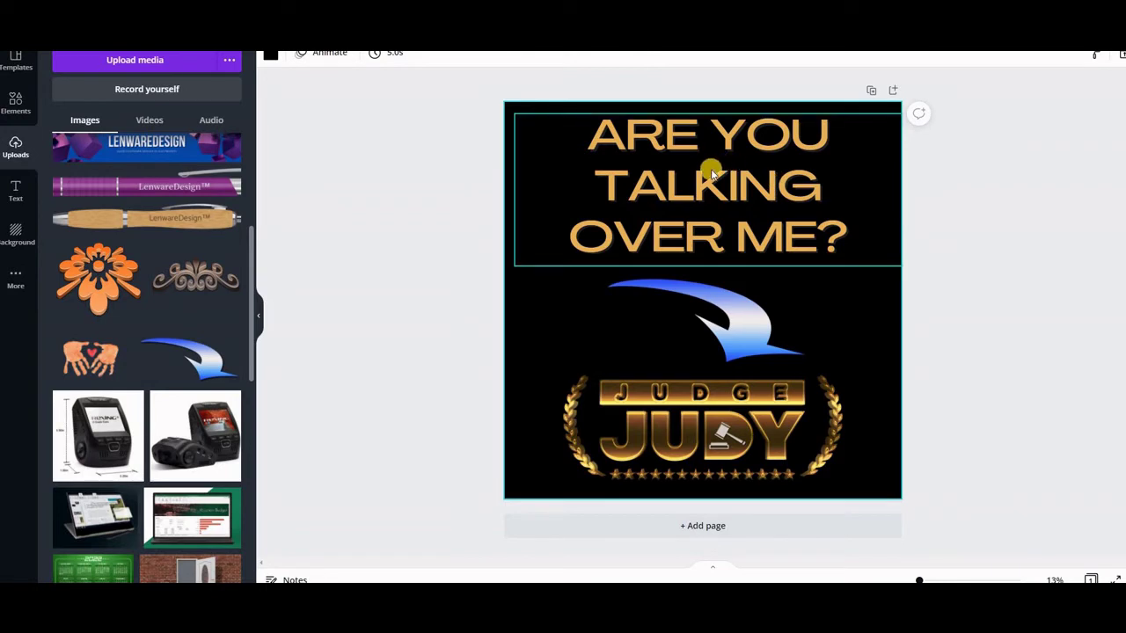
Move the heading slightly down and centre it horizontally on the page above the blue arrow
left_click_drag(710, 172, 713, 183)
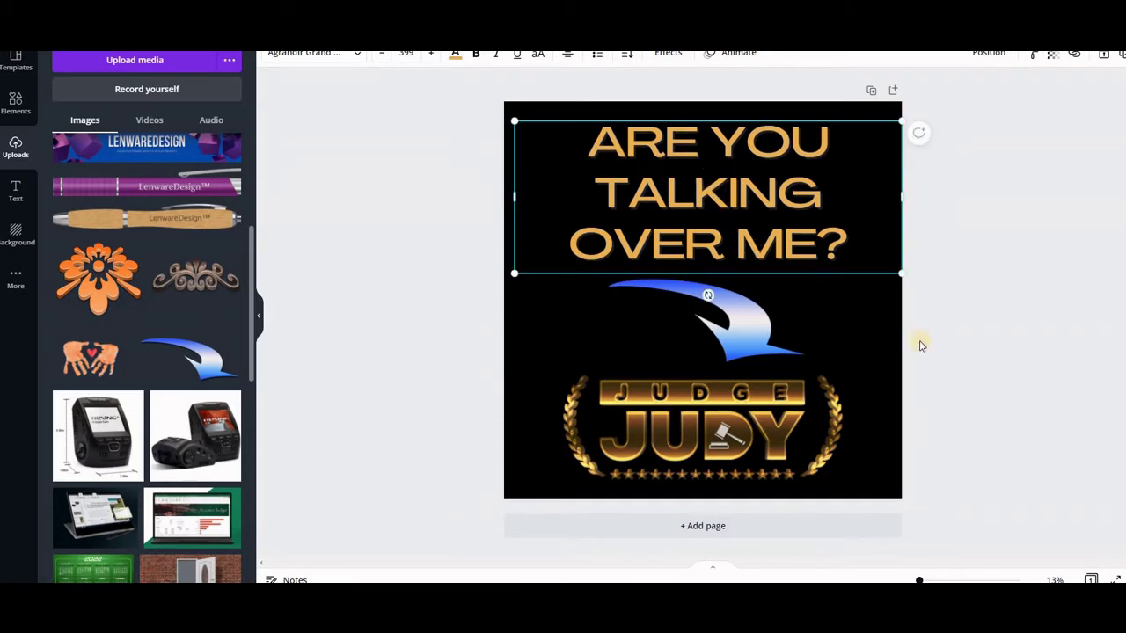
left_click(978, 352)
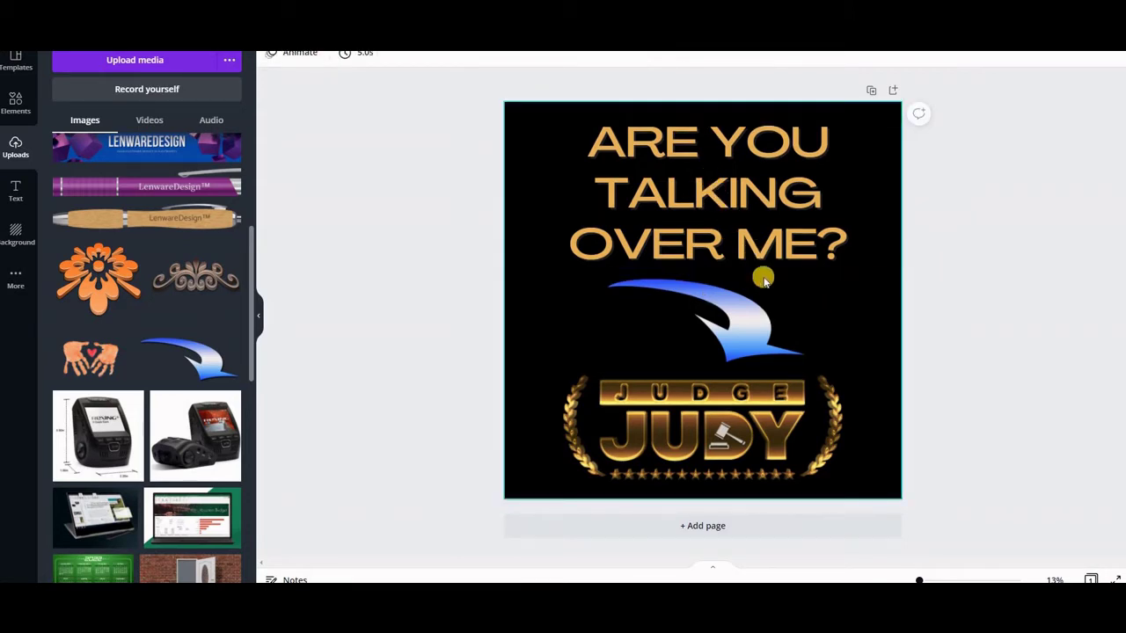
left_click_drag(763, 224, 759, 221)
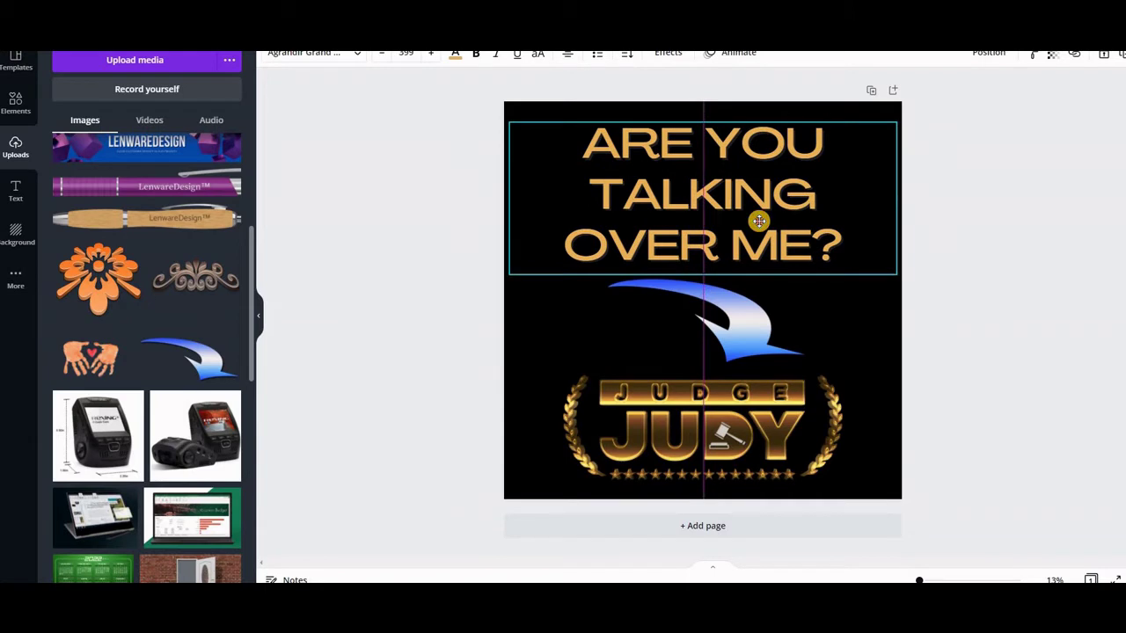
left_click(999, 287)
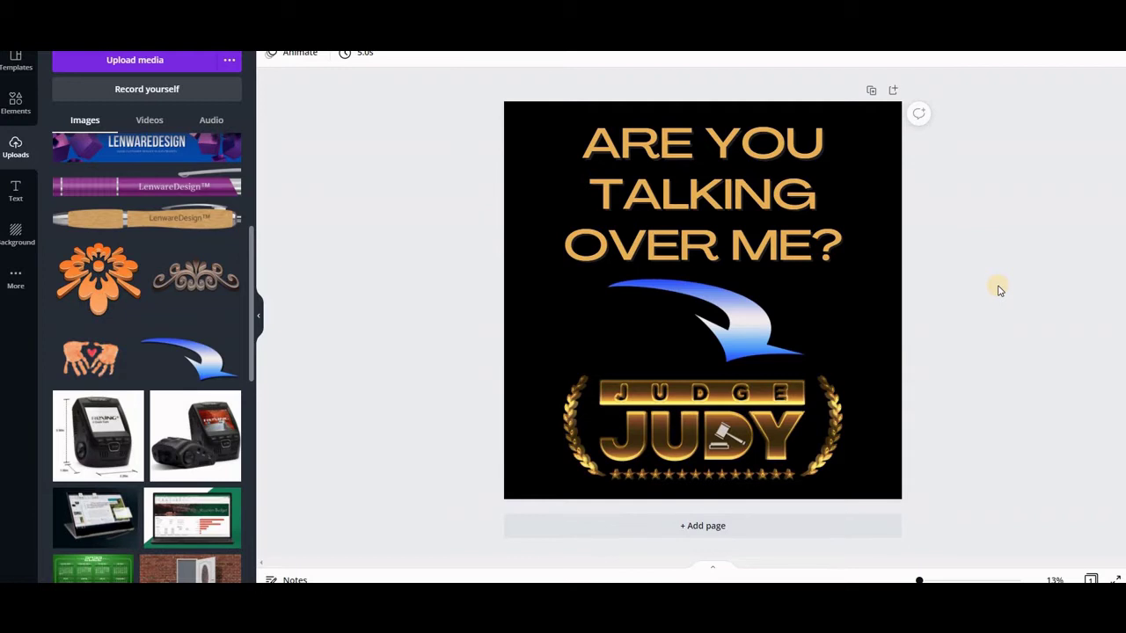
left_click(1015, 235)
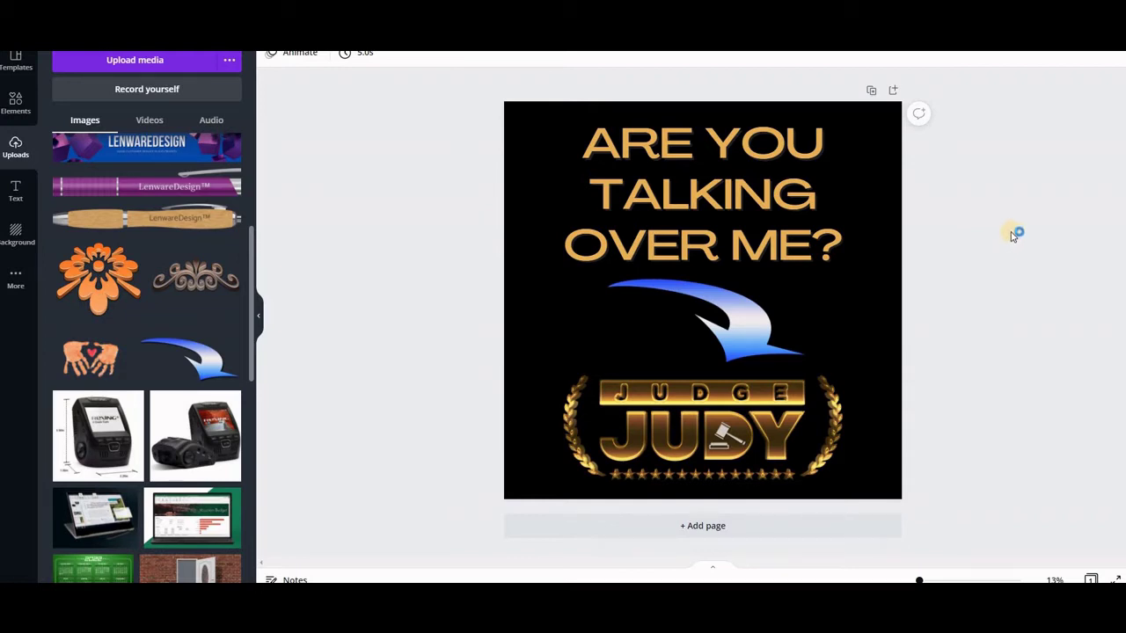
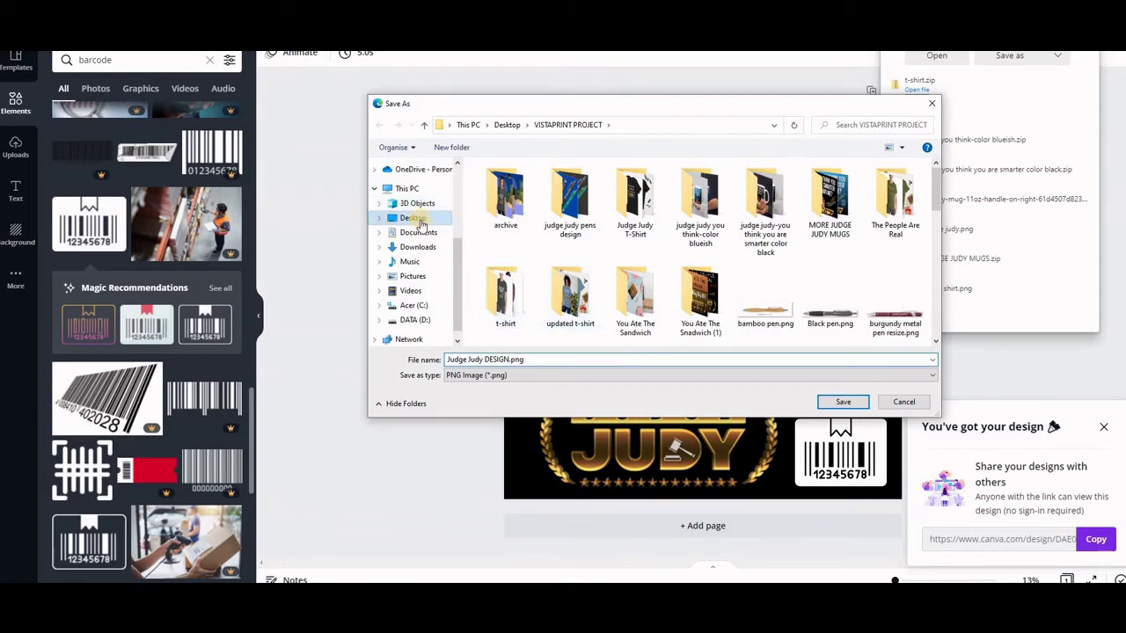
Save the exported design as Judge Judy DESIGN.png in the MICROSOFT ECXEL TUTORIALS folder
scroll(426, 230, "up", 2)
scroll(426, 232, "up", 1)
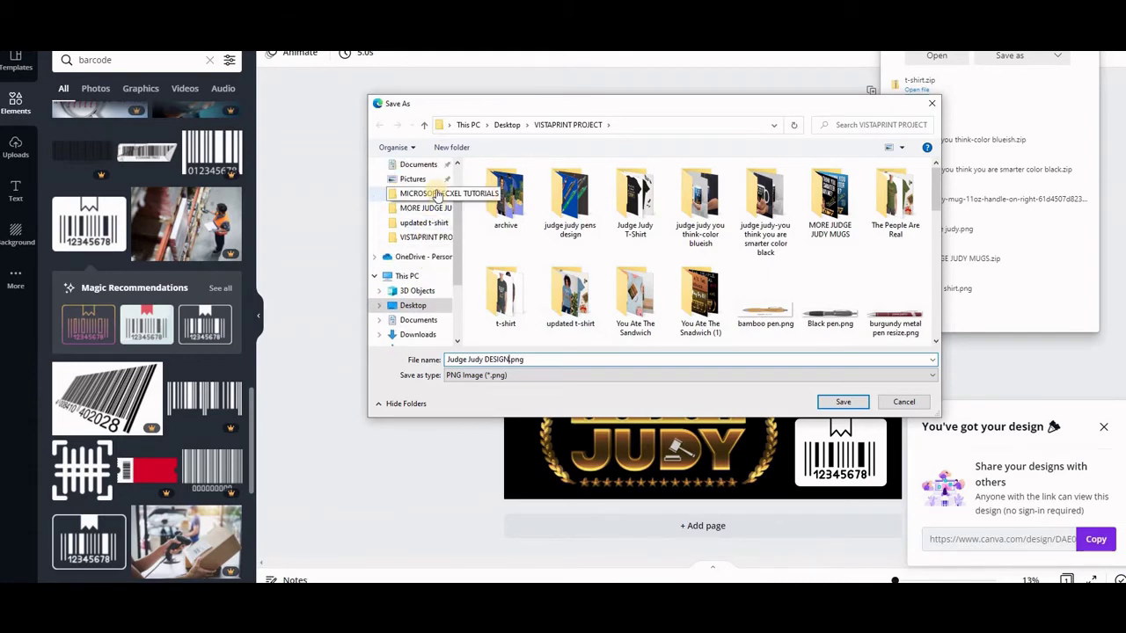
left_click(437, 193)
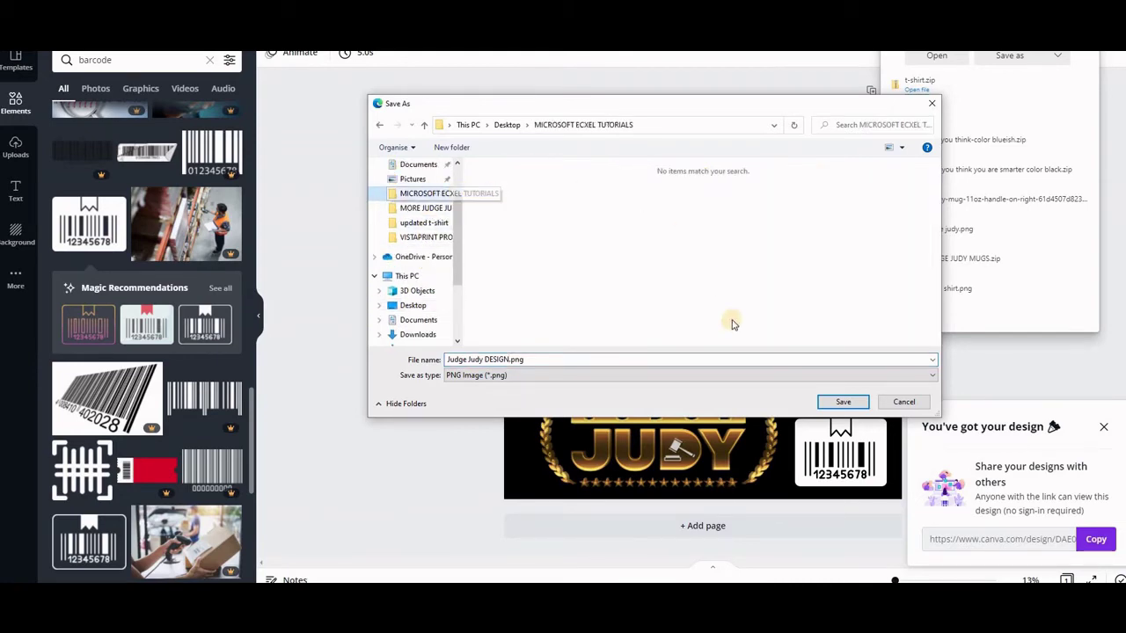
left_click(844, 401)
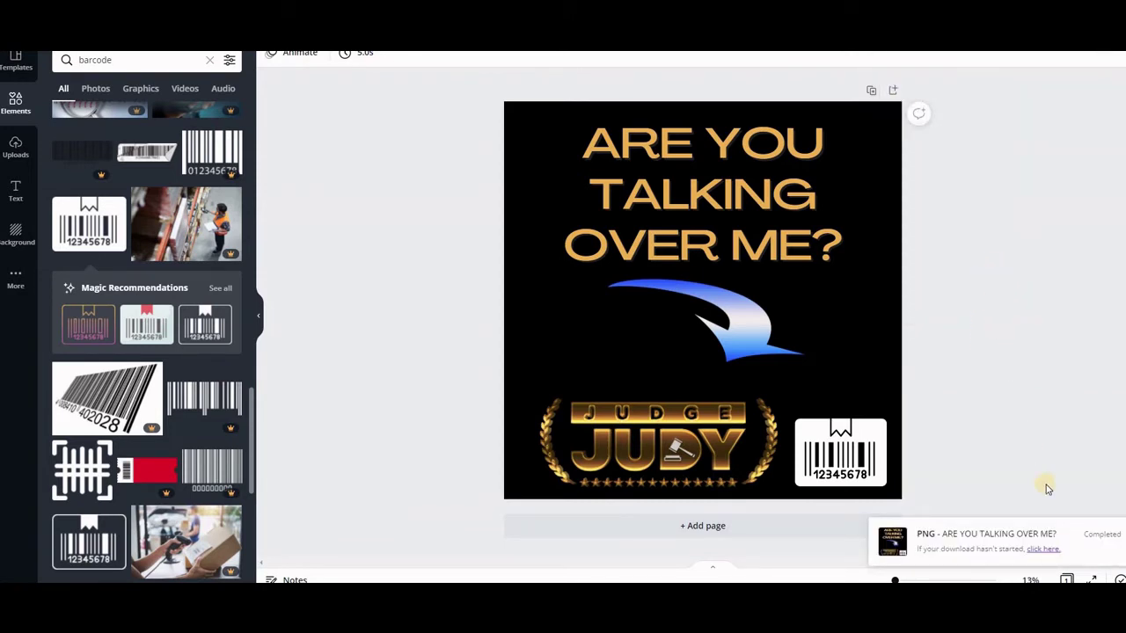
left_click(893, 542)
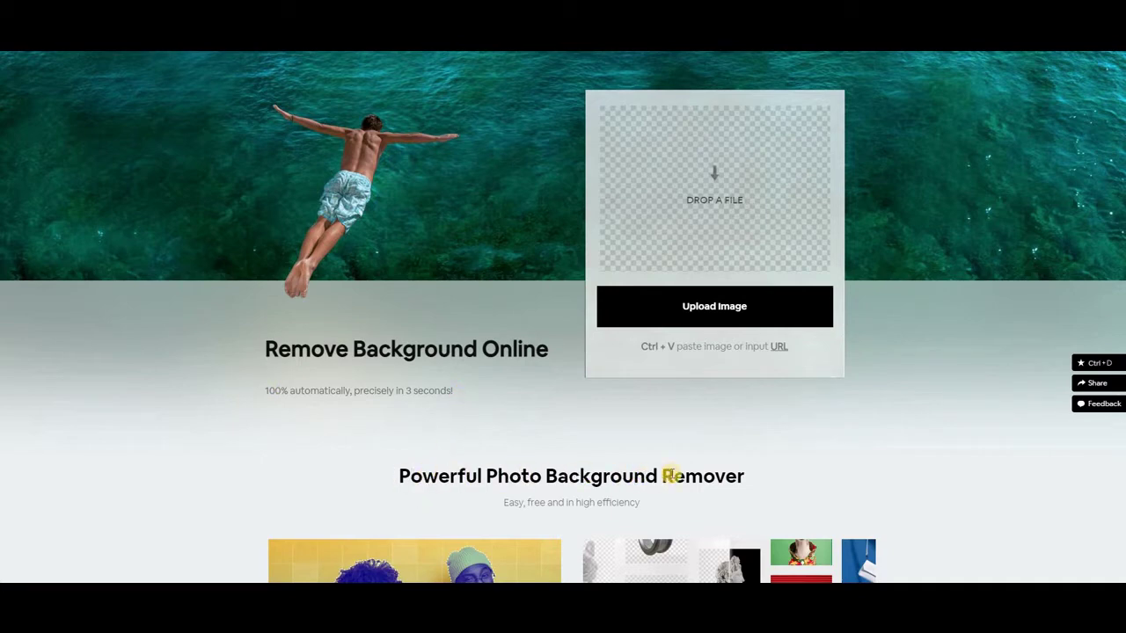
In the FocoClipping background remover, upload Judge Judy DESIGN.png from the MICROSOFT ECXEL TUTORIALS folder
scroll(537, 396, "down", 3)
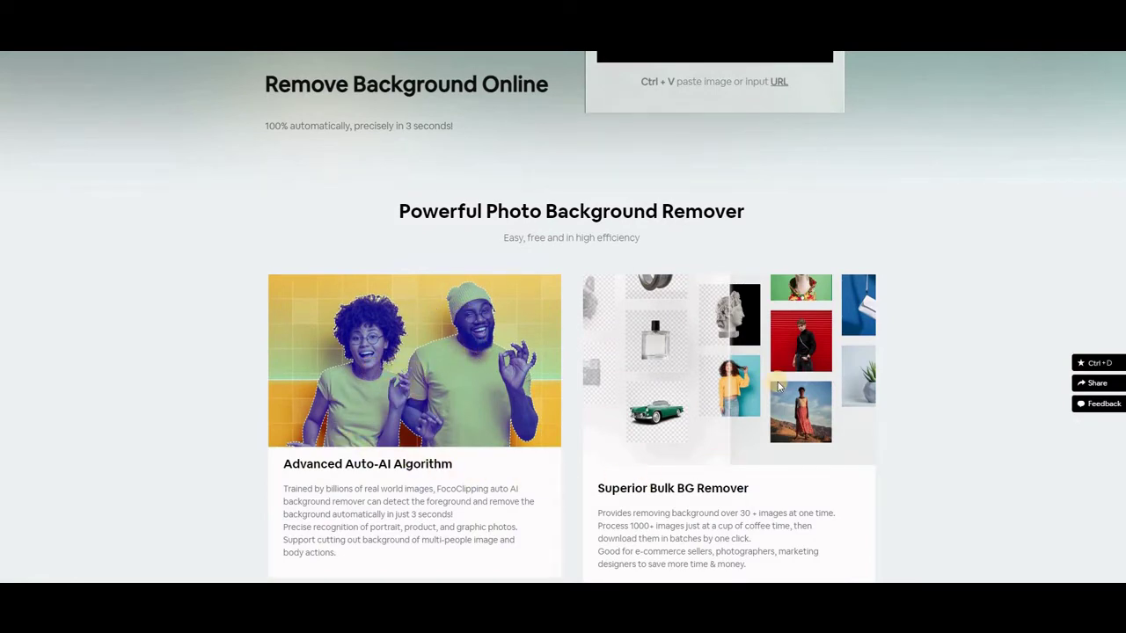
scroll(785, 392, "down", 4)
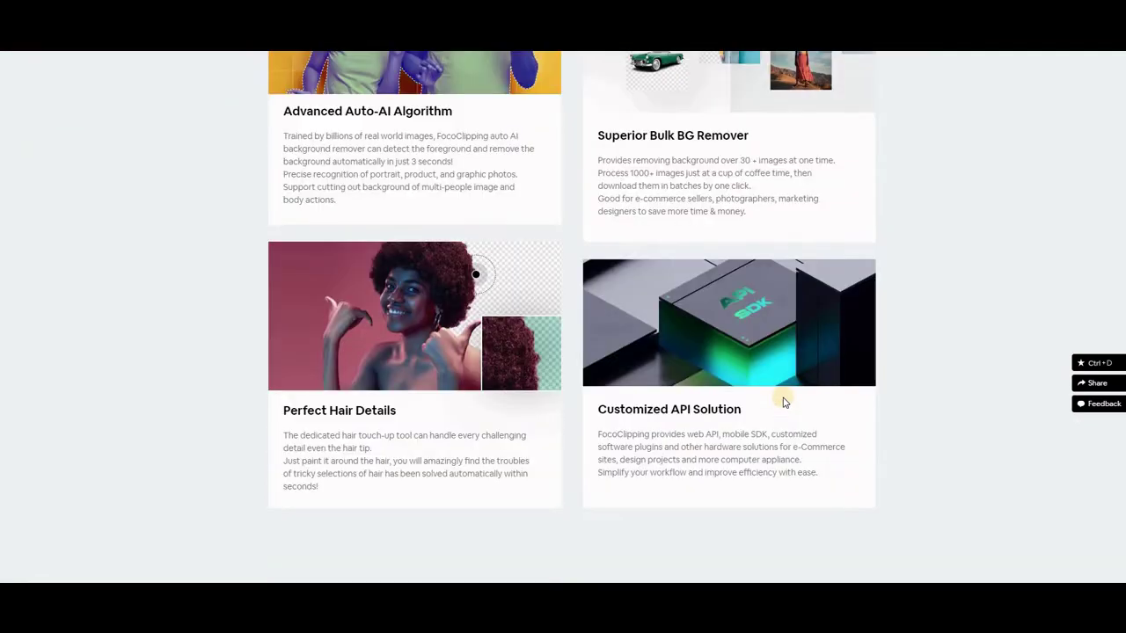
scroll(785, 403, "up", 7)
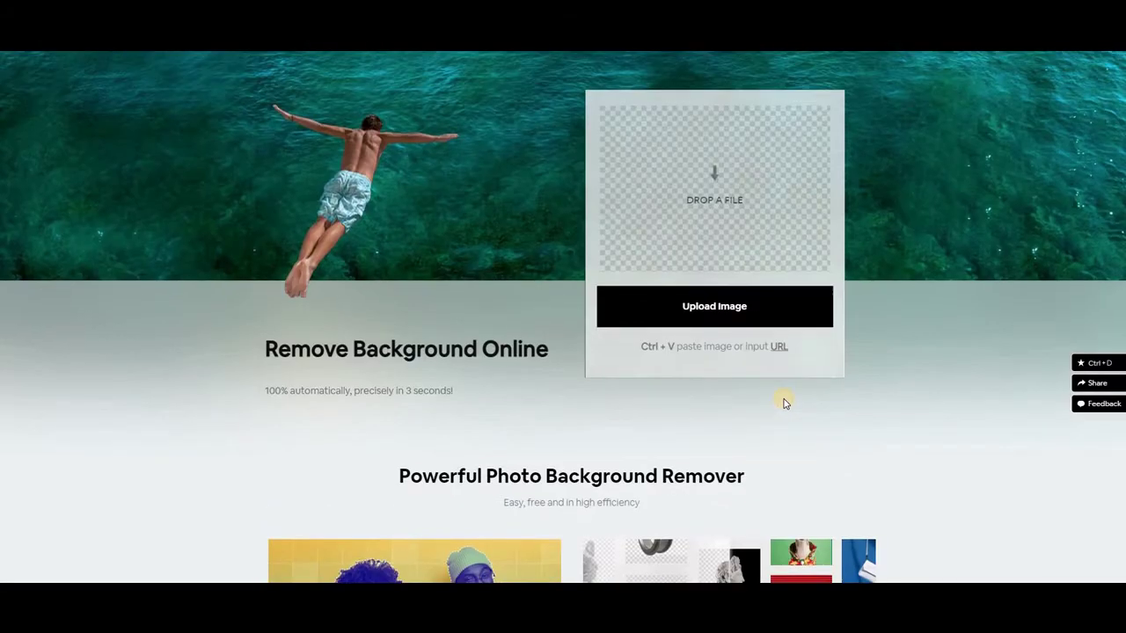
left_click(710, 308)
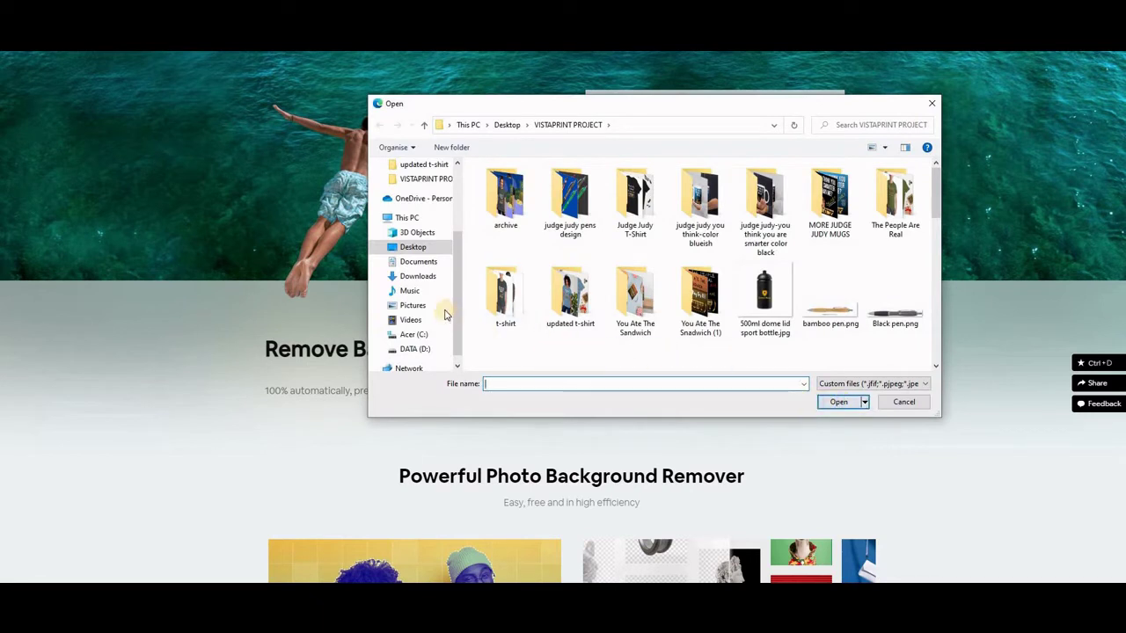
scroll(426, 290, "up", 3)
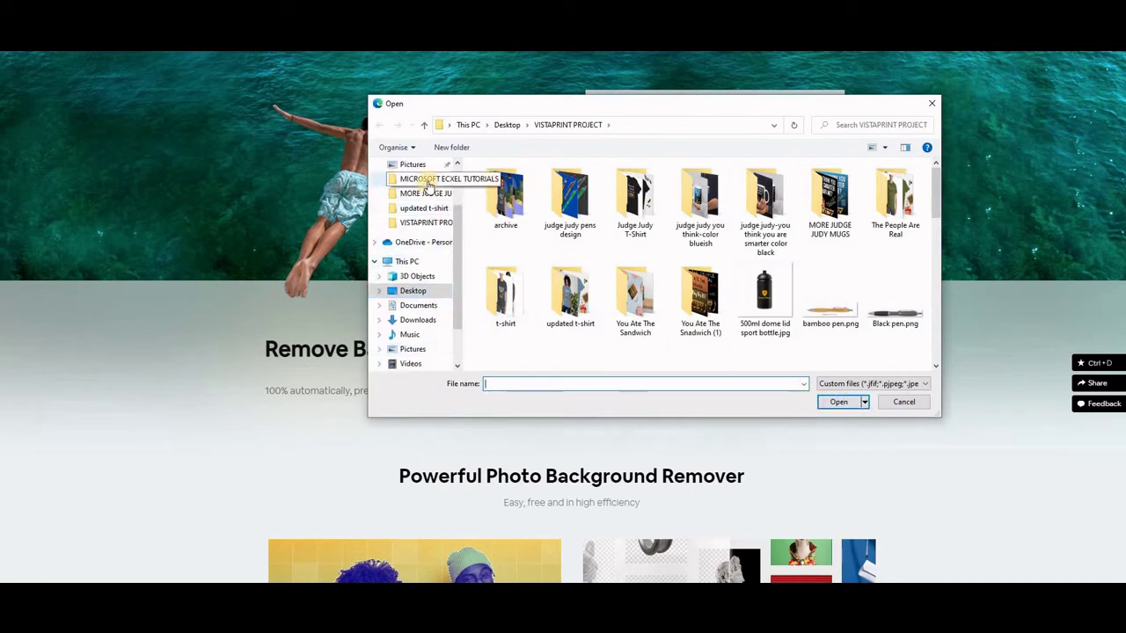
left_click(428, 181)
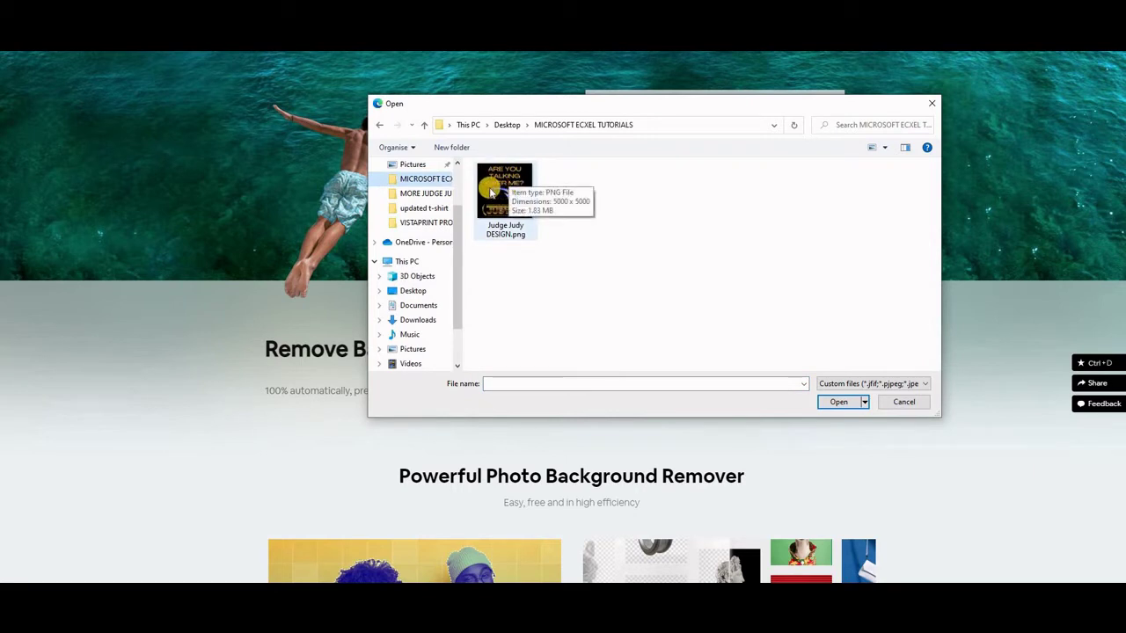
left_click(490, 191)
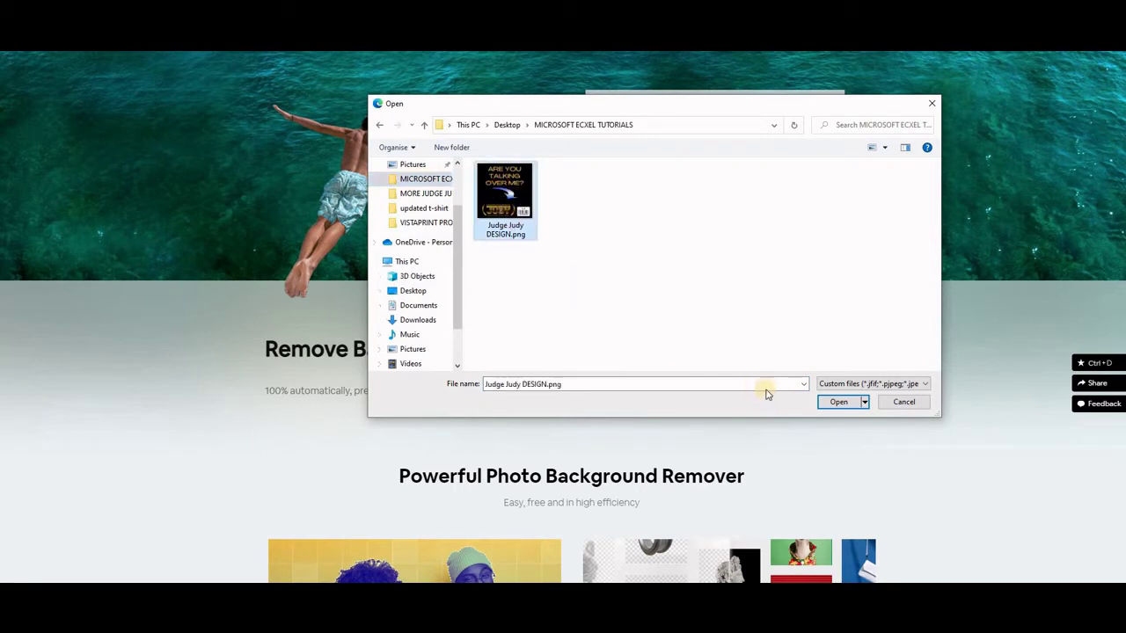
left_click(837, 401)
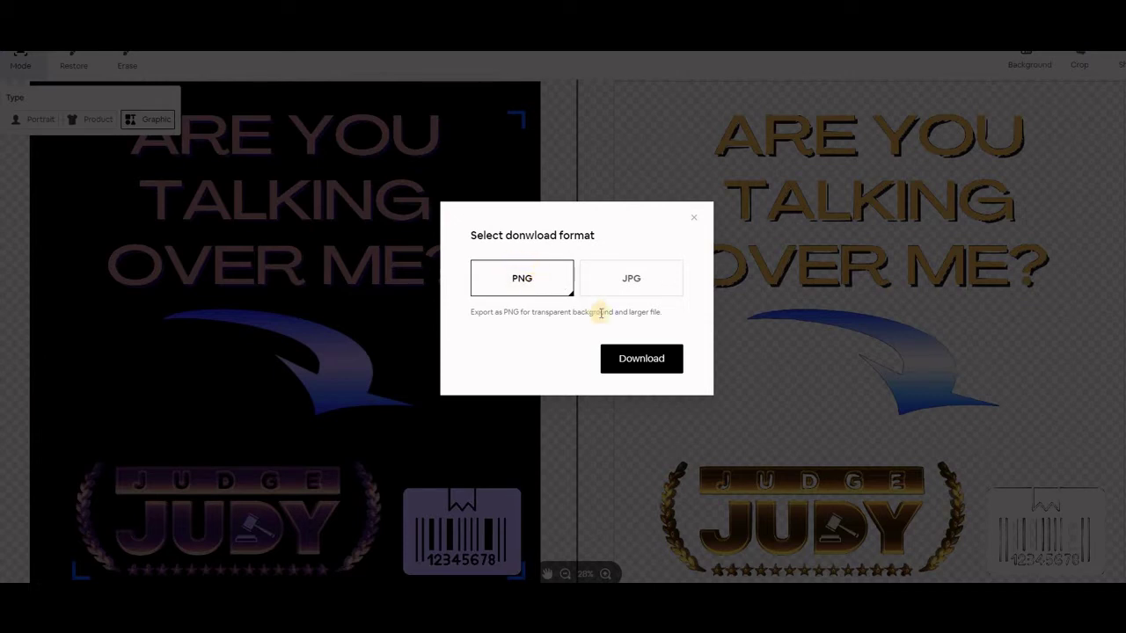
Download the cut-out design in PNG format and save it as transparent background.png in the MICROSOFT ECXEL TUTORIALS folder
left_click(636, 359)
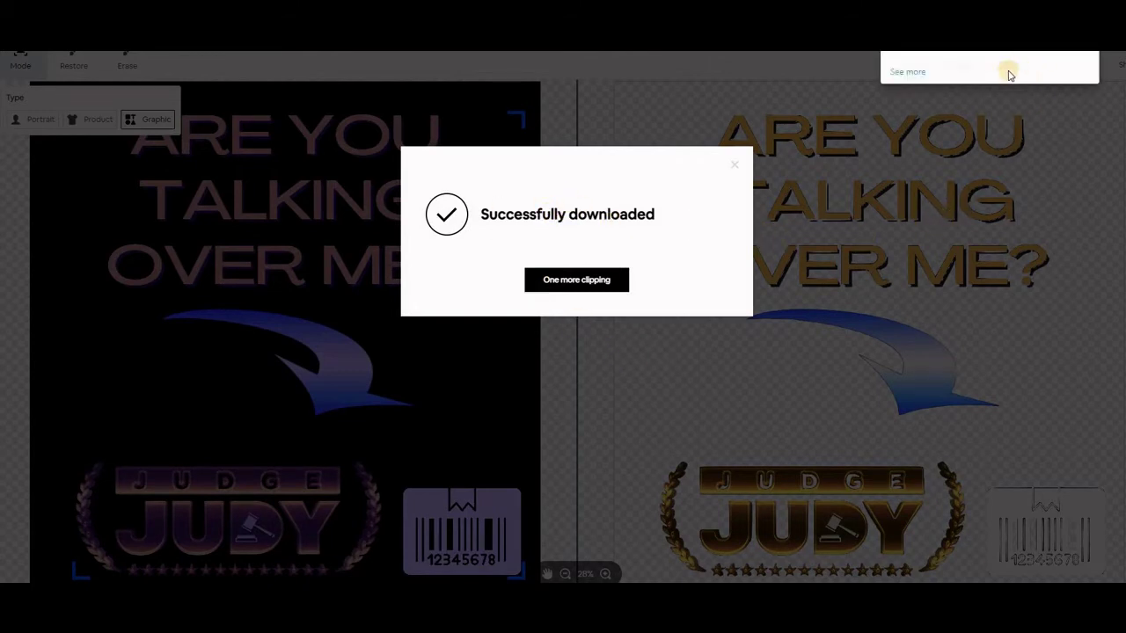
left_click(1011, 71)
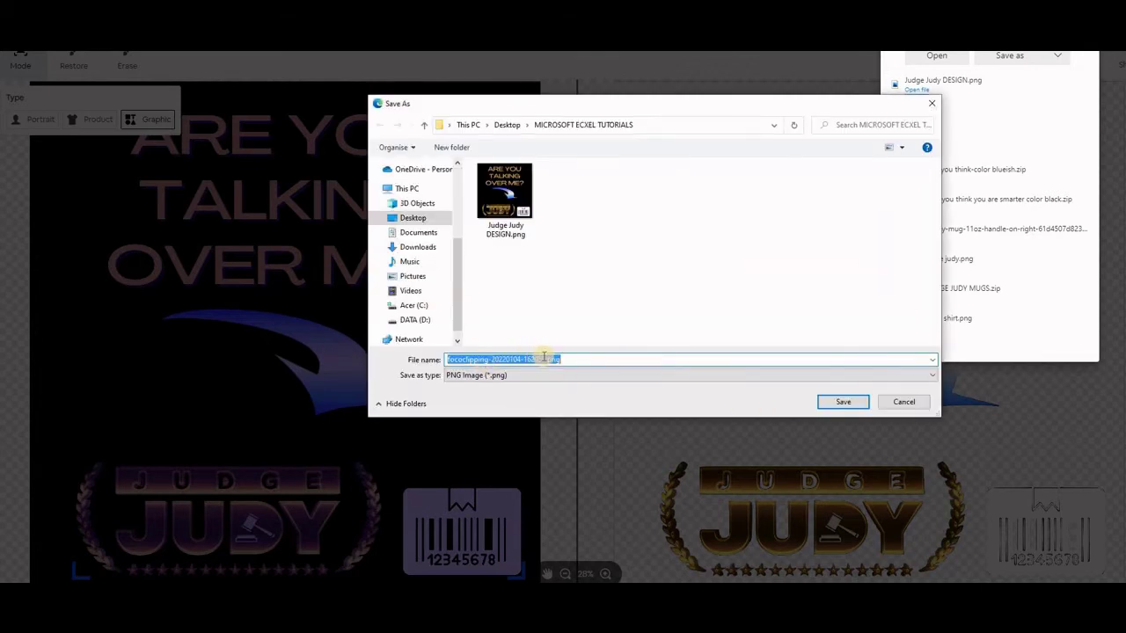
left_click_drag(545, 358, 445, 359)
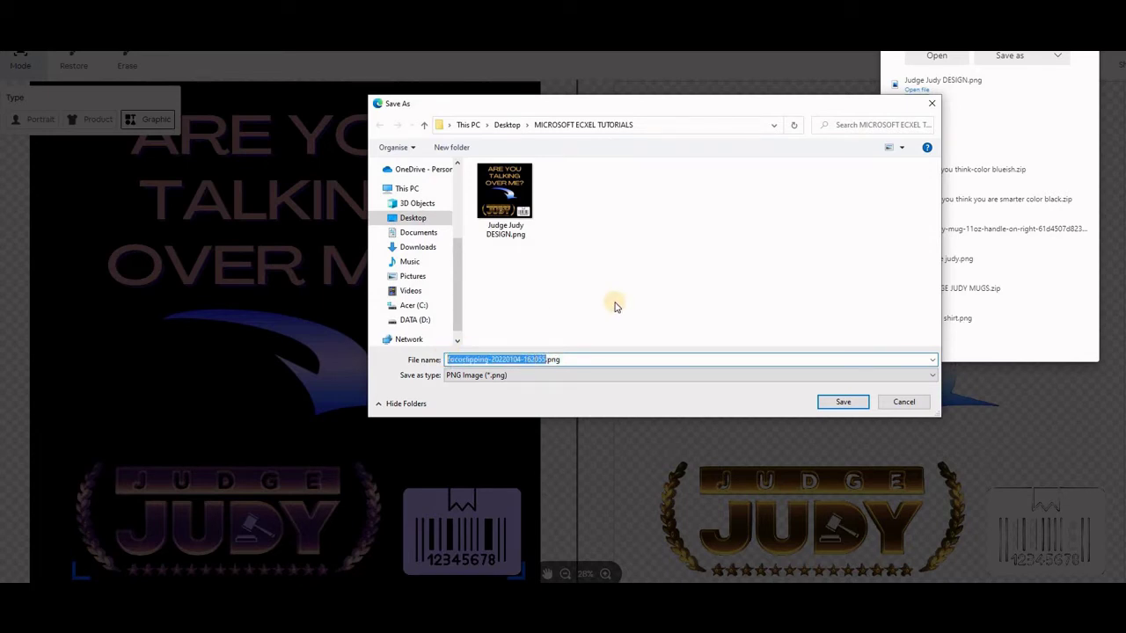
type("transparent background")
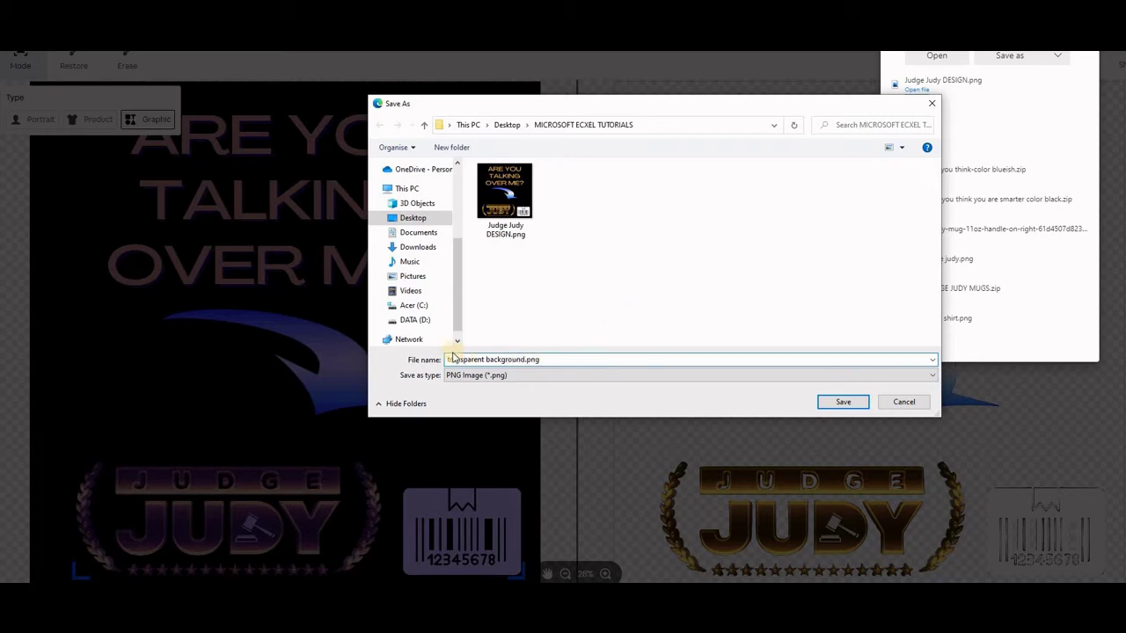
left_click(842, 403)
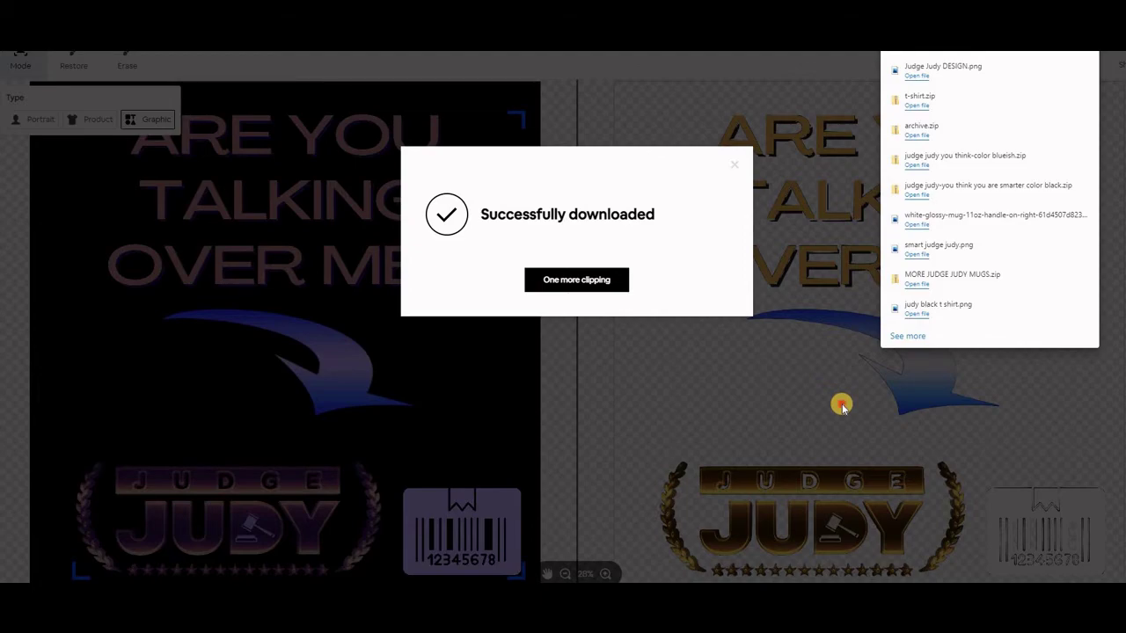
left_click(793, 283)
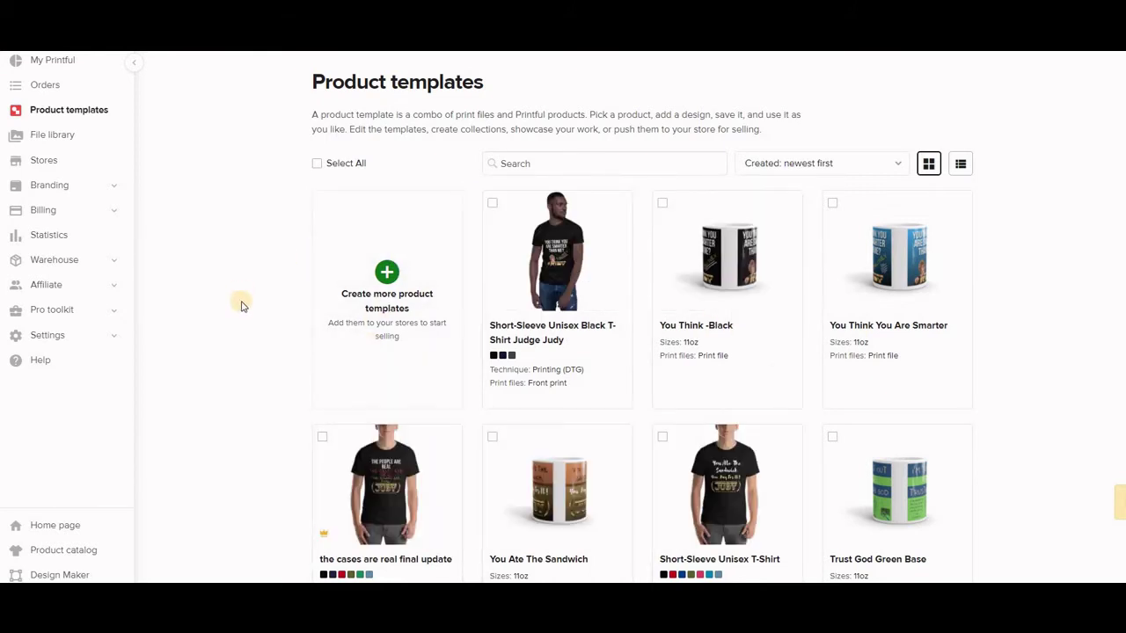
In Printful, look through the existing product templates and the files stored in the file library
scroll(248, 325, "down", 5)
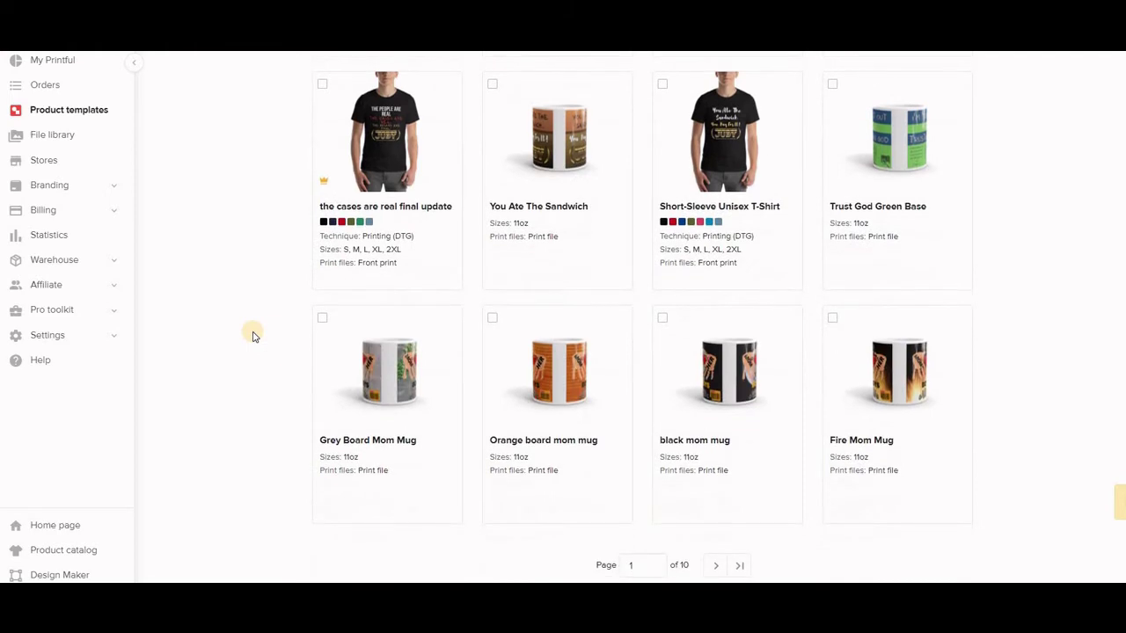
scroll(254, 337, "up", 1)
scroll(334, 387, "down", 3)
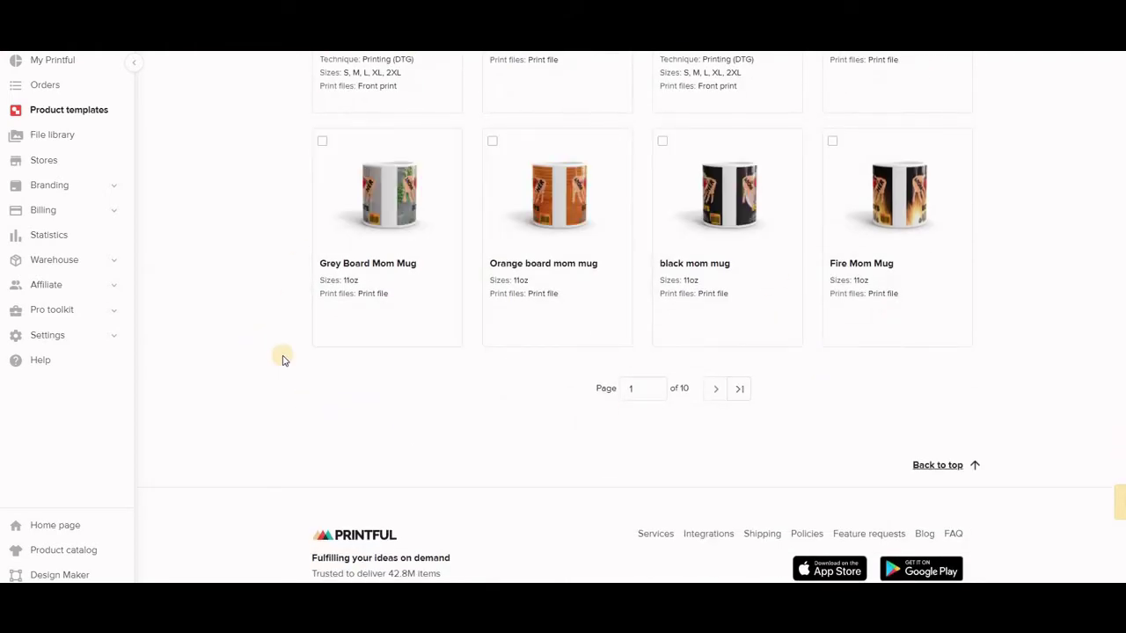
scroll(283, 361, "up", 3)
scroll(283, 360, "up", 3)
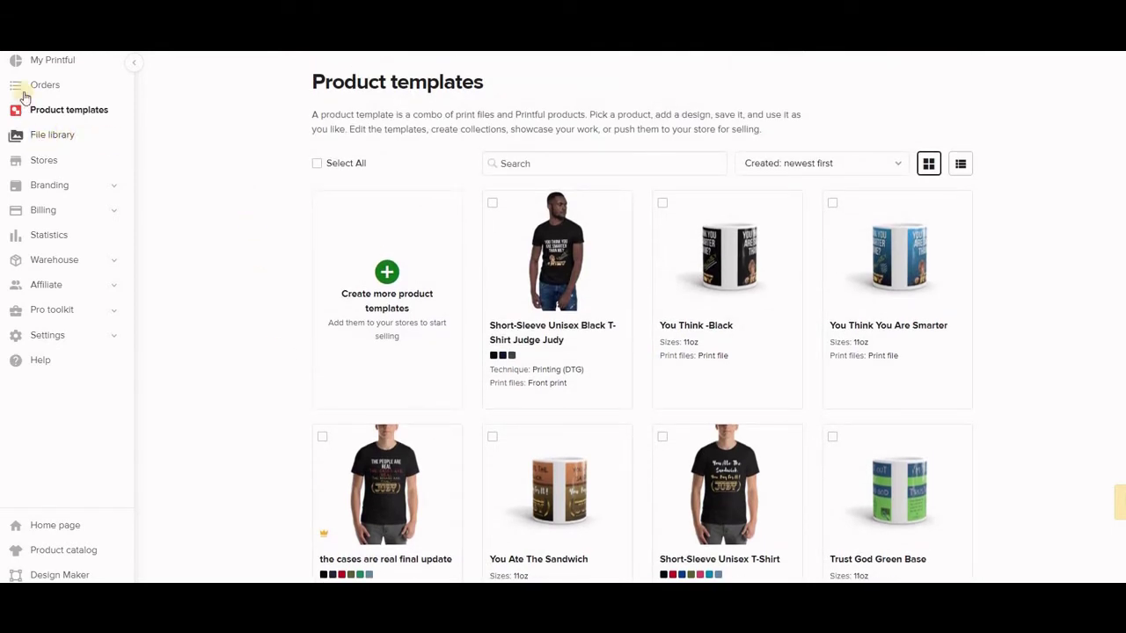
left_click(59, 115)
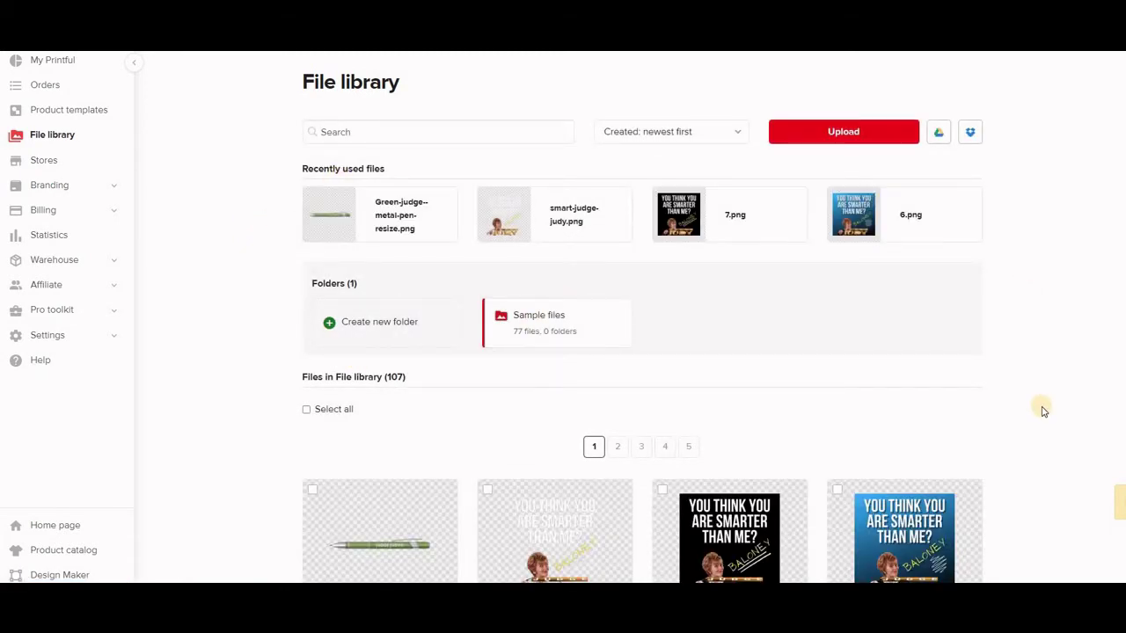
scroll(1043, 411, "down", 5)
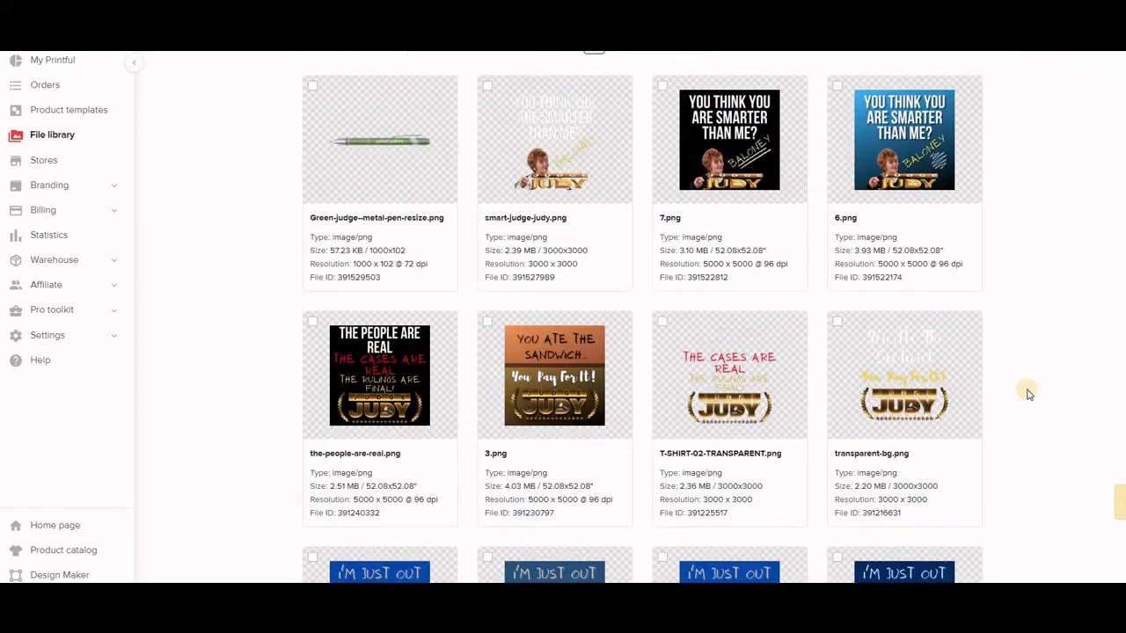
Look through the first page of stored design files in the file library, down to its end and back
scroll(1029, 394, "up", 2)
scroll(897, 330, "down", 3)
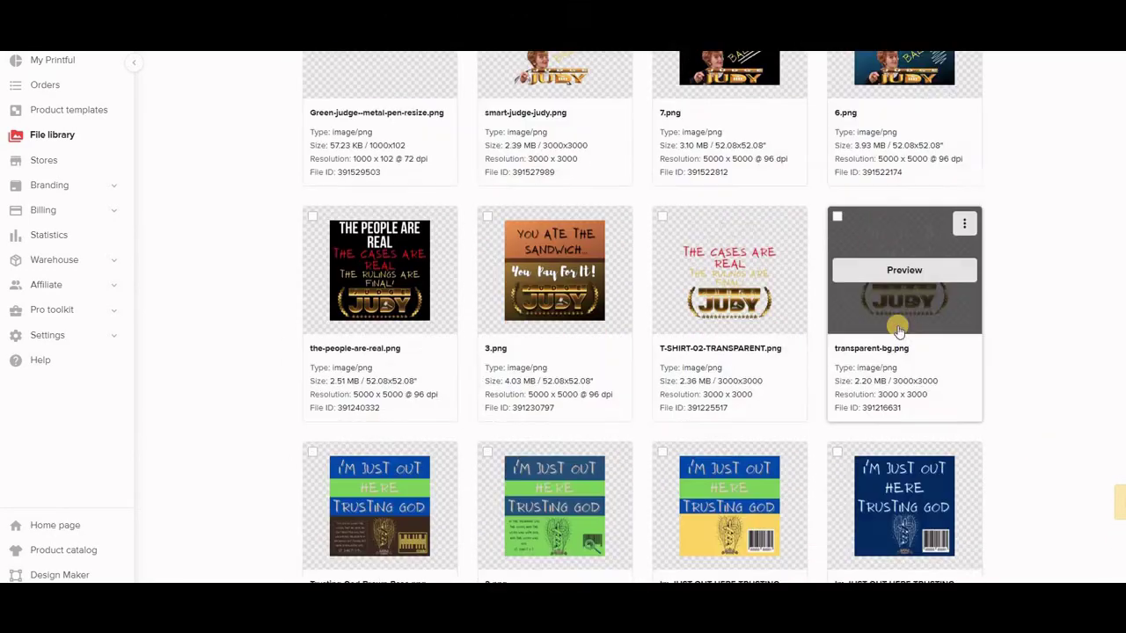
scroll(897, 329, "down", 10)
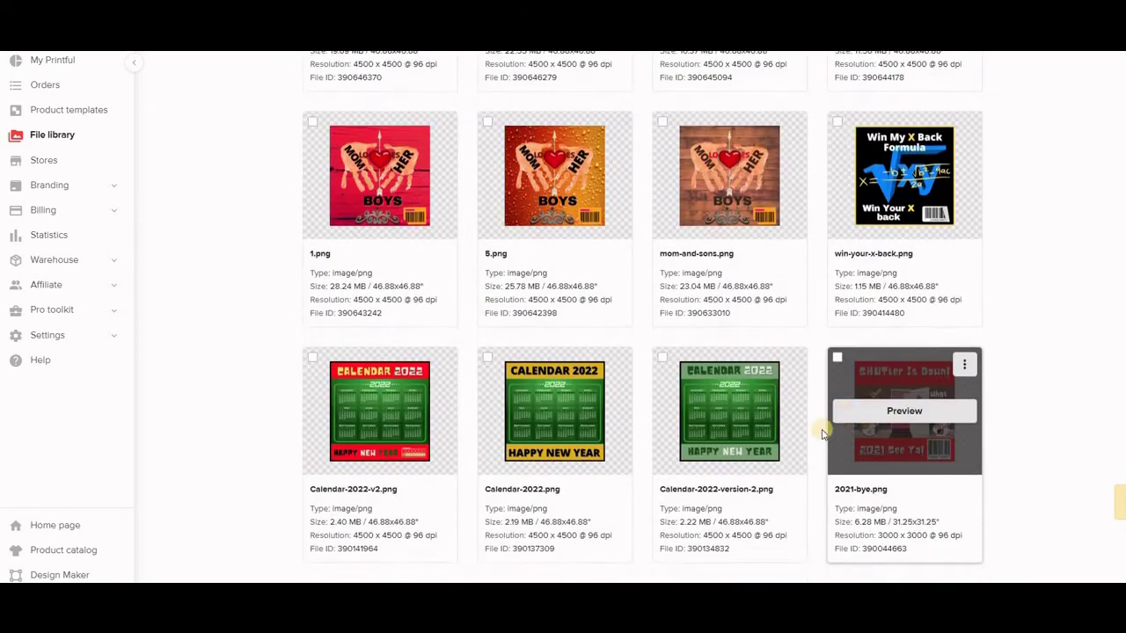
scroll(822, 432, "down", 4)
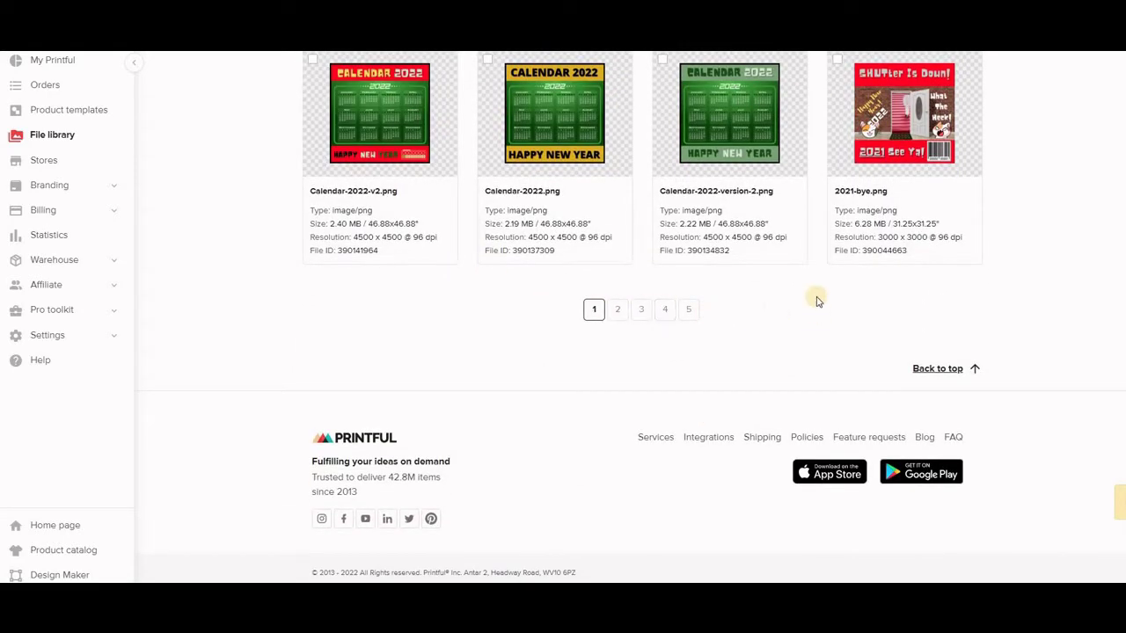
scroll(490, 276, "up", 8)
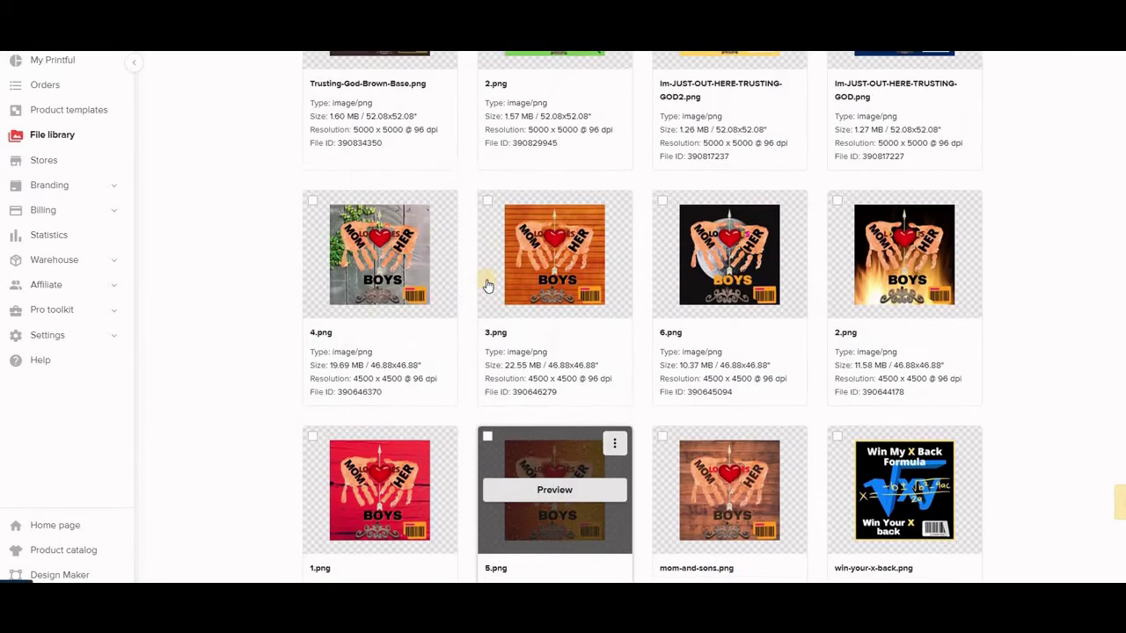
scroll(488, 286, "up", 8)
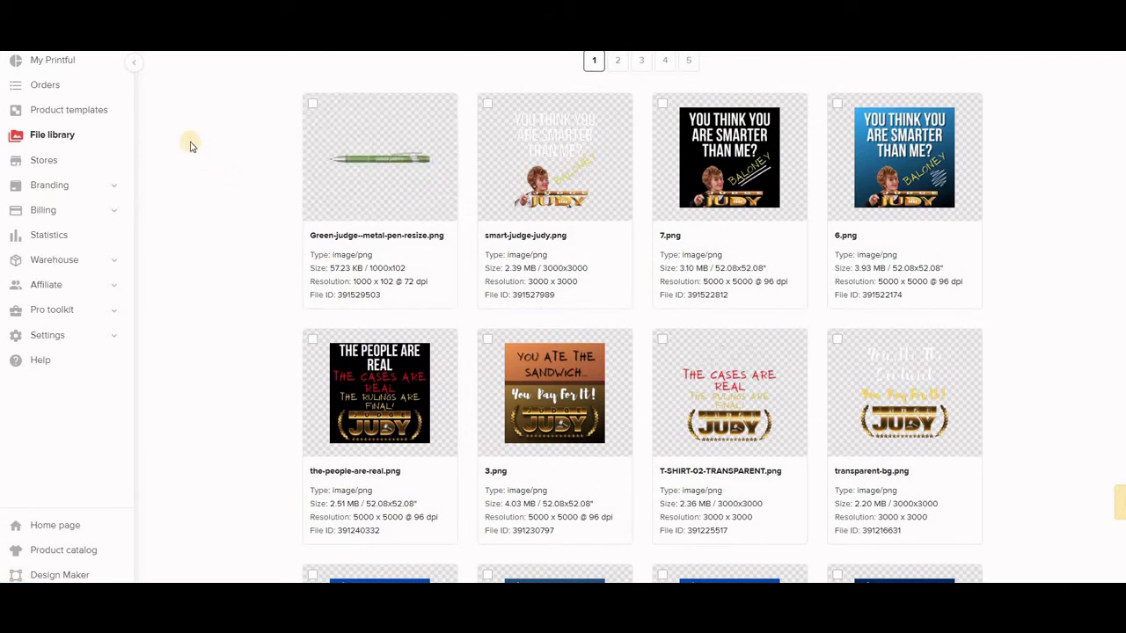
Start a new product template with the White Glossy Mug from the Home & living coffee mugs, keeping only the 11oz size
left_click(74, 113)
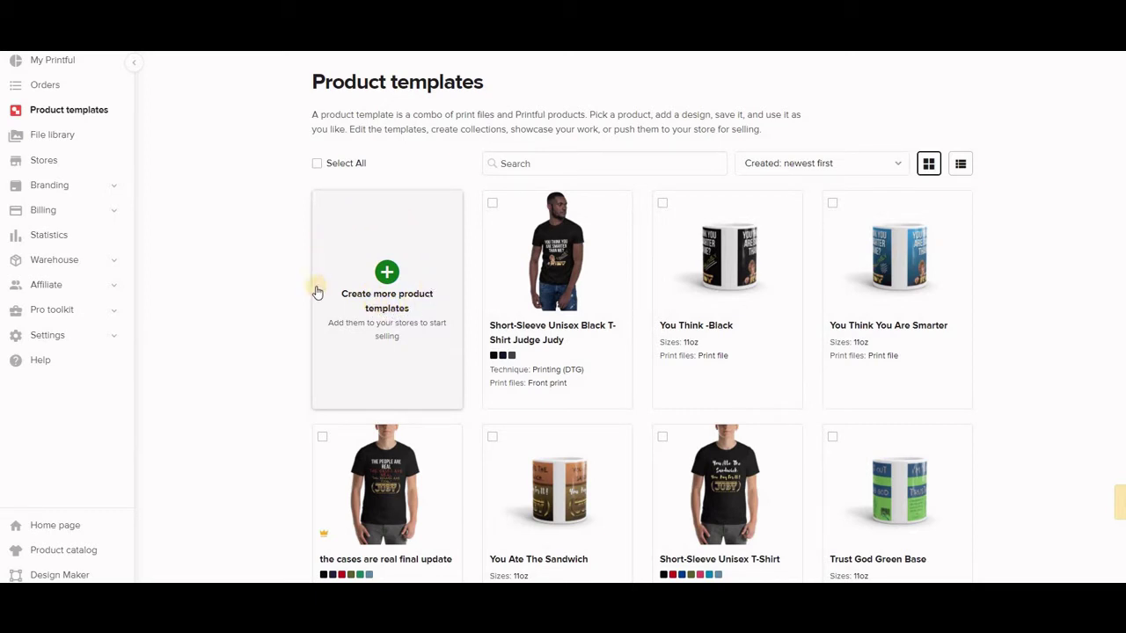
mouse_move(557, 239)
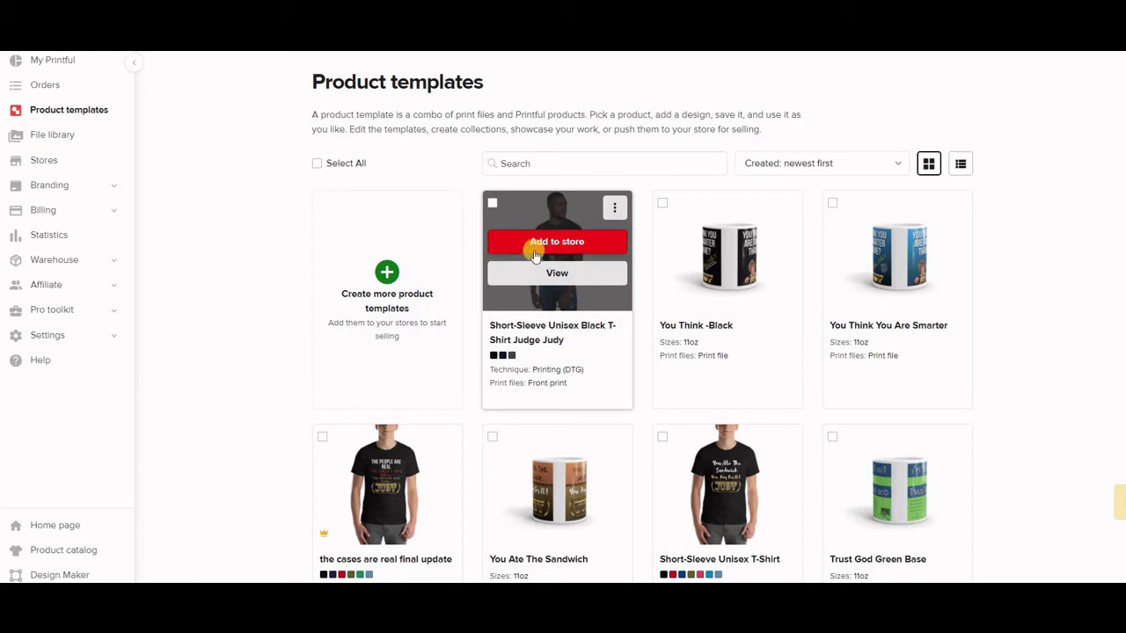
mouse_move(726, 311)
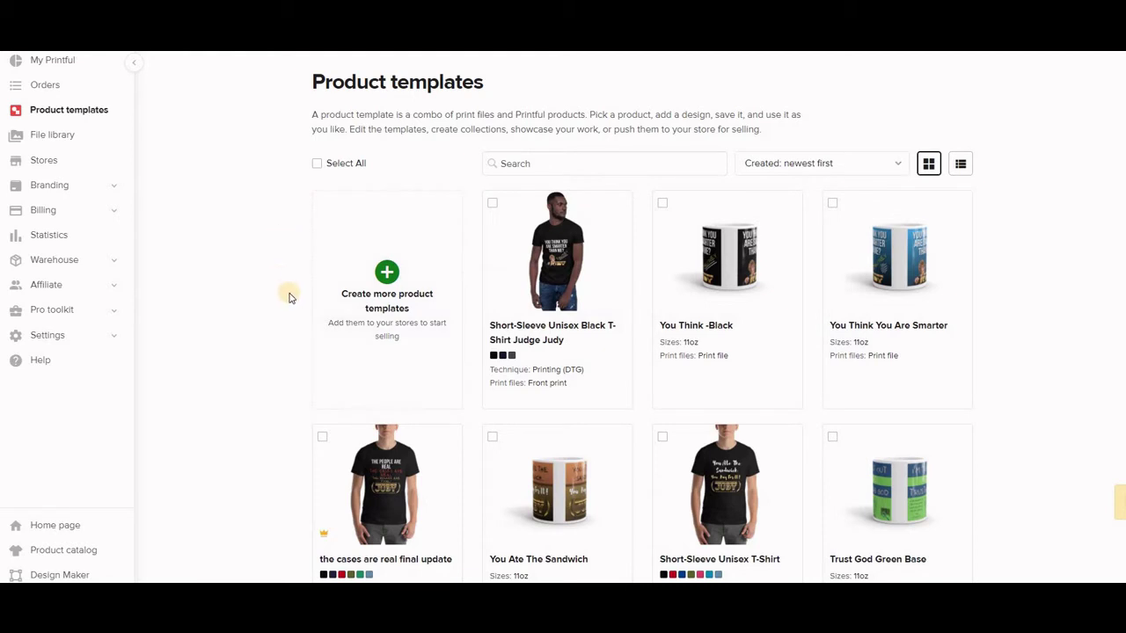
left_click(387, 275)
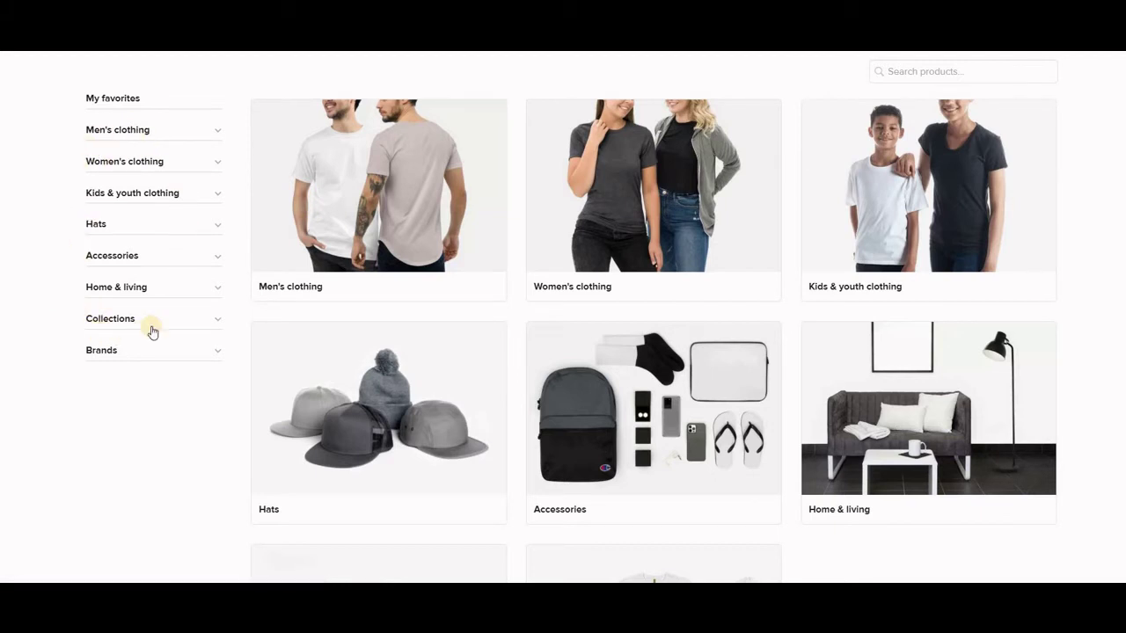
left_click(219, 290)
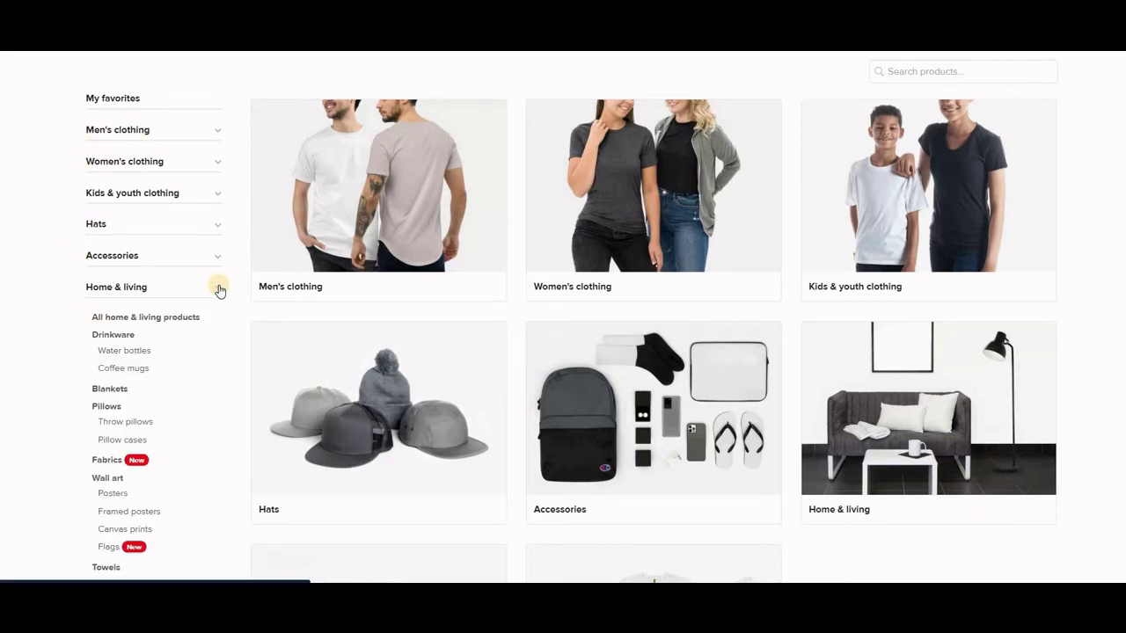
left_click(124, 369)
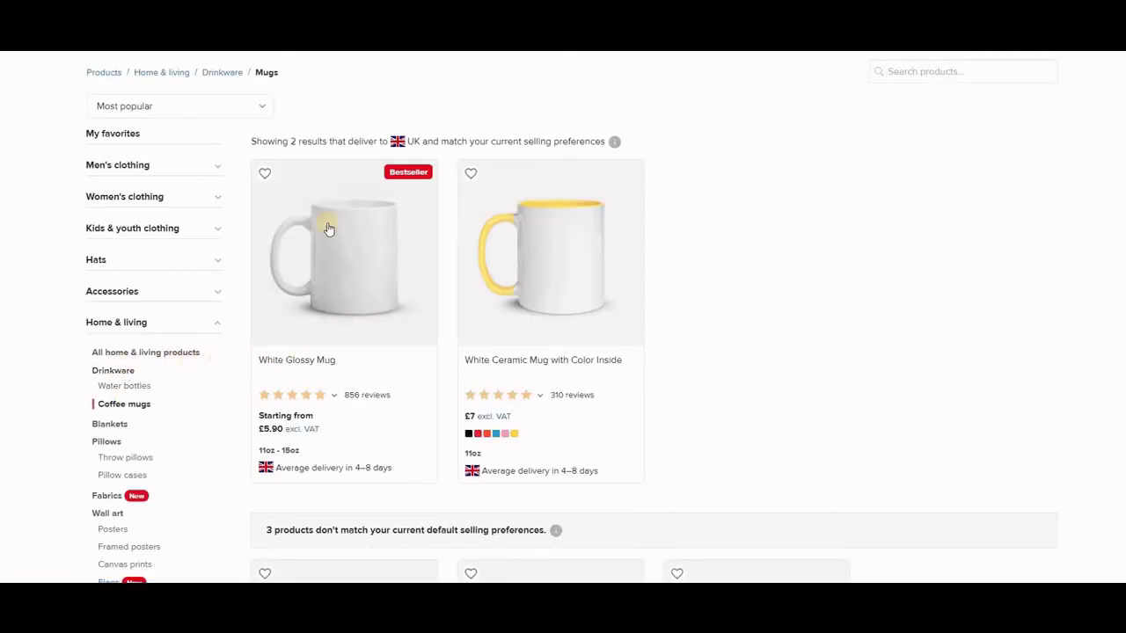
left_click(403, 176)
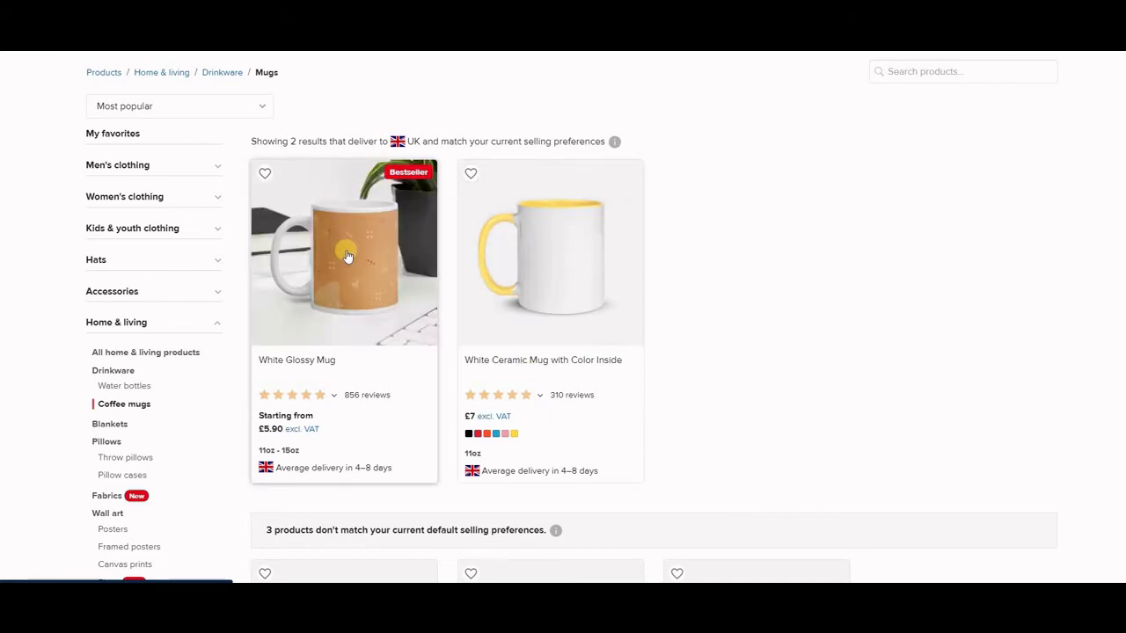
left_click(346, 254)
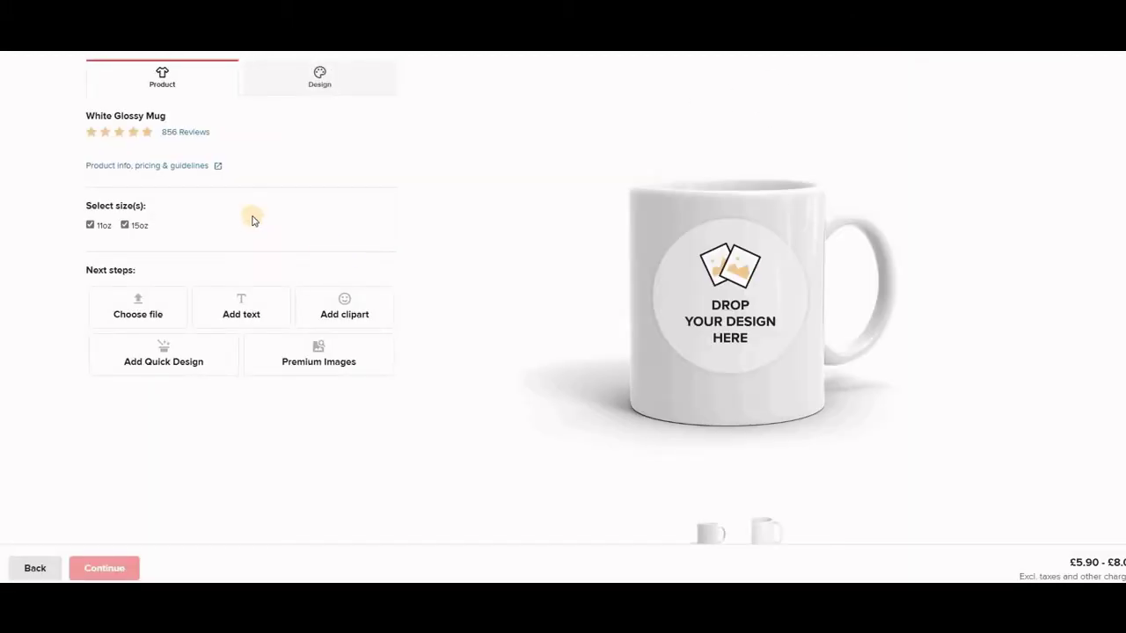
left_click(126, 226)
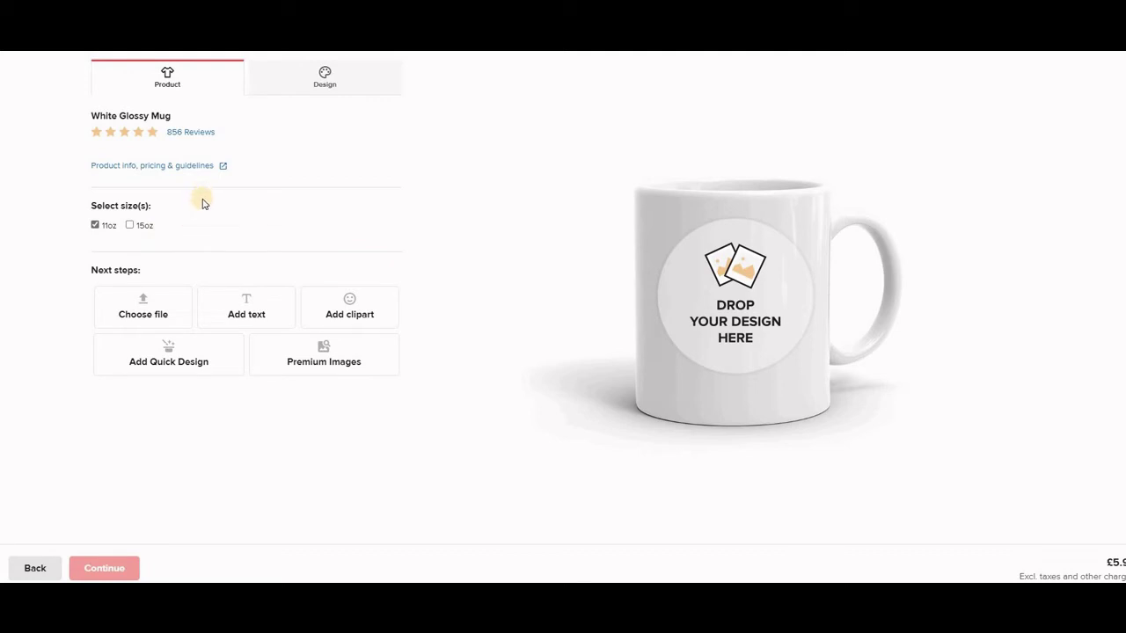
Upload transparent background.png from the MICROSOFT ECXEL TUTORIALS folder to the file library as a mug design file
left_click(143, 307)
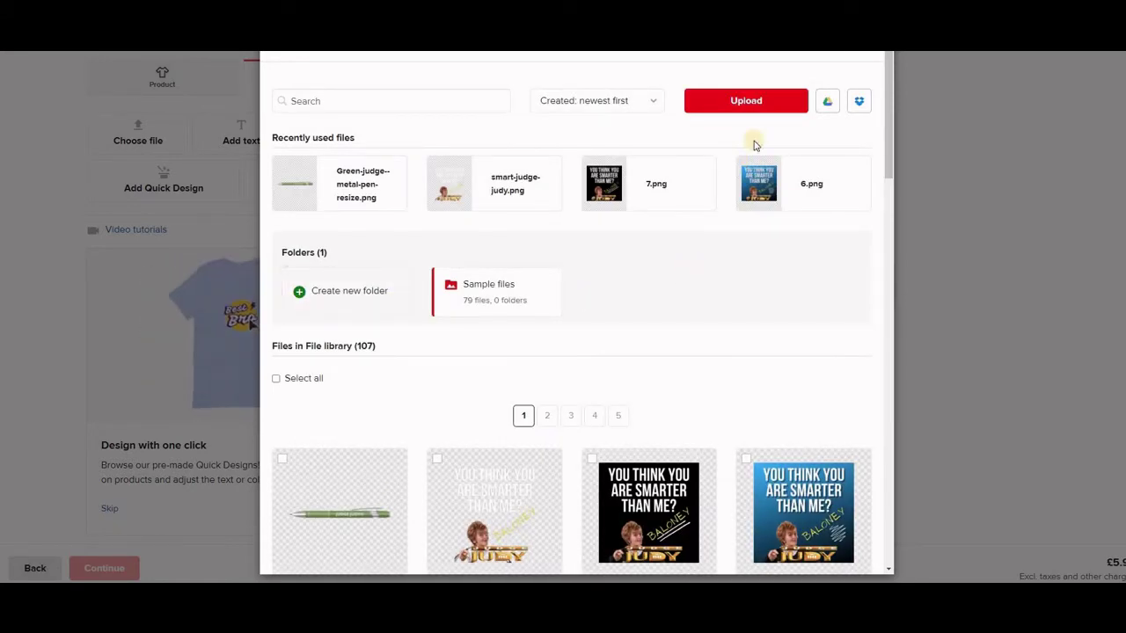
left_click(746, 102)
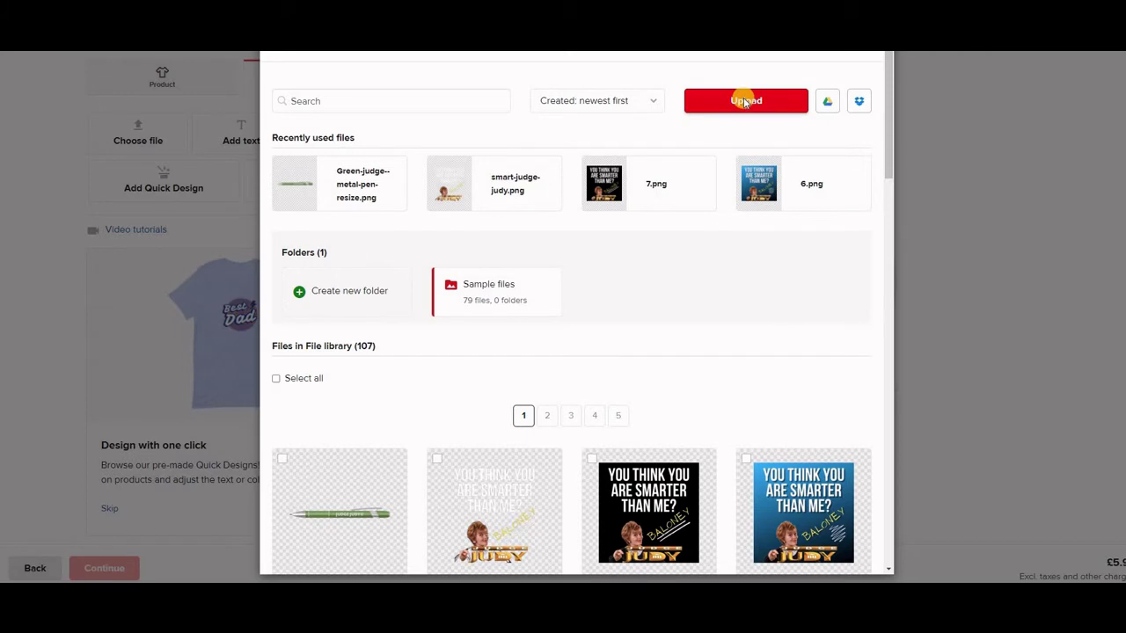
left_click(744, 101)
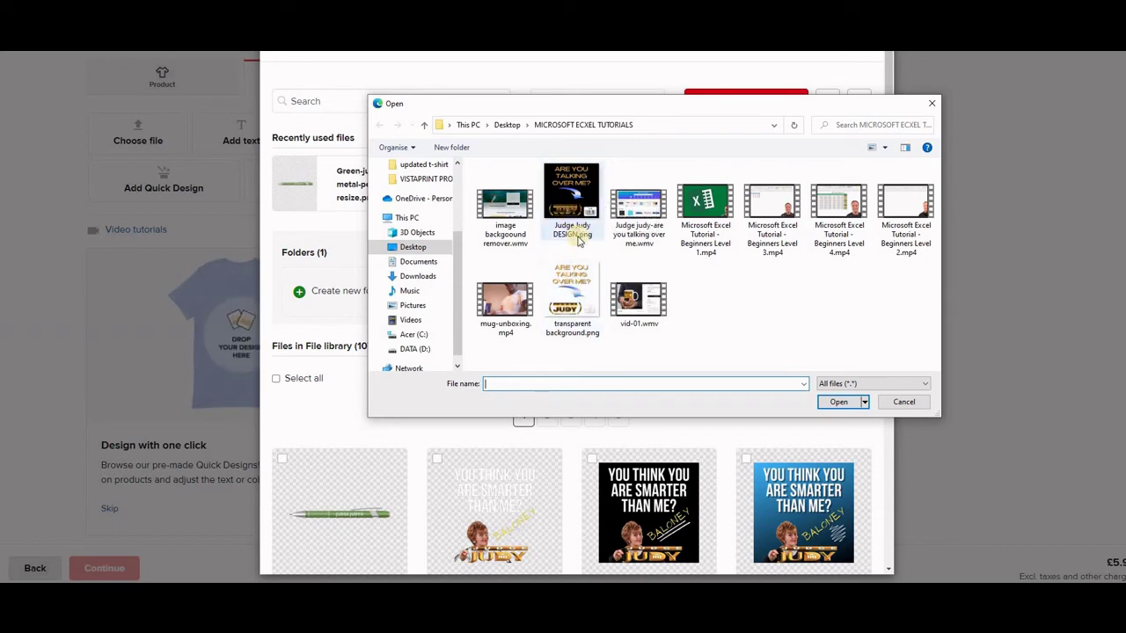
left_click(578, 303)
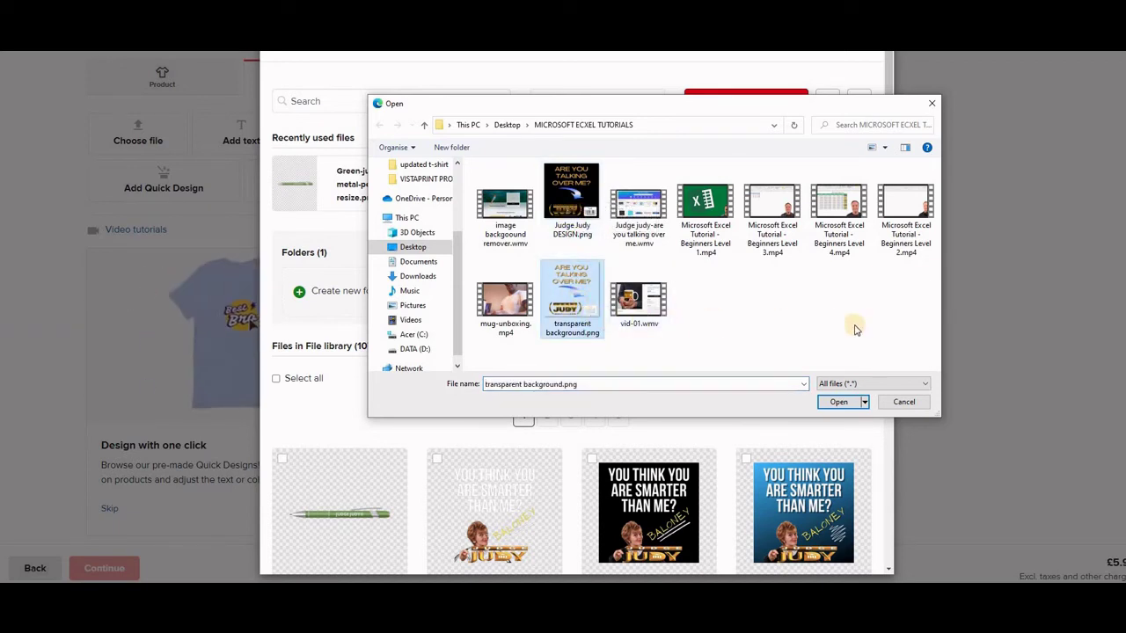
left_click(838, 403)
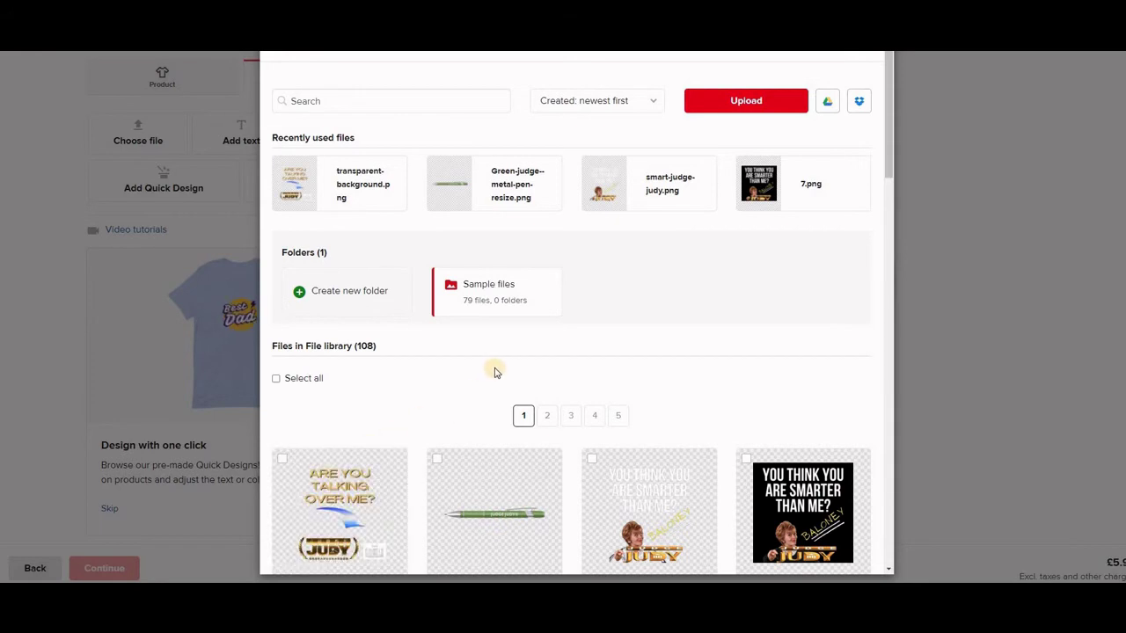
Upload Judge Judy DESIGN.png from the same folder and place it on the mug's print area
left_click(743, 103)
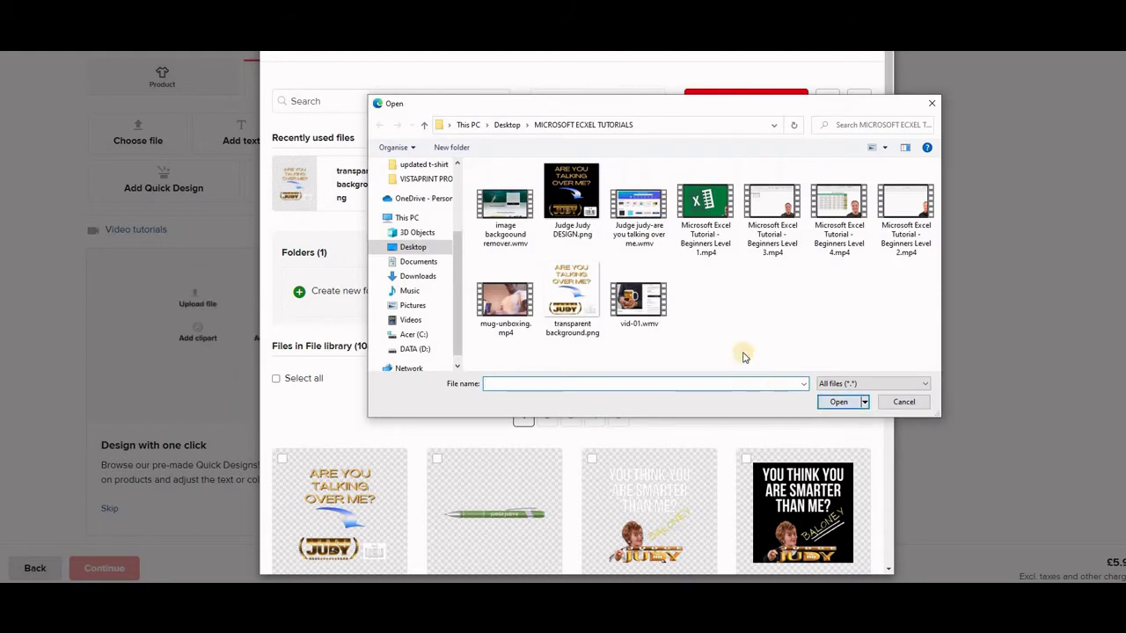
left_click(567, 186)
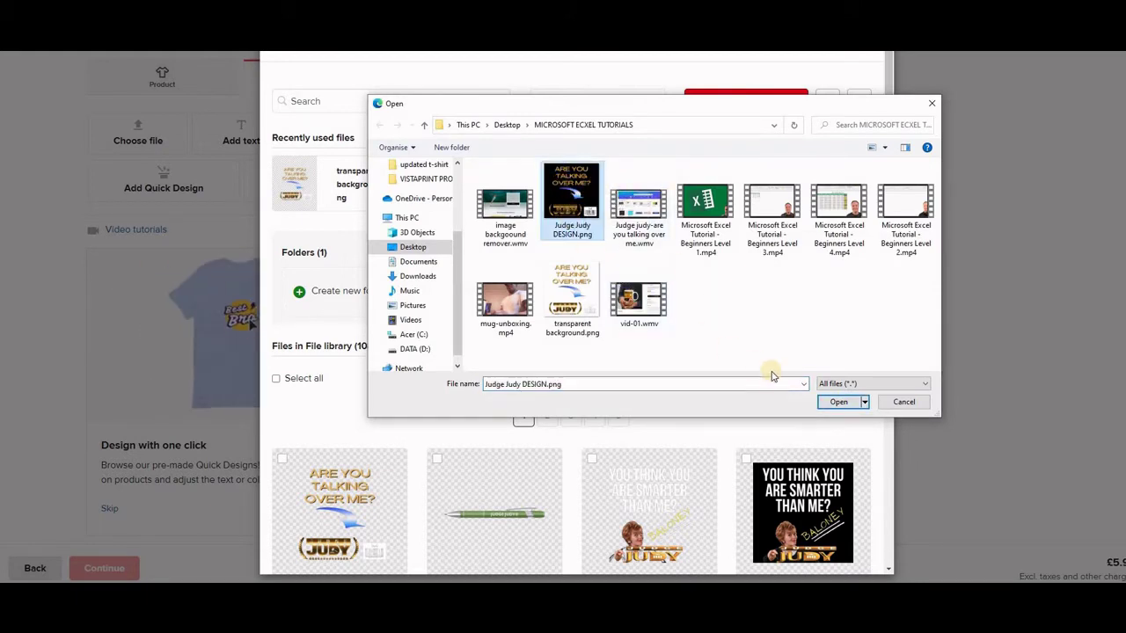
left_click(837, 402)
left_click(837, 403)
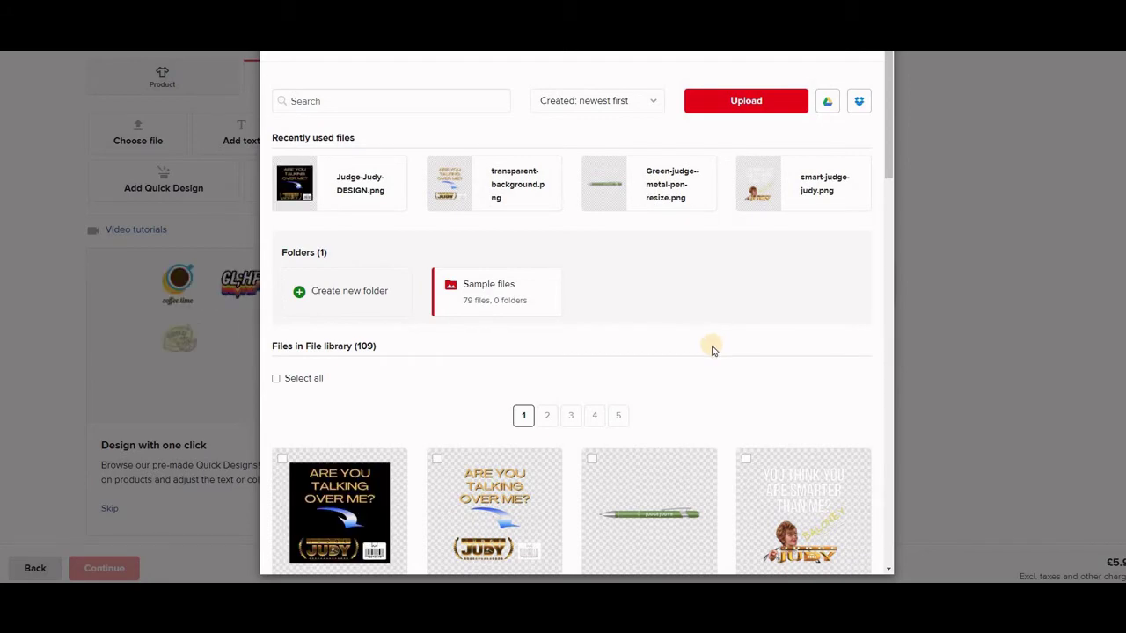
scroll(710, 349, "down", 3)
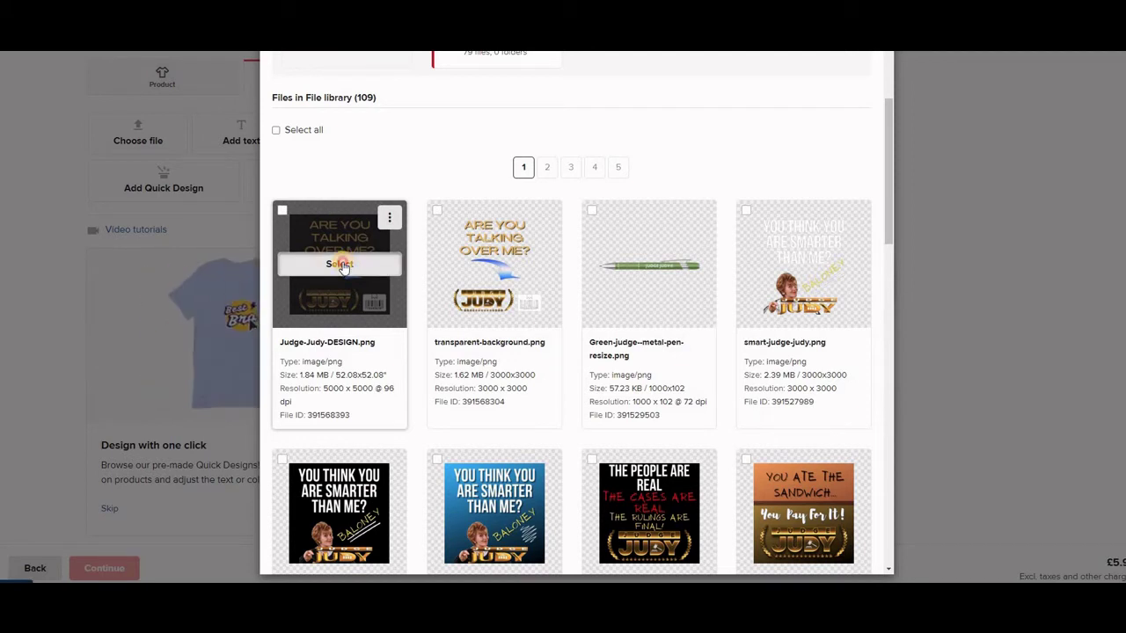
left_click(347, 268)
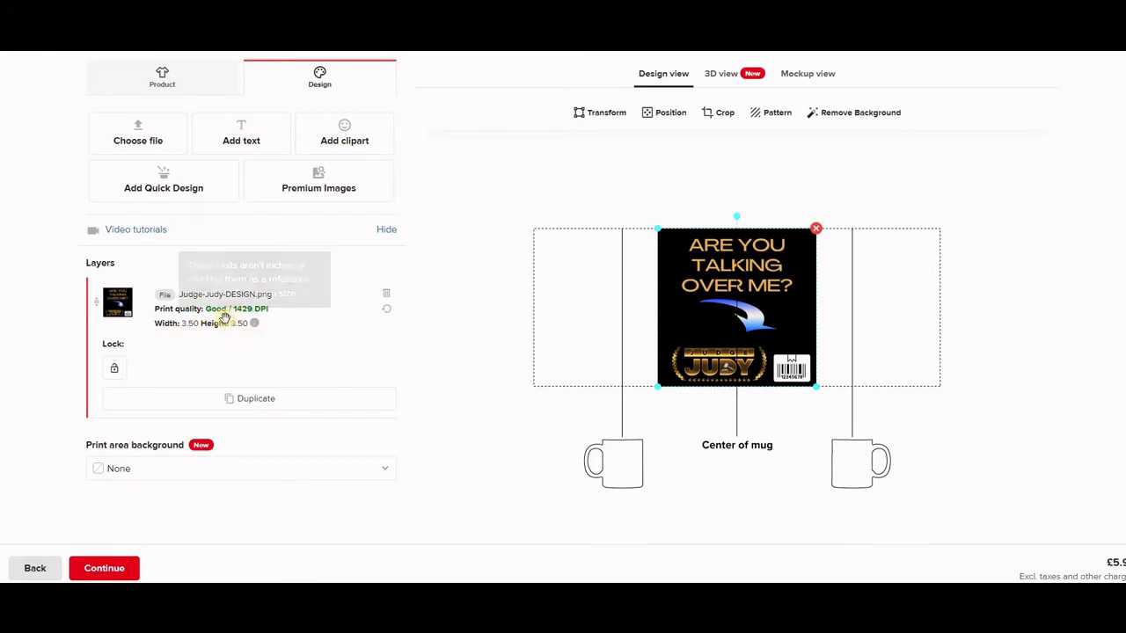
Turn on duplicating the design on both sides of the mug
mouse_move(251, 322)
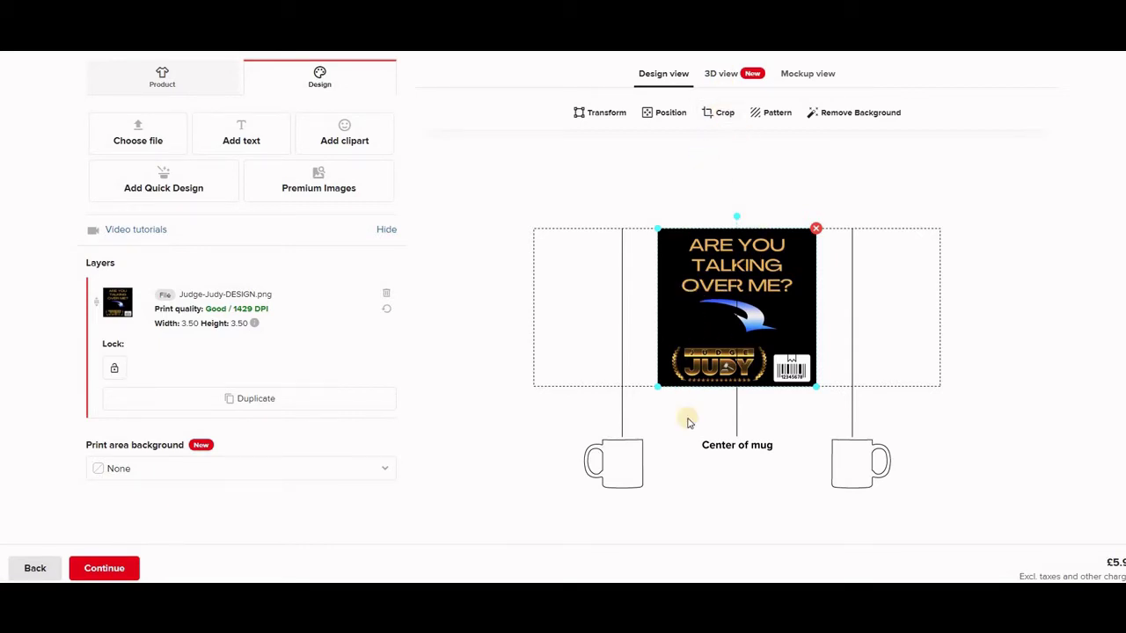
scroll(689, 424, "down", 1)
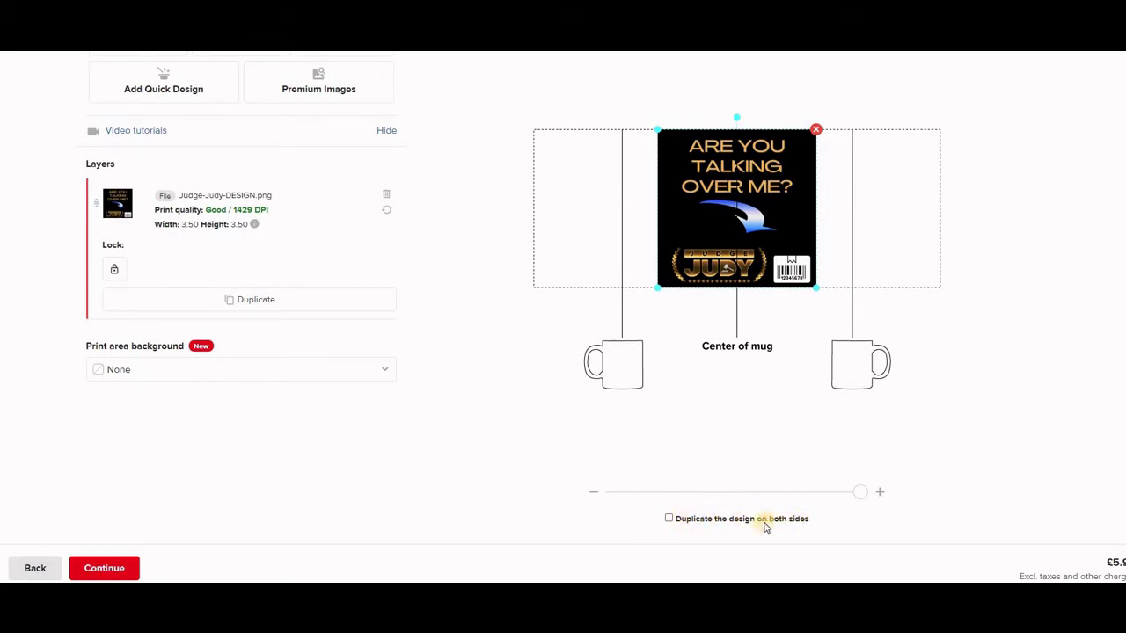
left_click(671, 520)
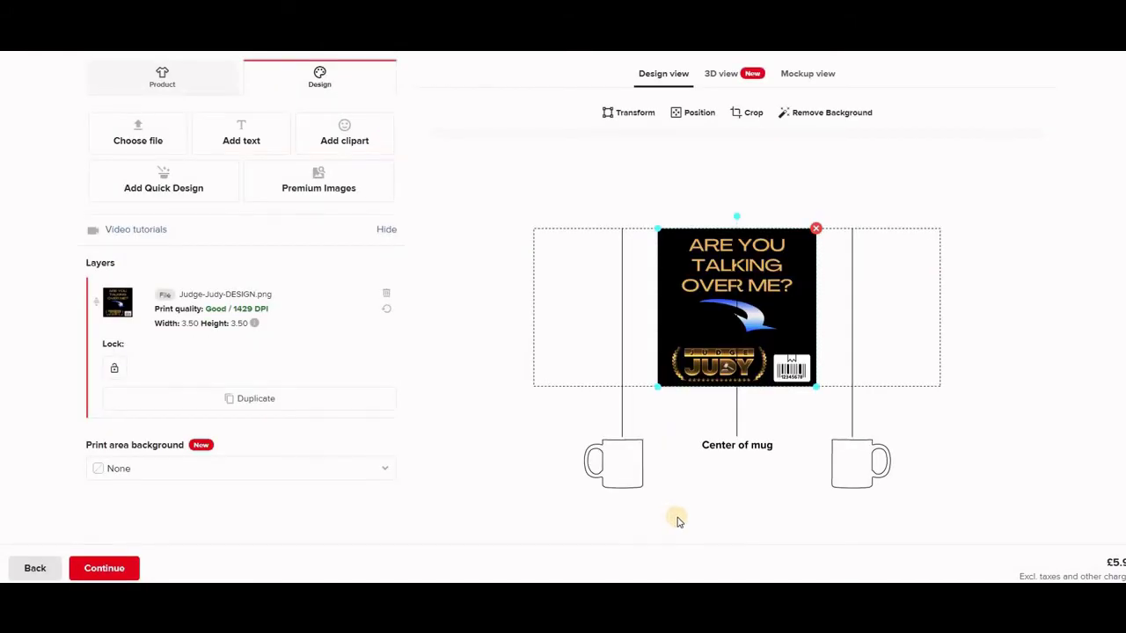
scroll(755, 449, "down", 2)
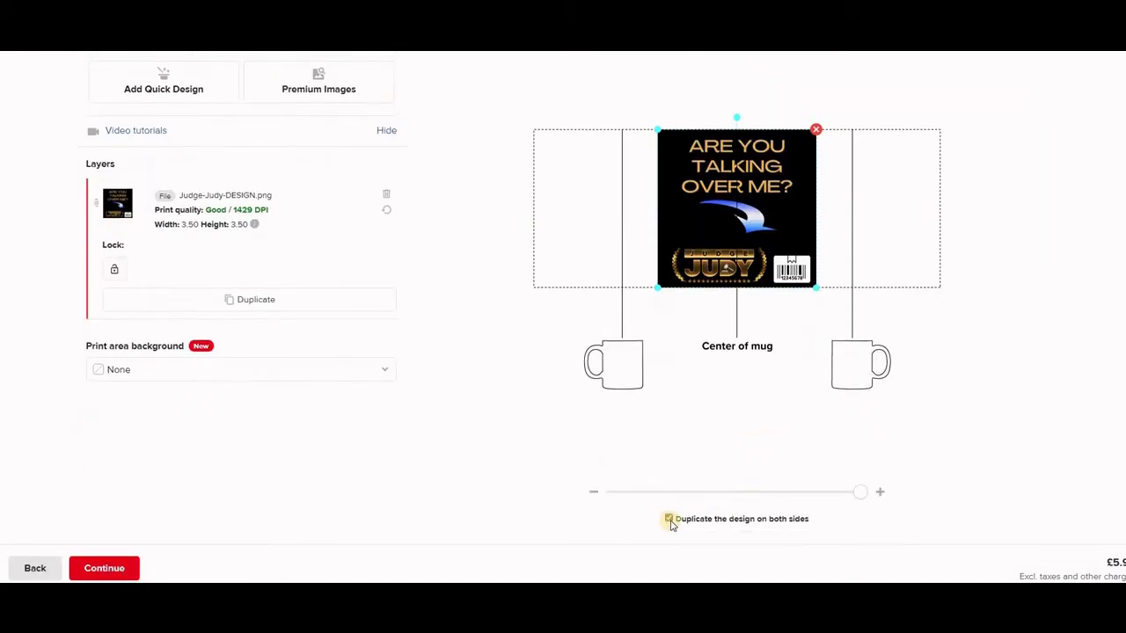
scroll(578, 428, "up", 2)
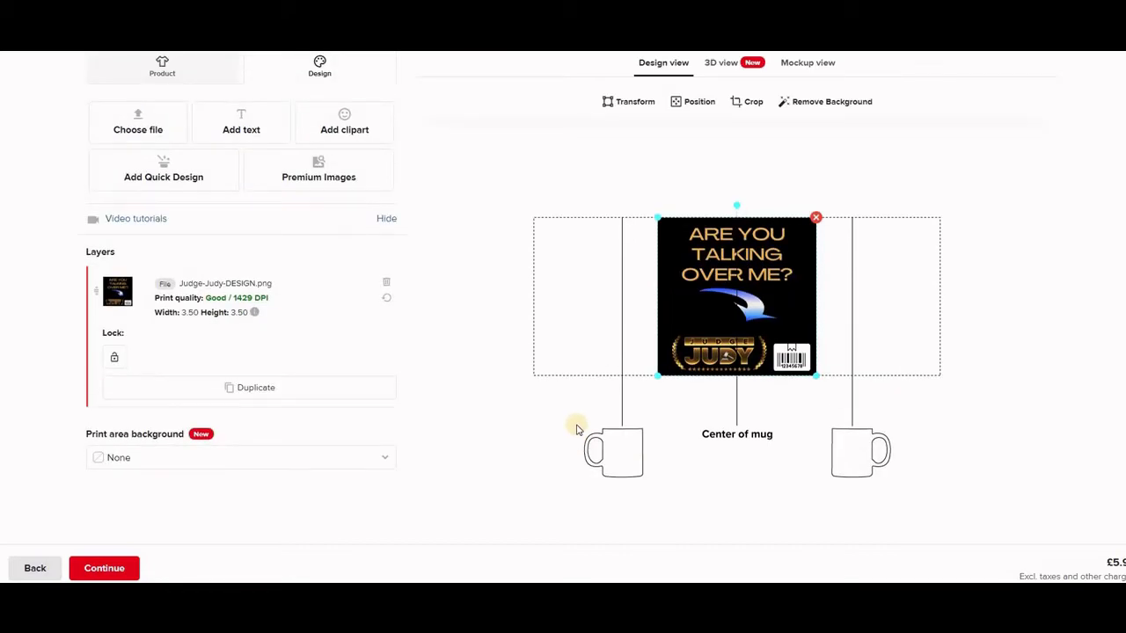
In the 3D view, move the design to the left half of the print area, mirrored copy opposite, and align it with the top edge
left_click(723, 68)
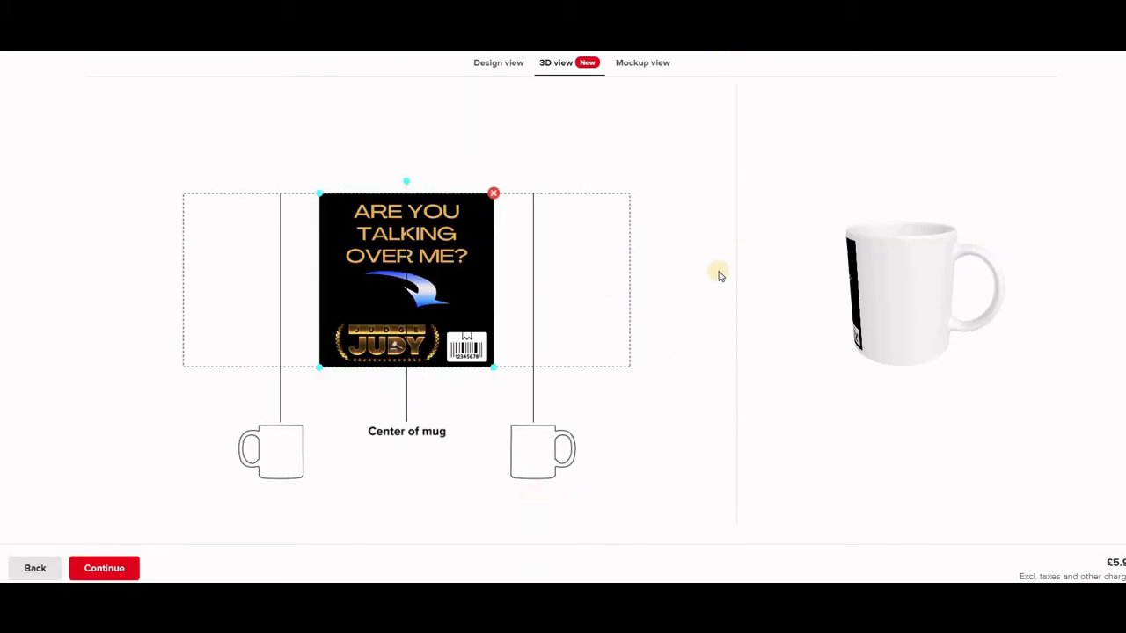
mouse_move(872, 277)
left_mouse_down()
mouse_move(989, 265)
mouse_move(823, 263)
mouse_move(870, 278)
mouse_move(984, 265)
mouse_move(867, 253)
mouse_move(872, 268)
mouse_move(848, 262)
mouse_move(860, 268)
mouse_move(851, 273)
left_mouse_up()
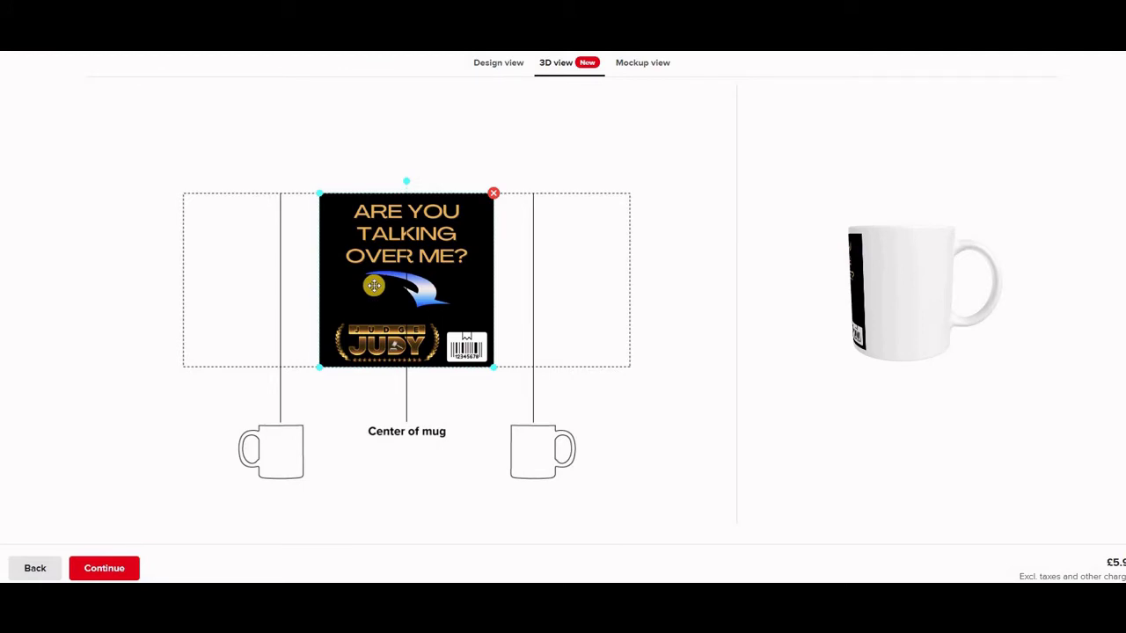
left_click_drag(374, 285, 265, 288)
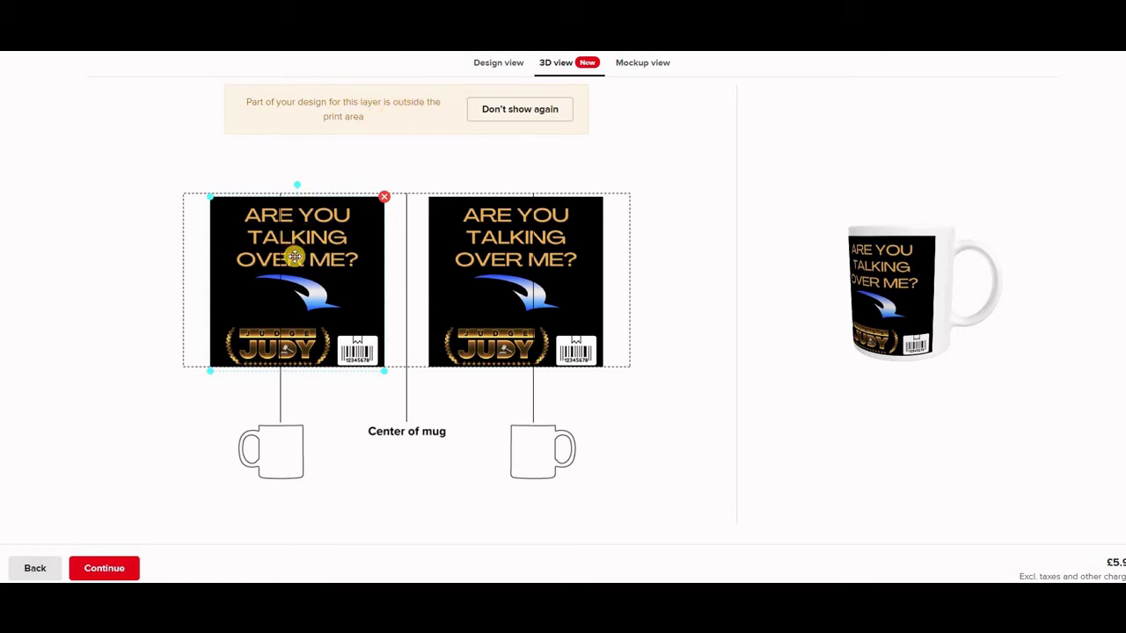
left_click_drag(294, 255, 293, 253)
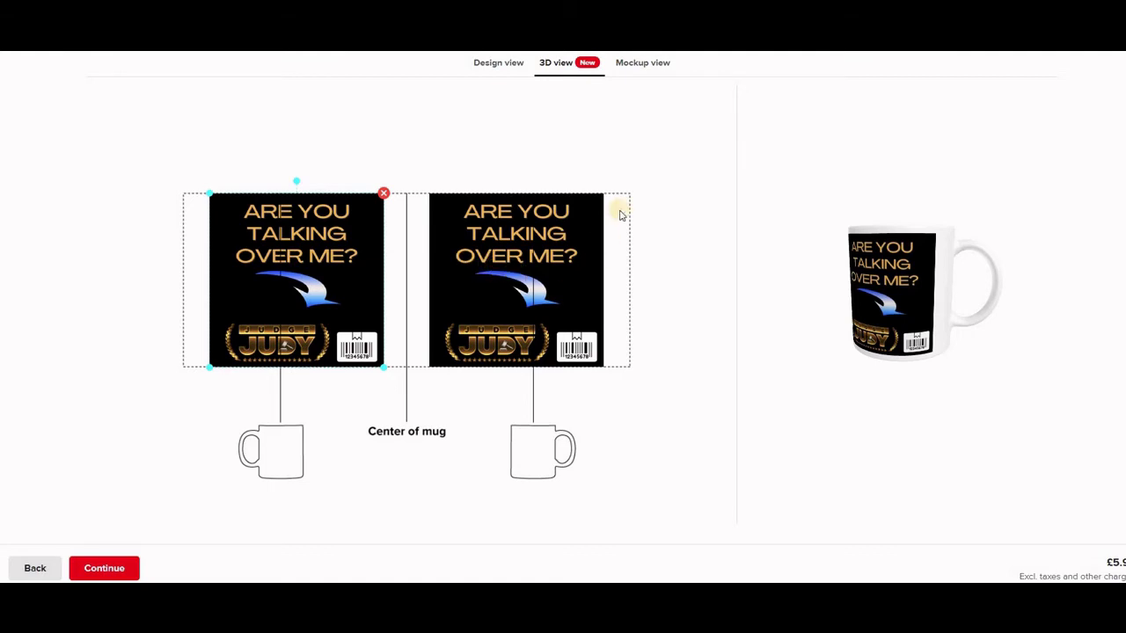
Preview the finished mug in the mockup view, including the mockup with the handle on the left
left_click(641, 66)
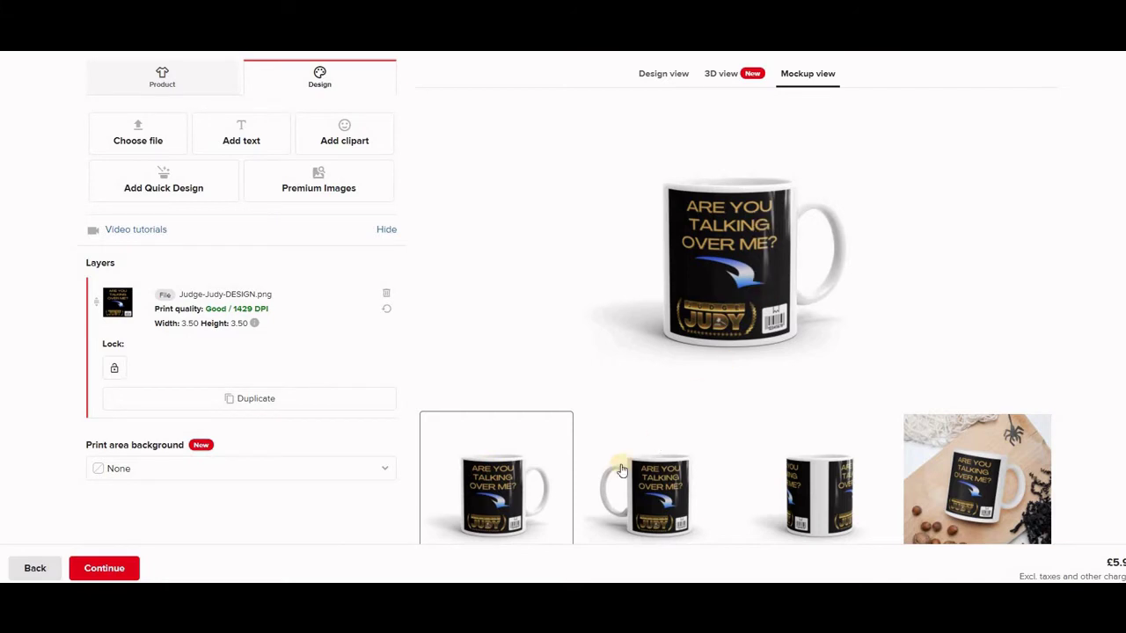
left_click(655, 488)
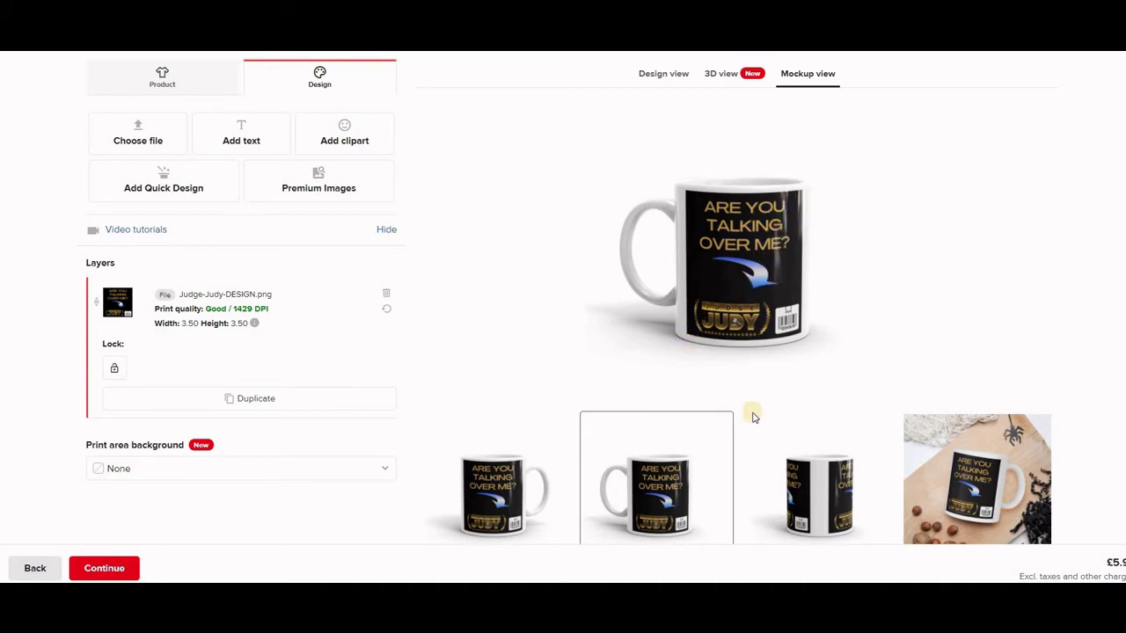
Look through the remaining mug mockups: the centre view, the wooden-board scene, the pine-branch scene and the default view
left_click(816, 486)
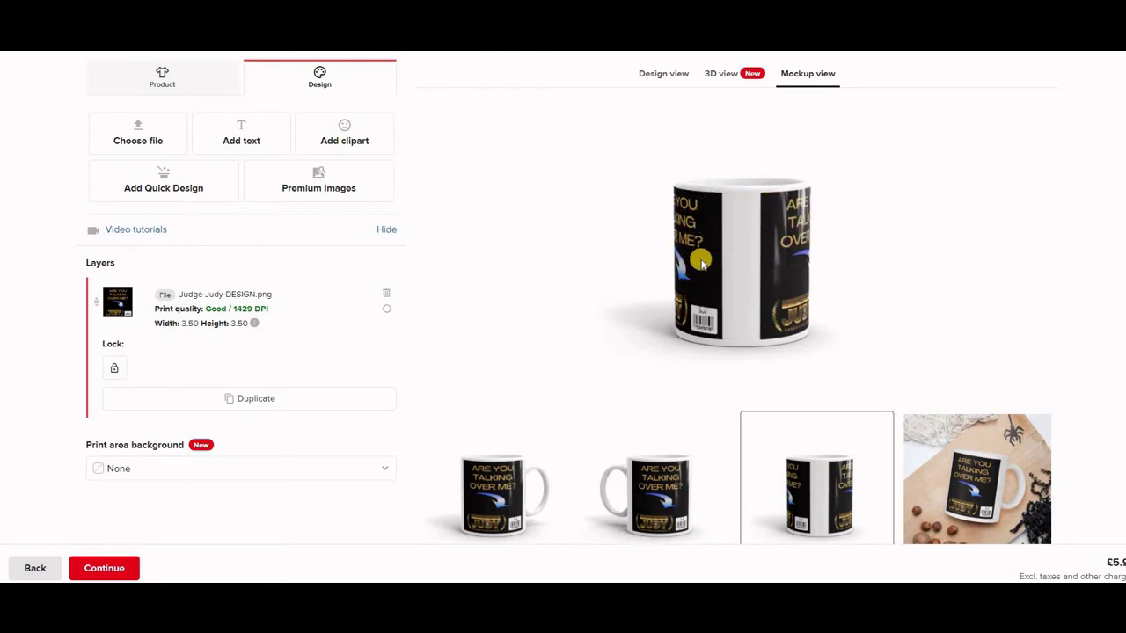
left_click(919, 417)
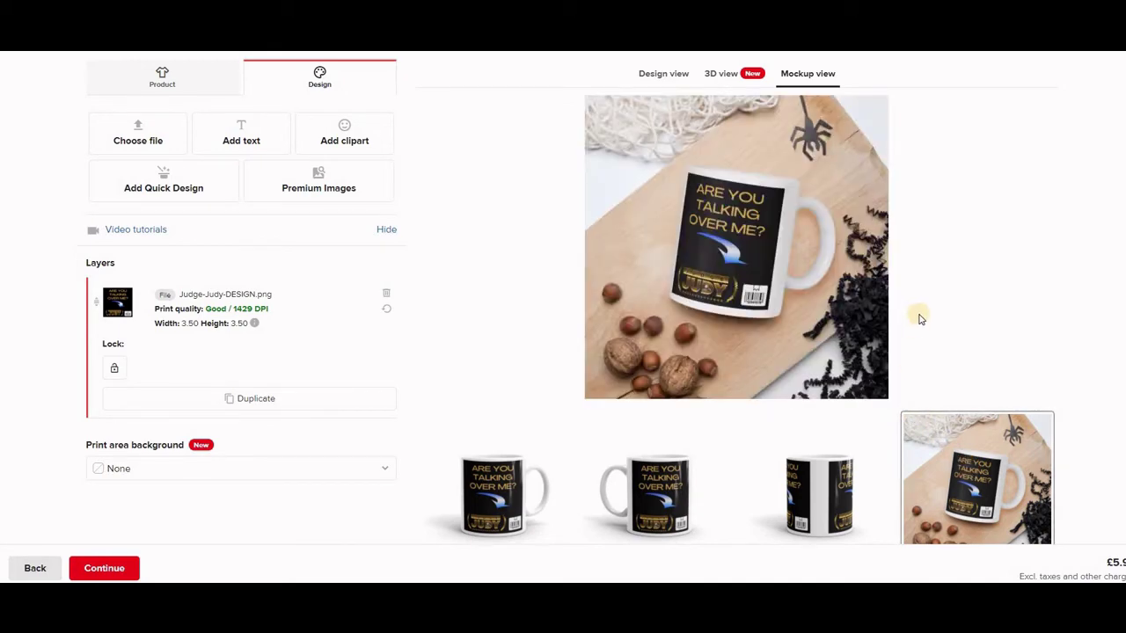
scroll(919, 317, "down", 1)
scroll(921, 324, "down", 2)
left_click(765, 444)
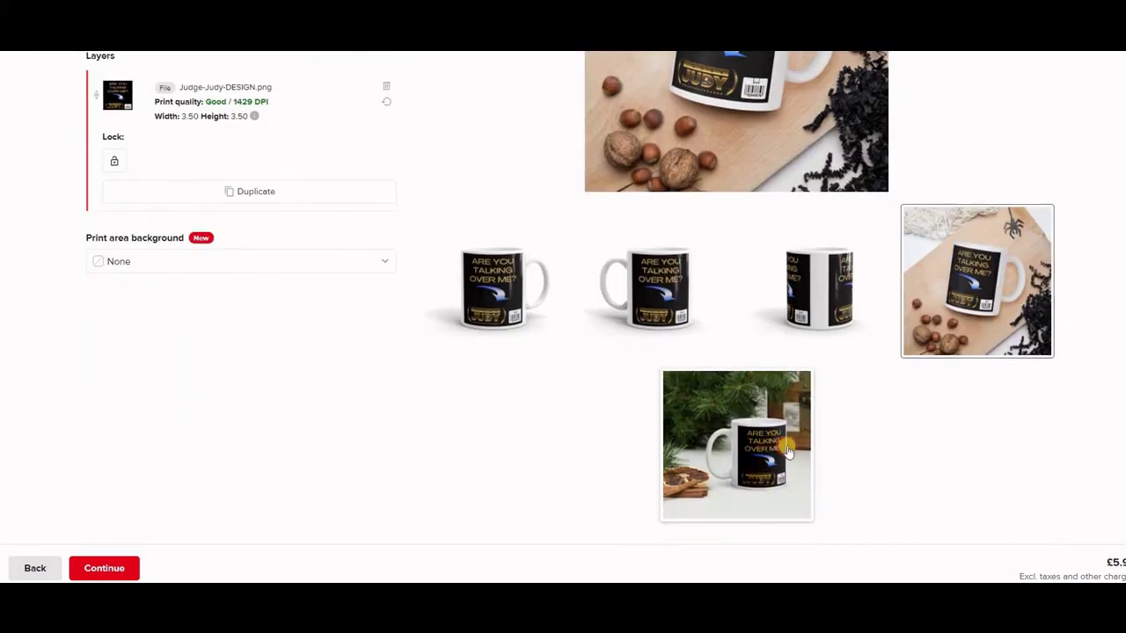
scroll(853, 449, "up", 2)
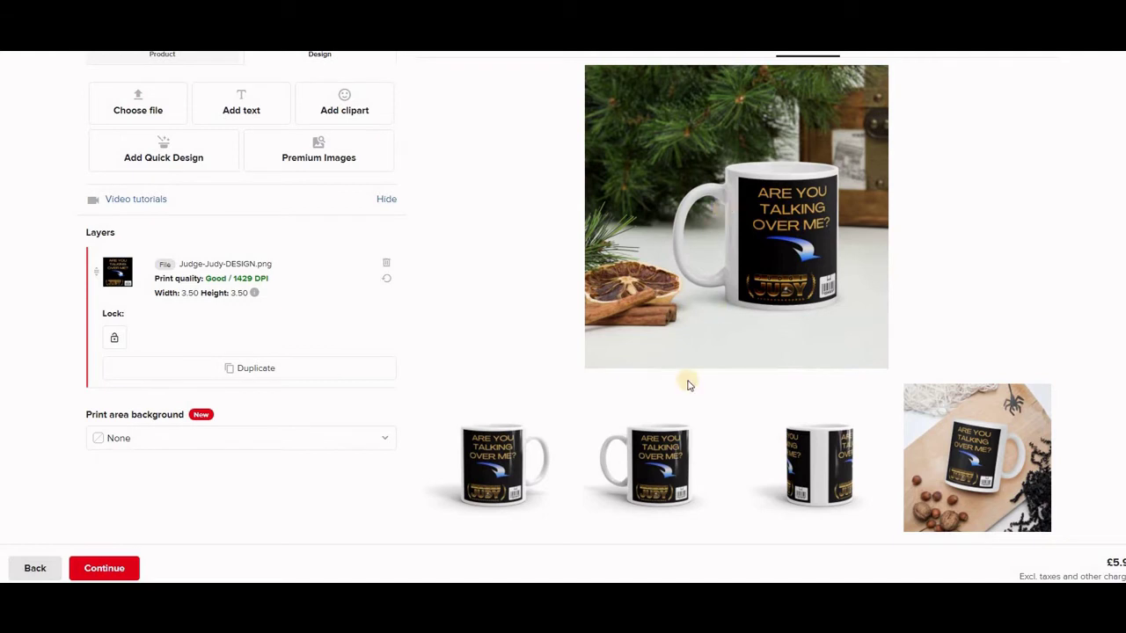
left_click(494, 450)
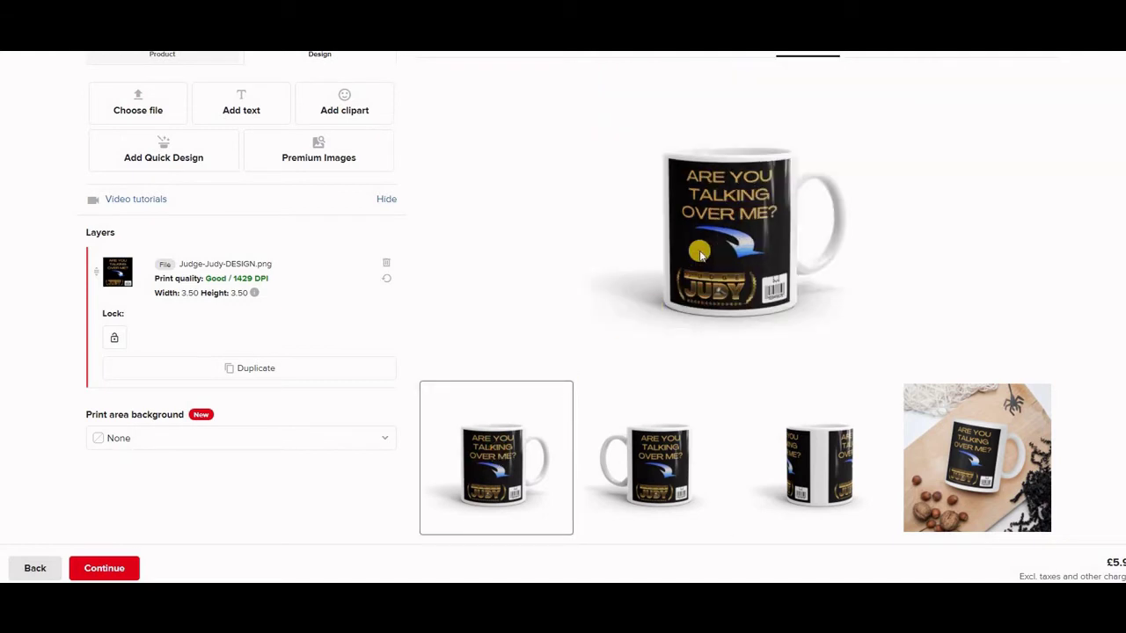
scroll(736, 176, "up", 1)
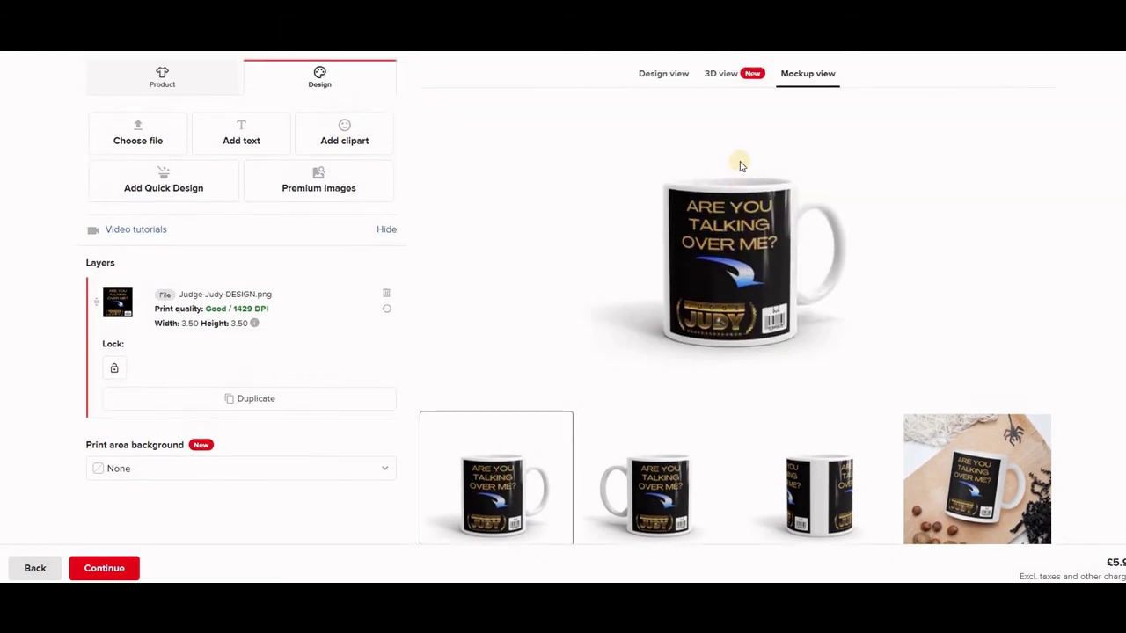
In the 3D view, nudge the black design slightly toward the centre of the mug and check it in the mockup view
left_click(724, 77)
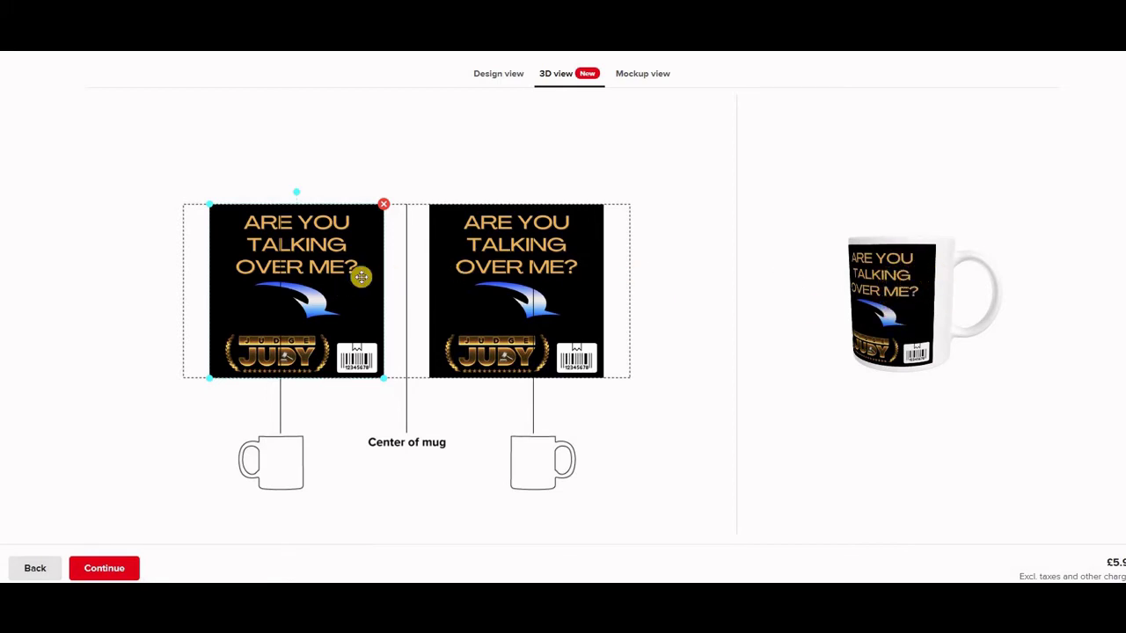
left_click_drag(351, 277, 352, 277)
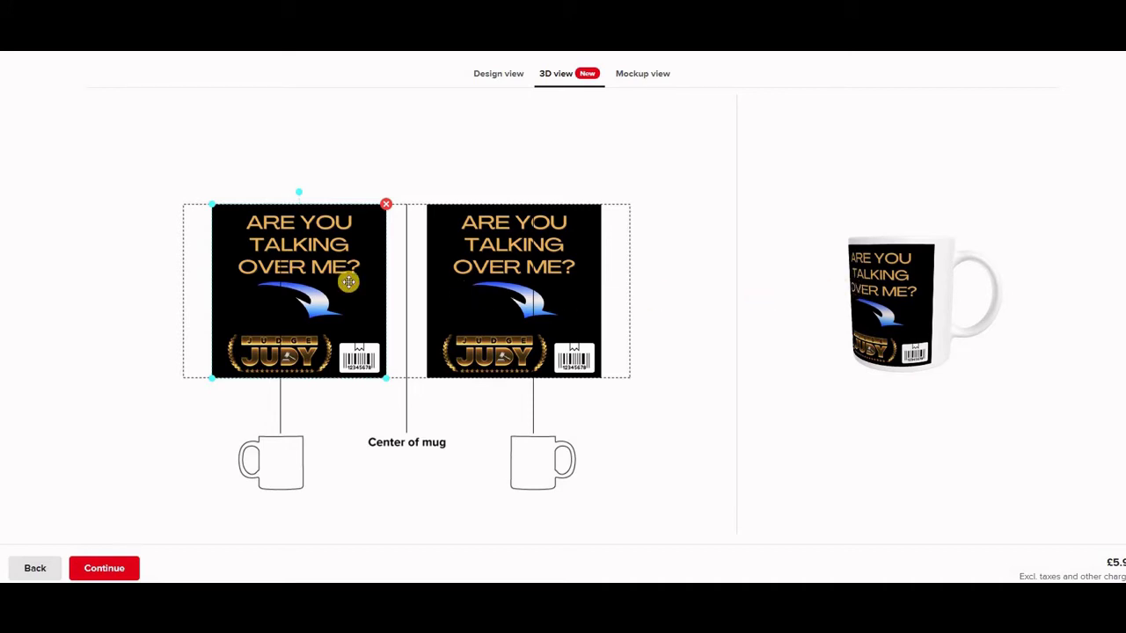
left_click_drag(348, 281, 346, 281)
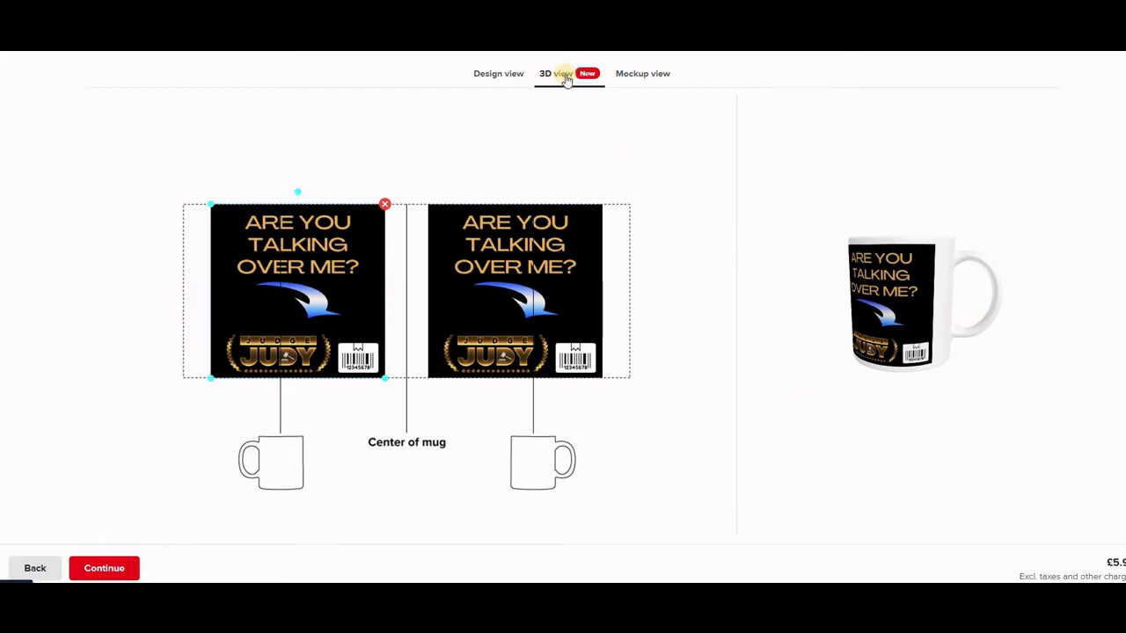
left_click(640, 76)
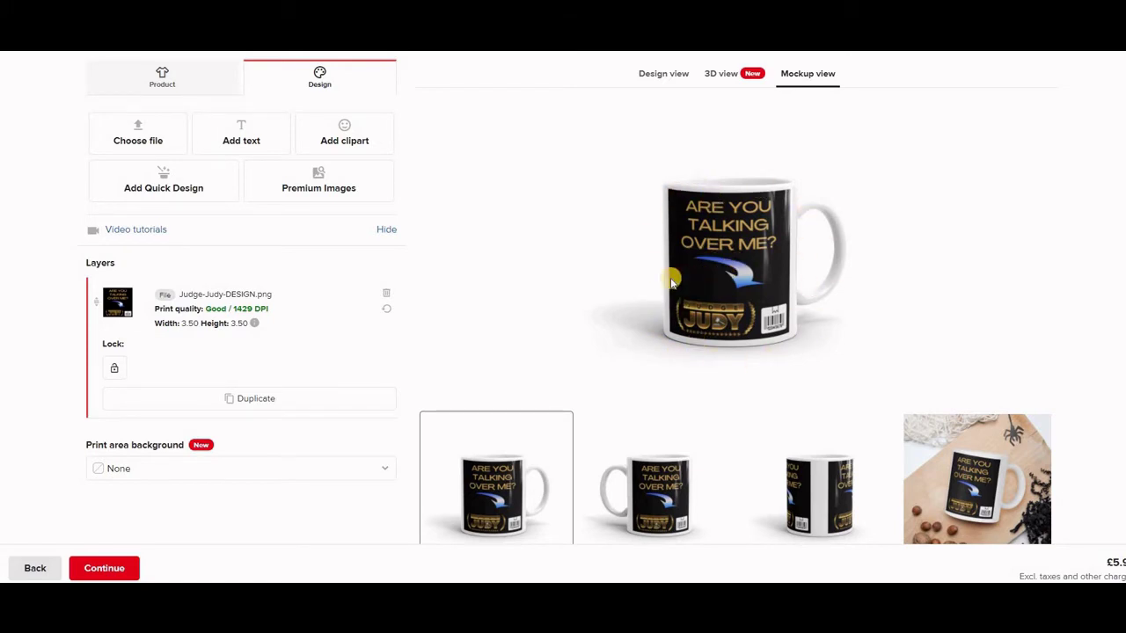
Continue to the template details, set the title to "White Ceramic Judge Judy Mug With Black Design" and save the product template
left_click(108, 569)
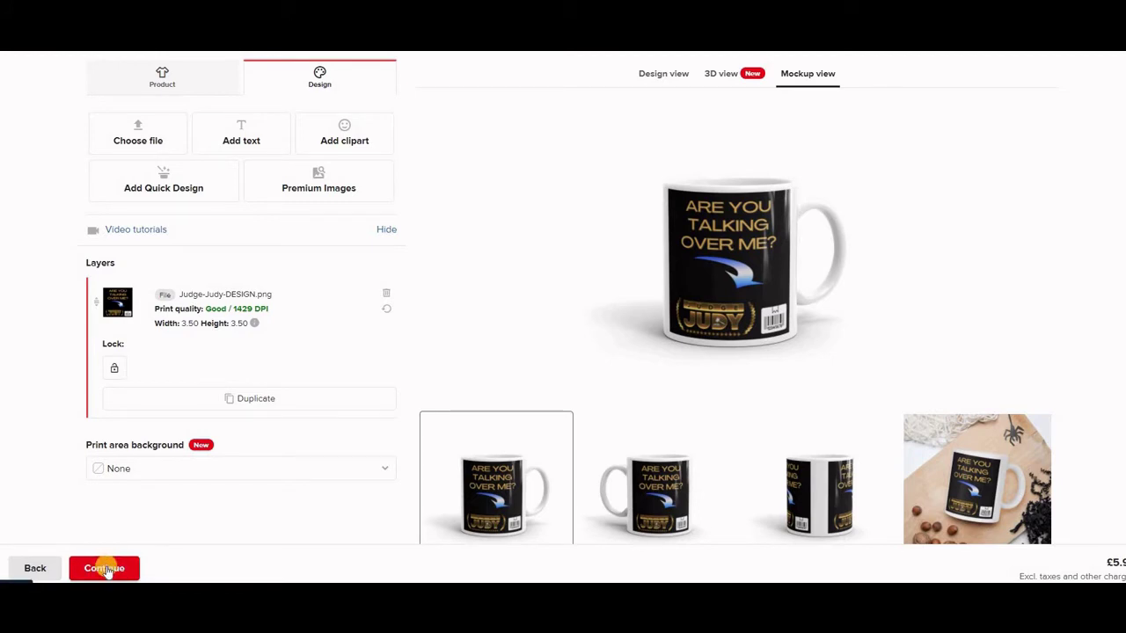
left_click(106, 569)
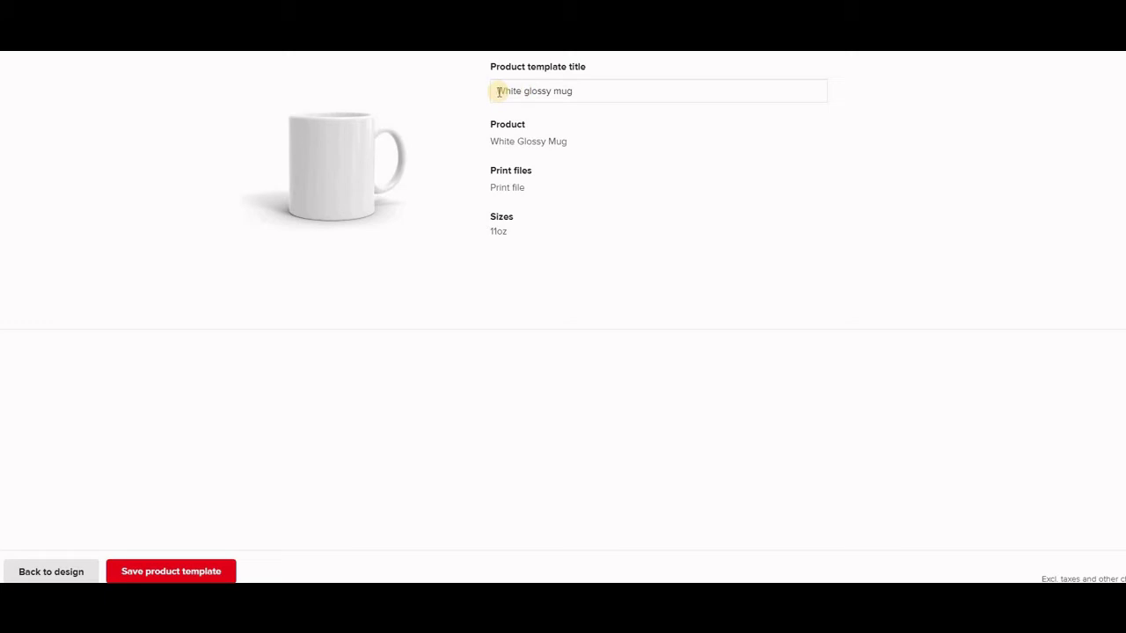
left_click_drag(498, 91, 579, 91)
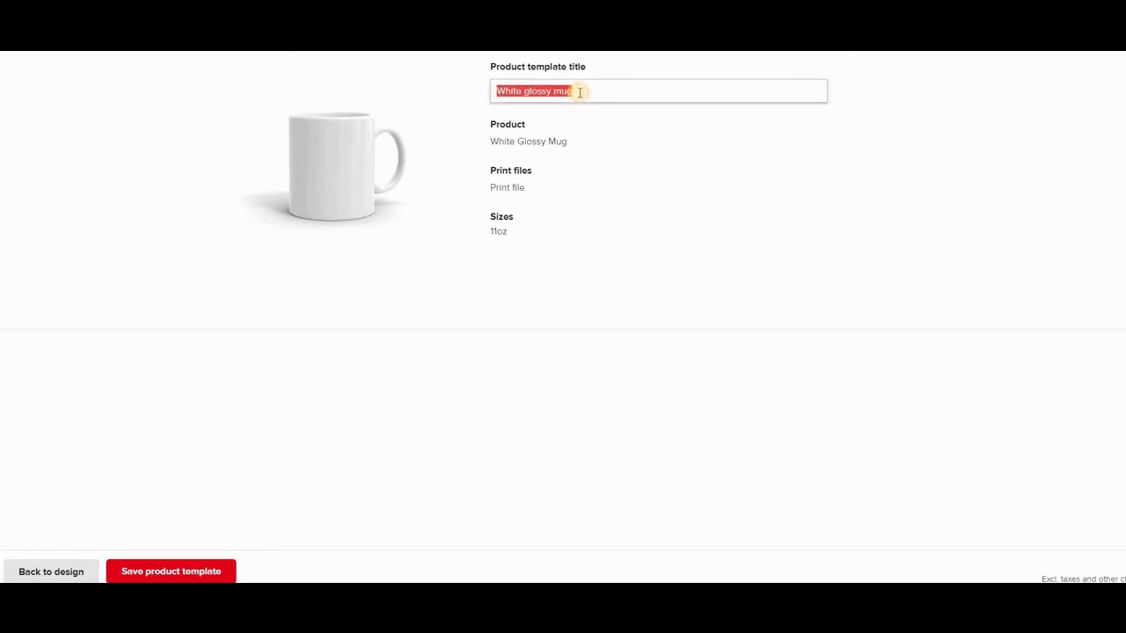
type("With Black Design")
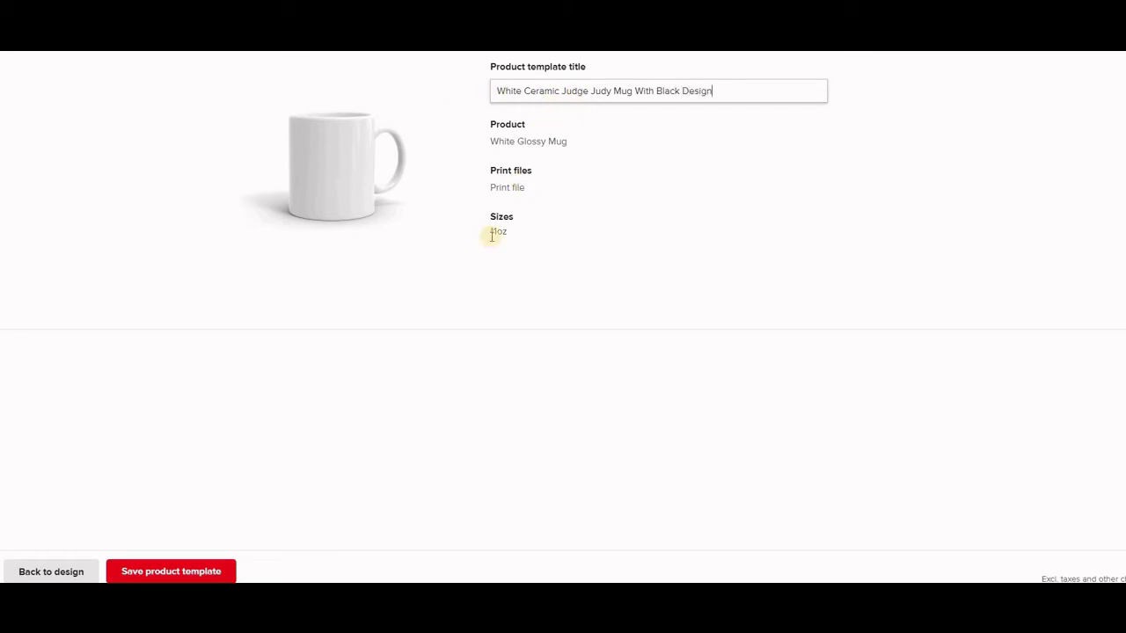
left_click(182, 574)
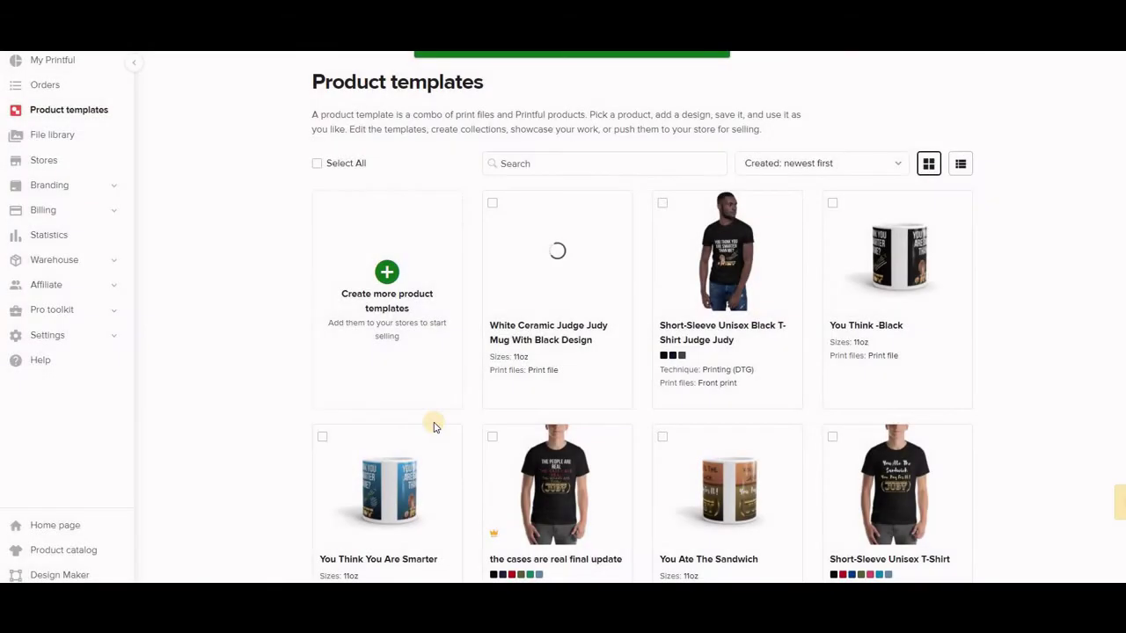
Start another product template with the White Glossy Mug from the Home & living coffee mugs
mouse_move(567, 327)
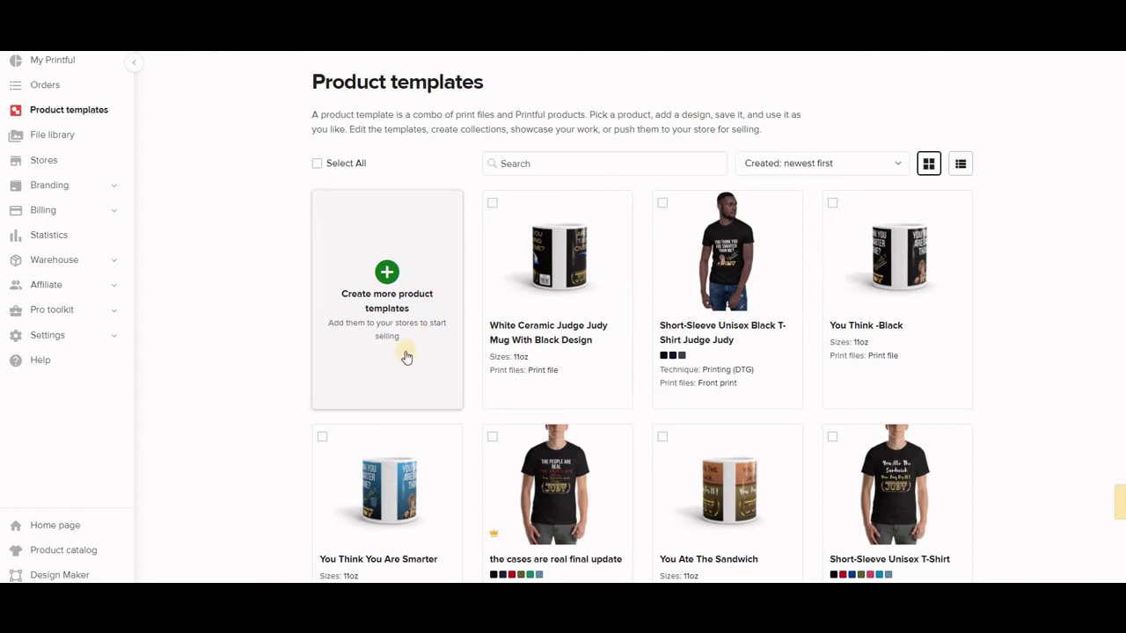
left_click(386, 273)
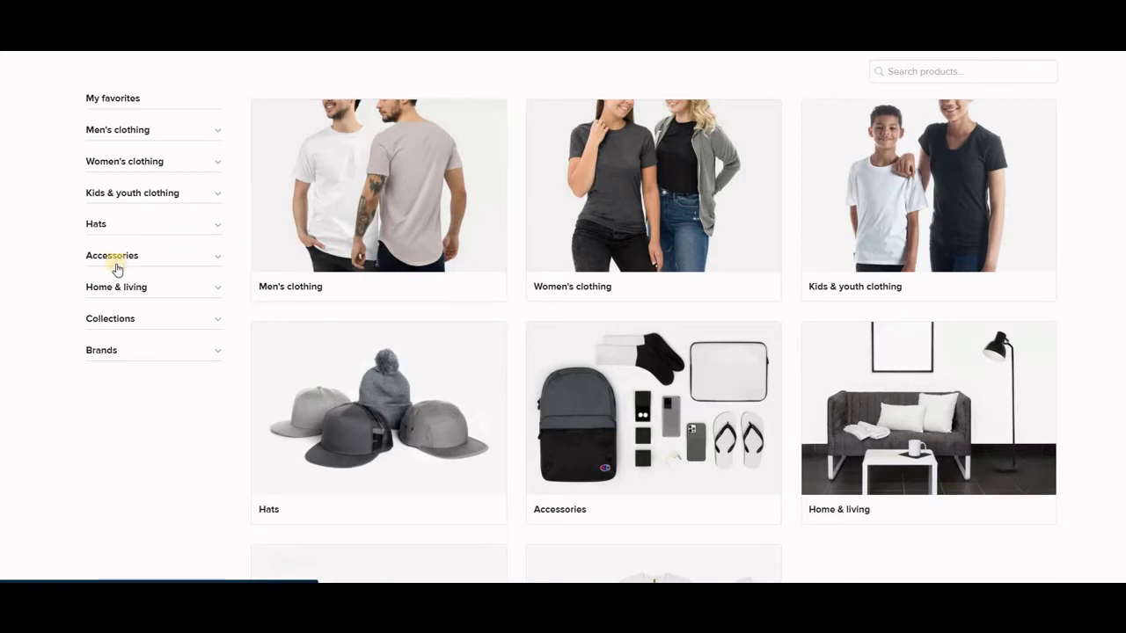
left_click(219, 287)
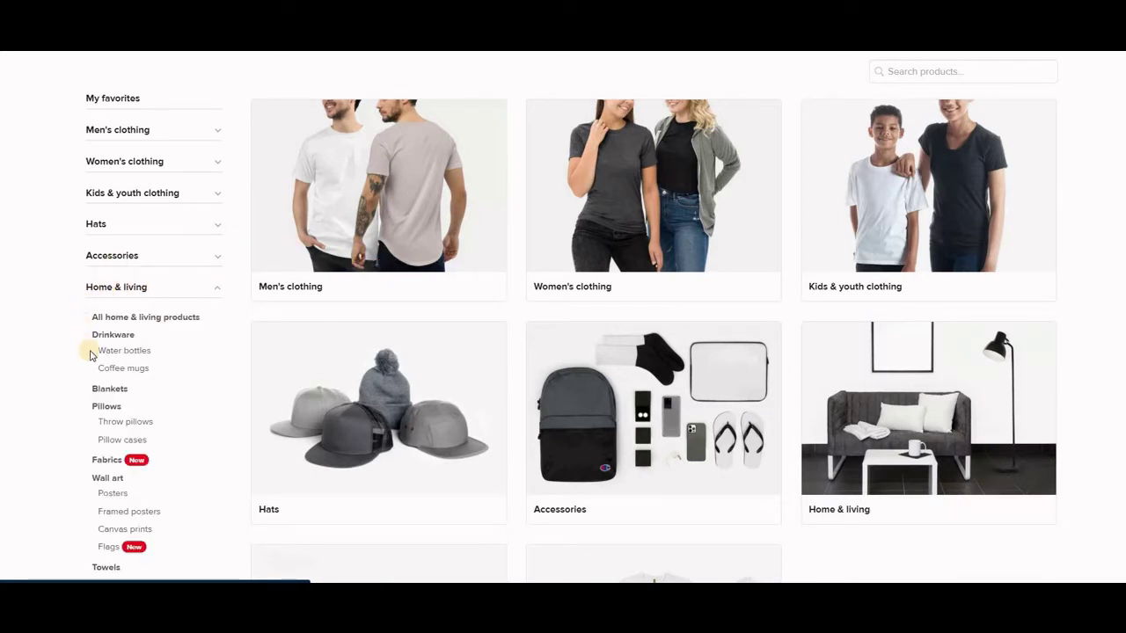
left_click(116, 370)
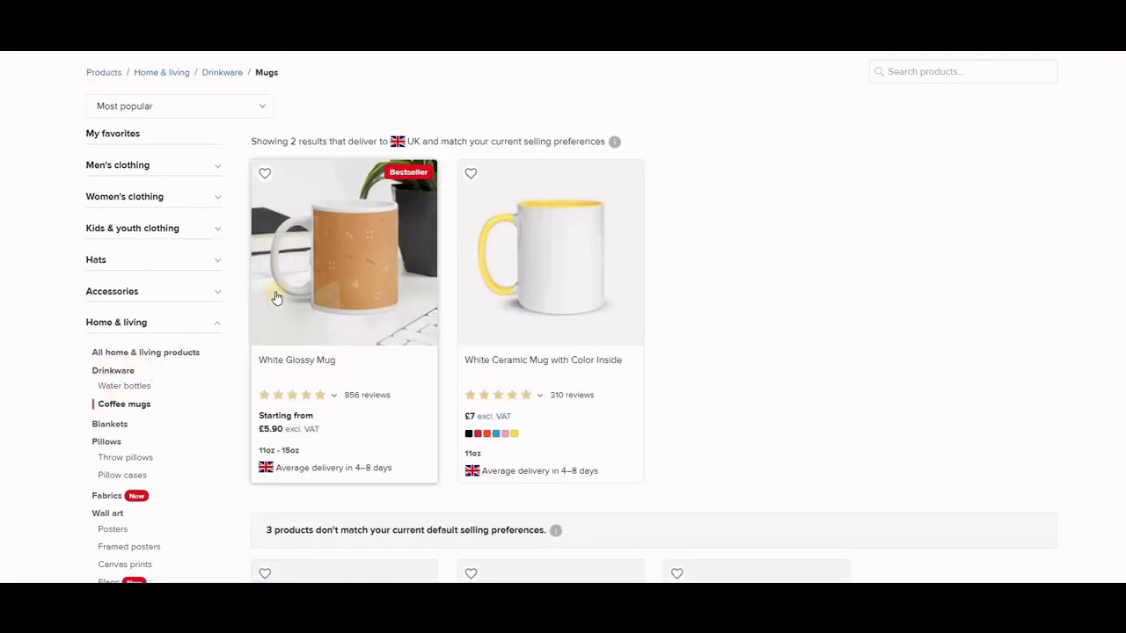
left_click(349, 261)
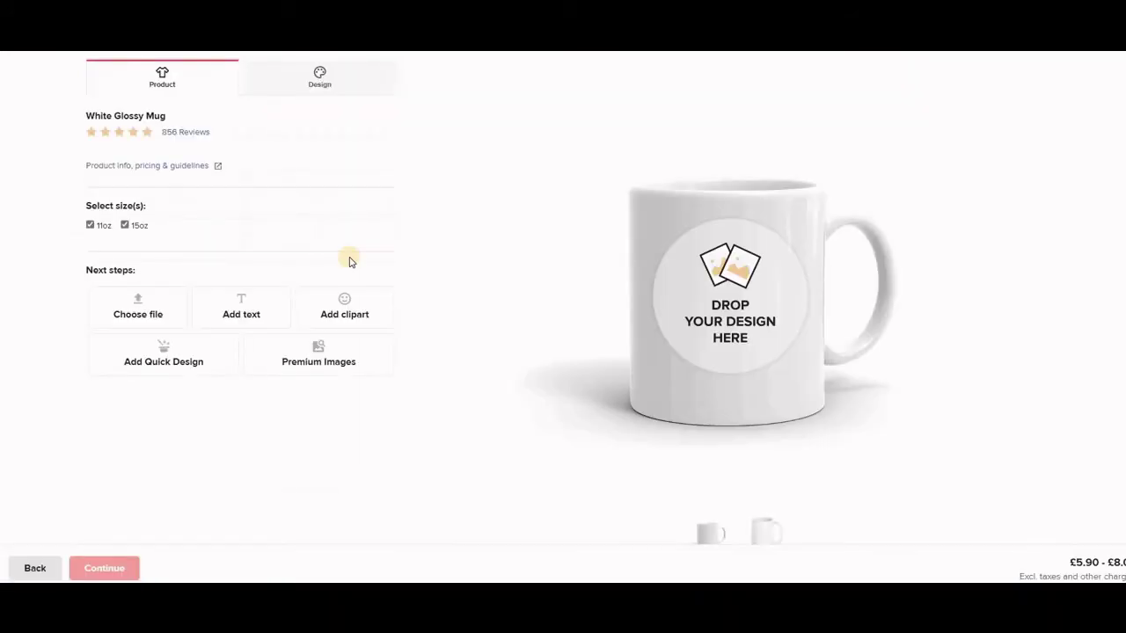
Place transparent-background.png from the file library on the mug's print area
left_click(138, 307)
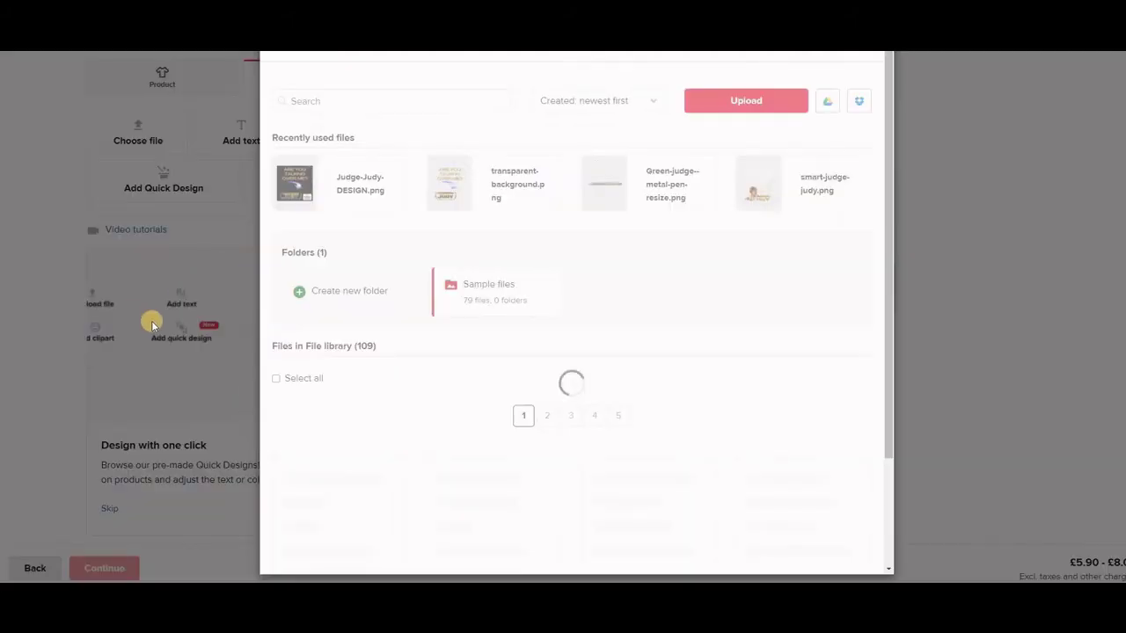
mouse_move(497, 510)
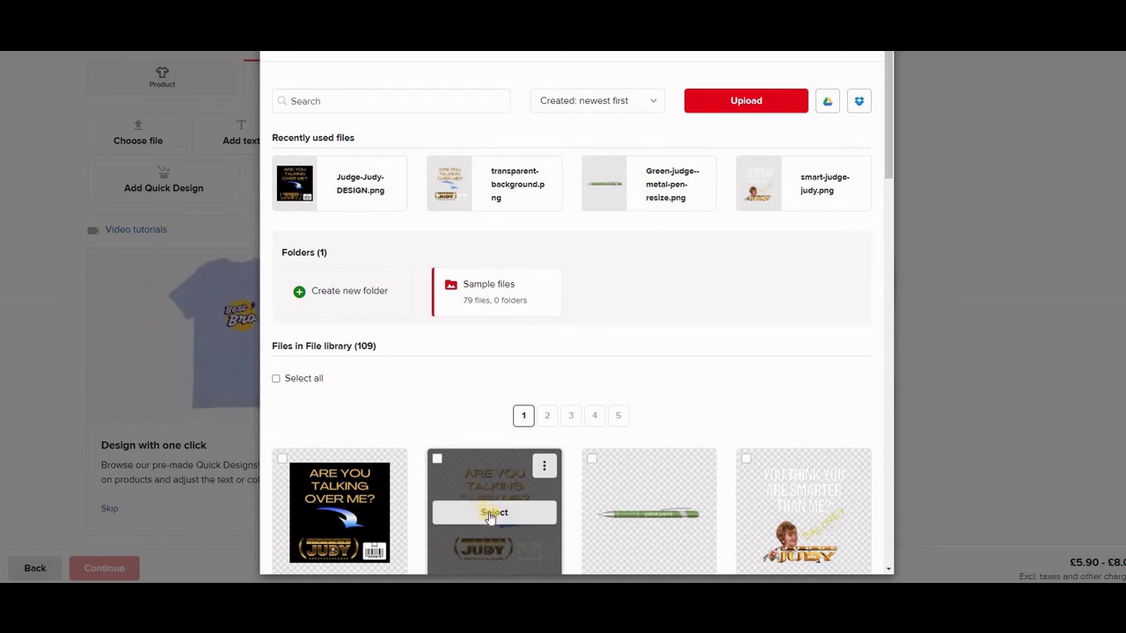
left_click(492, 515)
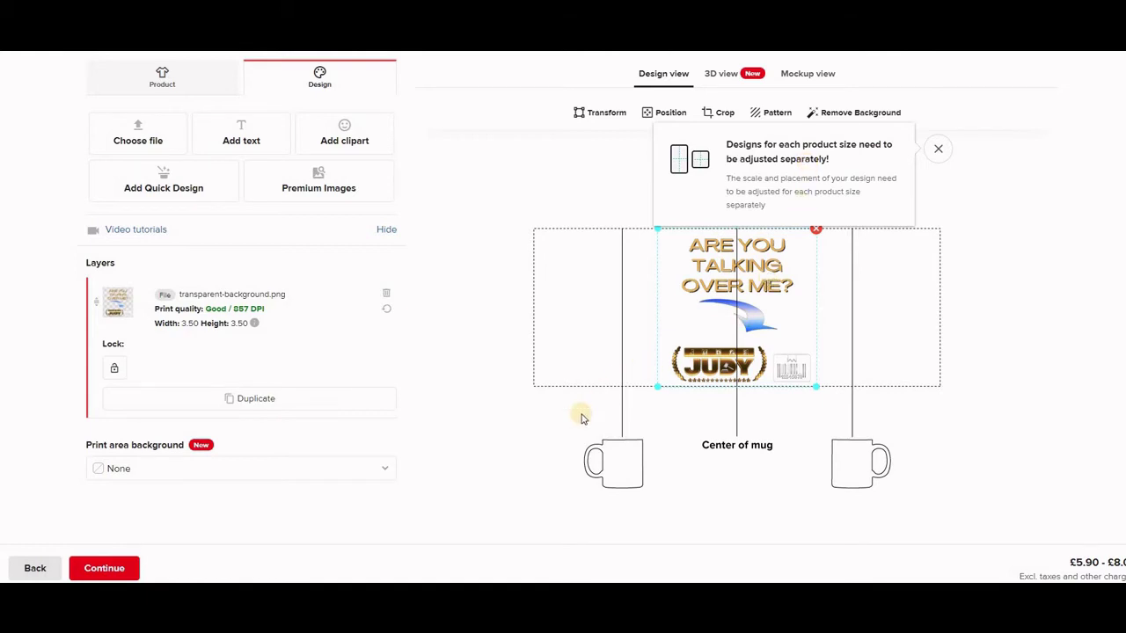
Remove the 15oz size from the template and turn on duplicating the design on both sides of the mug
scroll(580, 420, "down", 2)
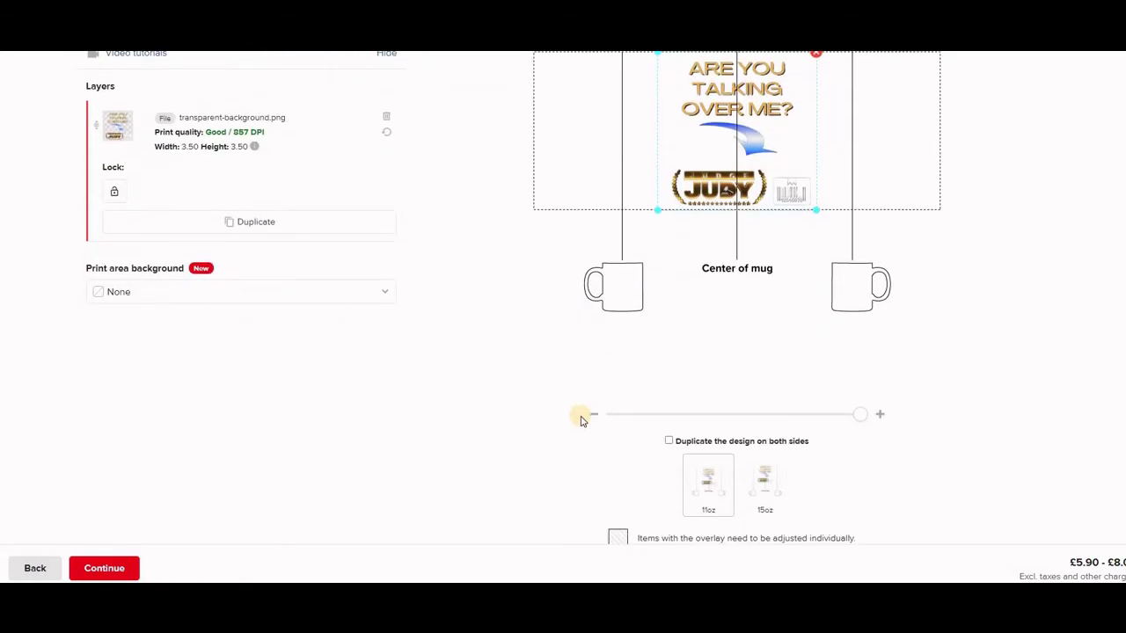
scroll(580, 421, "down", 1)
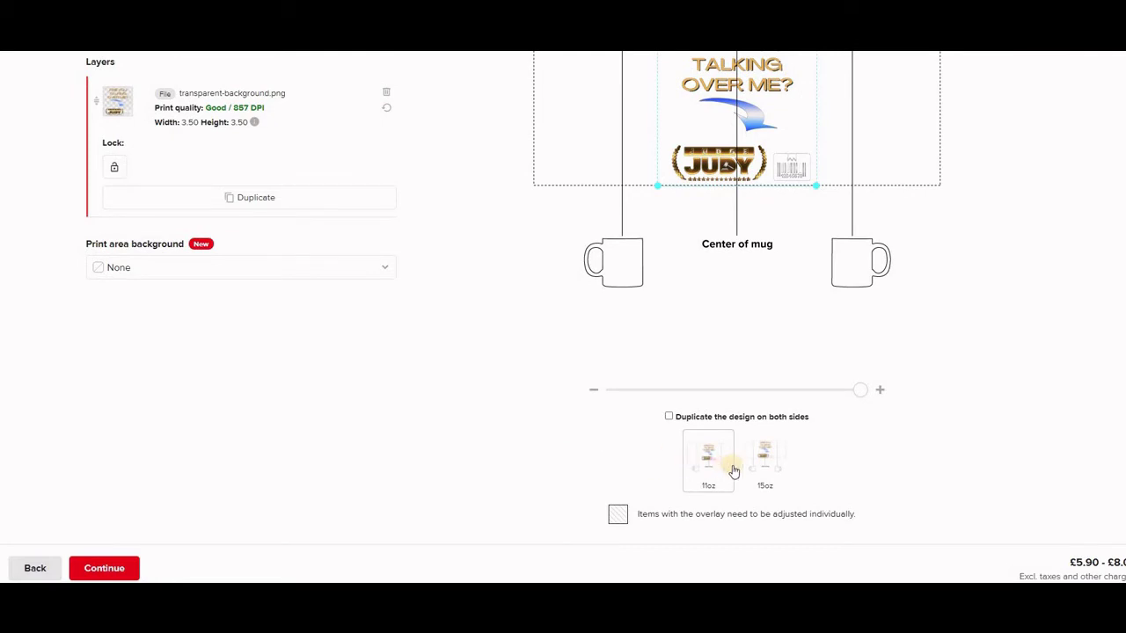
left_click(788, 430)
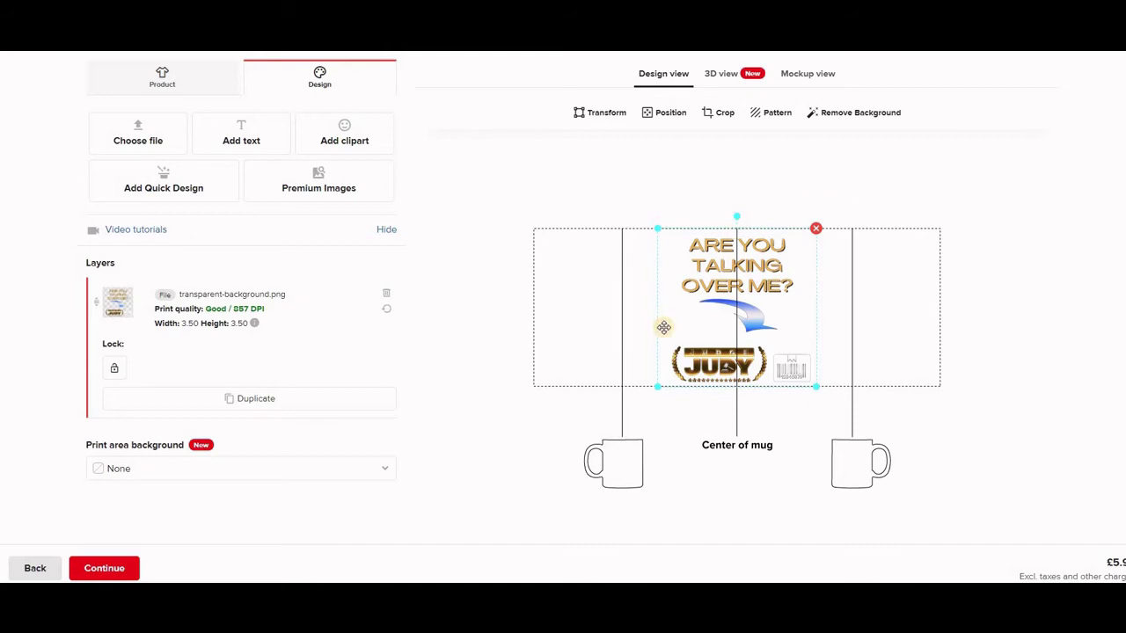
scroll(663, 327, "down", 2)
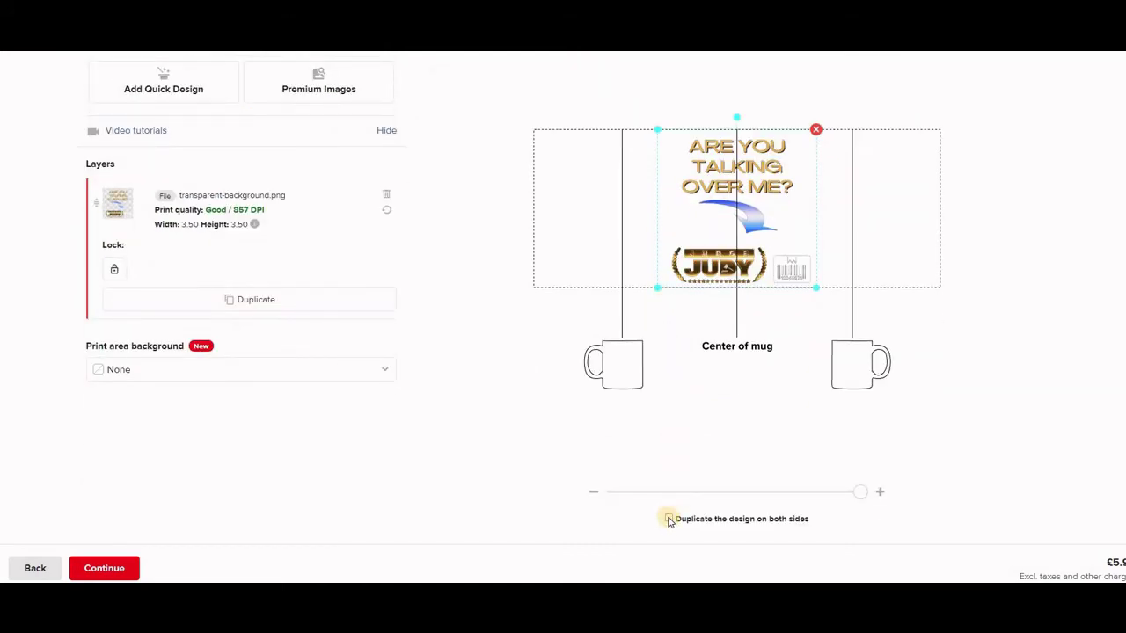
left_click(669, 520)
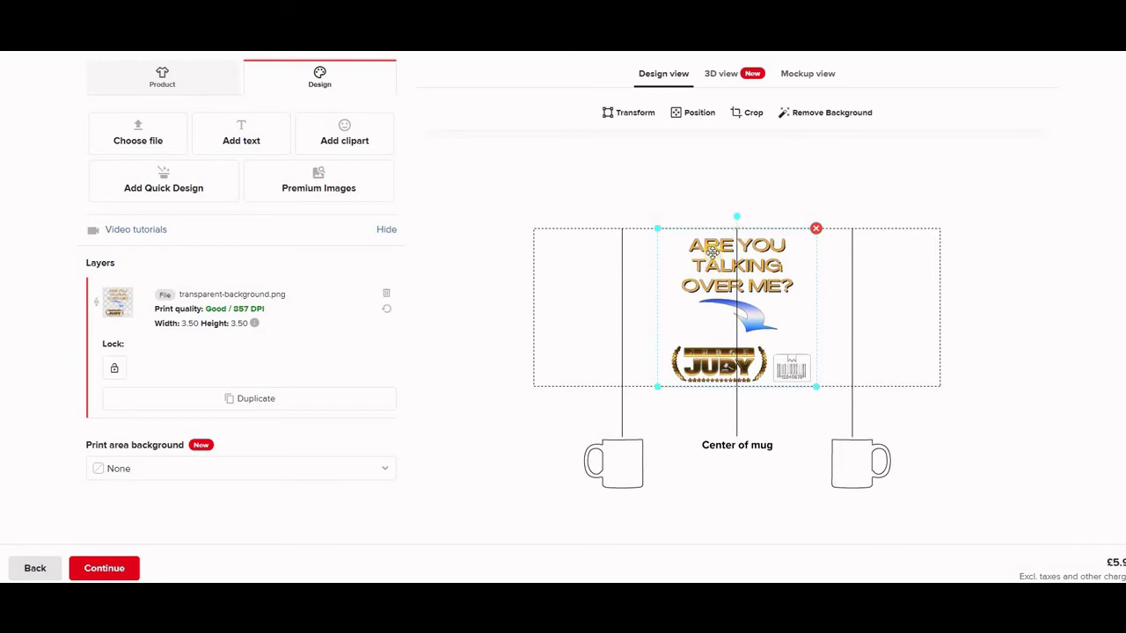
In the 3D view, position the transparent design on the left half of the print area with its copy opposite, rotating the mug to check
left_click(715, 74)
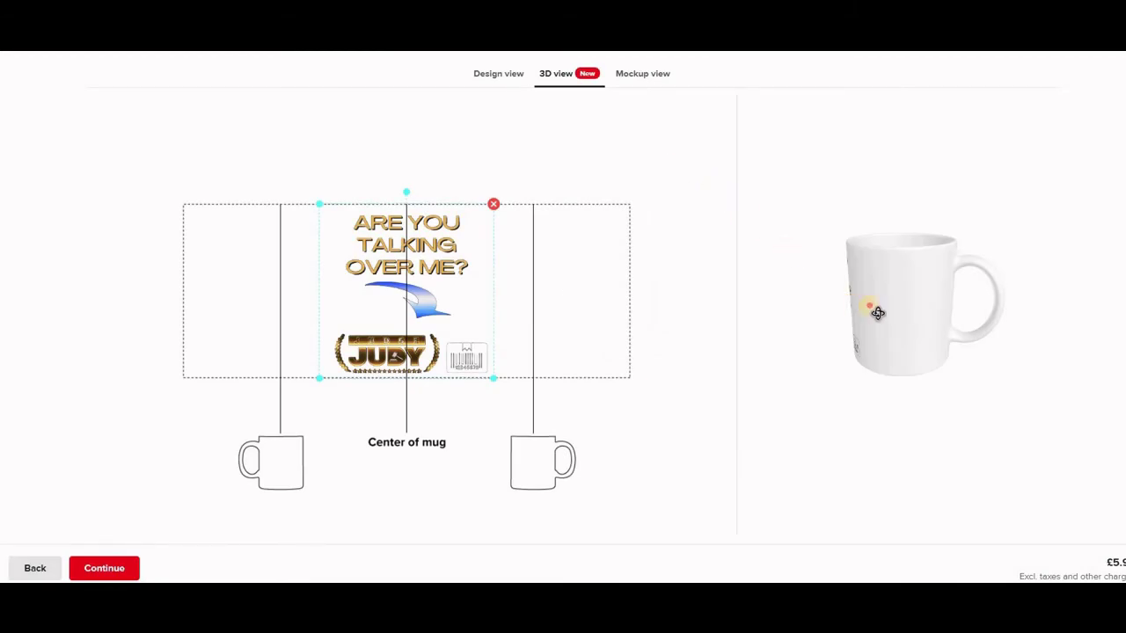
left_click_drag(871, 307, 1018, 296)
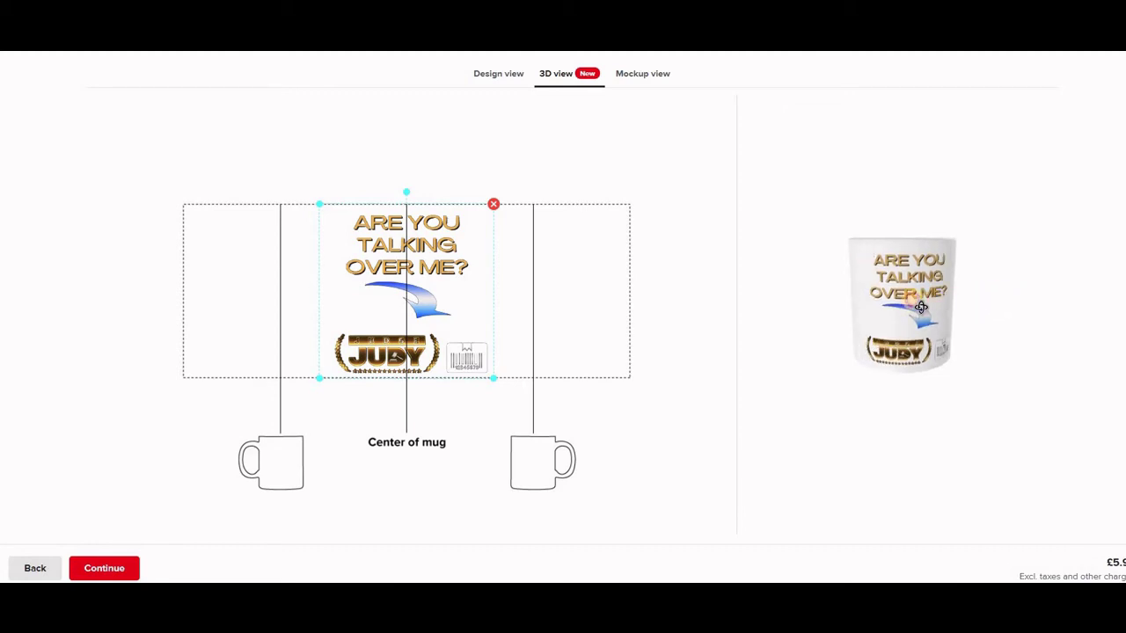
left_click_drag(914, 302, 792, 320)
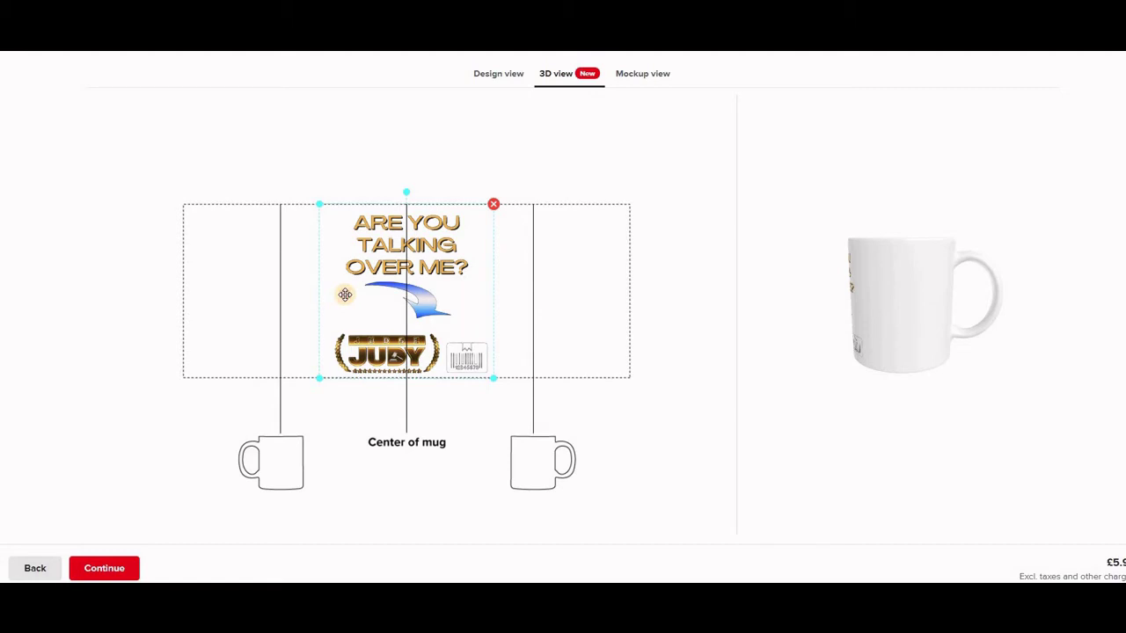
left_click_drag(345, 295, 240, 293)
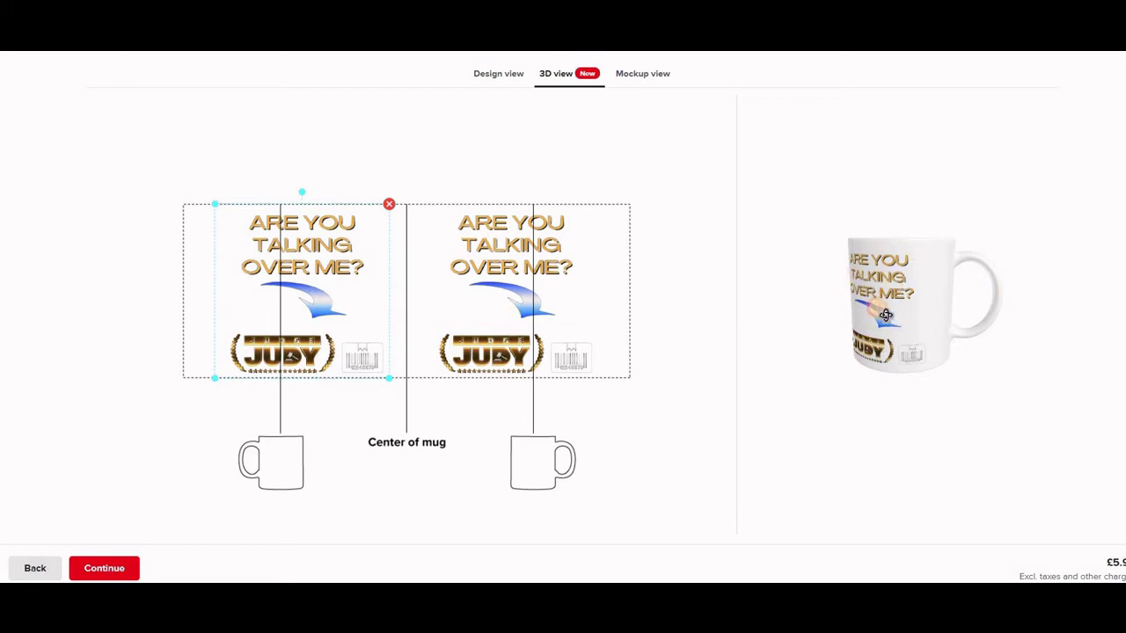
mouse_move(879, 309)
left_mouse_down()
mouse_move(907, 314)
mouse_move(894, 312)
left_mouse_up()
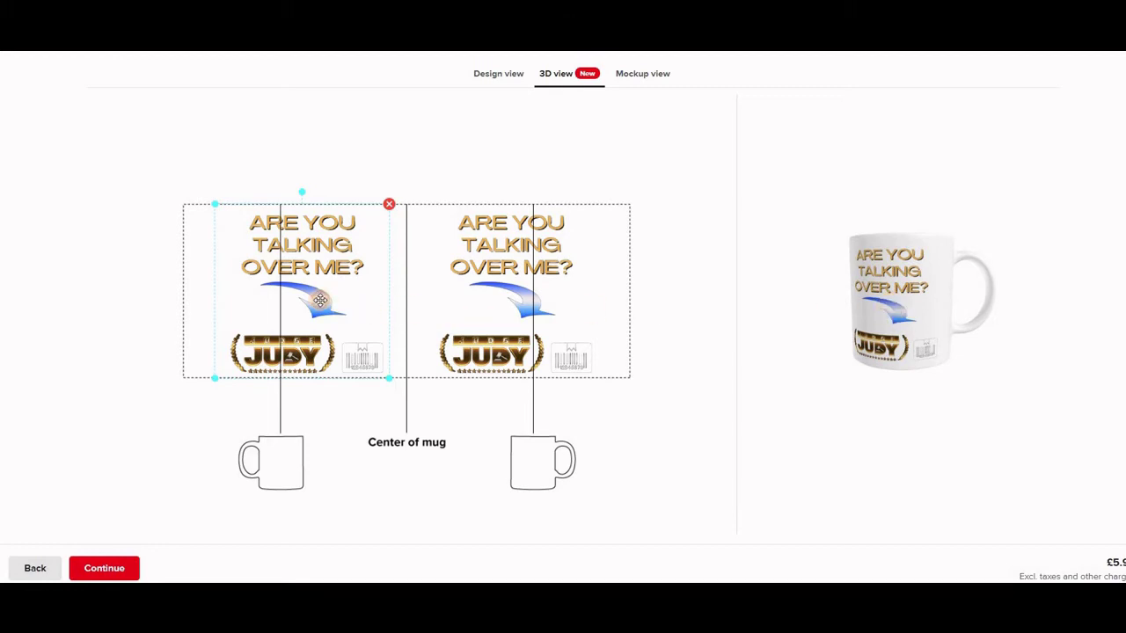
left_click_drag(320, 299, 325, 302)
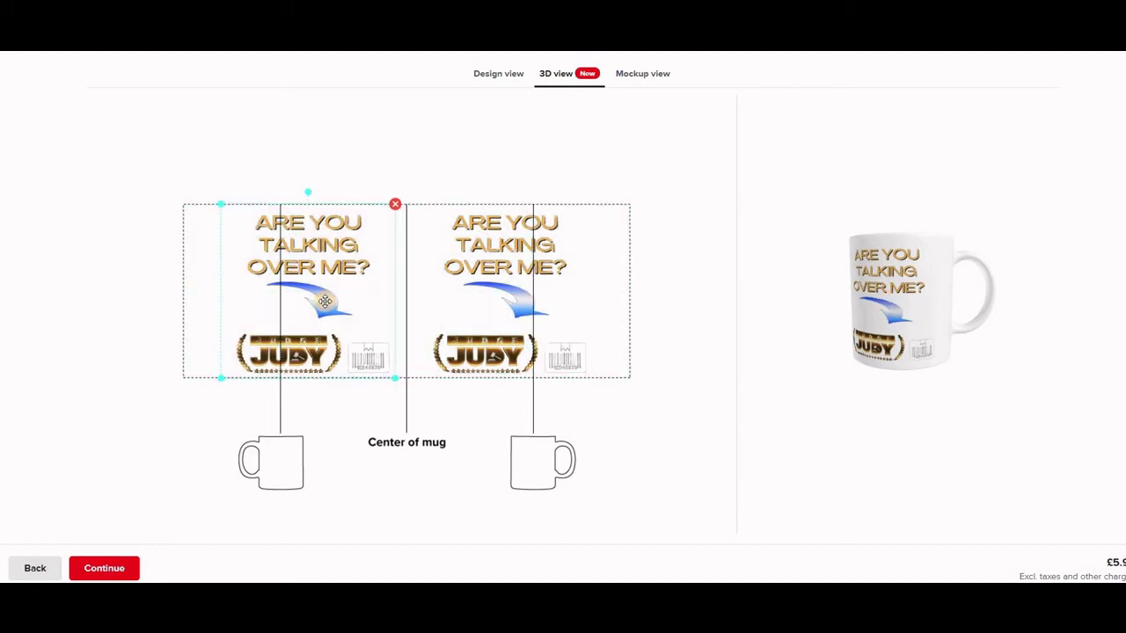
left_click_drag(316, 302, 315, 302)
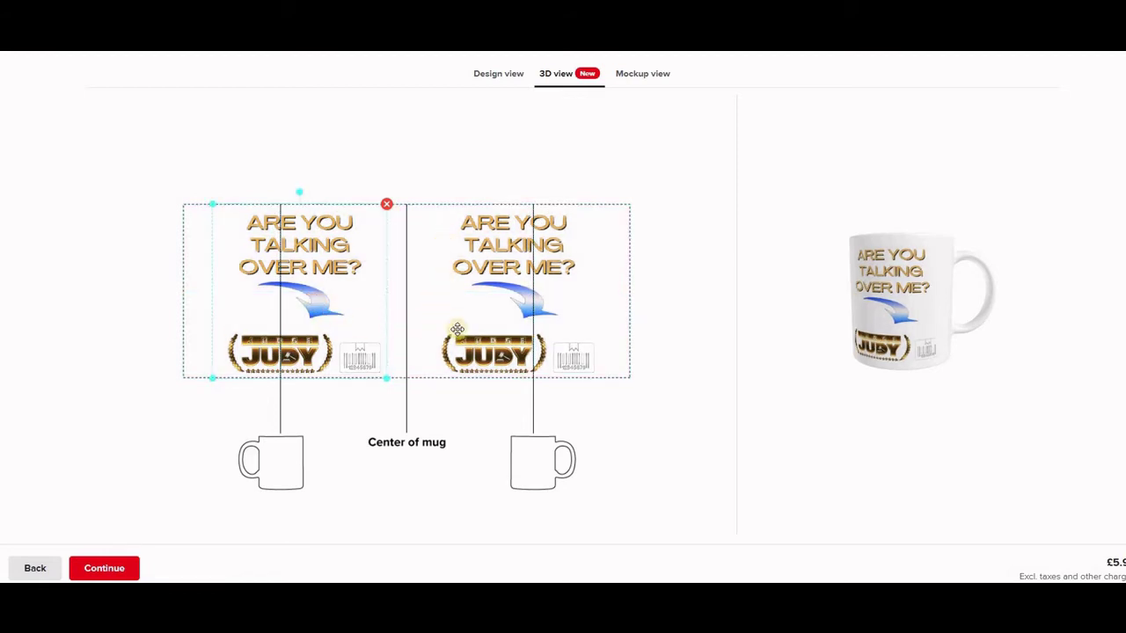
Check the transparent design in the mockup view and nudge it slightly toward the mug's centre in the 3D view
left_click(639, 76)
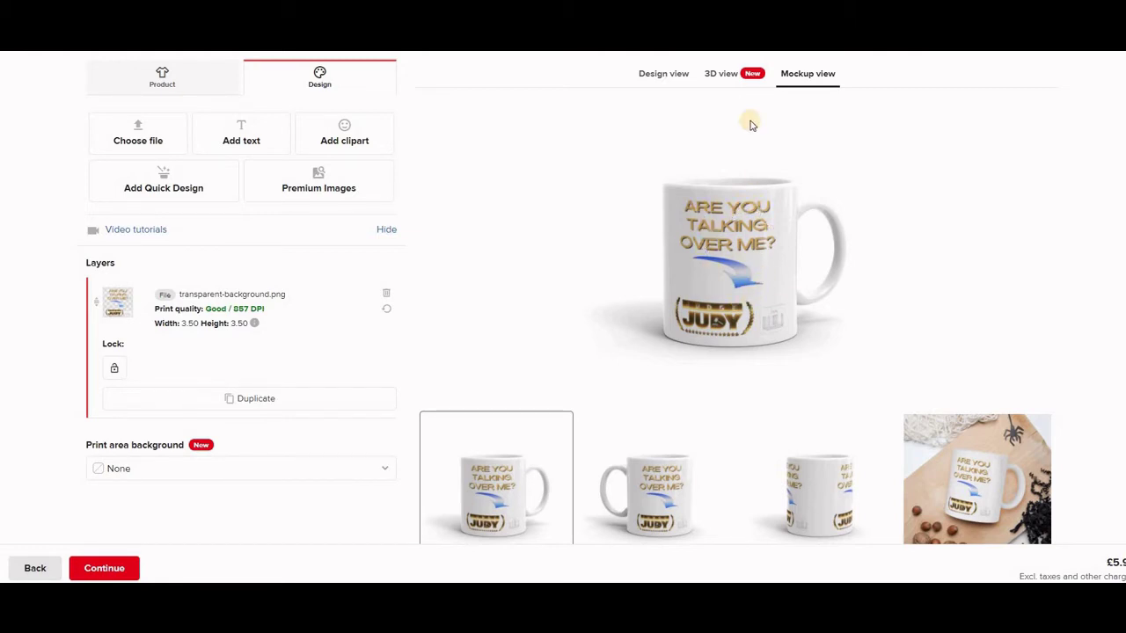
left_click(728, 77)
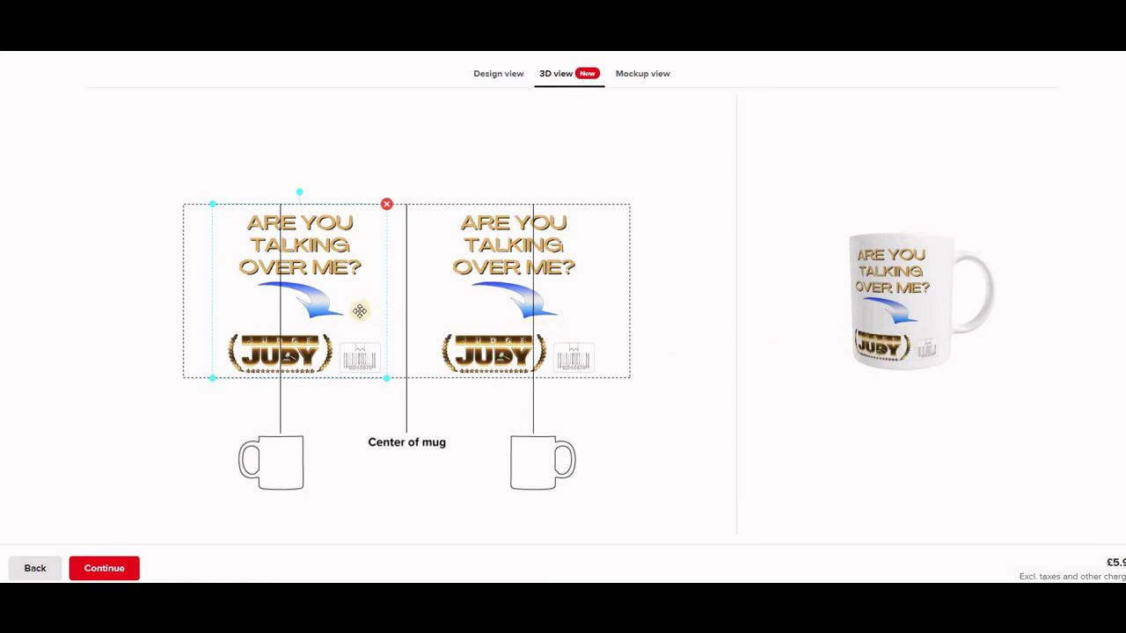
left_click_drag(359, 310, 363, 310)
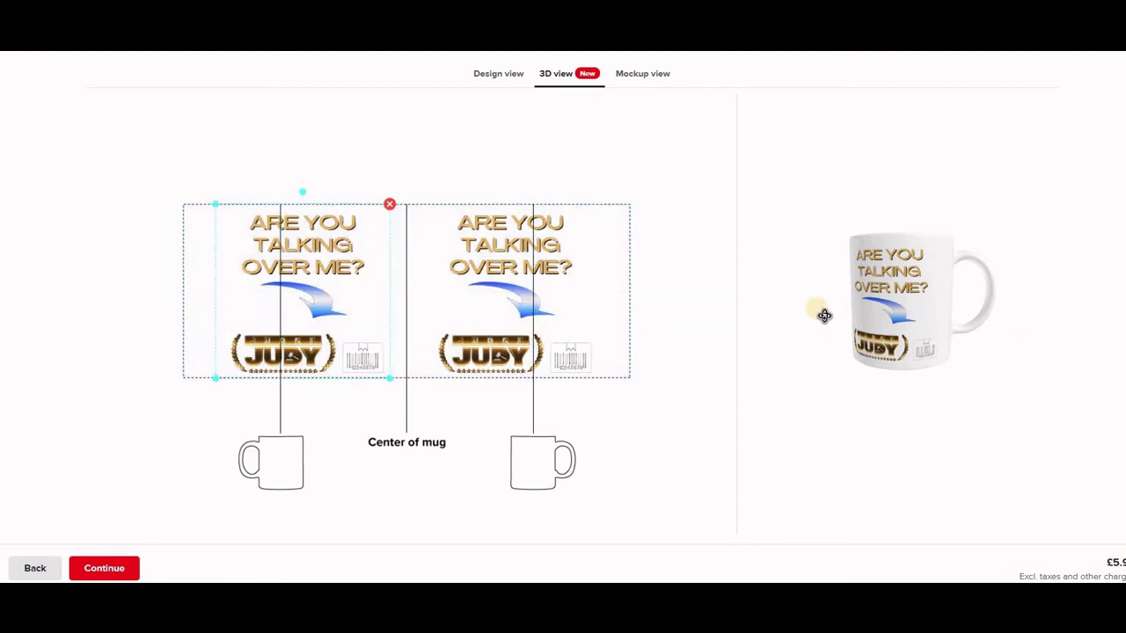
Preview the repositioned transparent design in the mockup view, including the handle-on-the-left and wooden-board mockups
left_click(635, 75)
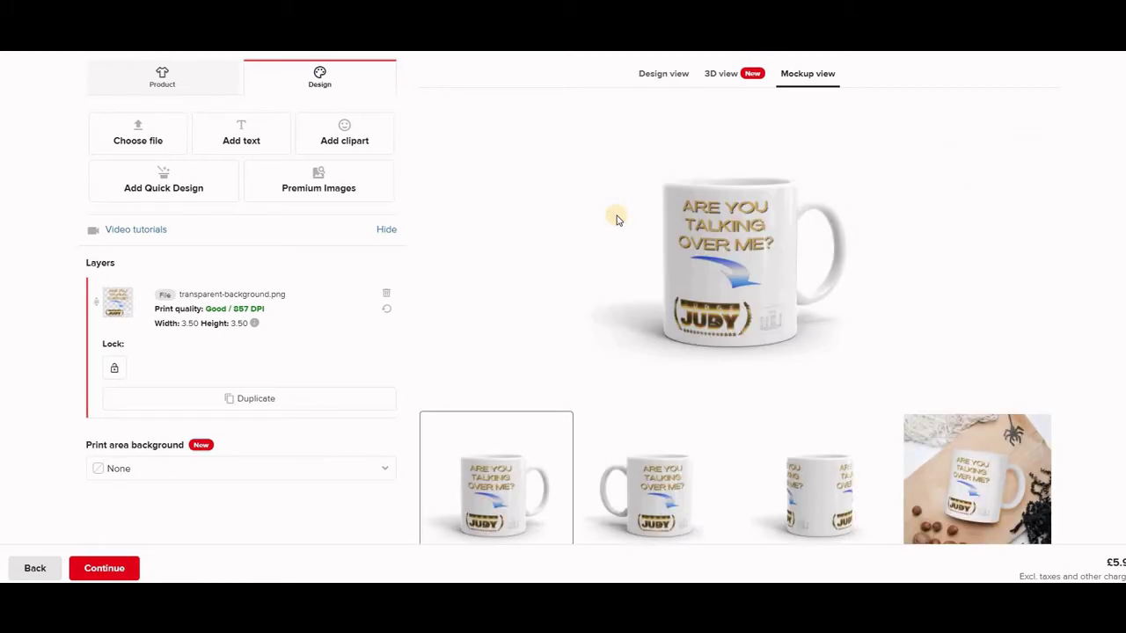
left_click(671, 501)
left_click(974, 494)
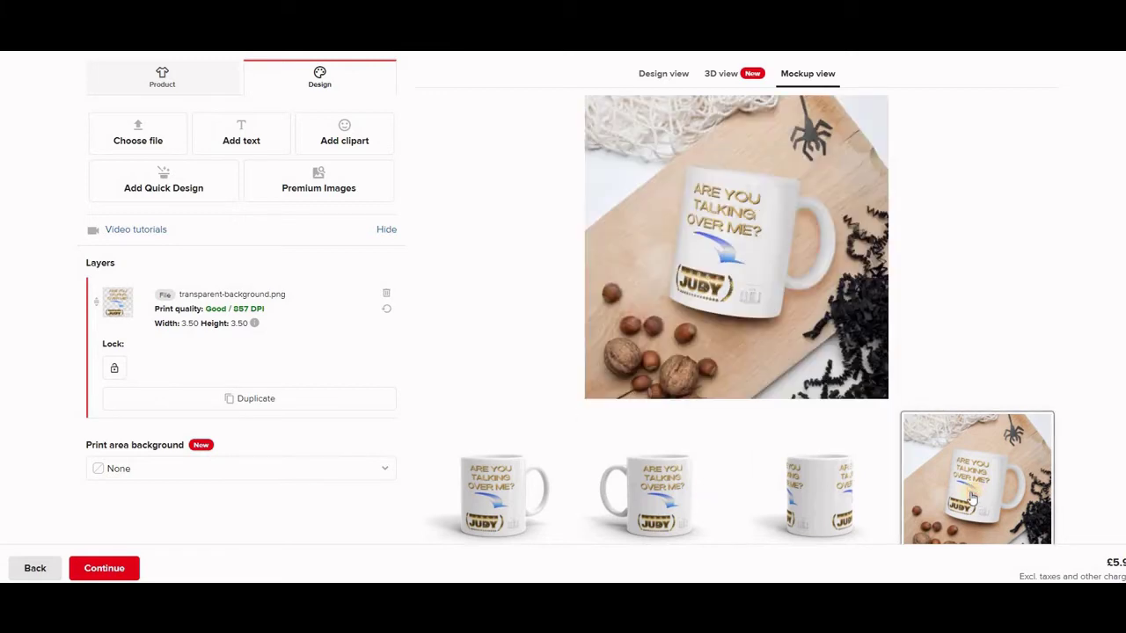
Preview the mug design in the Christmas-style scene and the plain left-handled mockup
scroll(857, 453, "down", 2)
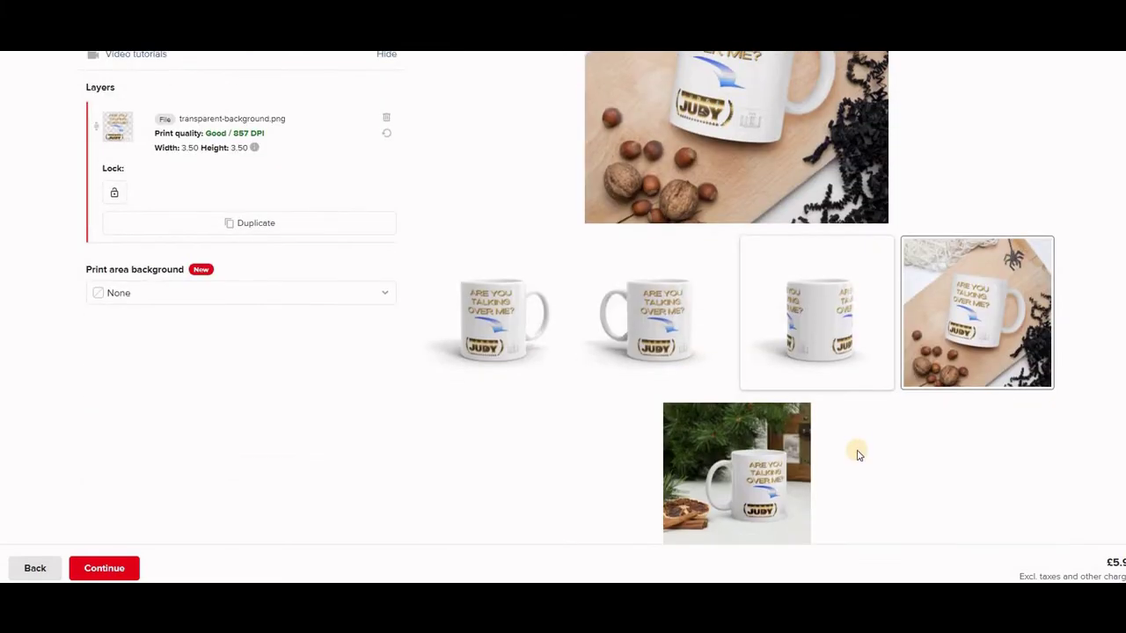
left_click(761, 488)
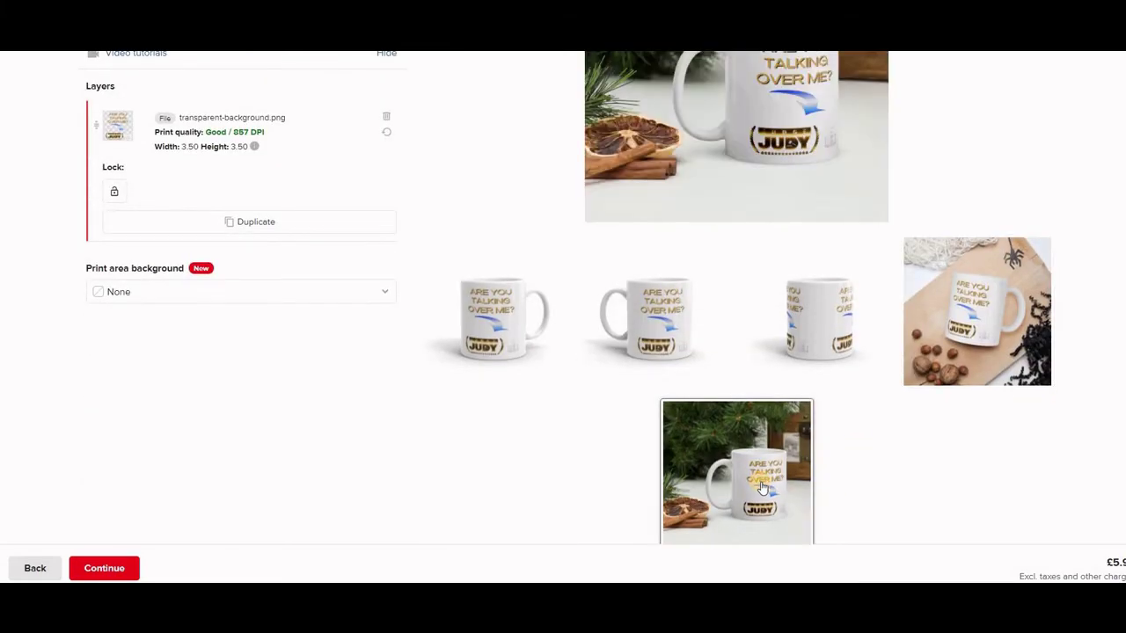
scroll(761, 488, "up", 2)
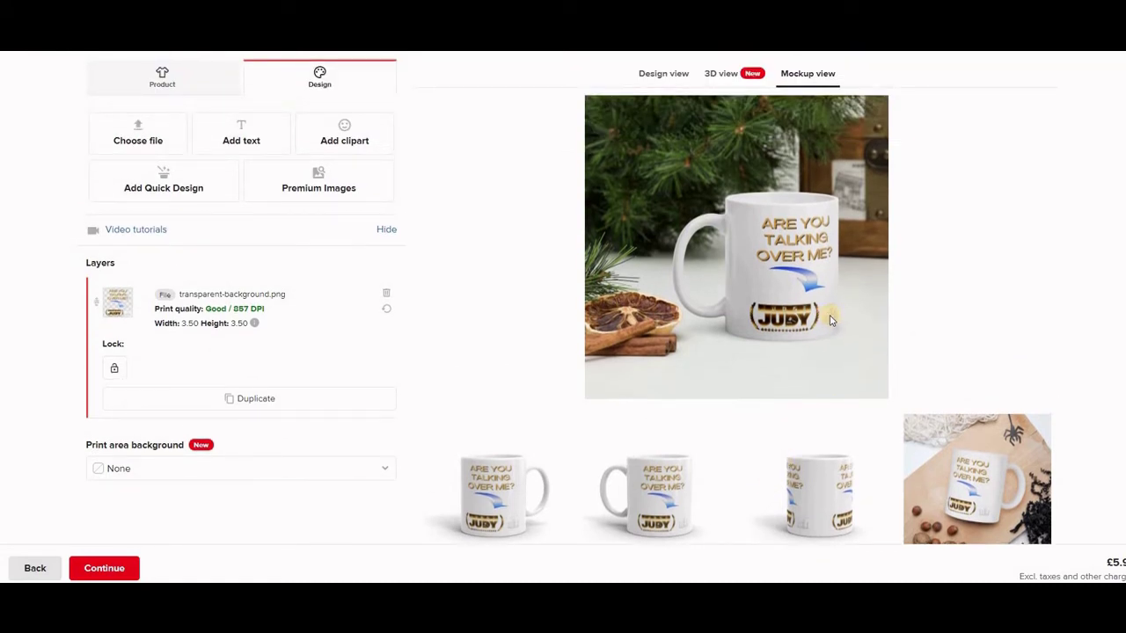
left_click(656, 484)
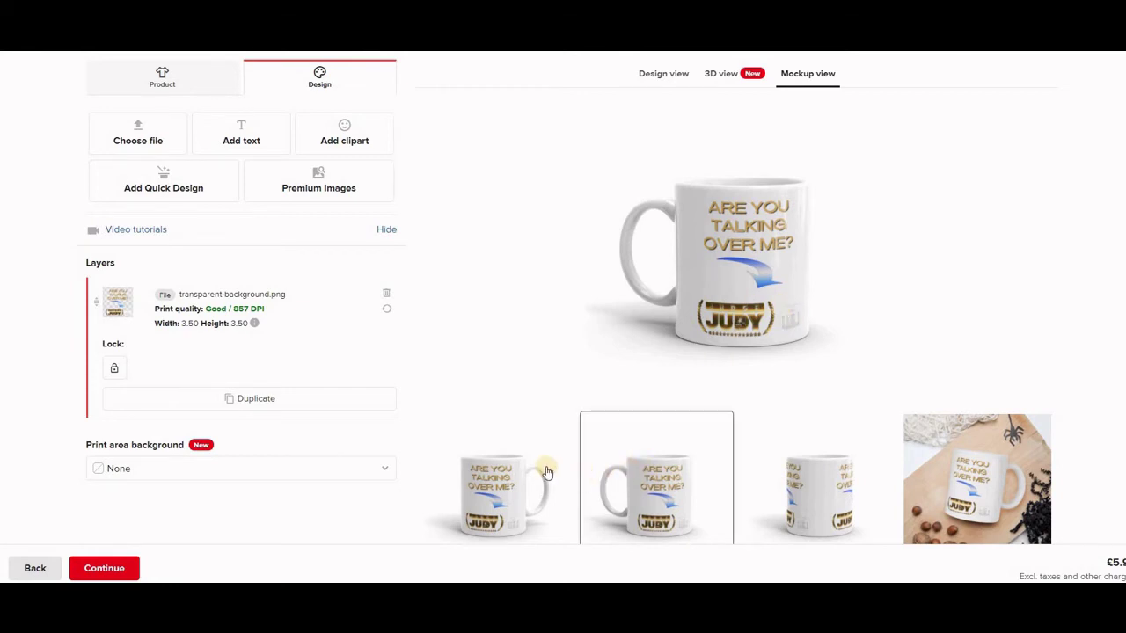
Leave the mug design without saving and open the Unisex Basic Softstyle T-Shirt | Gildan 64000 from the men's T-shirts
left_click(36, 569)
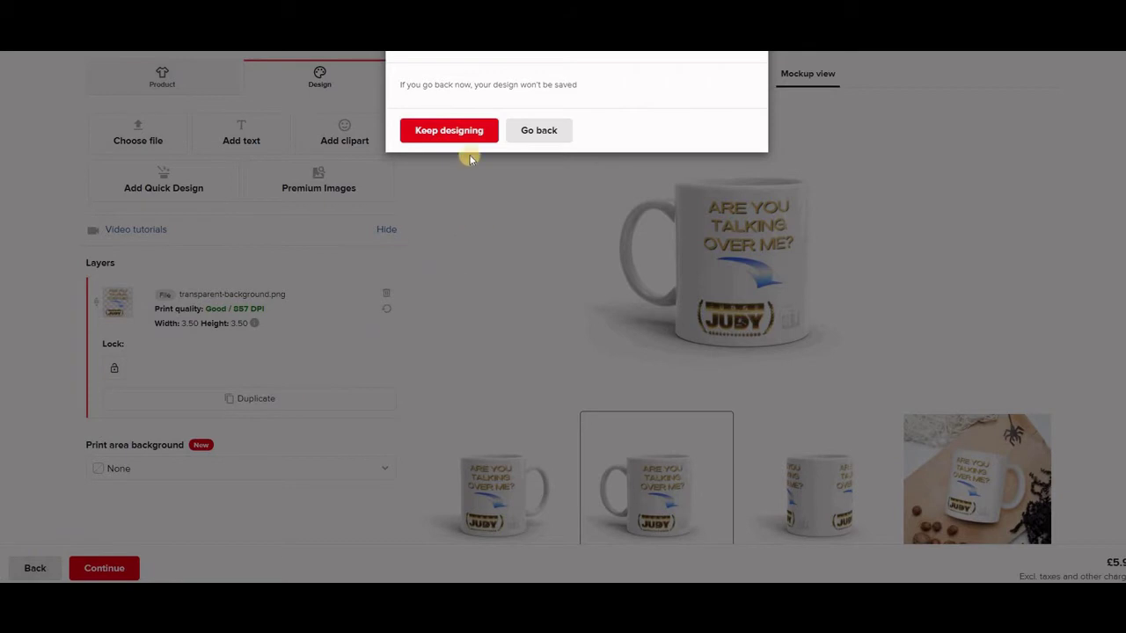
left_click(539, 131)
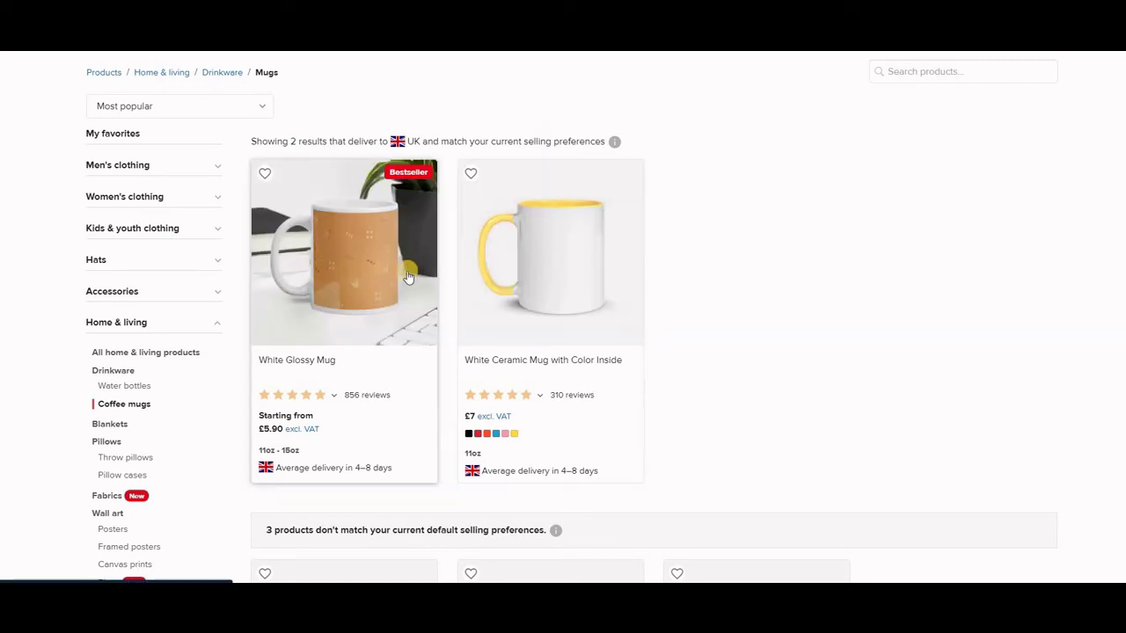
left_click(220, 169)
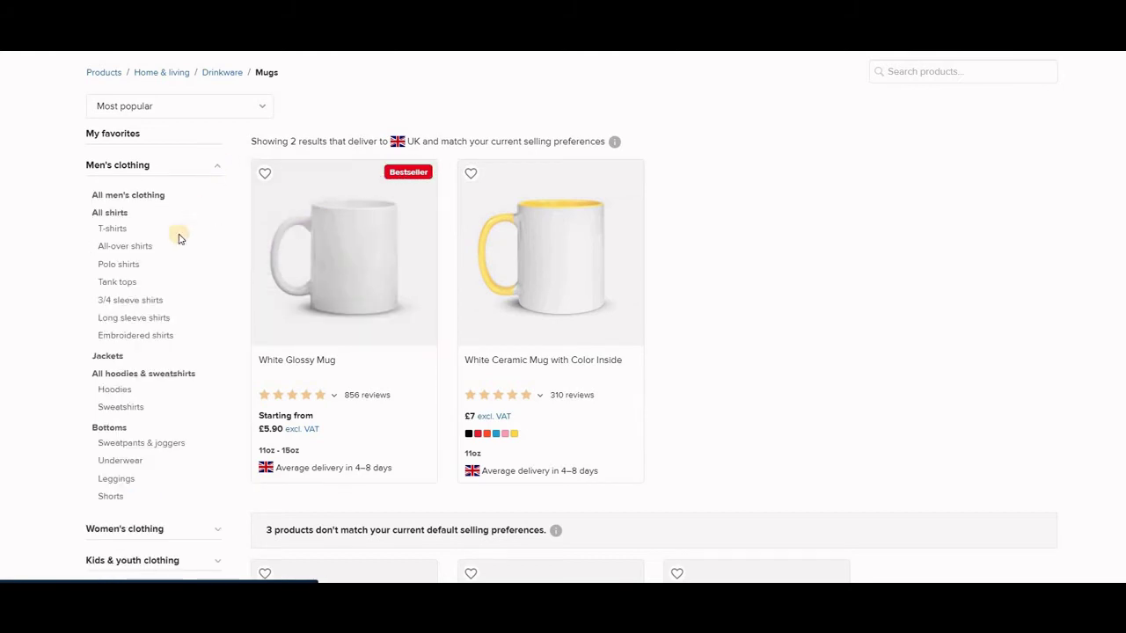
left_click(113, 226)
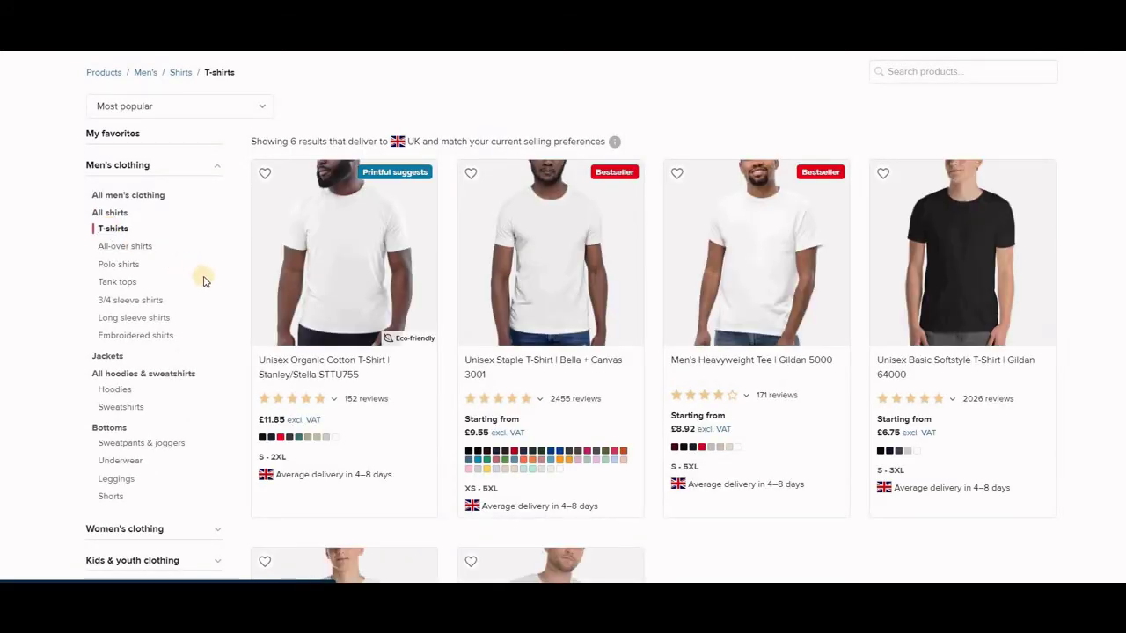
left_click(340, 291)
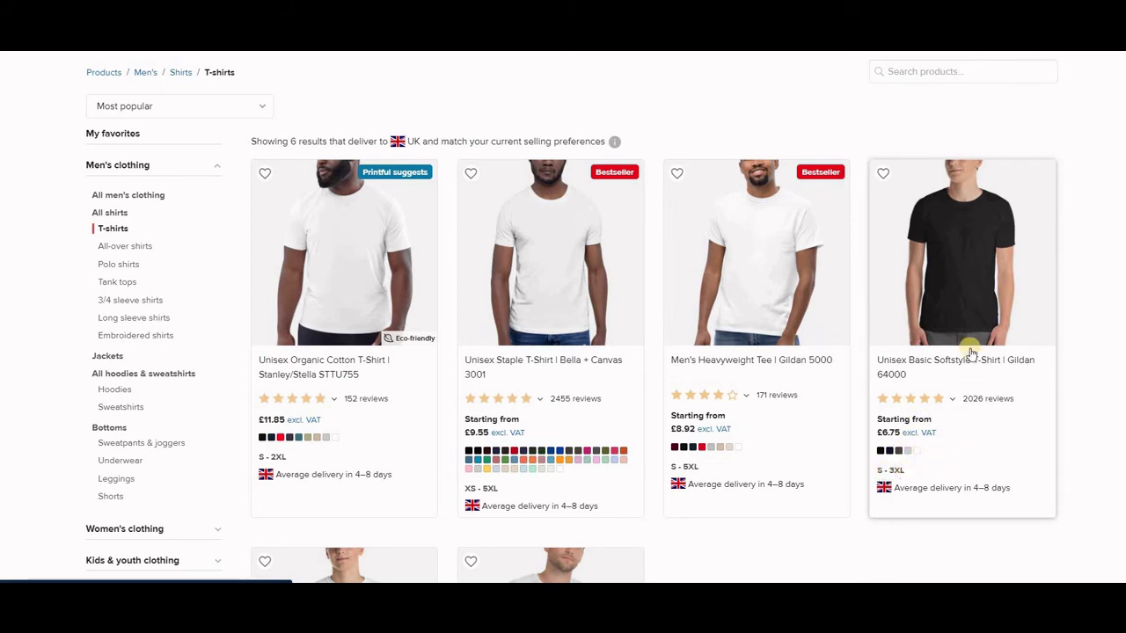
left_click(961, 259)
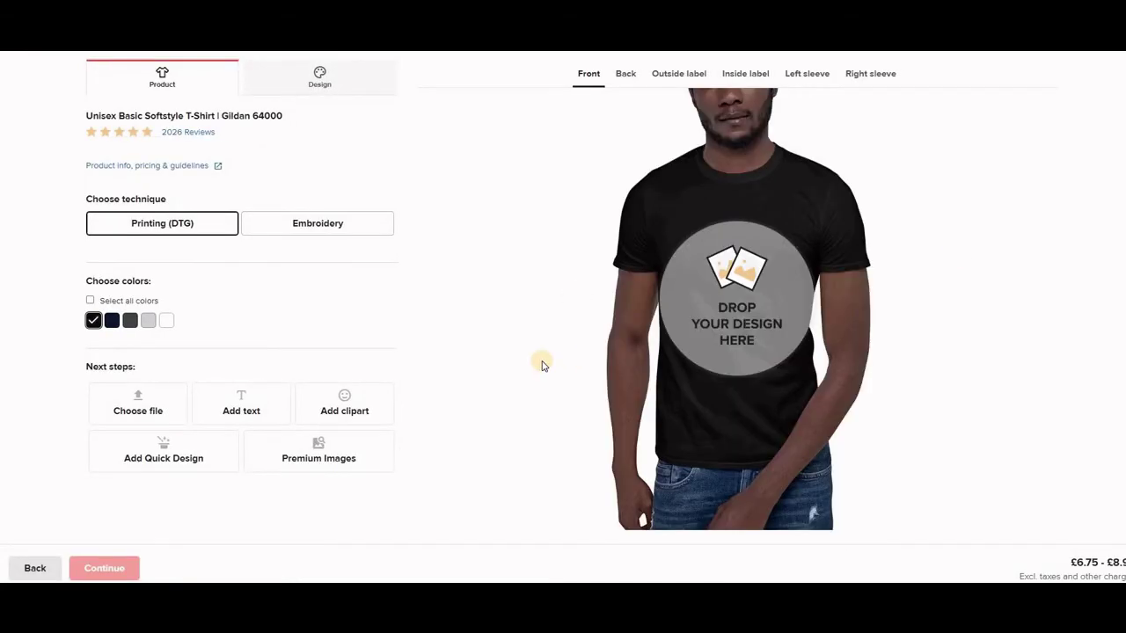
Add Navy to the shirt's selected colours alongside Black, leaving Dark Heather unselected
left_click(111, 322)
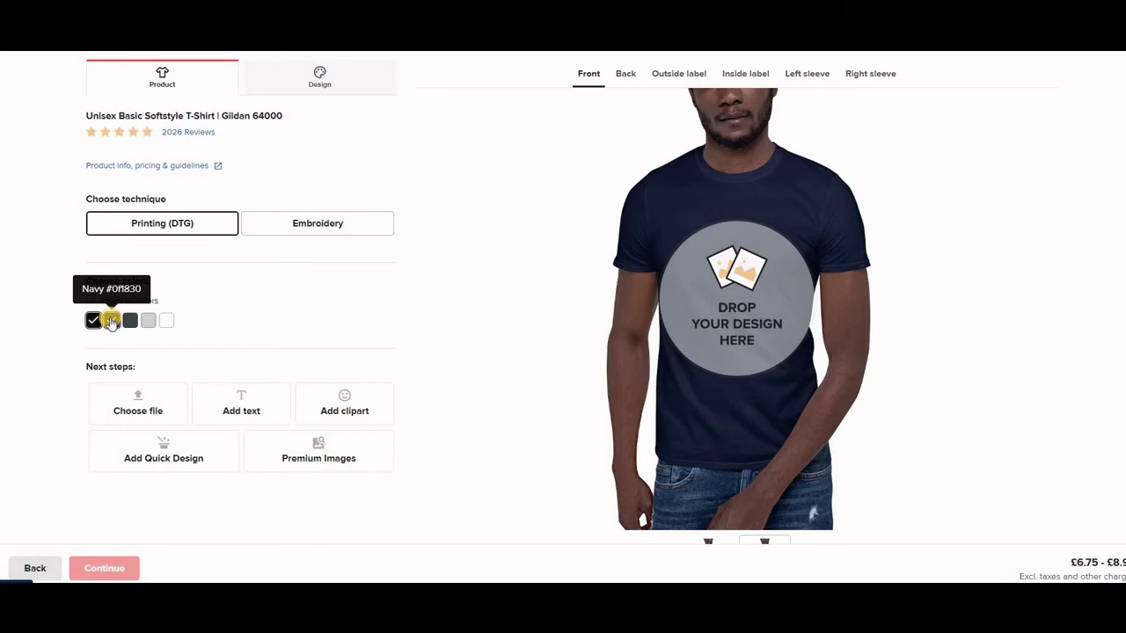
left_click(130, 322)
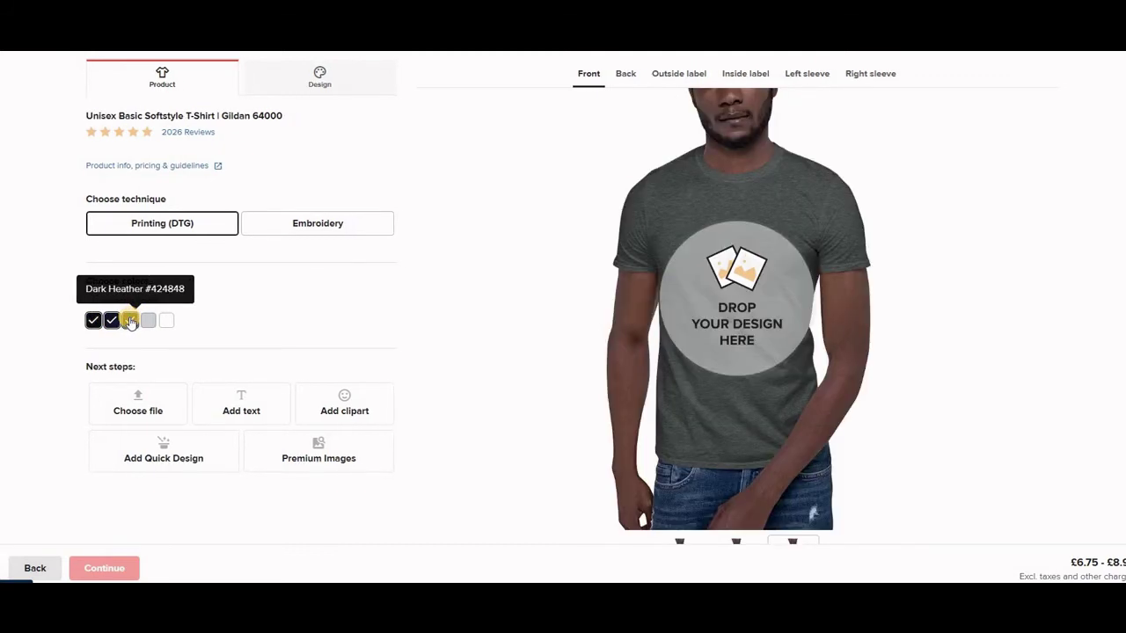
left_click(130, 322)
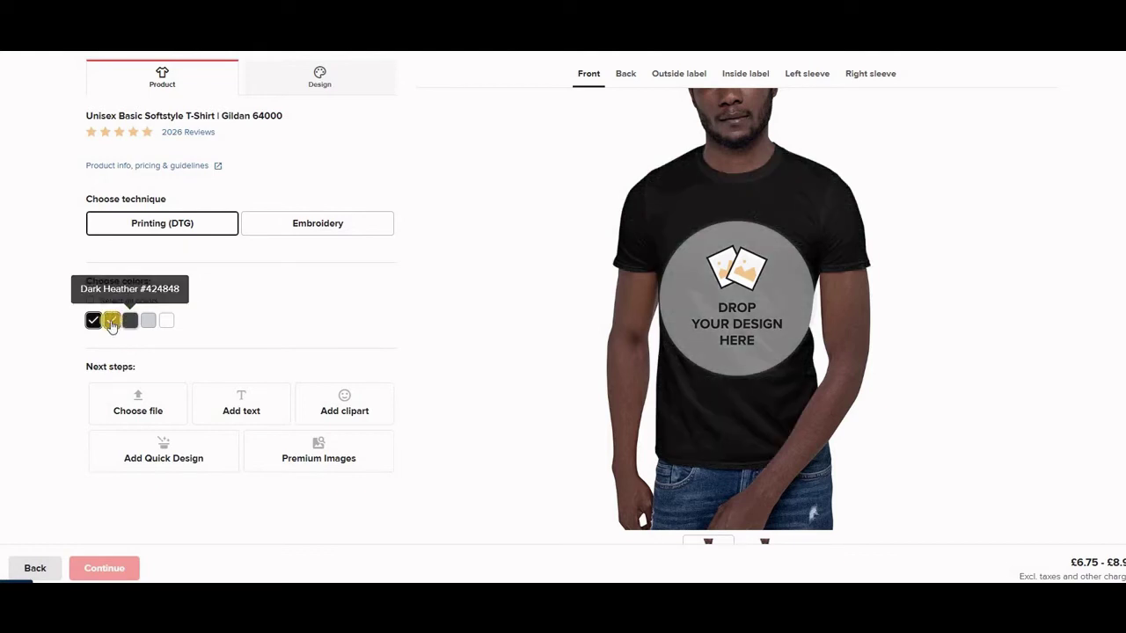
Place transparent-background.png from the file library on the front of the T-shirt
left_click(142, 403)
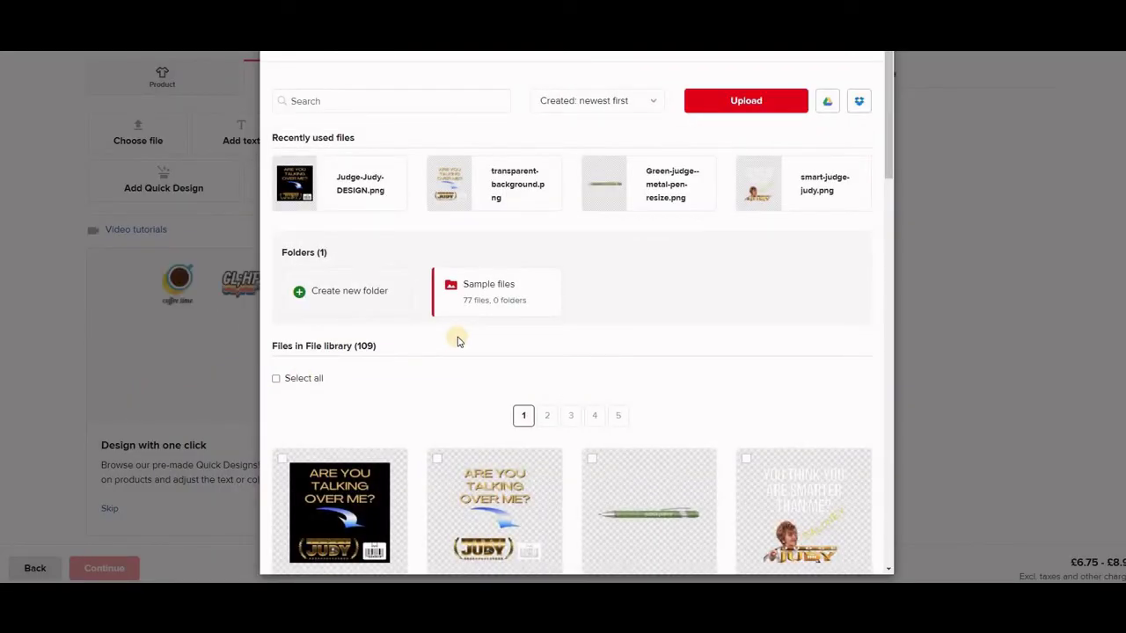
scroll(457, 341, "down", 1)
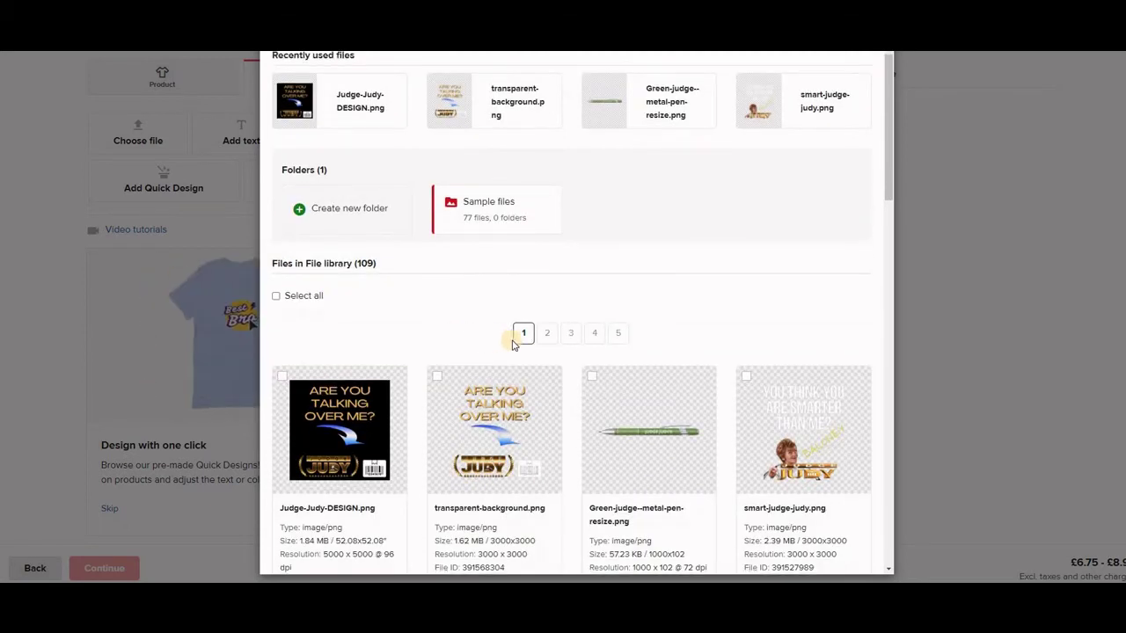
mouse_move(516, 399)
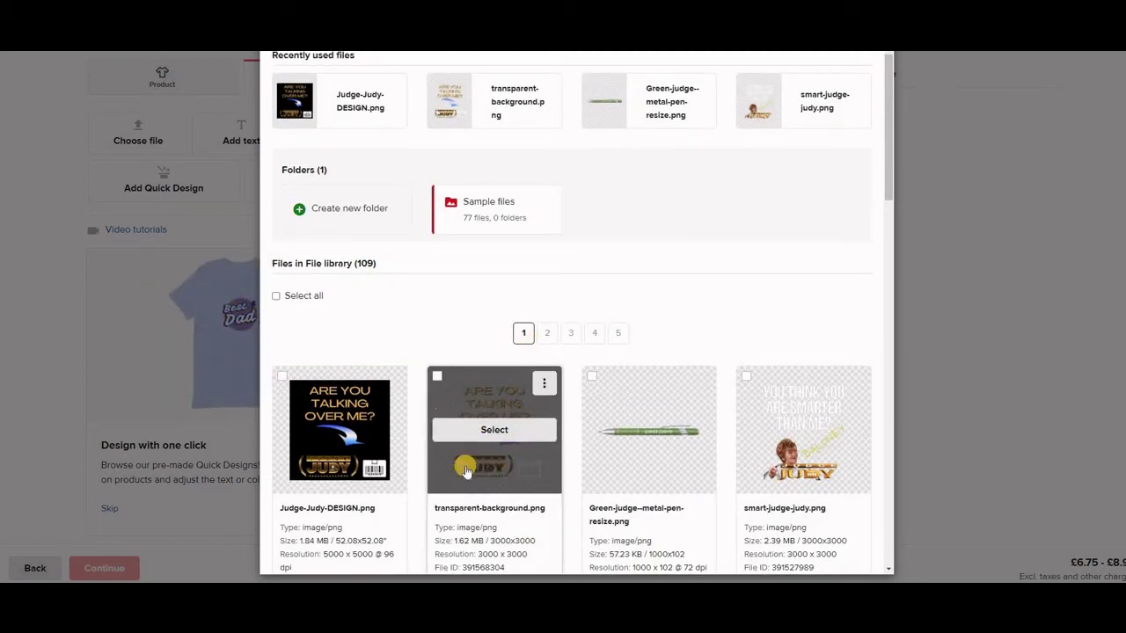
left_click(493, 430)
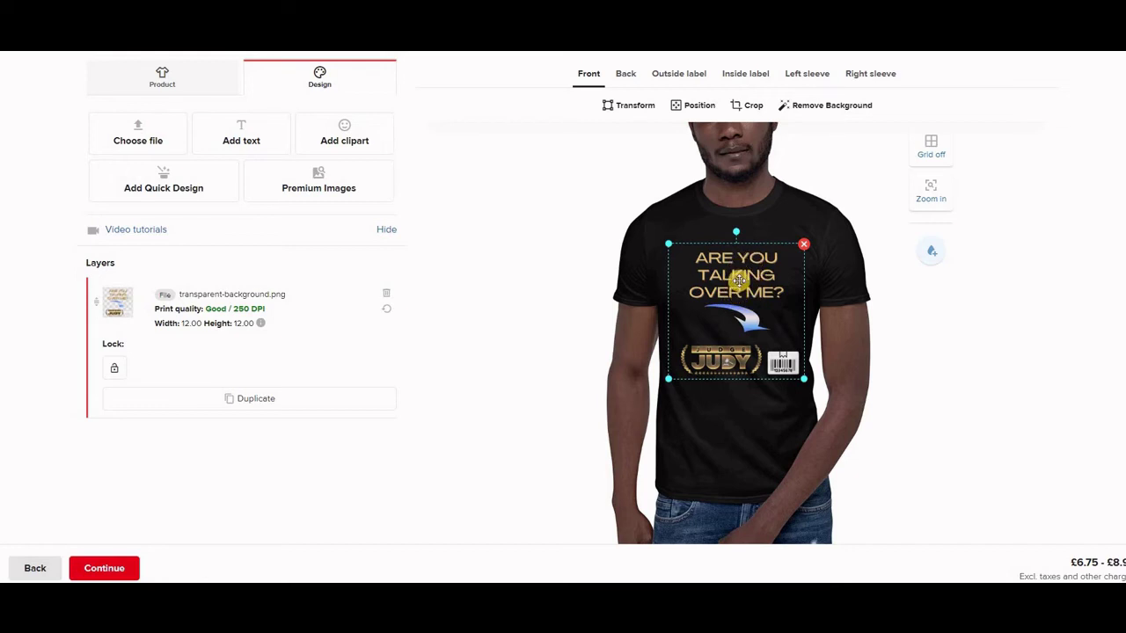
Inspect the front print on the black shirt up close, then return to the full shirt view
left_click(930, 190)
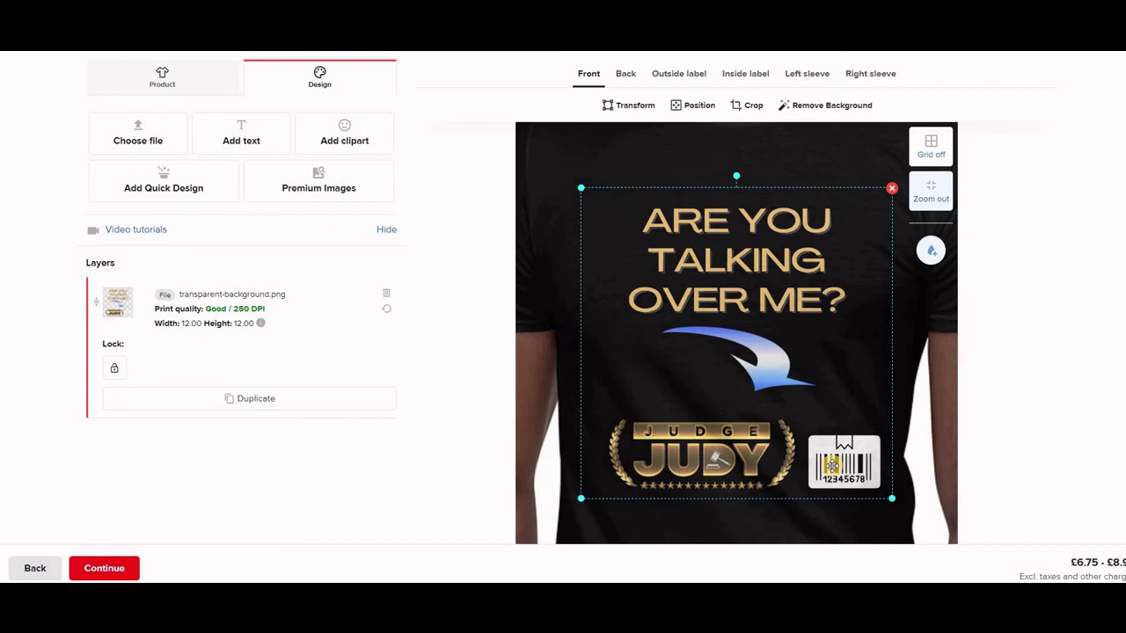
left_click(928, 197)
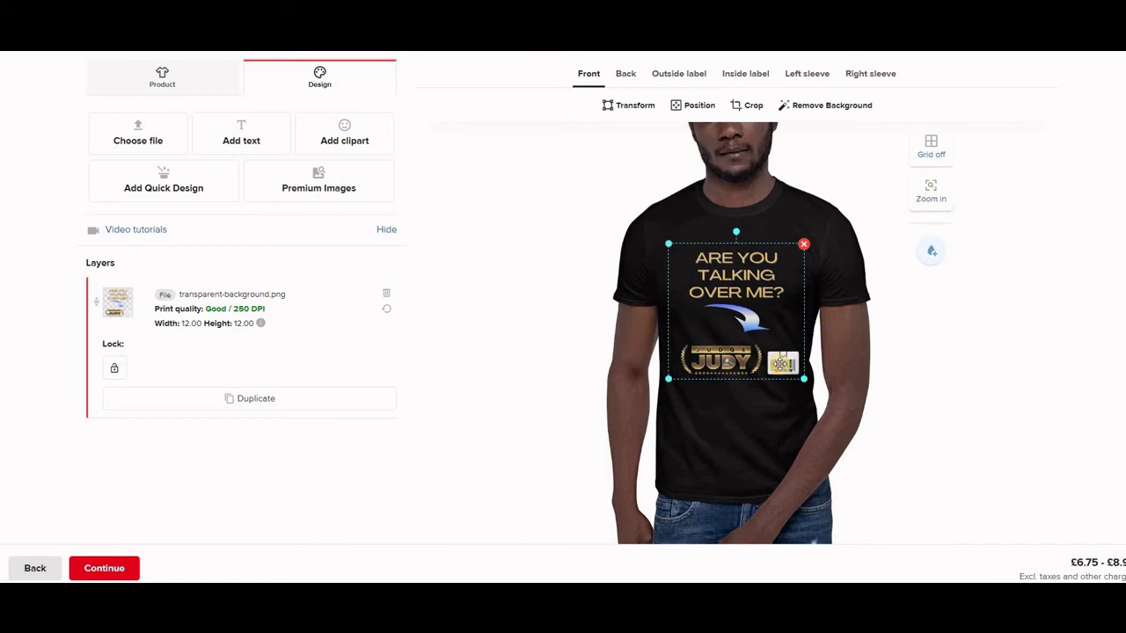
left_click(928, 193)
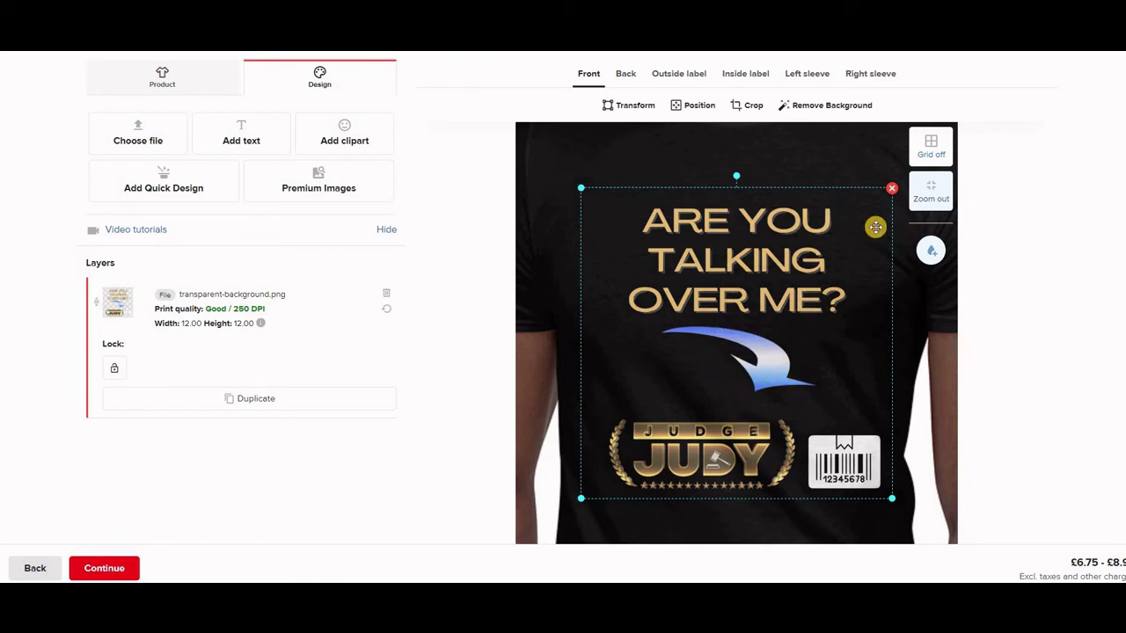
left_click(937, 190)
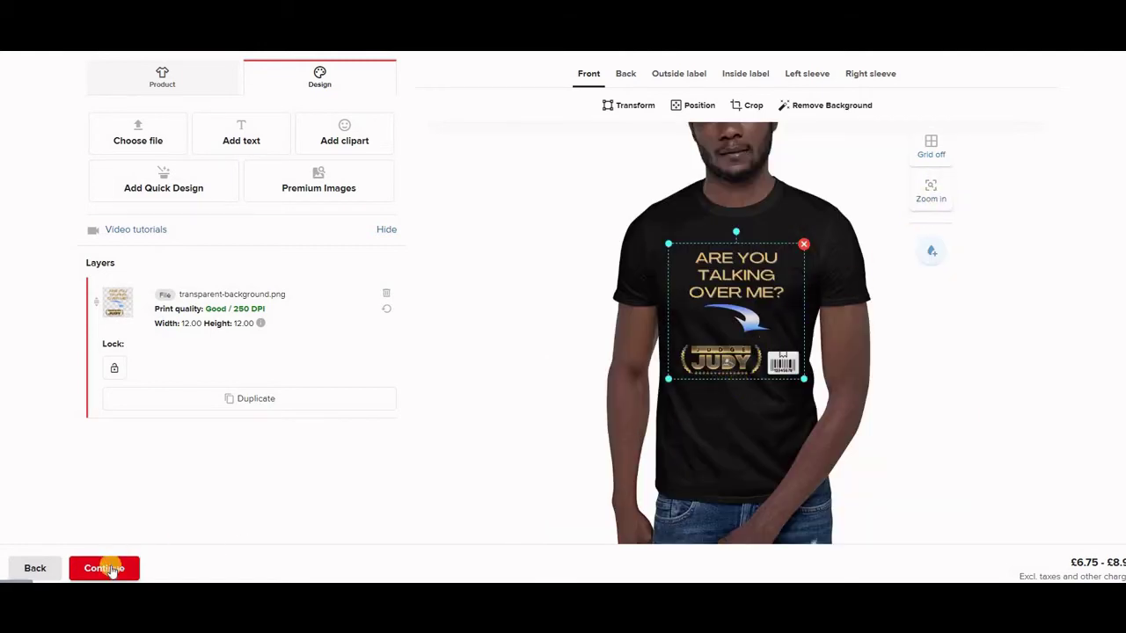
Preview the design on the Navy shirt and check its print details up close
scroll(435, 410, "down", 2)
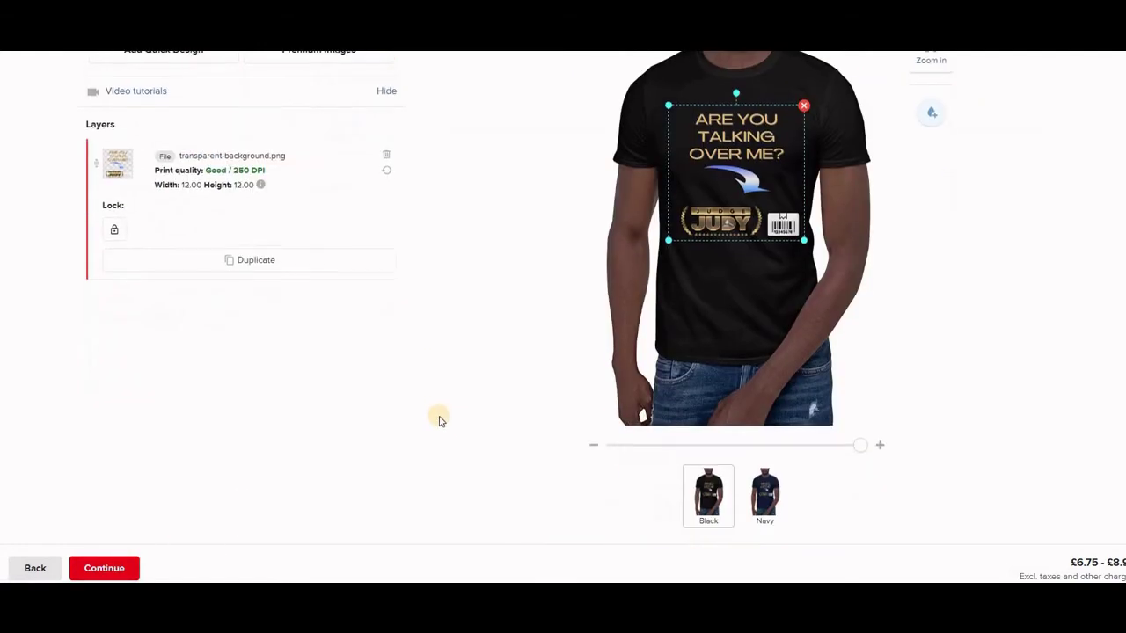
left_click(767, 493)
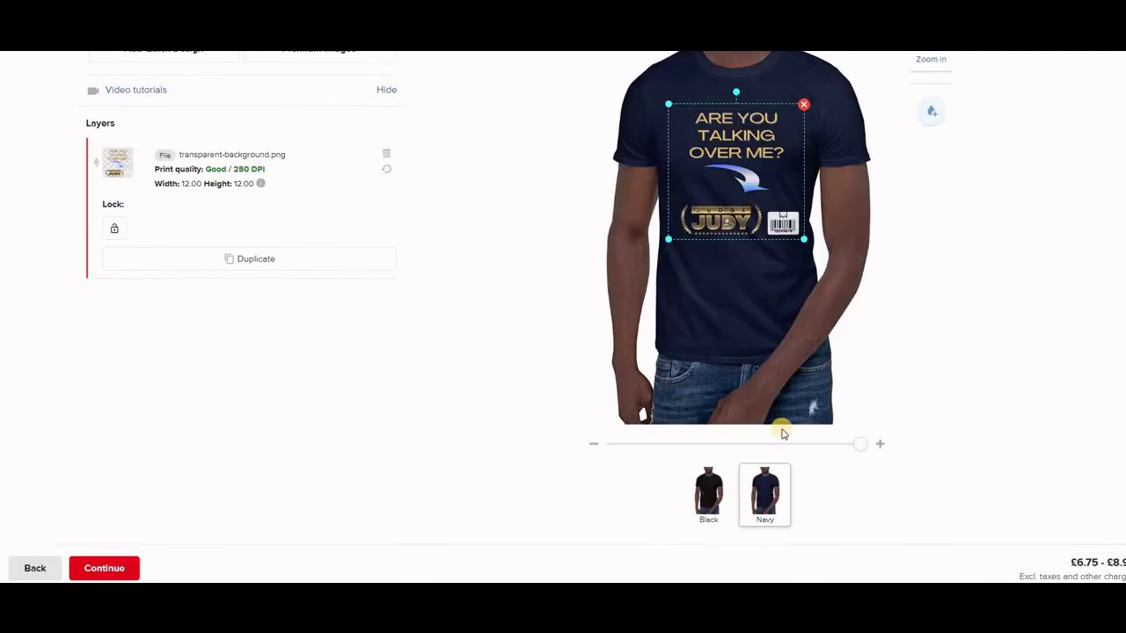
left_click(920, 226)
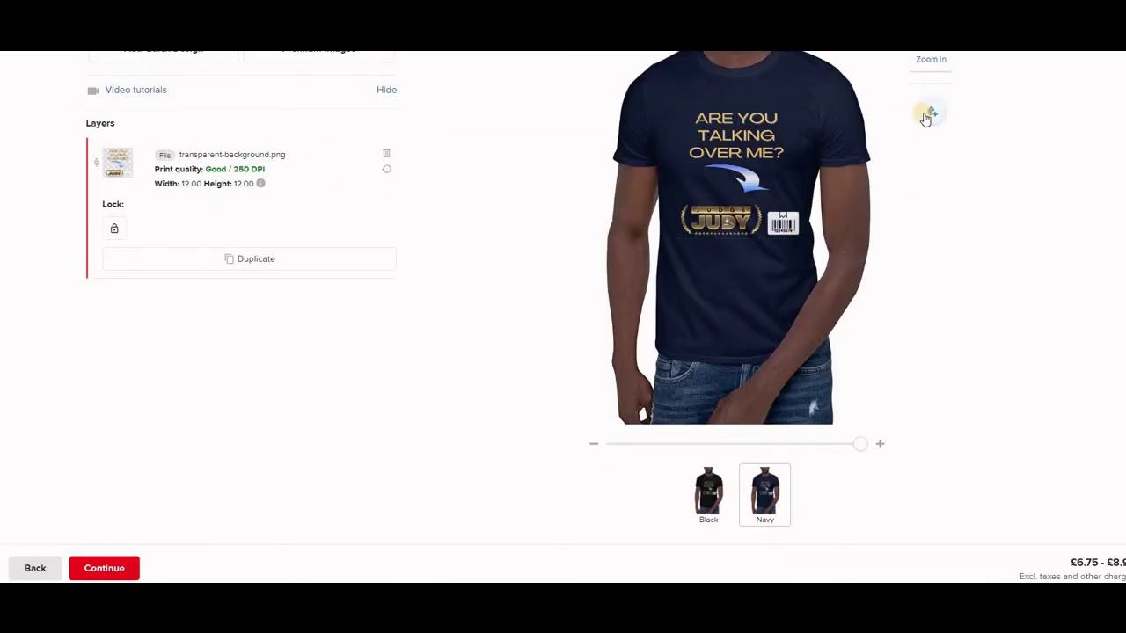
left_click(937, 62)
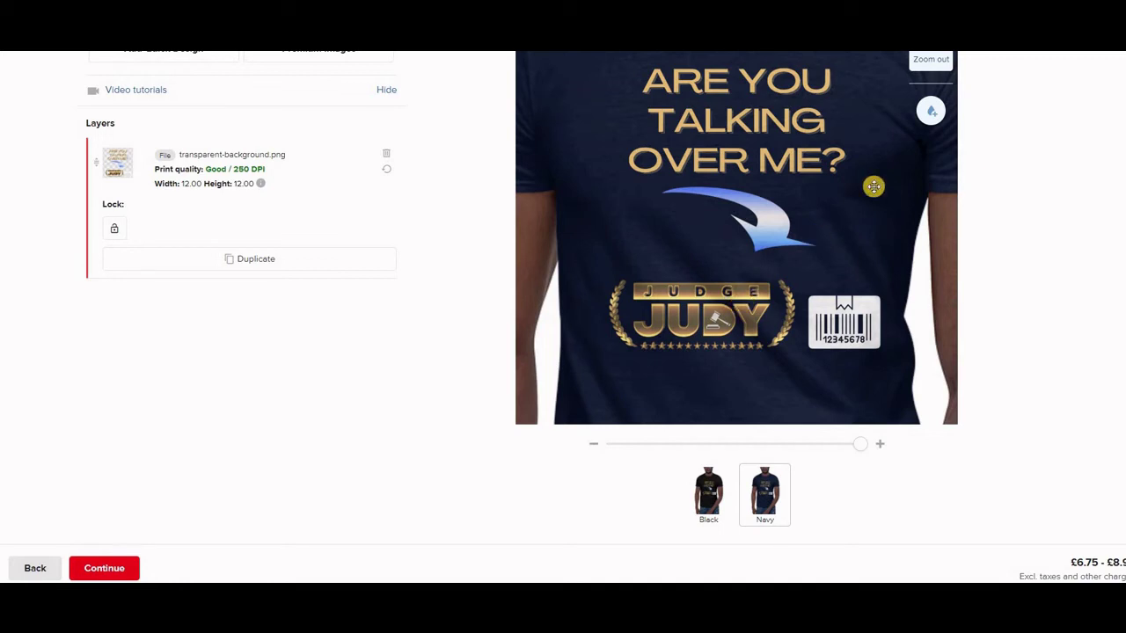
left_click(925, 63)
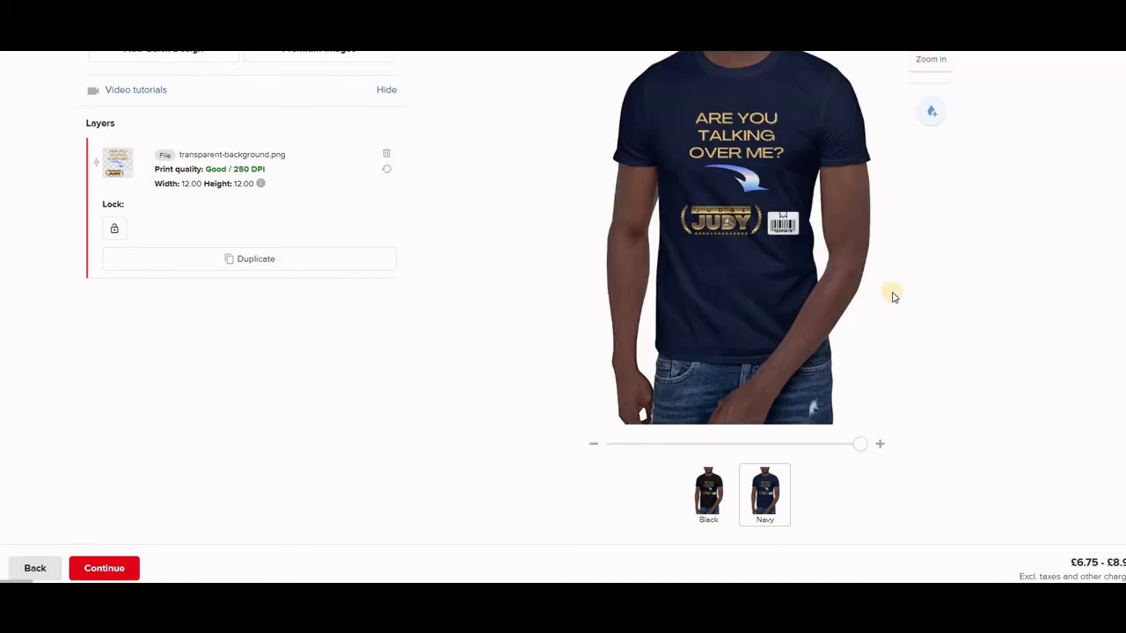
scroll(893, 297, "up", 2)
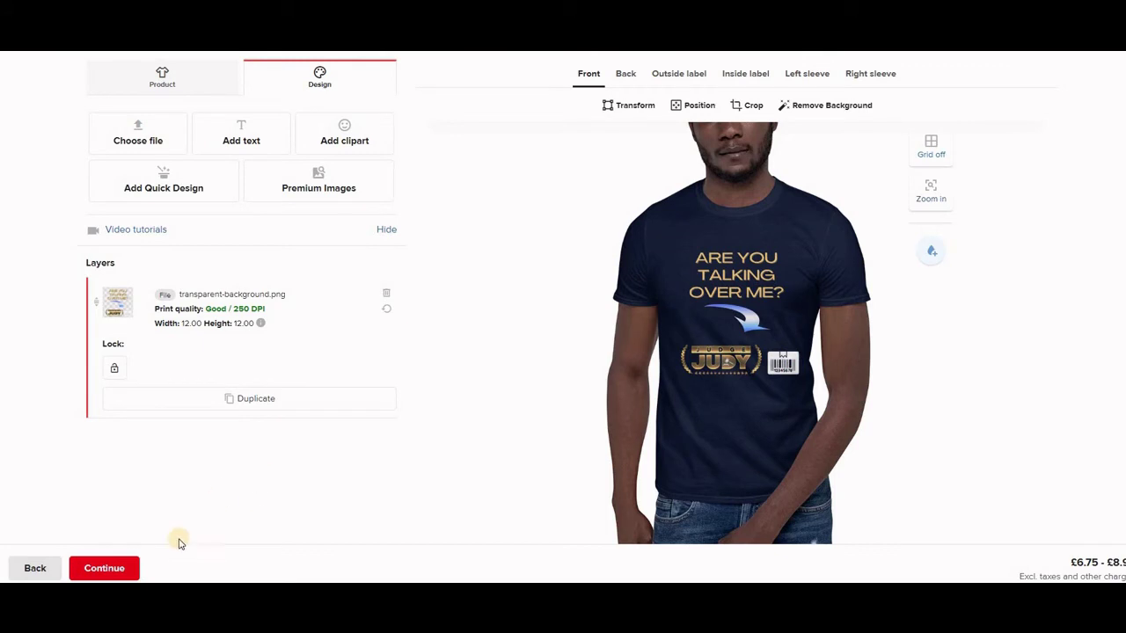
Finish the T-shirt design and save it as a product template titled Short-Sleeve Unisex T-Shirt
left_click(99, 570)
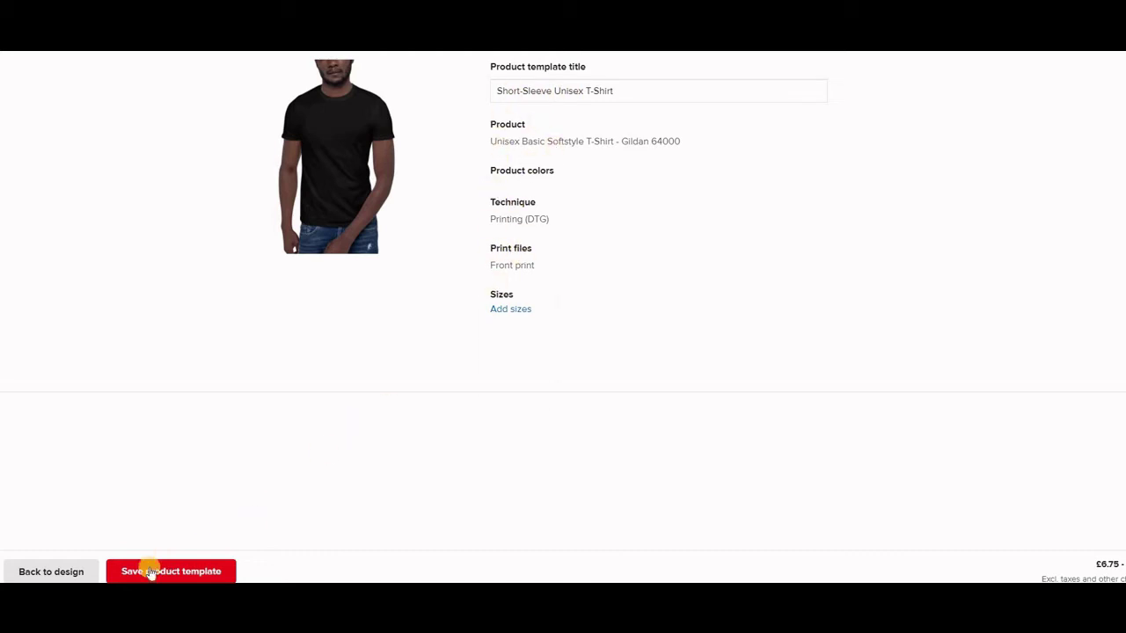
left_click(178, 572)
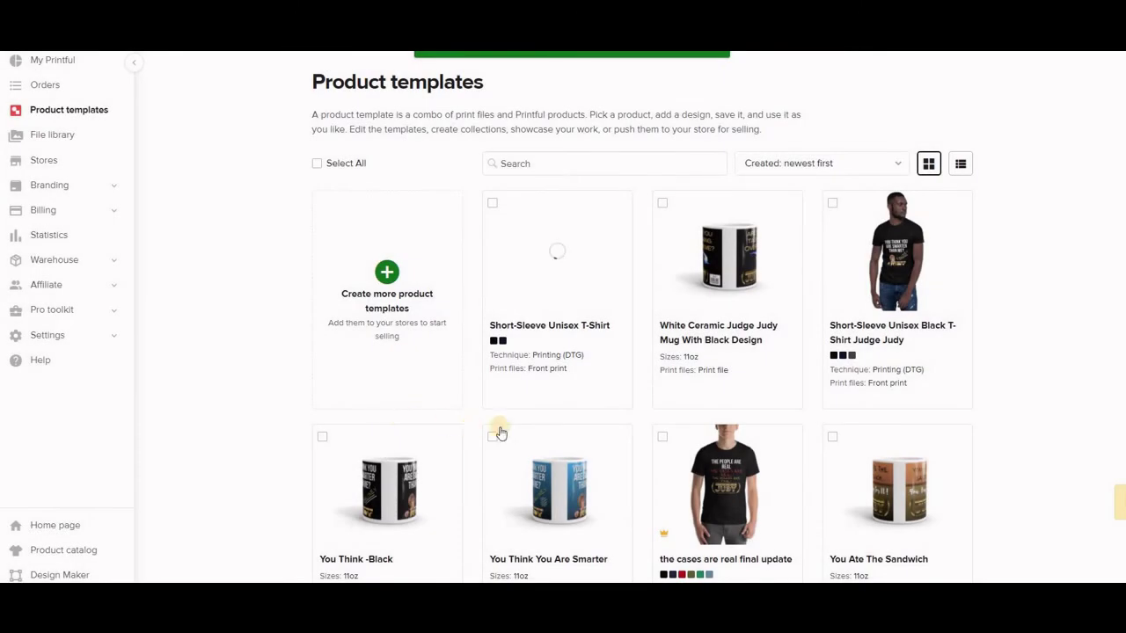
Review the actions available for the saved Short-Sleeve Unisex T-Shirt template
mouse_move(603, 269)
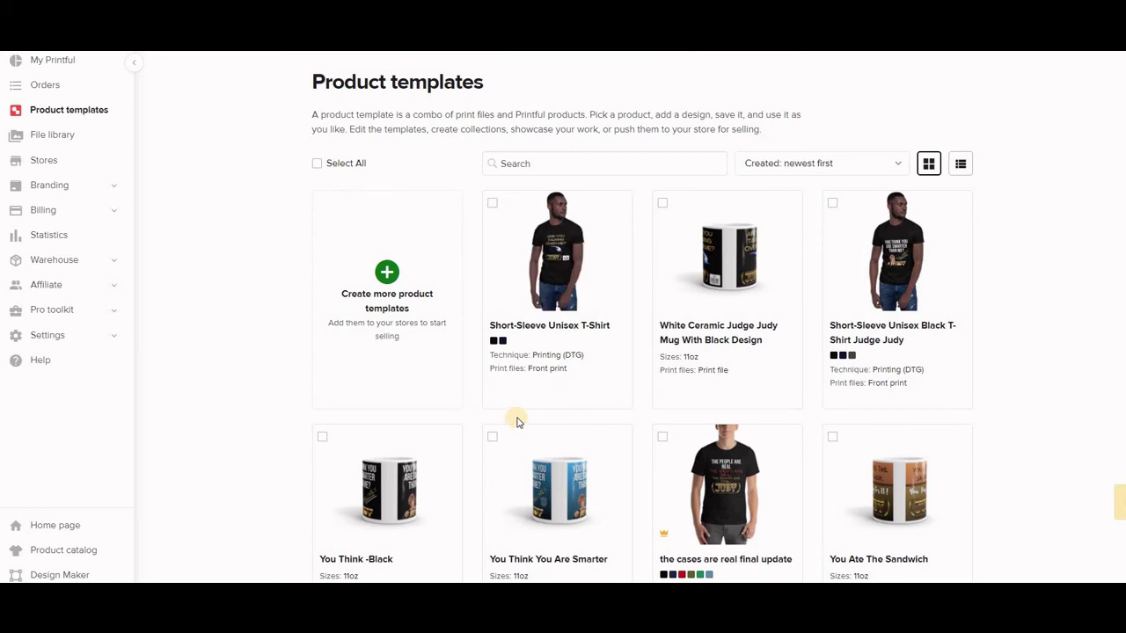
mouse_move(520, 408)
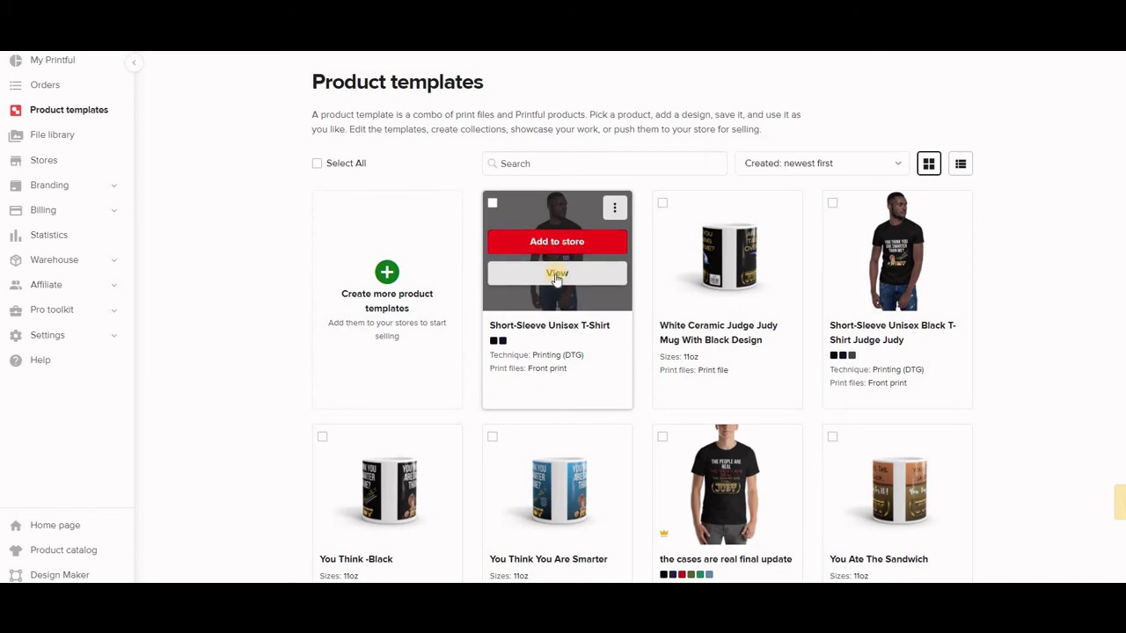
left_click(615, 209)
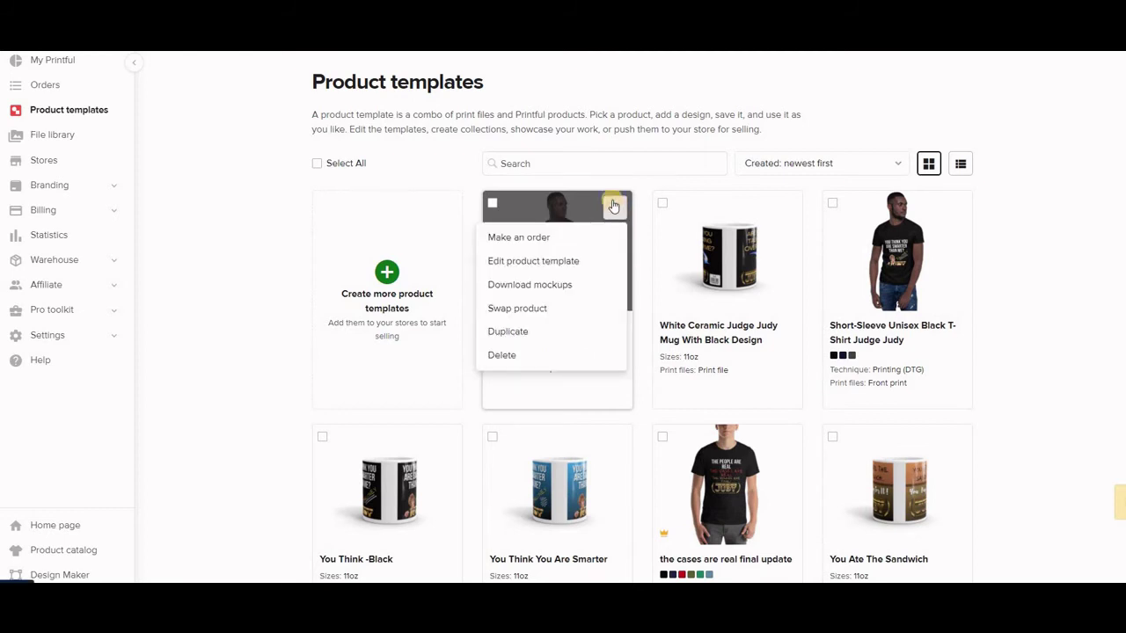
left_click(613, 207)
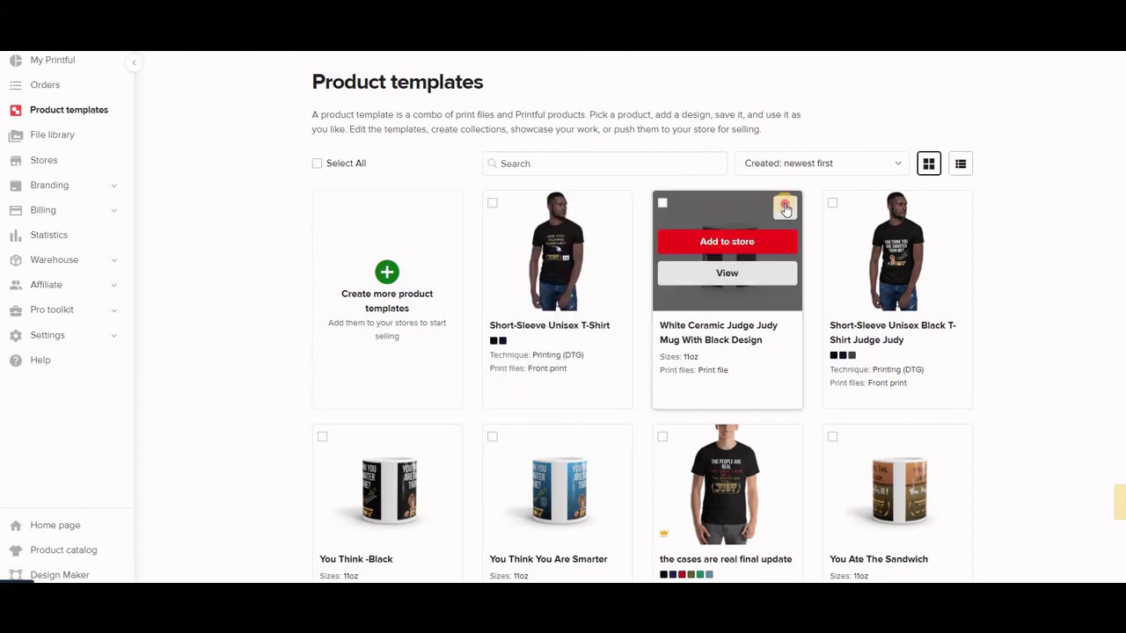
Create a custom mockup of the White Ceramic Judge Judy Mug using the Default - Handle on Right style and the White tile 2 background
left_click(784, 207)
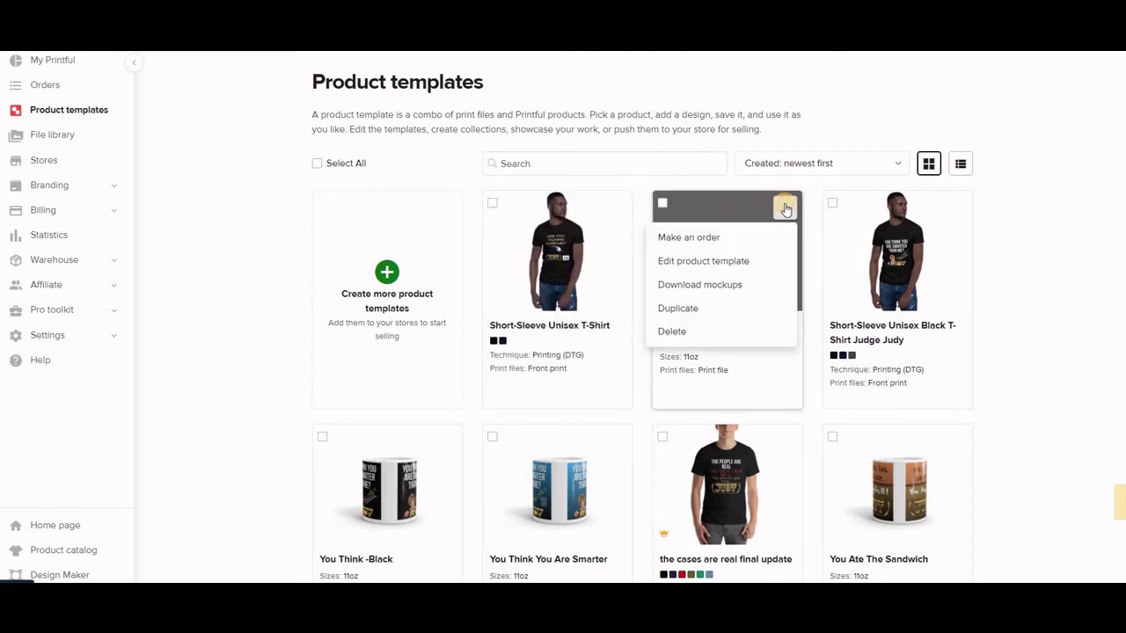
left_click(691, 285)
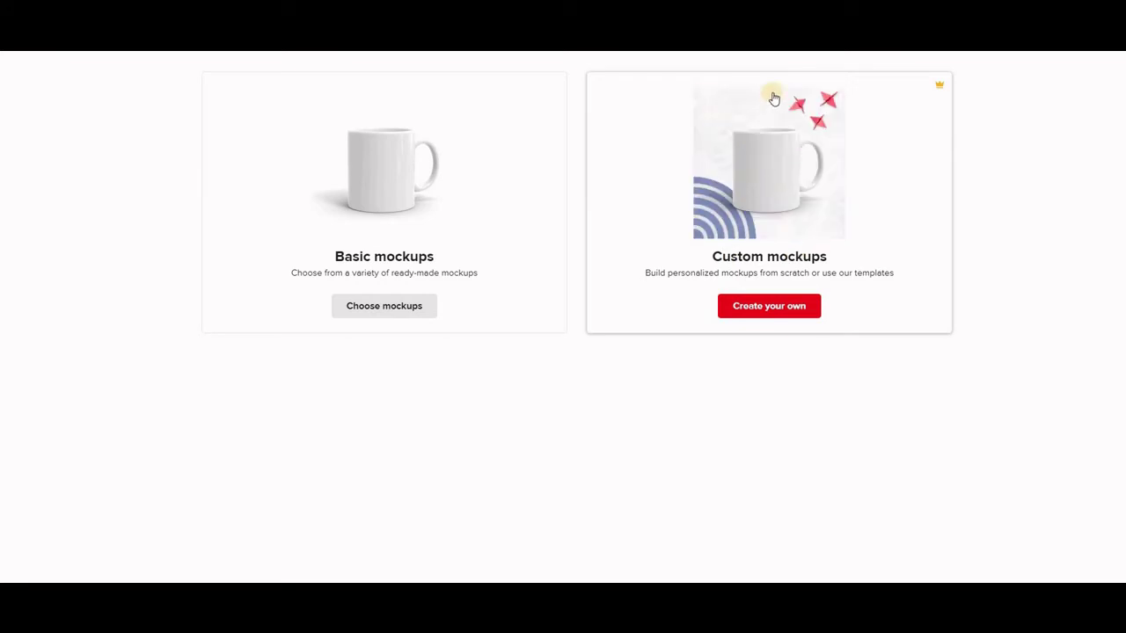
left_click(786, 311)
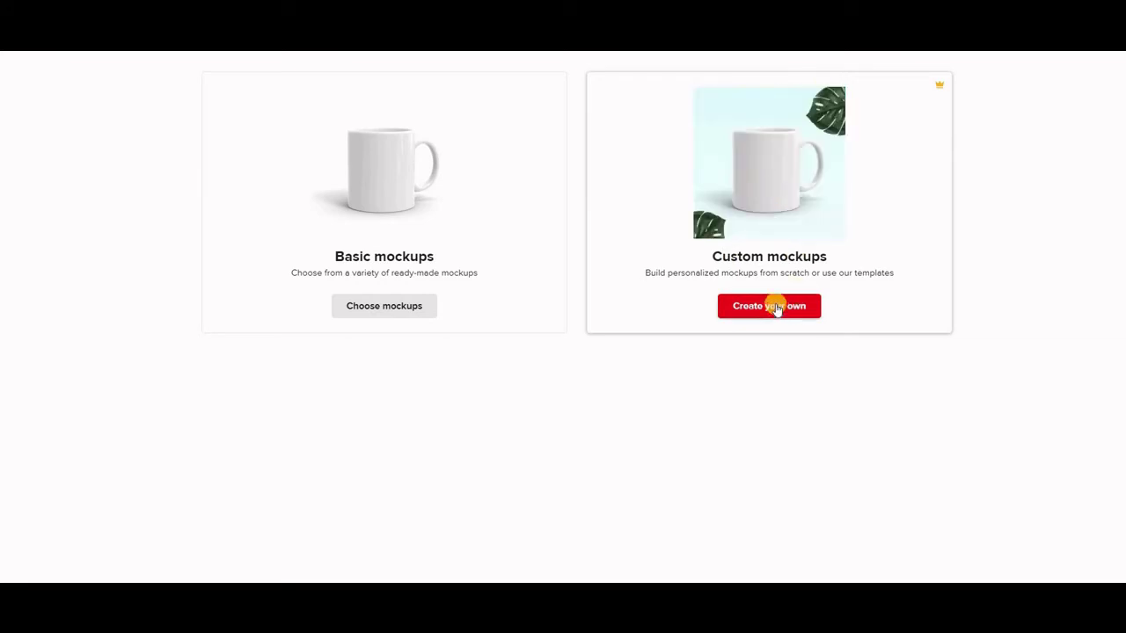
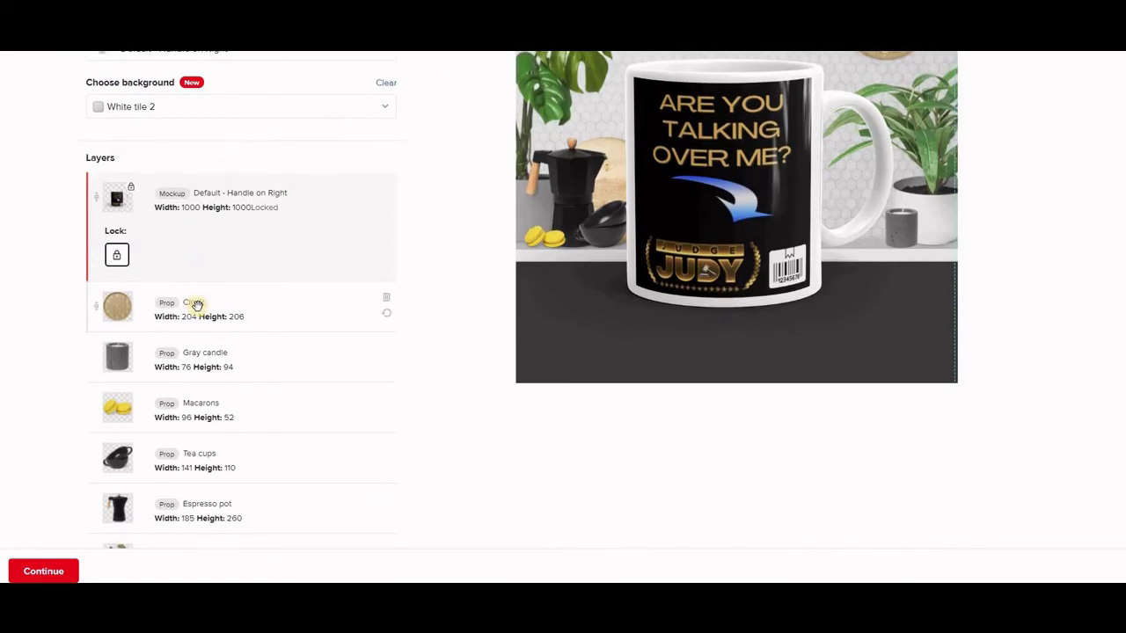
scroll(628, 308, "up", 2)
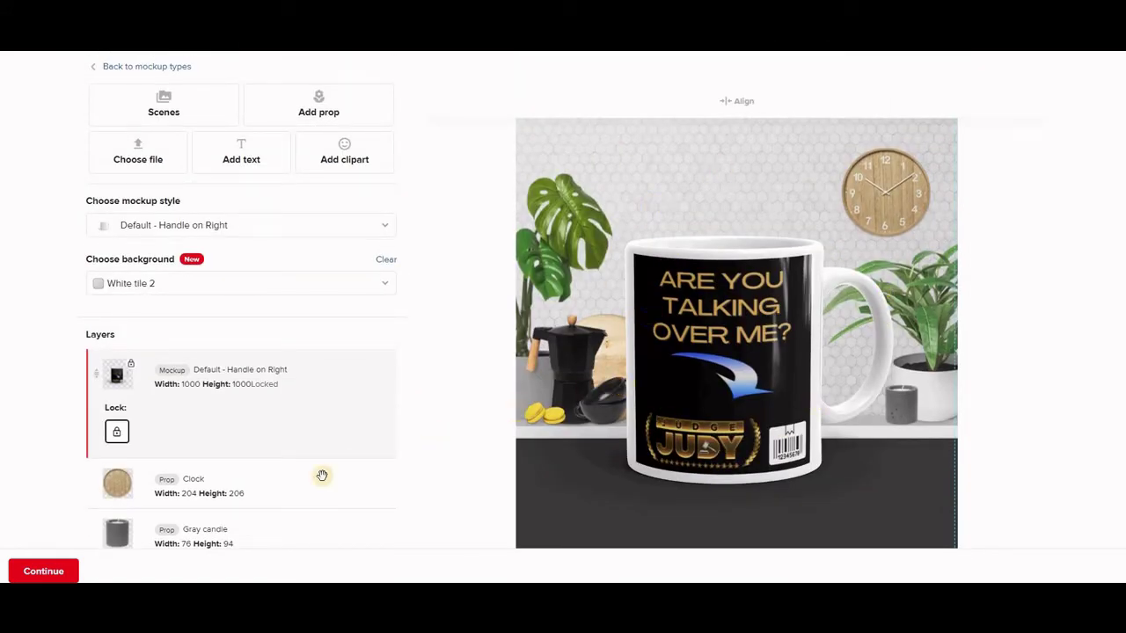
left_click(46, 572)
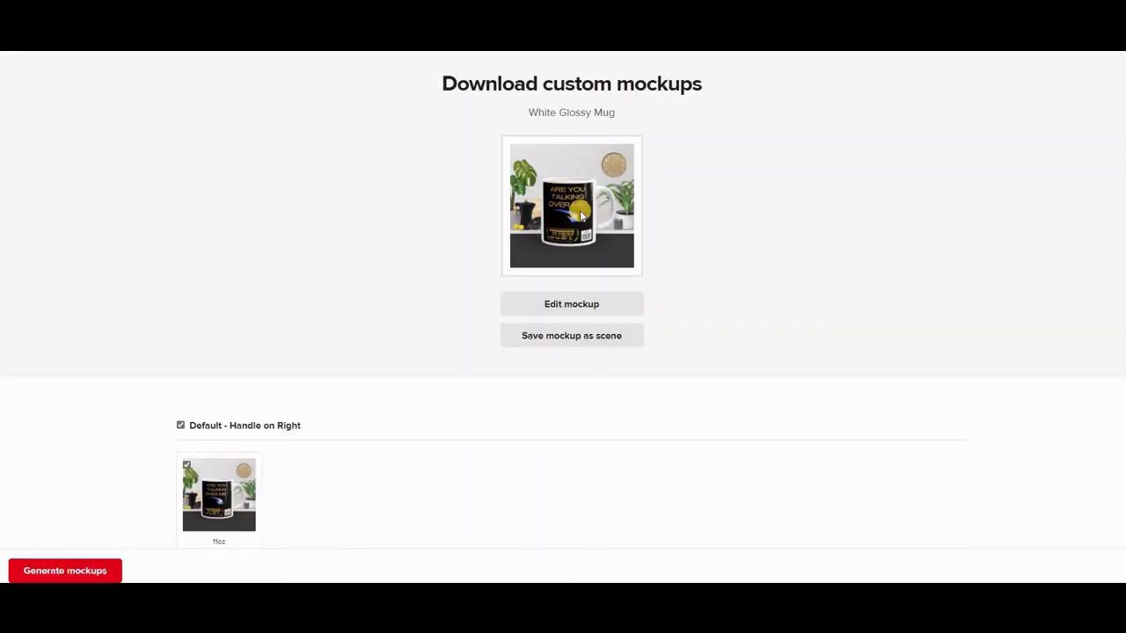
Generate the custom mug mockup and save its PNG image in the MICROSOFT ECXEL TUTORIALS folder under the suggested name
left_click(45, 571)
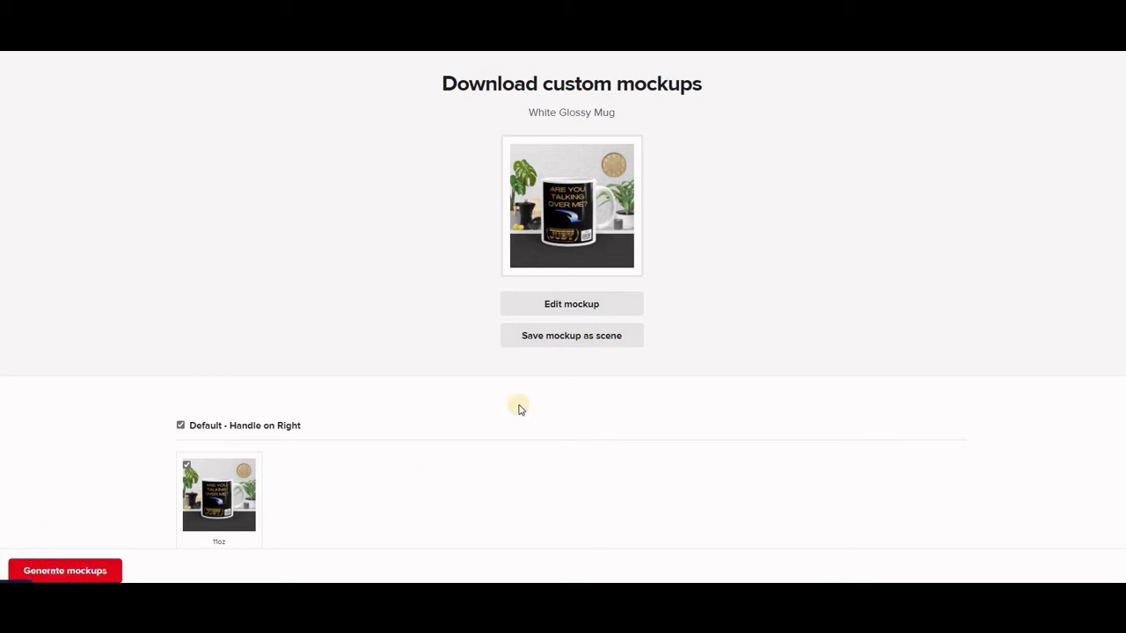
left_click(576, 339)
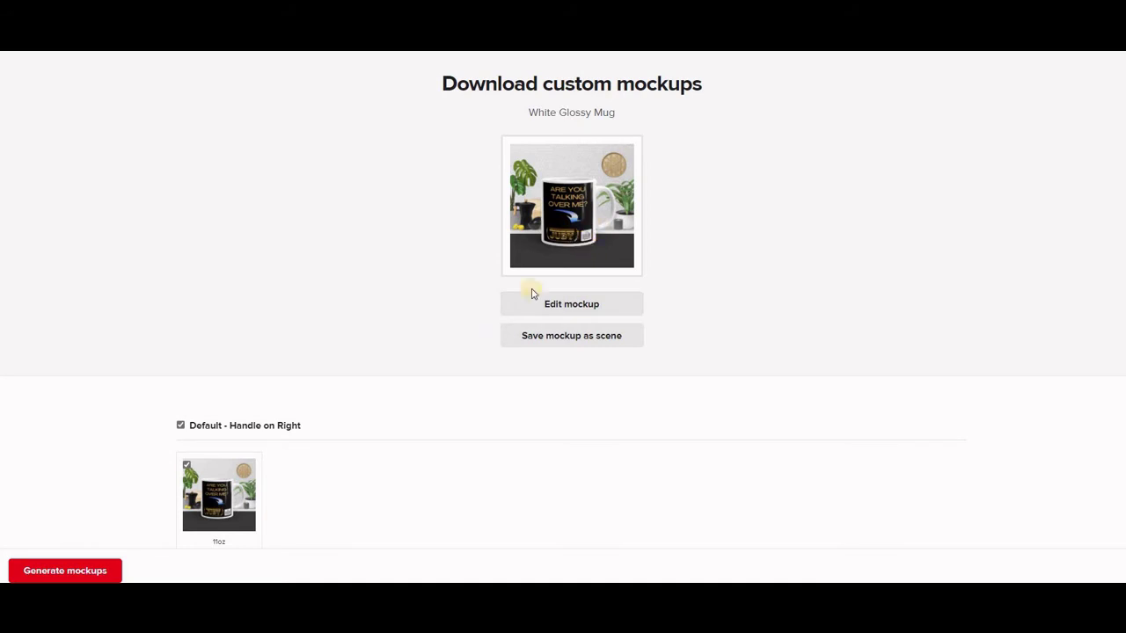
left_click(78, 573)
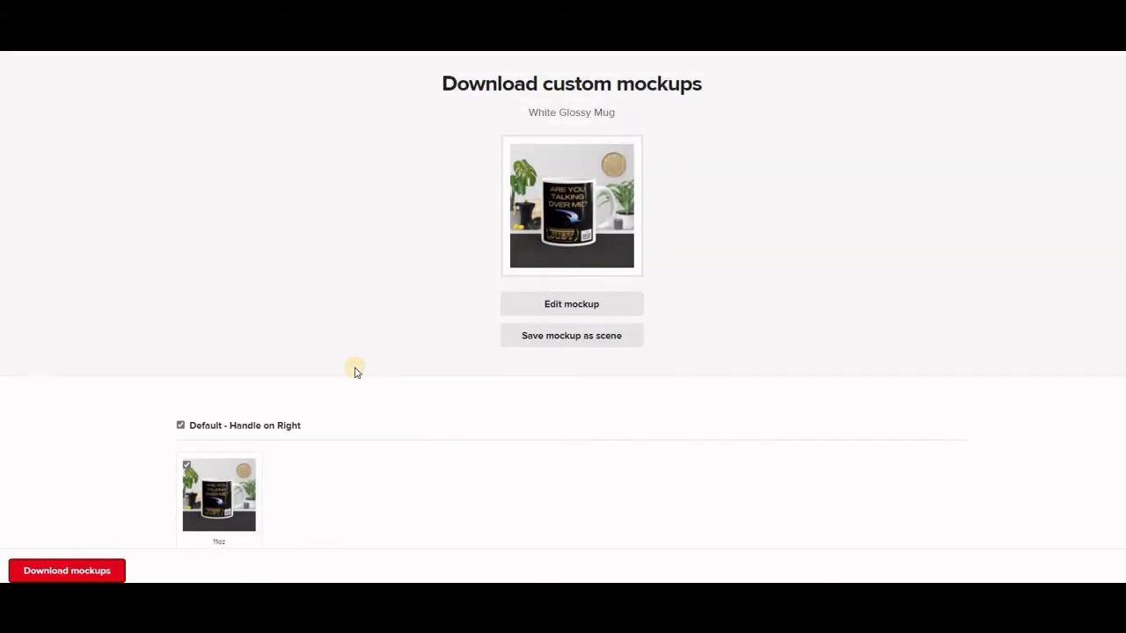
left_click(58, 572)
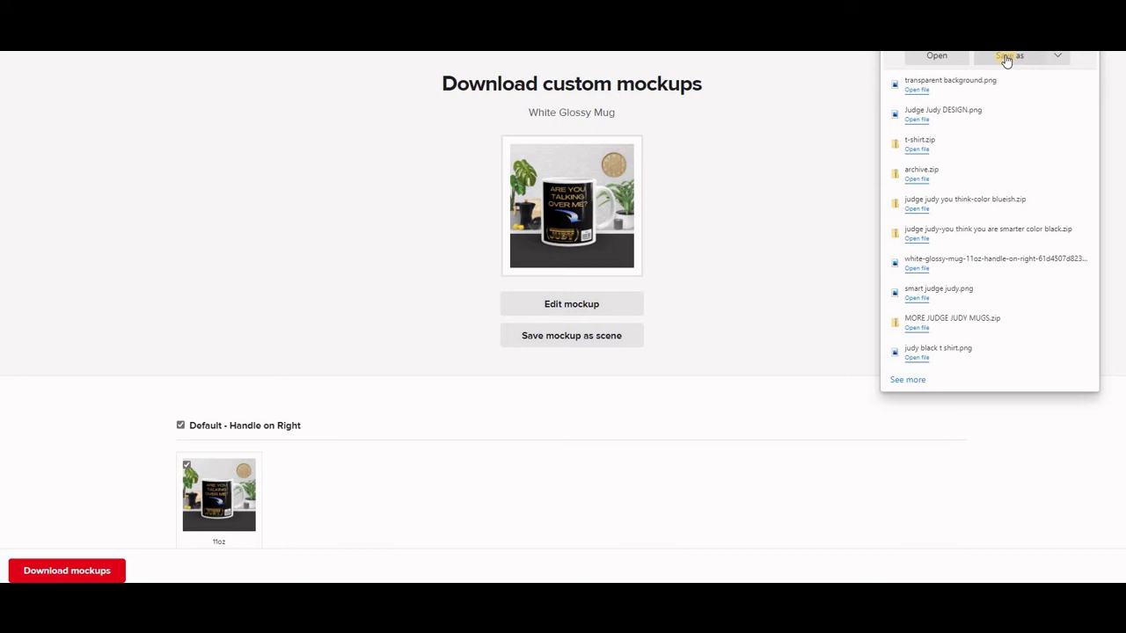
left_click(1006, 59)
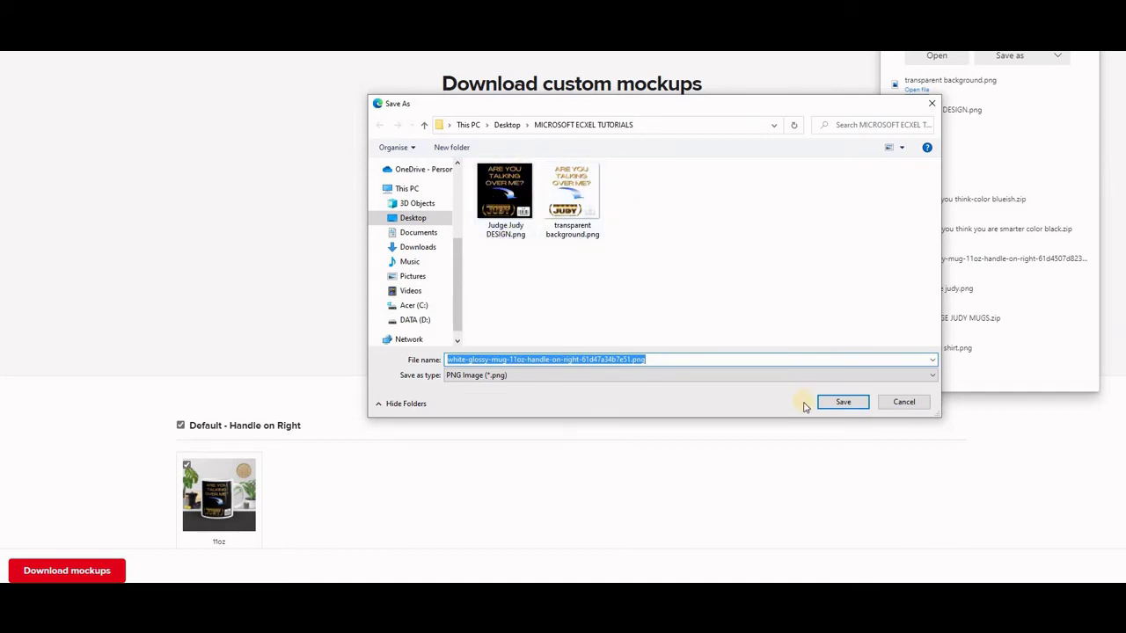
left_click(842, 404)
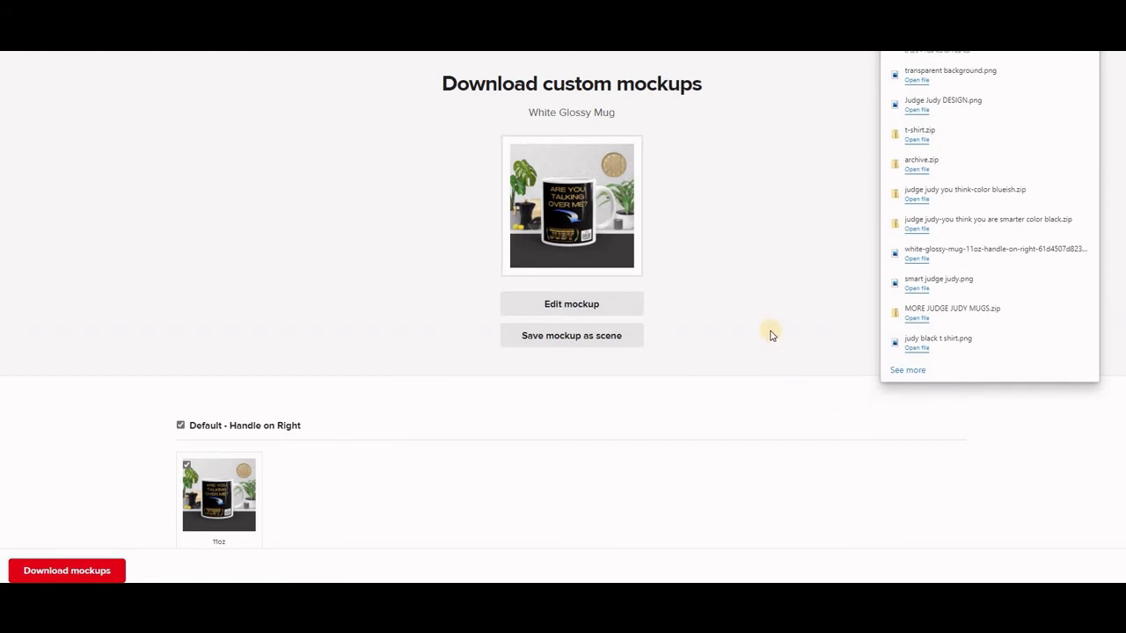
left_click(828, 257)
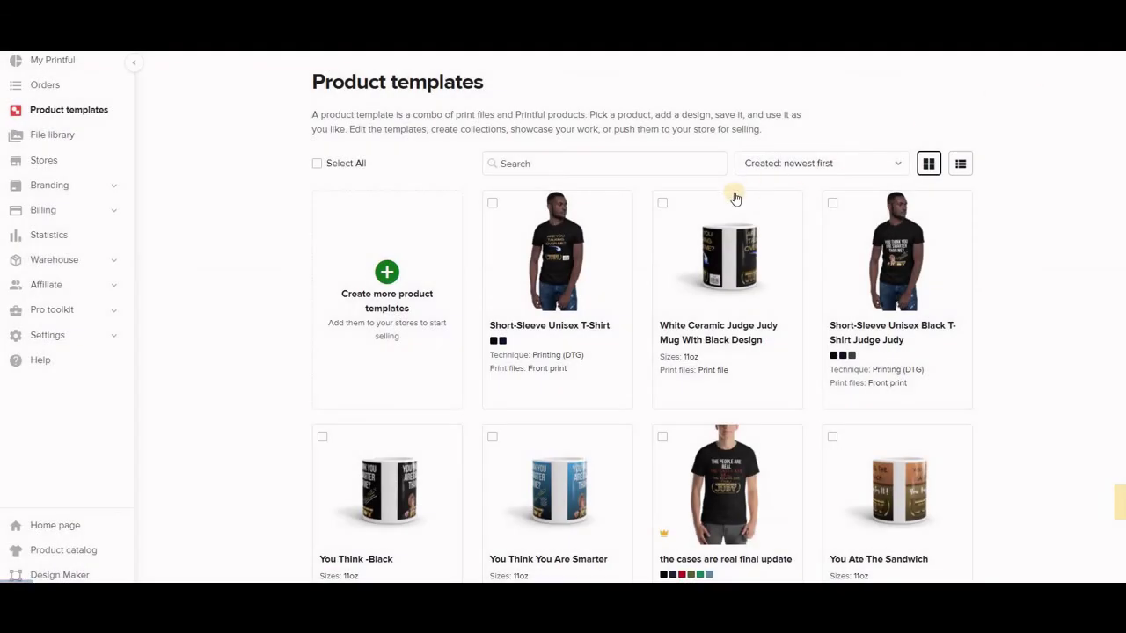
Open the ready-made basic mockups for the White Ceramic Judge Judy Mug With Black Design template
mouse_move(723, 279)
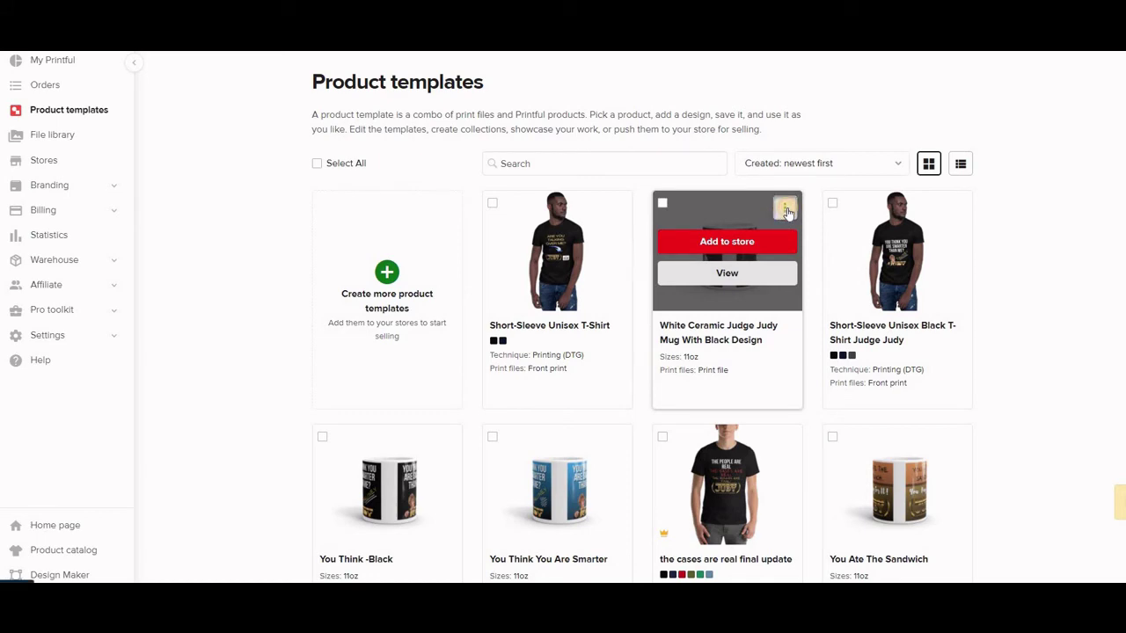
left_click(785, 208)
left_click(722, 287)
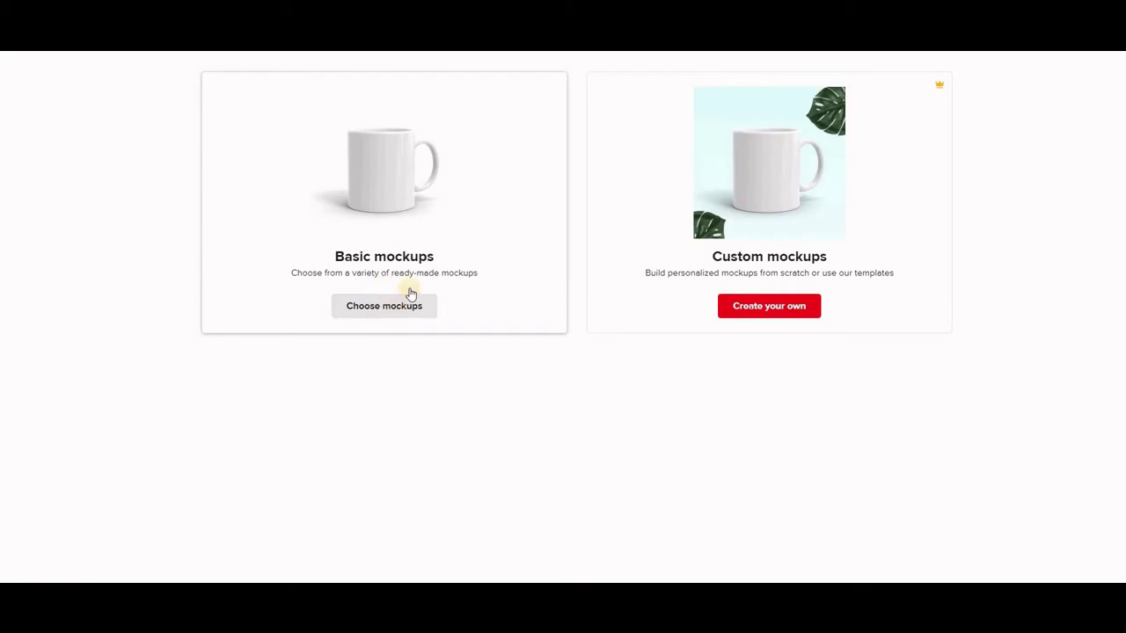
left_click(400, 308)
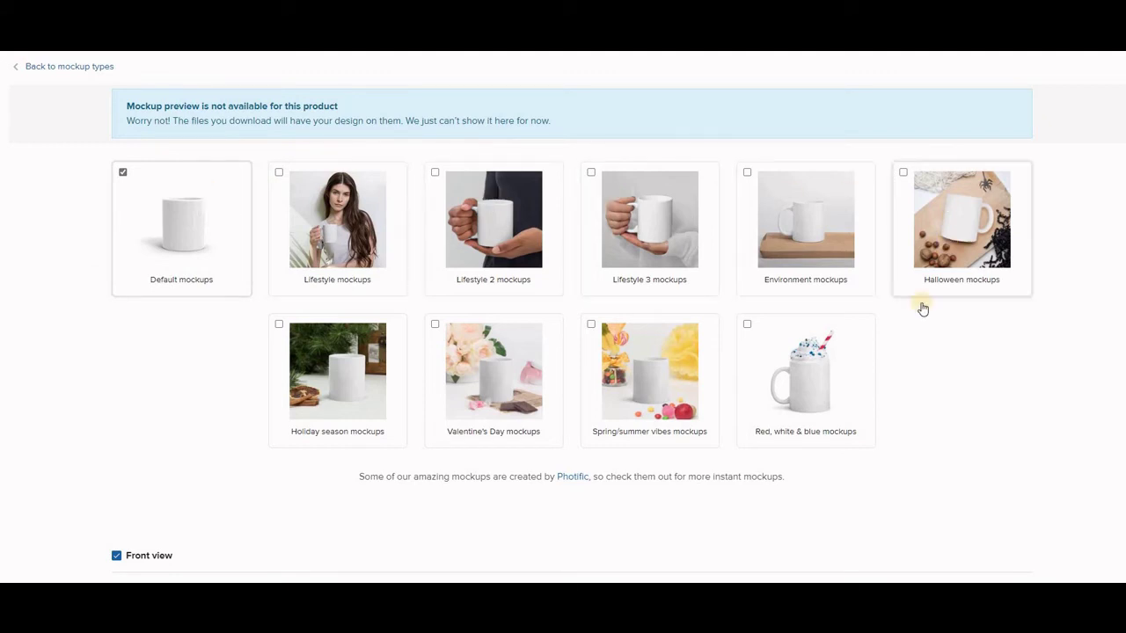
Add the Lifestyle 2, Lifestyle 3, Environment, Spring/summer vibes, Valentine's Day and Holiday season mockups to the default mug selection
left_click(434, 174)
left_click(591, 173)
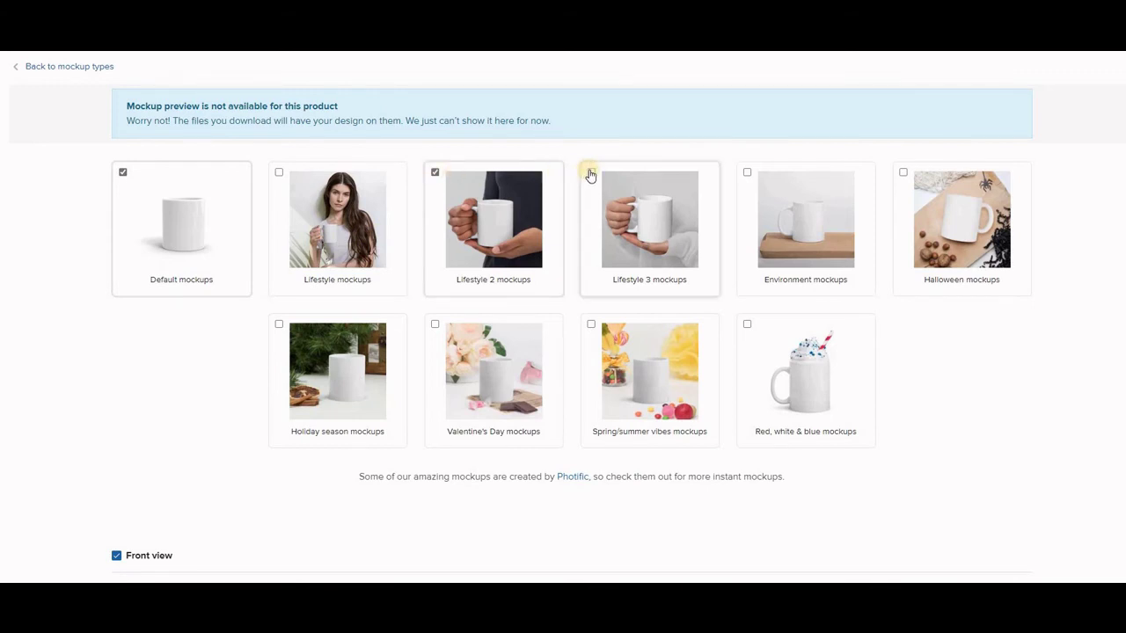
left_click(747, 173)
left_click(590, 324)
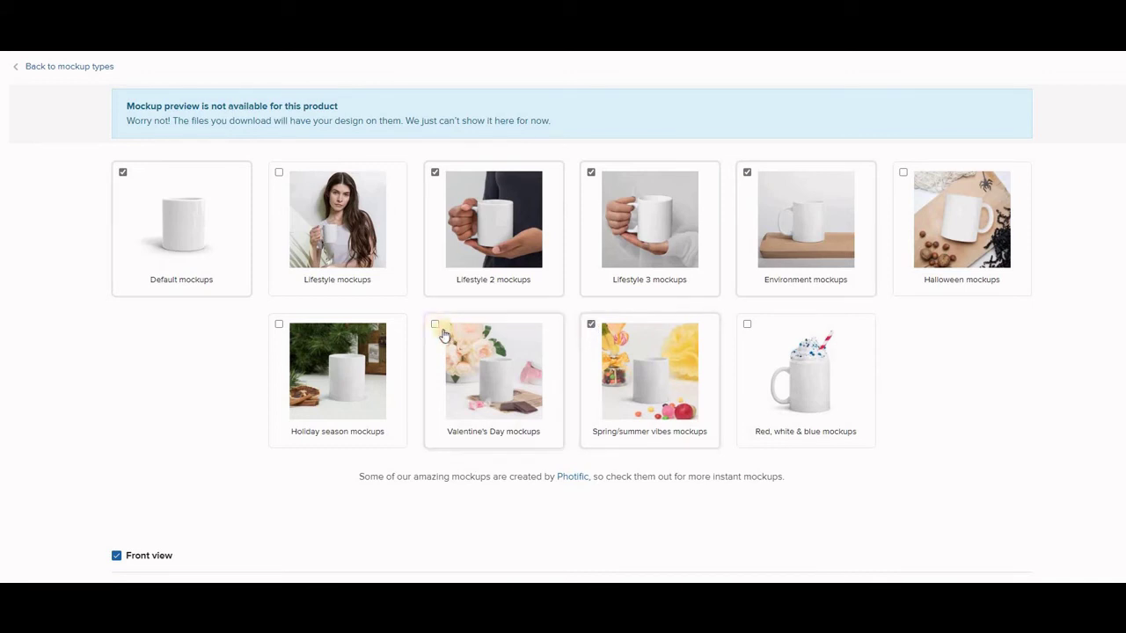
left_click(434, 324)
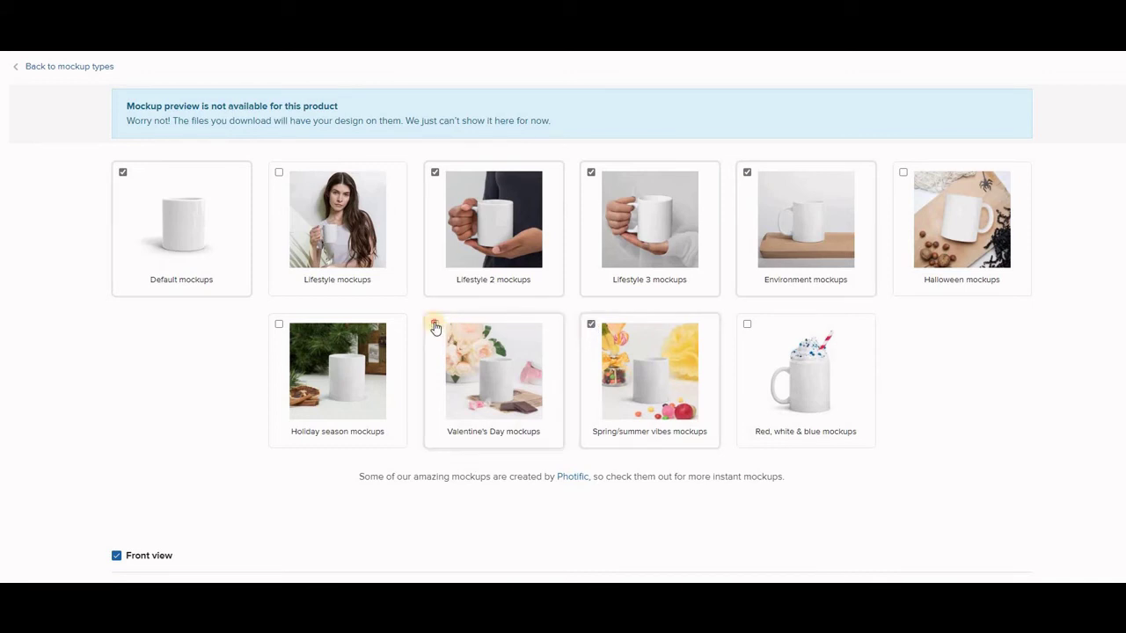
left_click(279, 325)
Exclude the Watermelon, Pineapple and Donuts scenes from the selected mug mockups
scroll(183, 397, "down", 5)
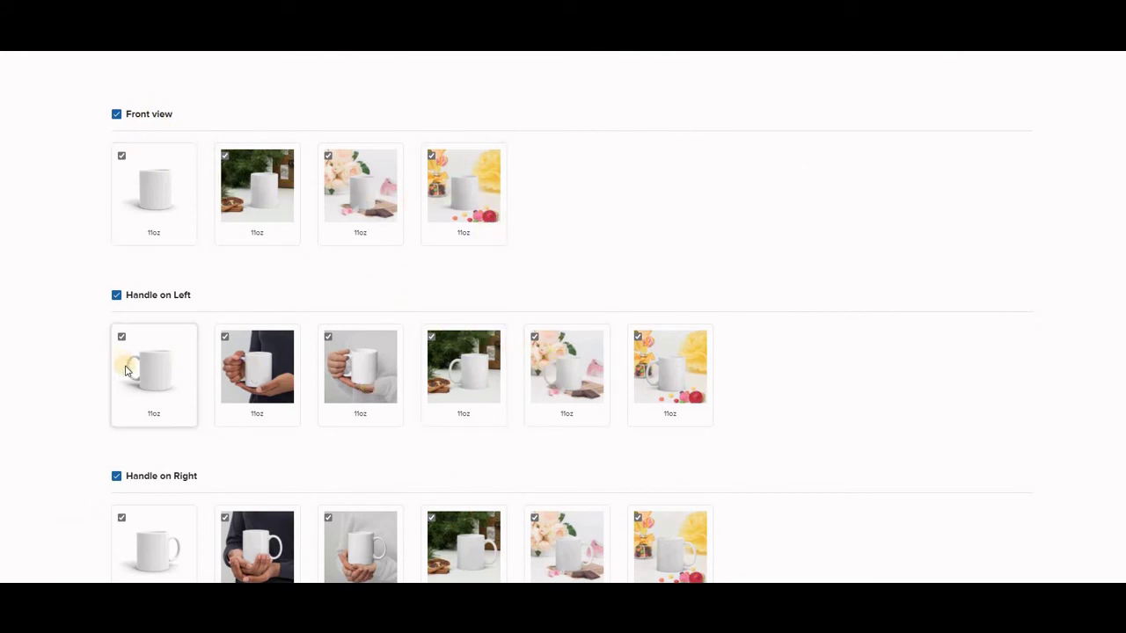
scroll(123, 360, "down", 4)
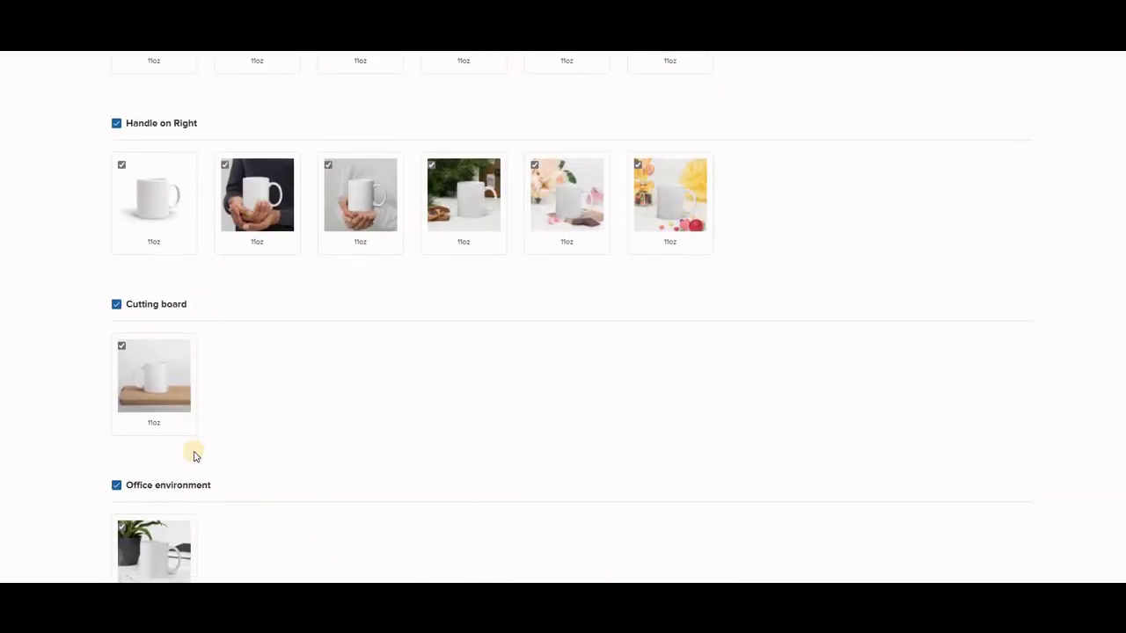
scroll(195, 451, "down", 6)
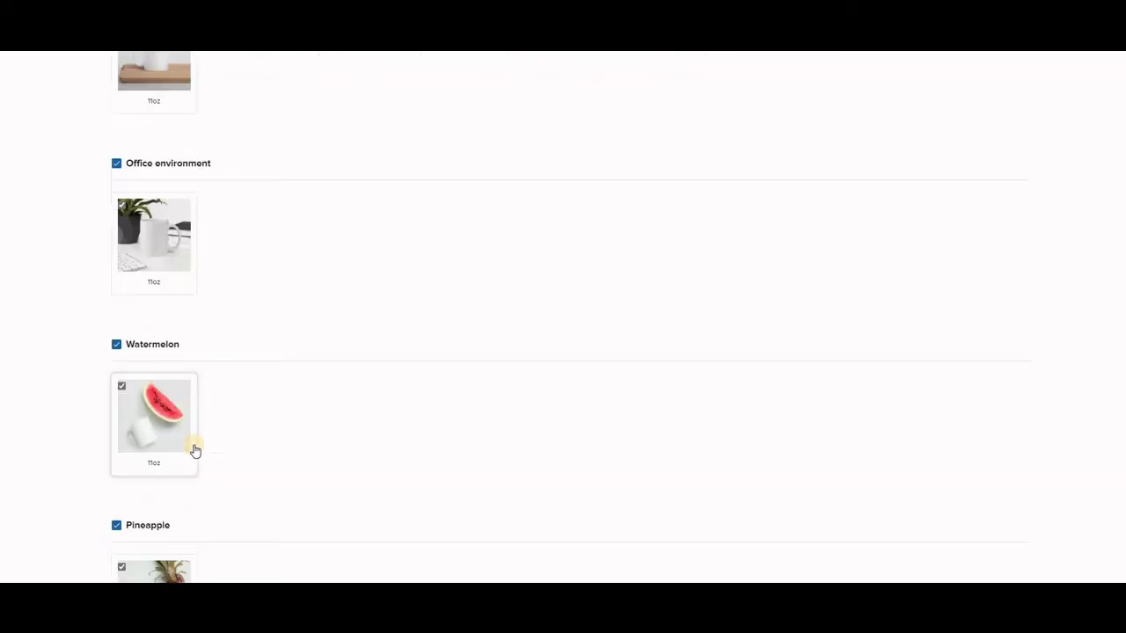
left_click(117, 138)
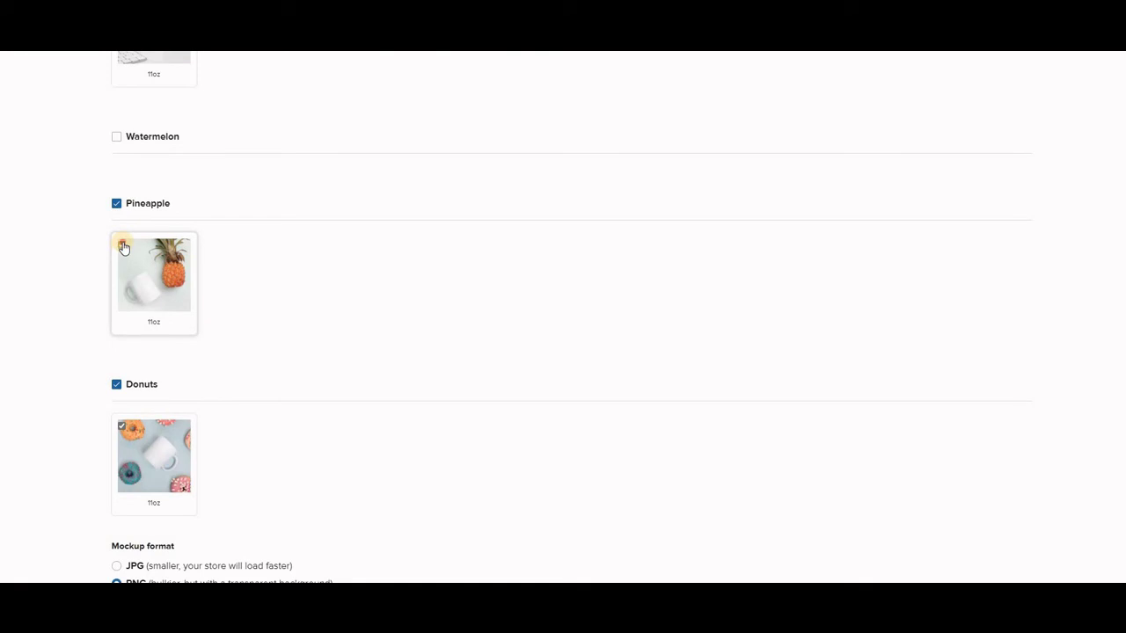
left_click(117, 384)
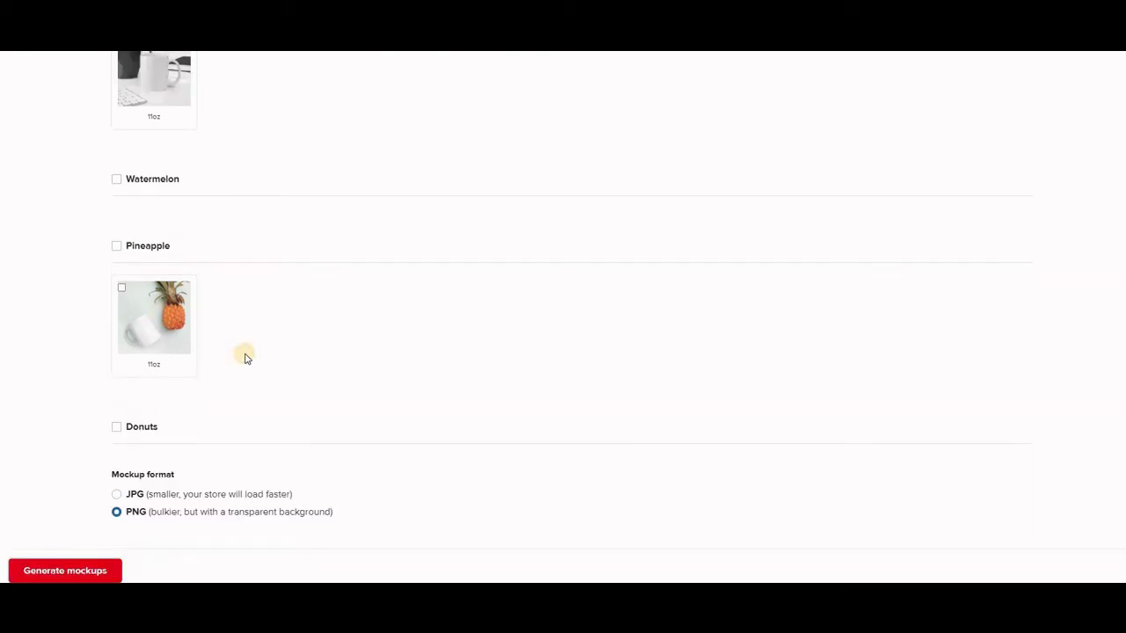
Set the mockup format to JPG and generate the selected mug mockups
left_click(119, 497)
left_click(123, 514)
left_click(118, 497)
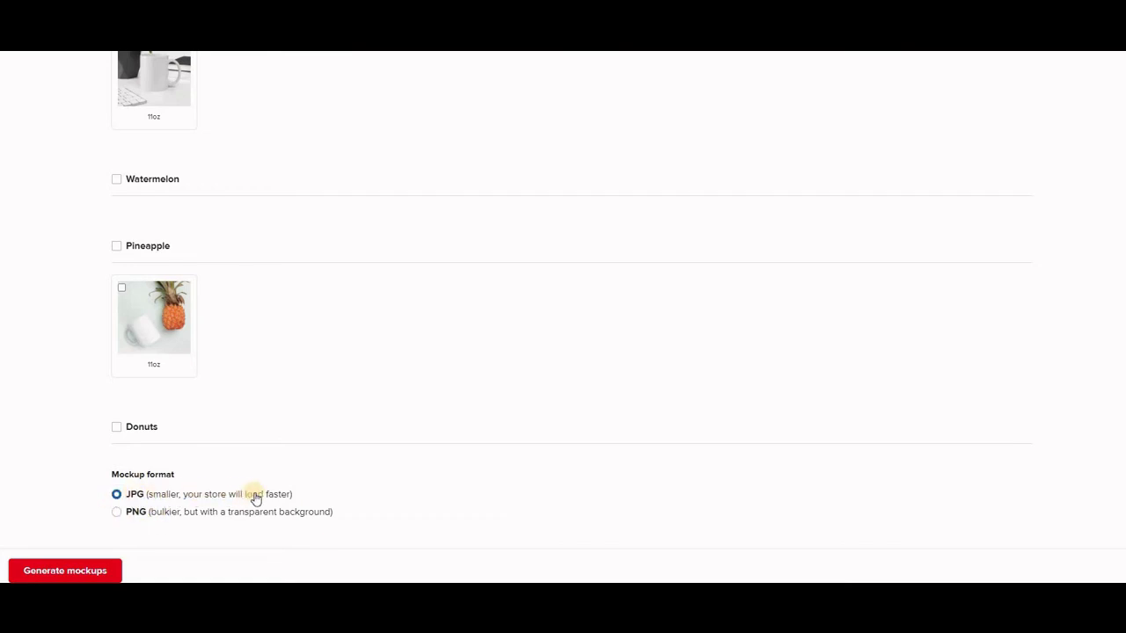
left_click(78, 572)
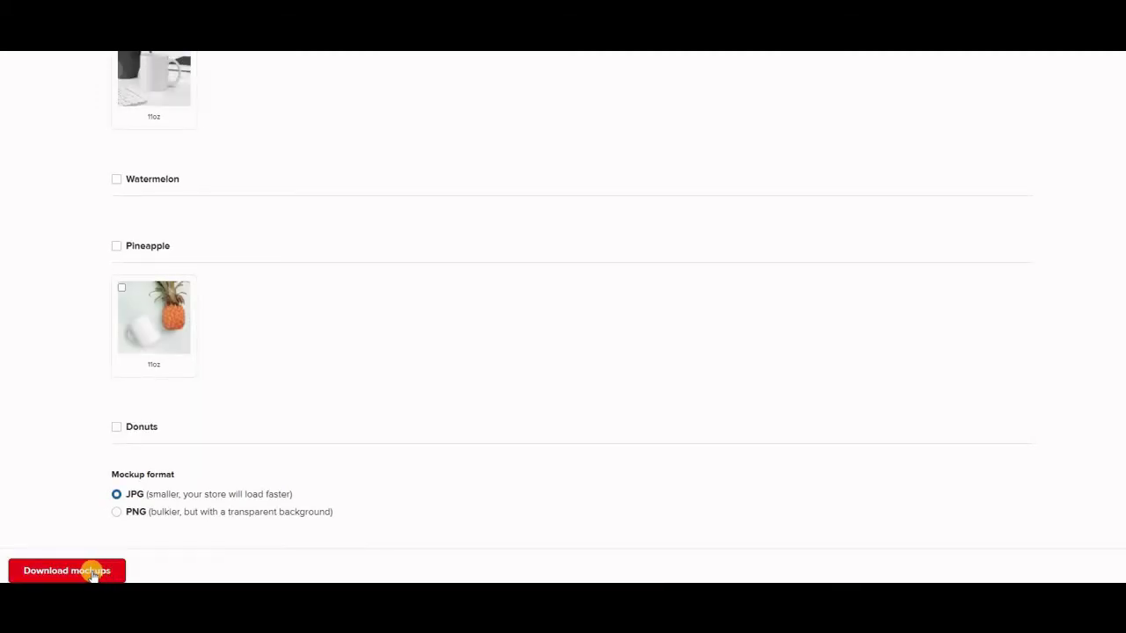
Download the generated mug mockups as judge jugy 2022.zip into the MICROSOFT ECXEL TUTORIALS folder
left_click(93, 572)
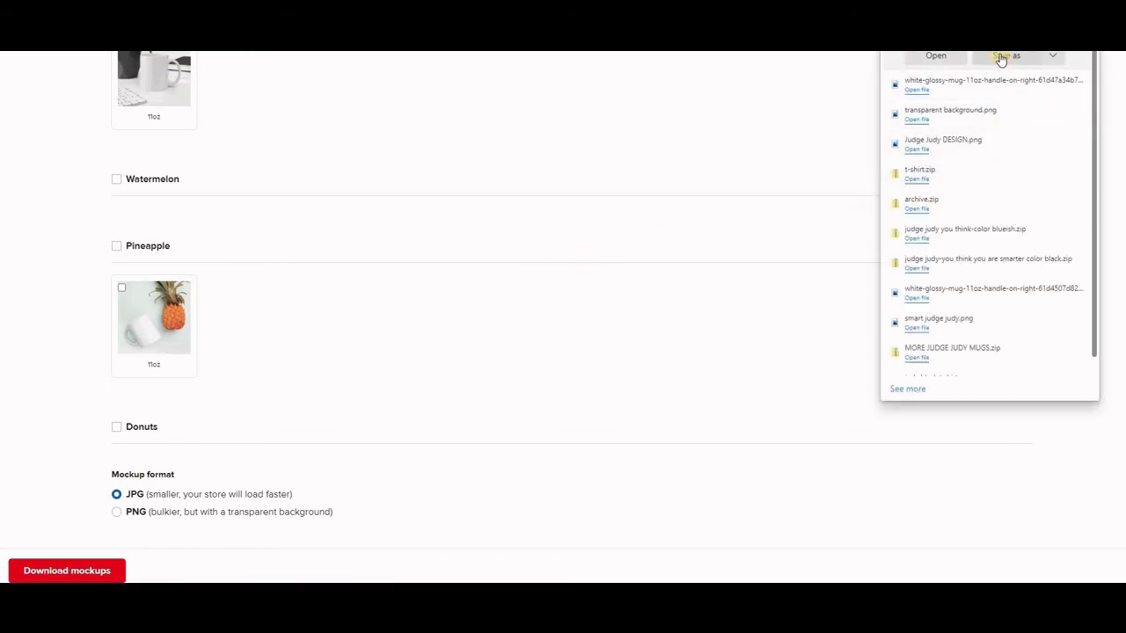
left_click(1000, 58)
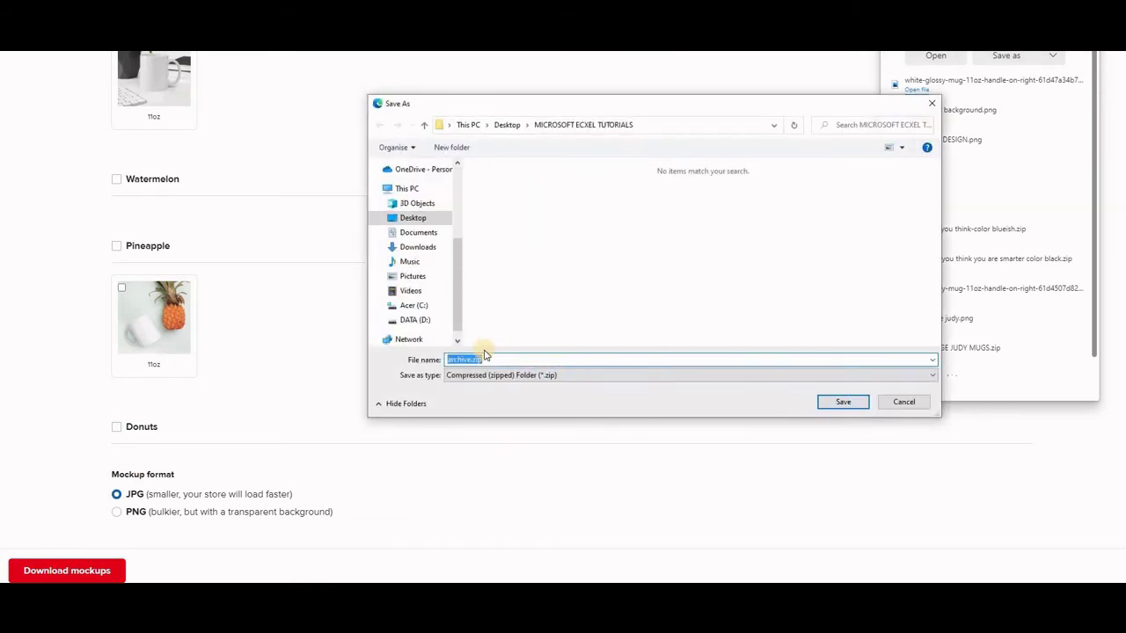
left_click_drag(472, 359, 448, 360)
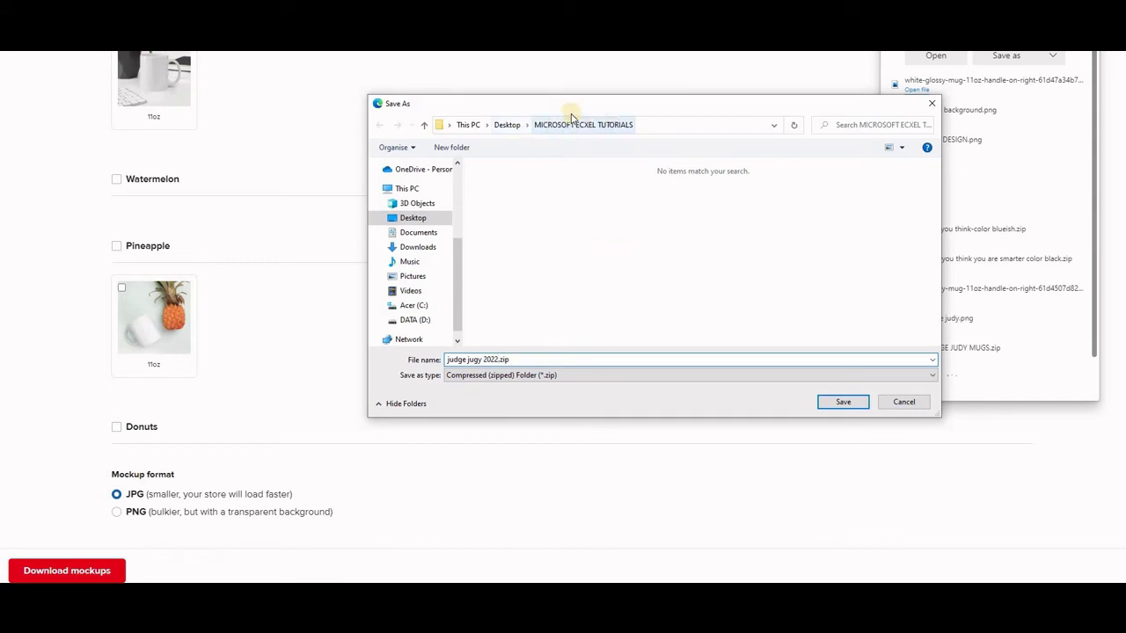
left_click(846, 402)
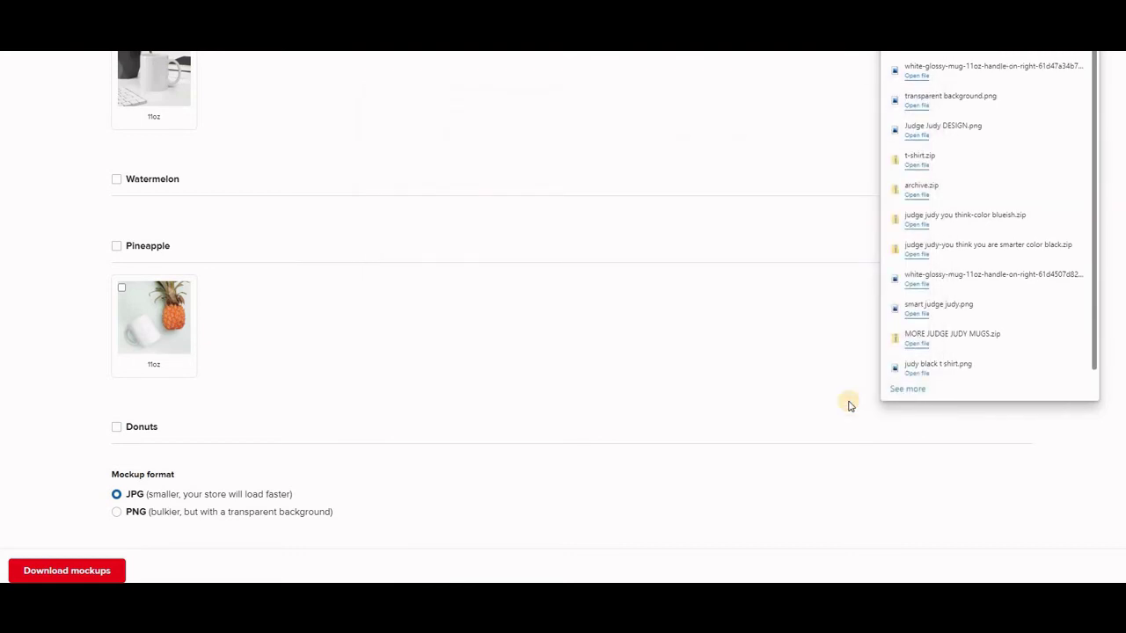
left_click(850, 405)
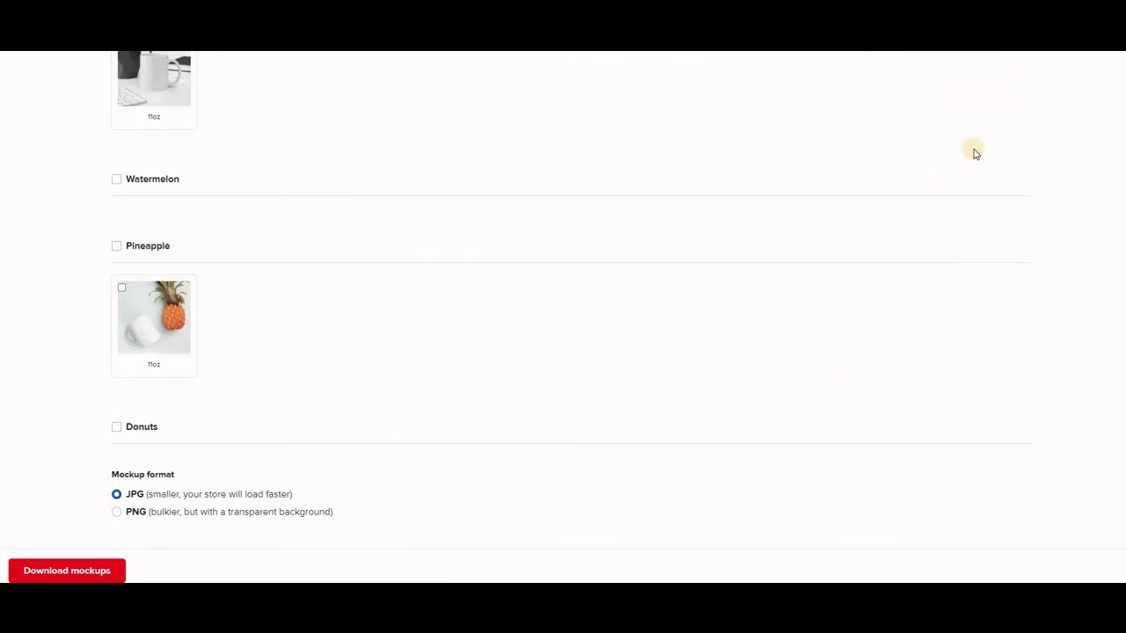
scroll(974, 154, "up", 15)
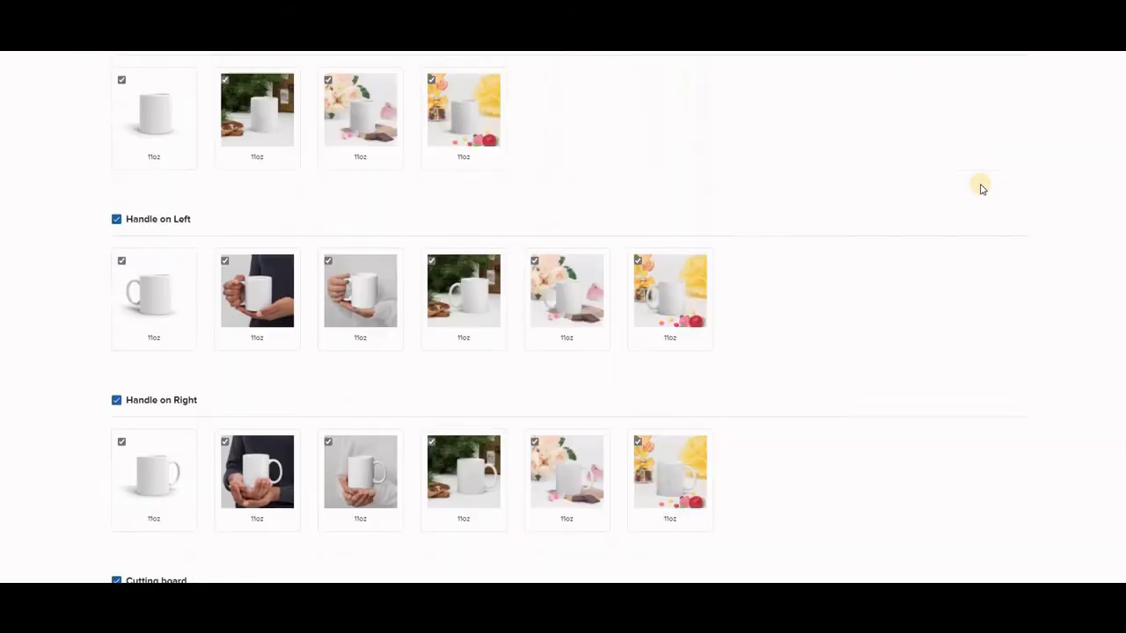
scroll(981, 195, "up", 5)
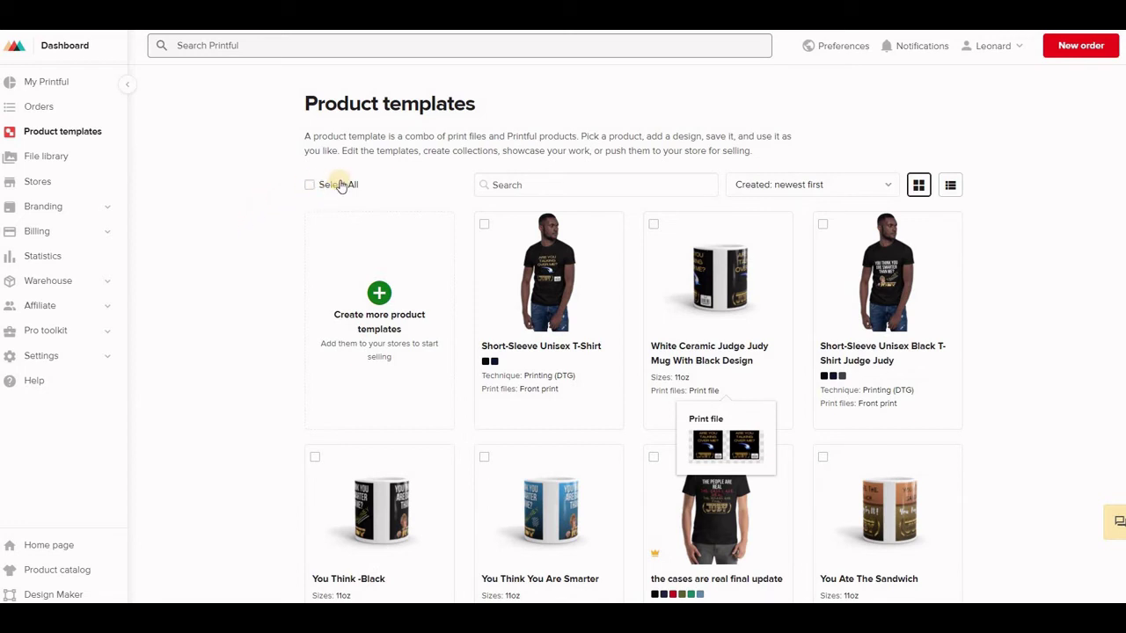
Start adding the White Ceramic Judge Judy Mug With Black Design template to the Etsy store in the 11oz size and proceed to mockups
mouse_move(758, 307)
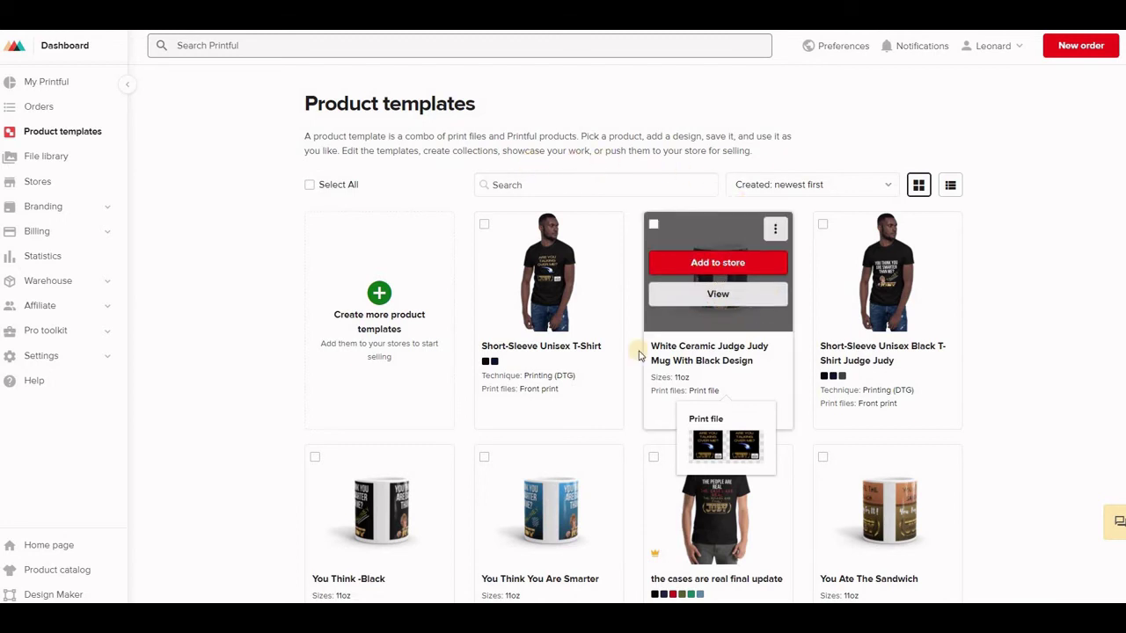
left_click(715, 263)
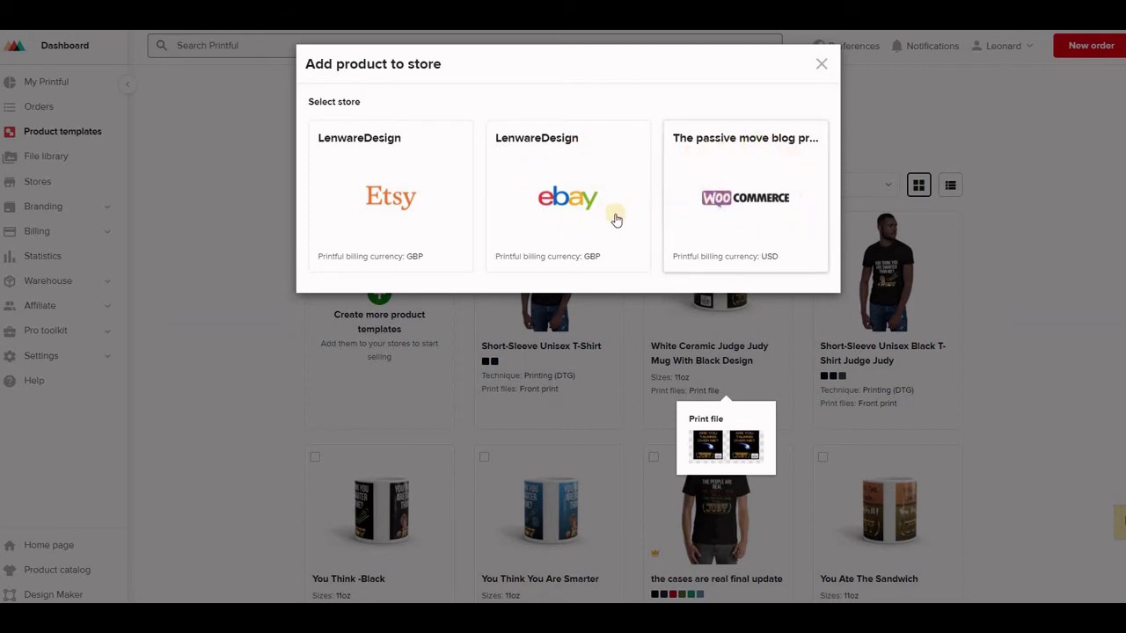
left_click(401, 200)
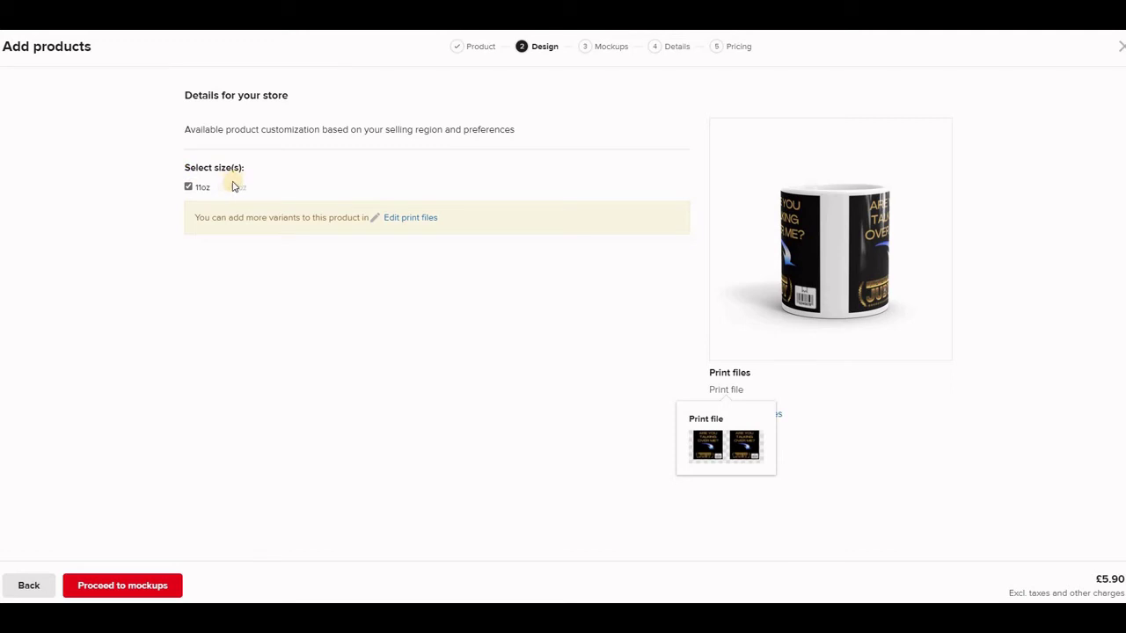
left_click(192, 189)
left_click(105, 588)
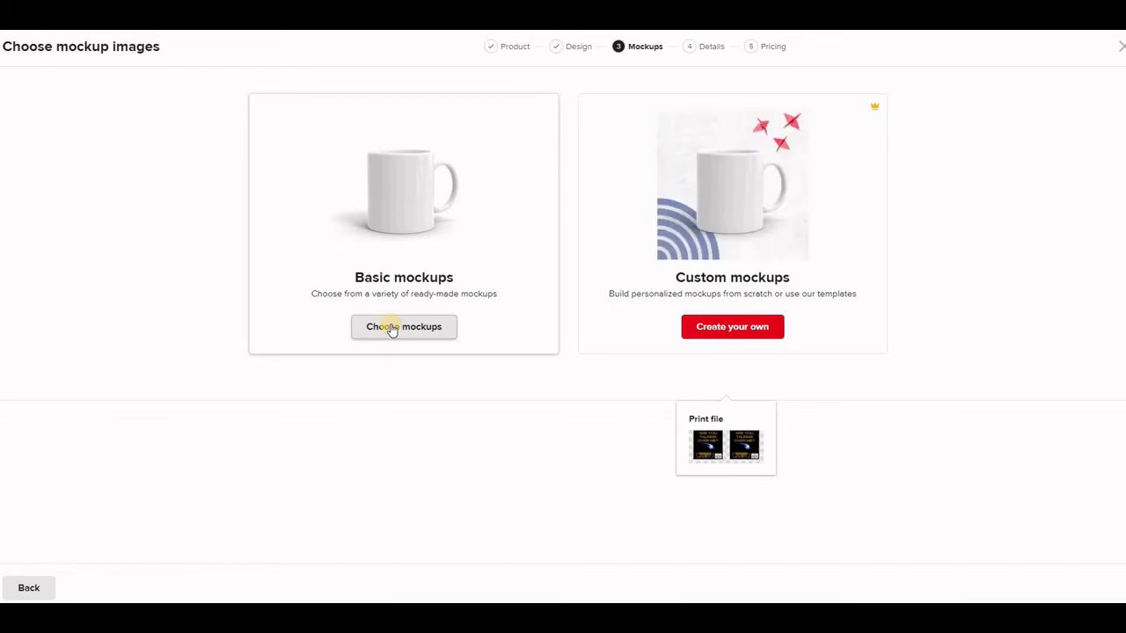
Create a custom mockup with the dark wall and black moped scene template, keep it as composed, and proceed to the product details
left_click(714, 329)
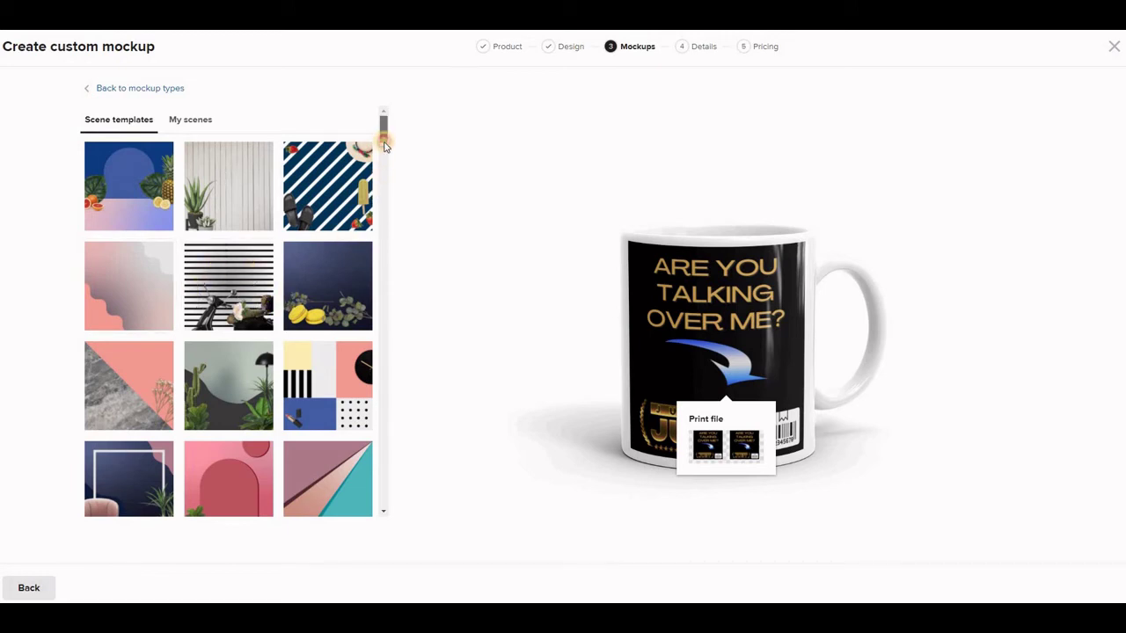
left_click_drag(384, 146, 384, 167)
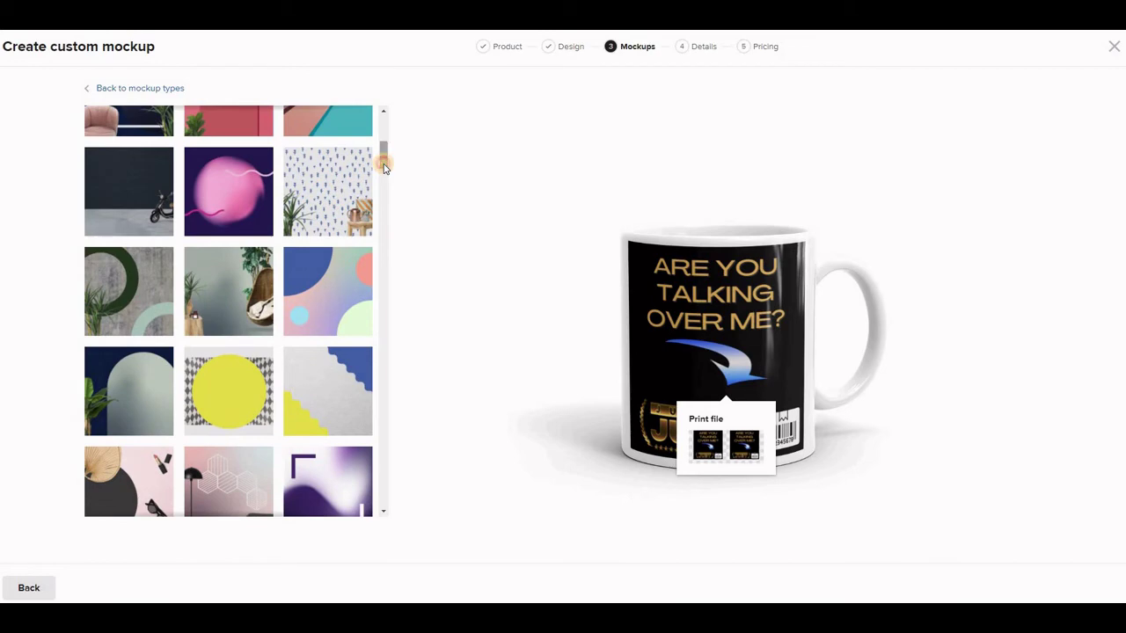
left_click(116, 195)
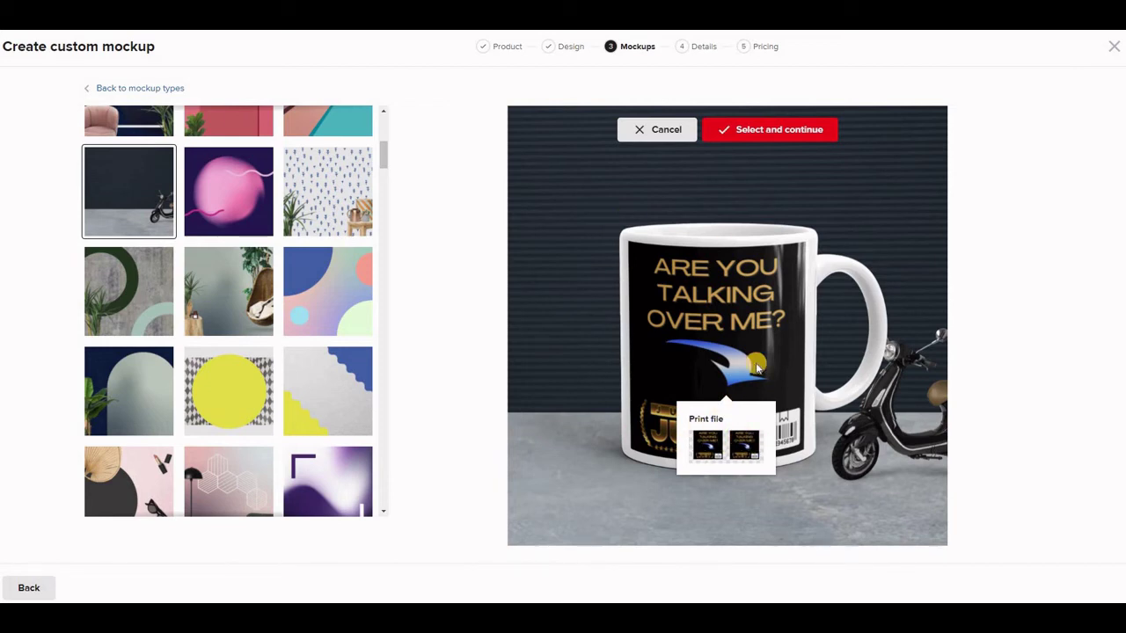
left_click(768, 131)
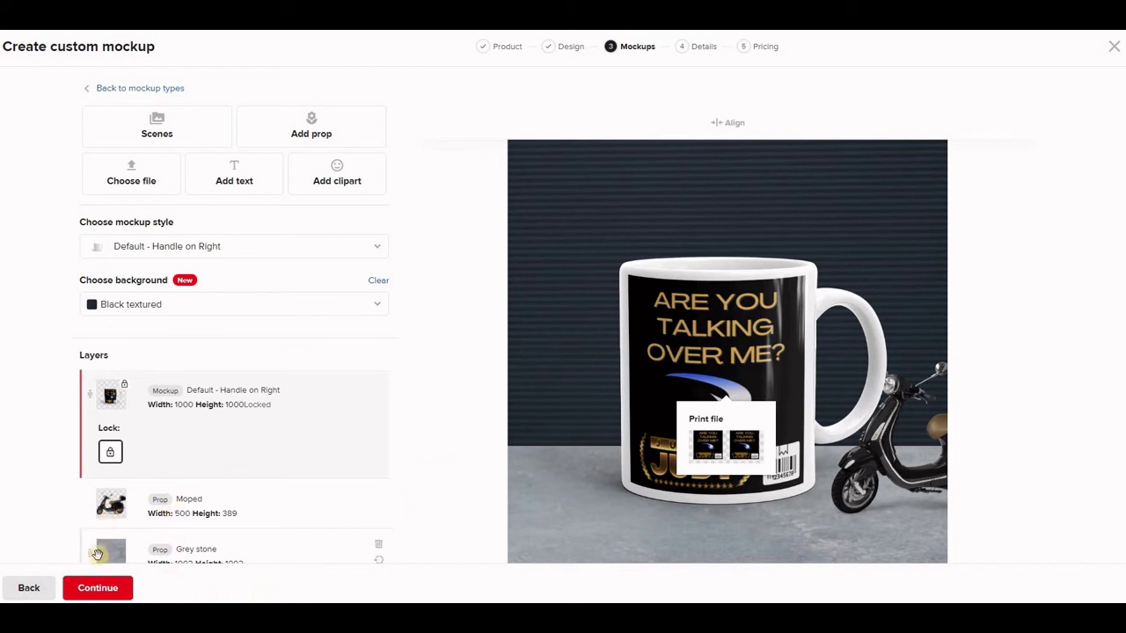
left_click(100, 590)
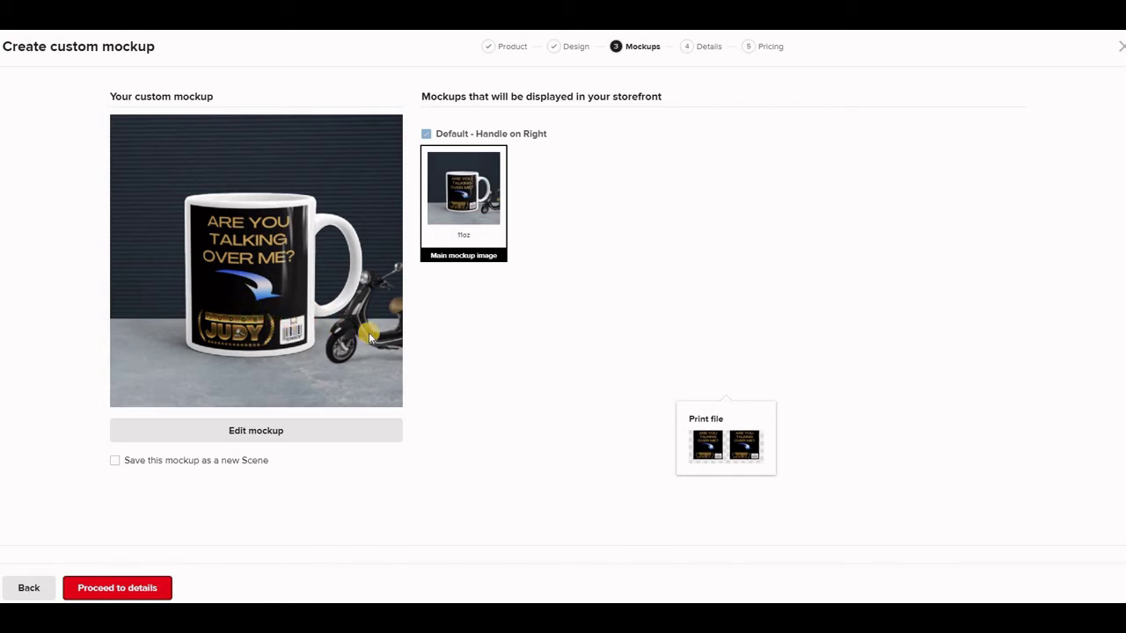
left_click(137, 589)
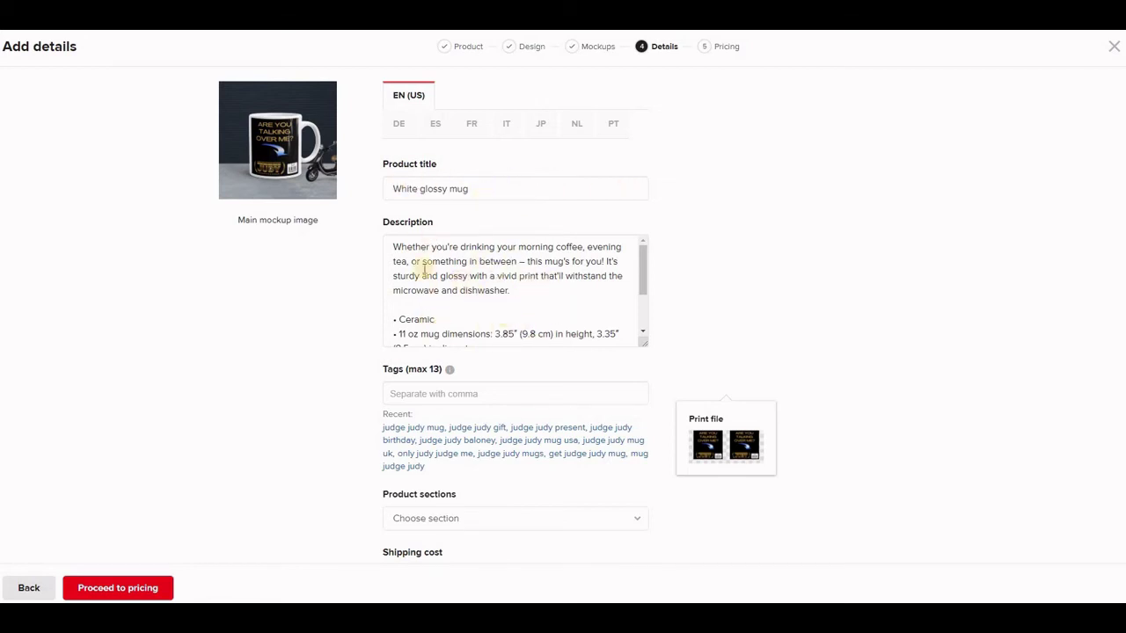
Enlarge the description box and replace the product title with "Judy Judy Mug Ceramic Glossy White Tea Cup Gift For All" copied from the Notepad notes
left_click_drag(643, 342, 651, 413)
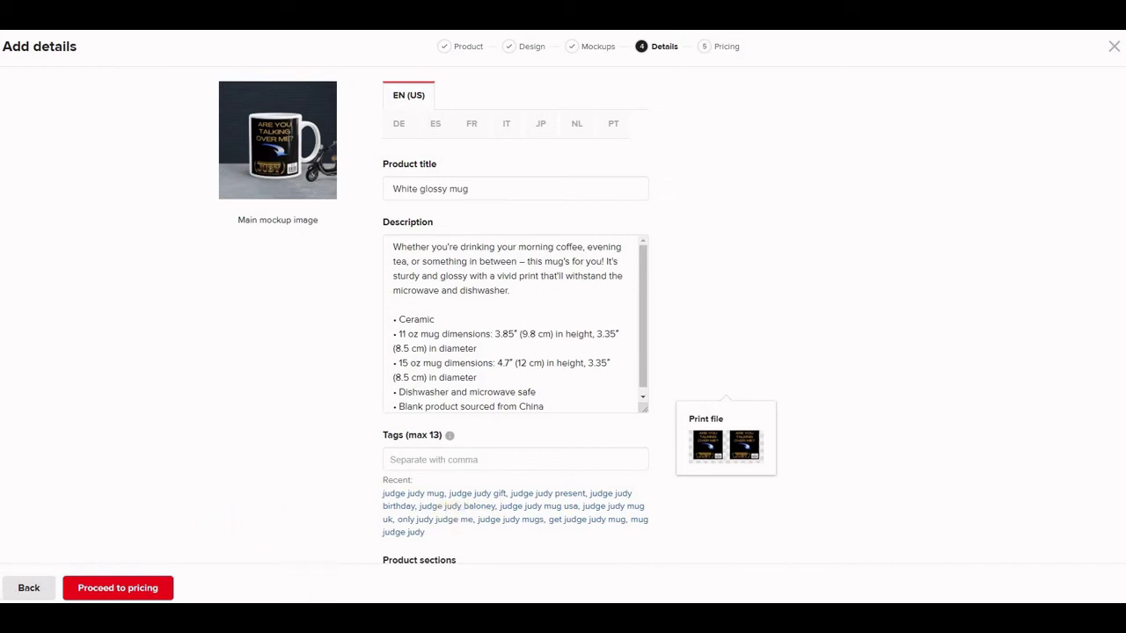
mouse_move(328, 615)
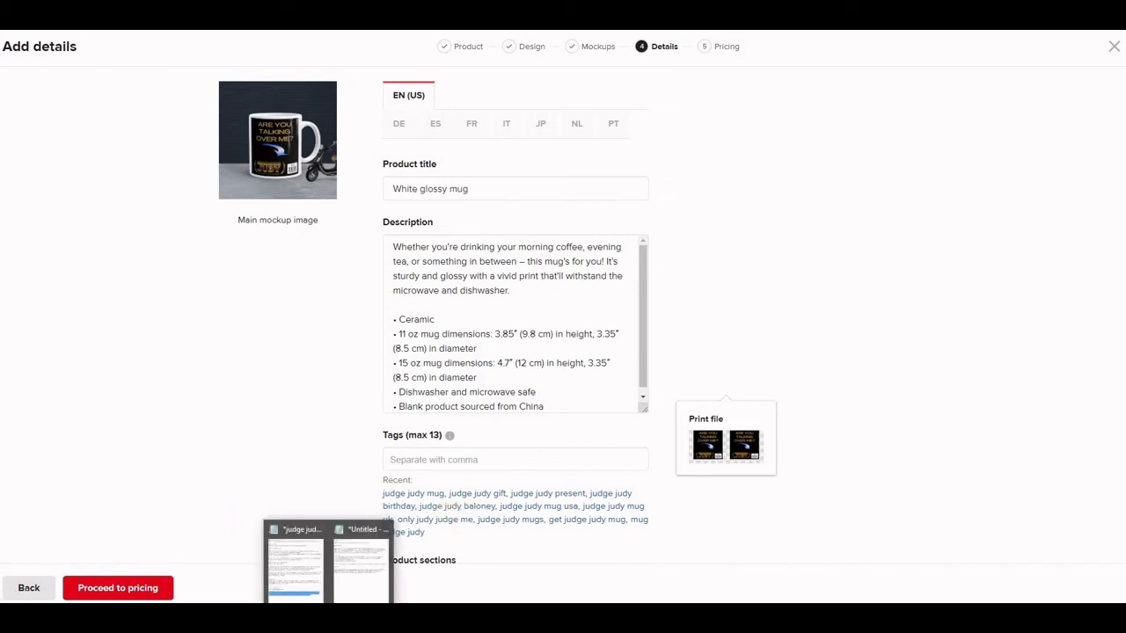
left_click(356, 567)
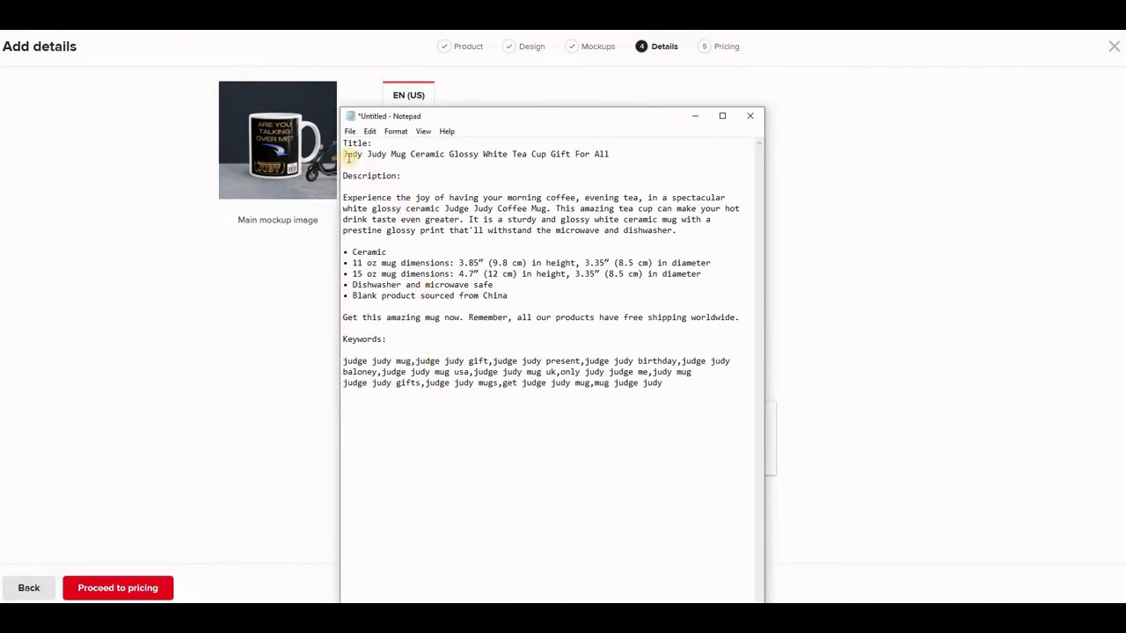
left_click_drag(342, 154, 620, 154)
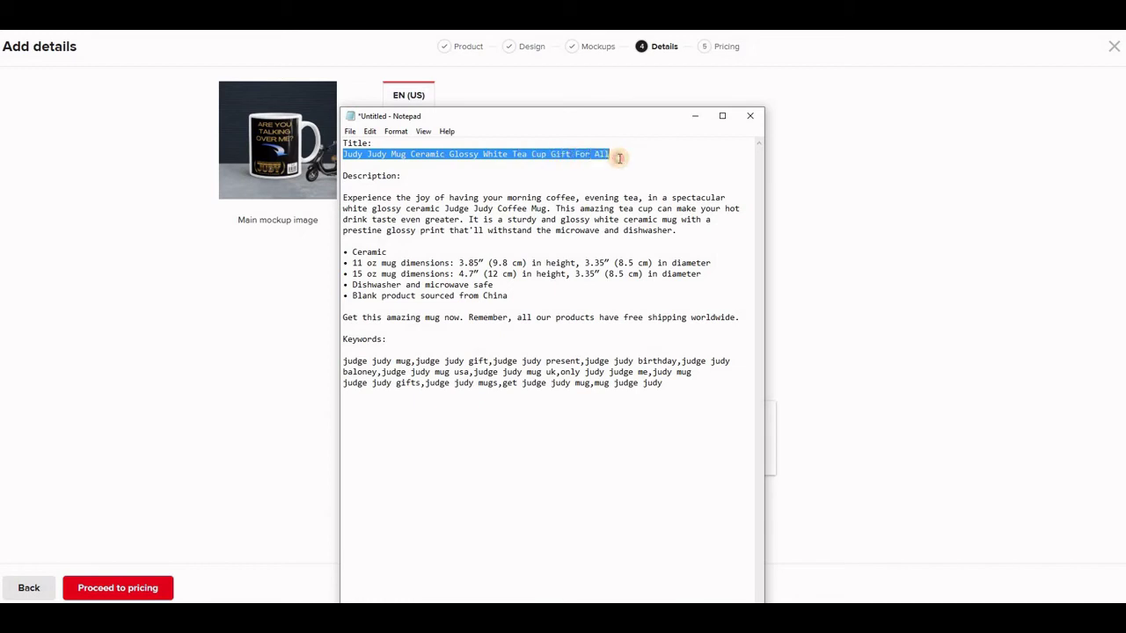
right_click(554, 155)
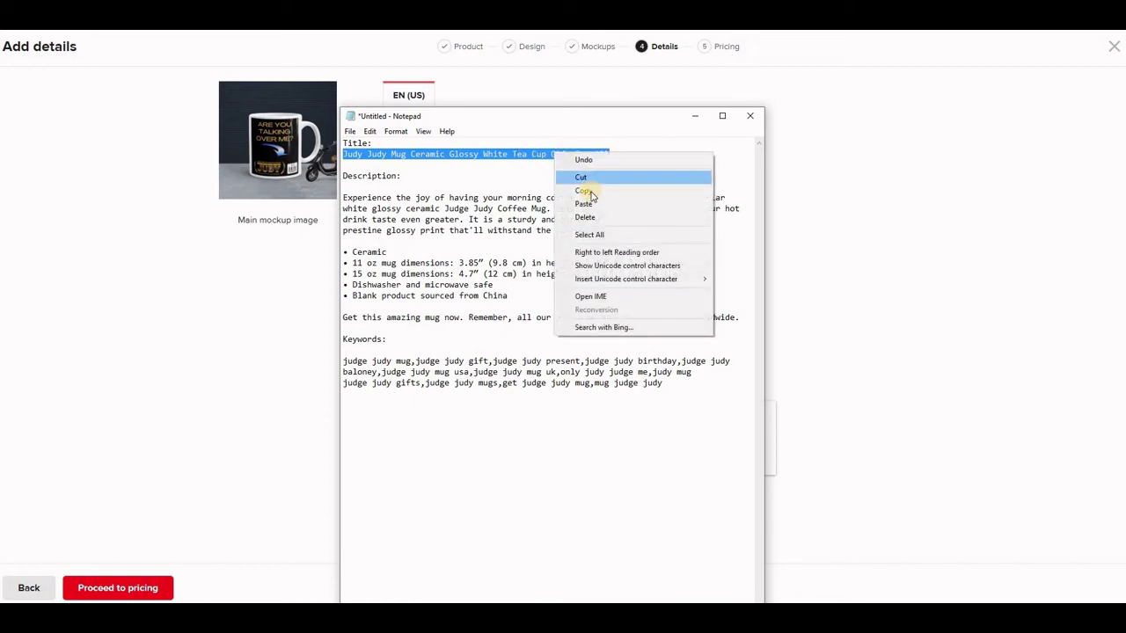
left_click(585, 189)
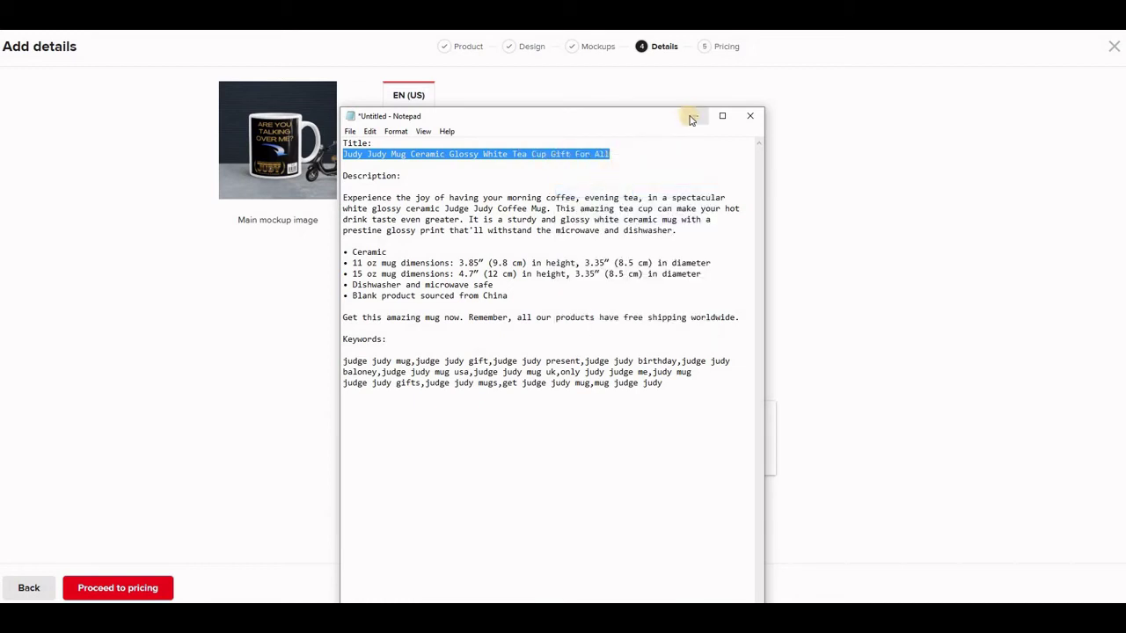
left_click(691, 117)
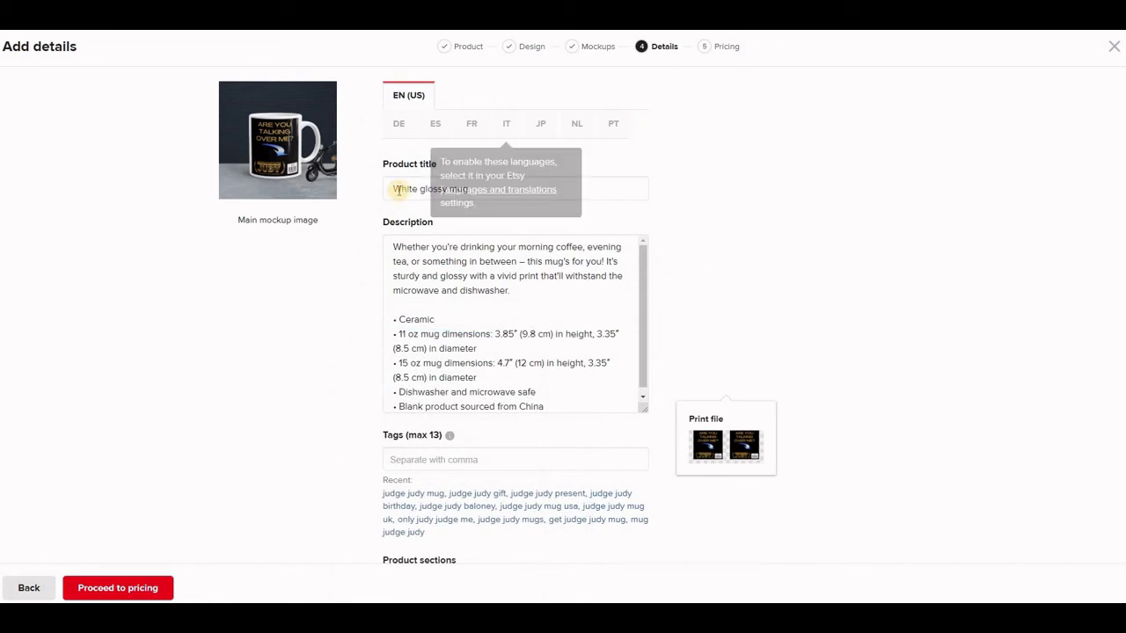
left_click_drag(393, 189, 466, 189)
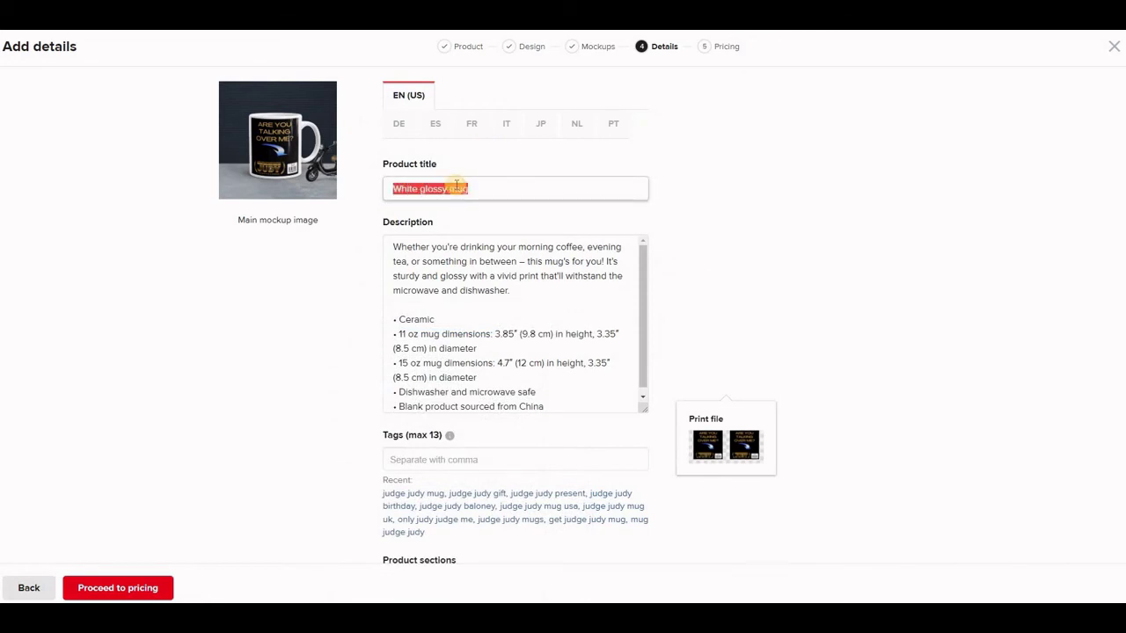
right_click(458, 186)
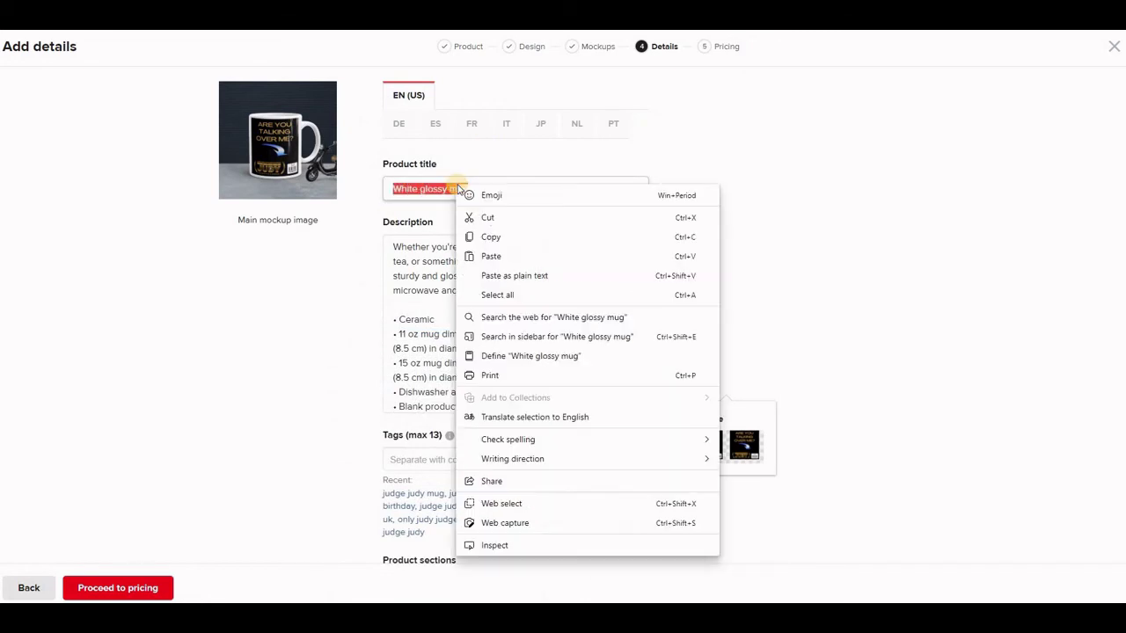
left_click(495, 254)
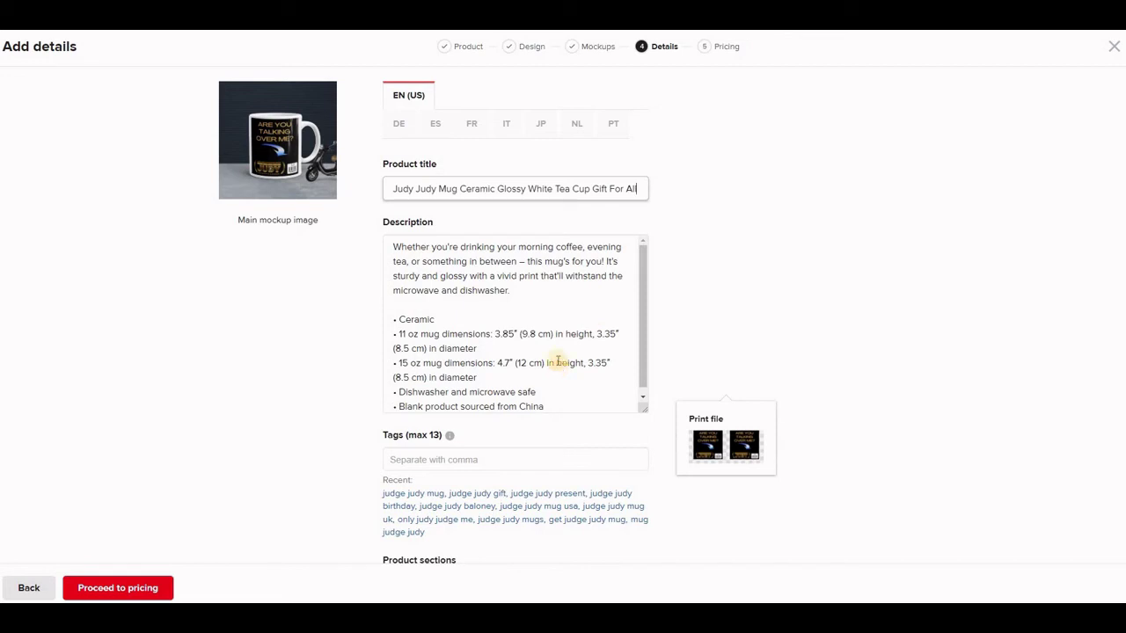
Replace the default product description with the full mug description from the Notepad notes, from "Experience the joy" through the free worldwide shipping line
left_click_drag(391, 242, 567, 406)
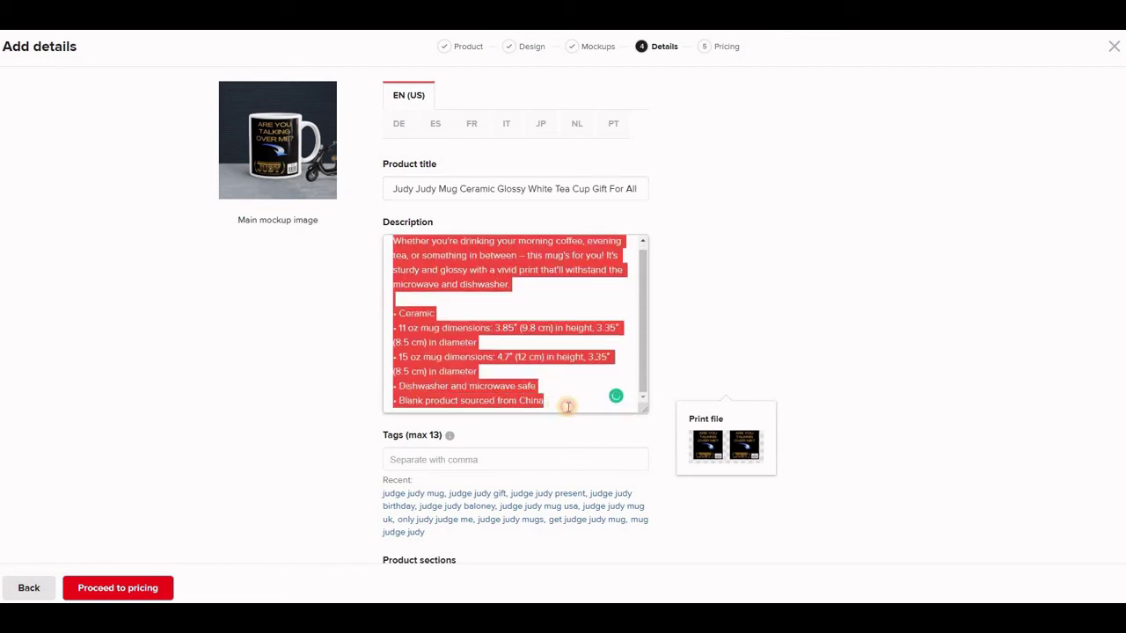
key("BackSpace")
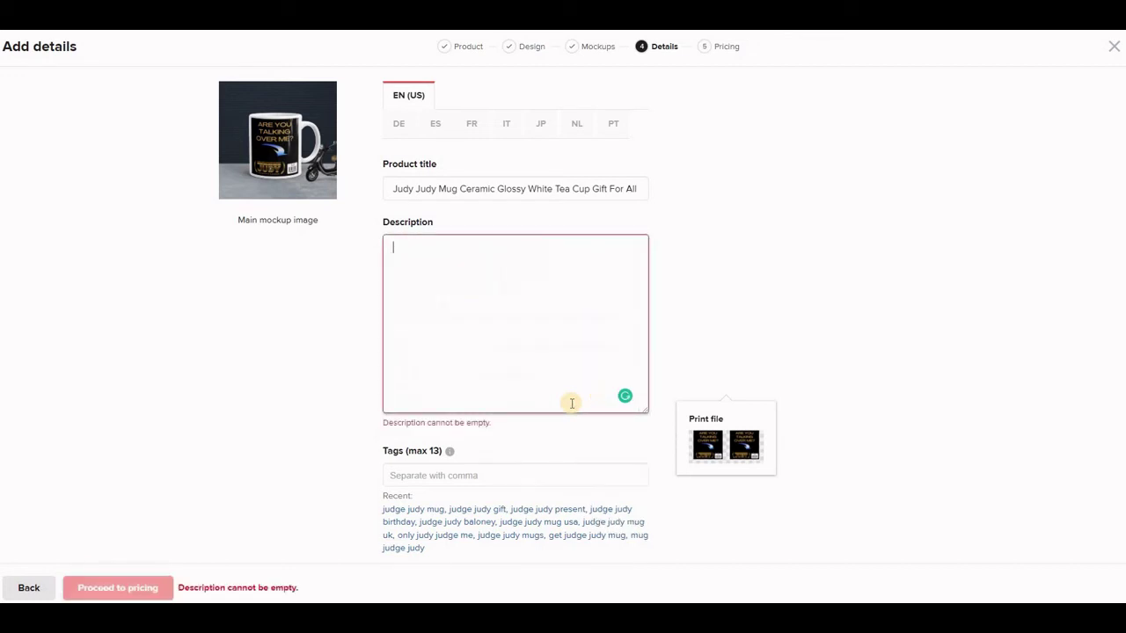
left_click(572, 404)
left_click(357, 573)
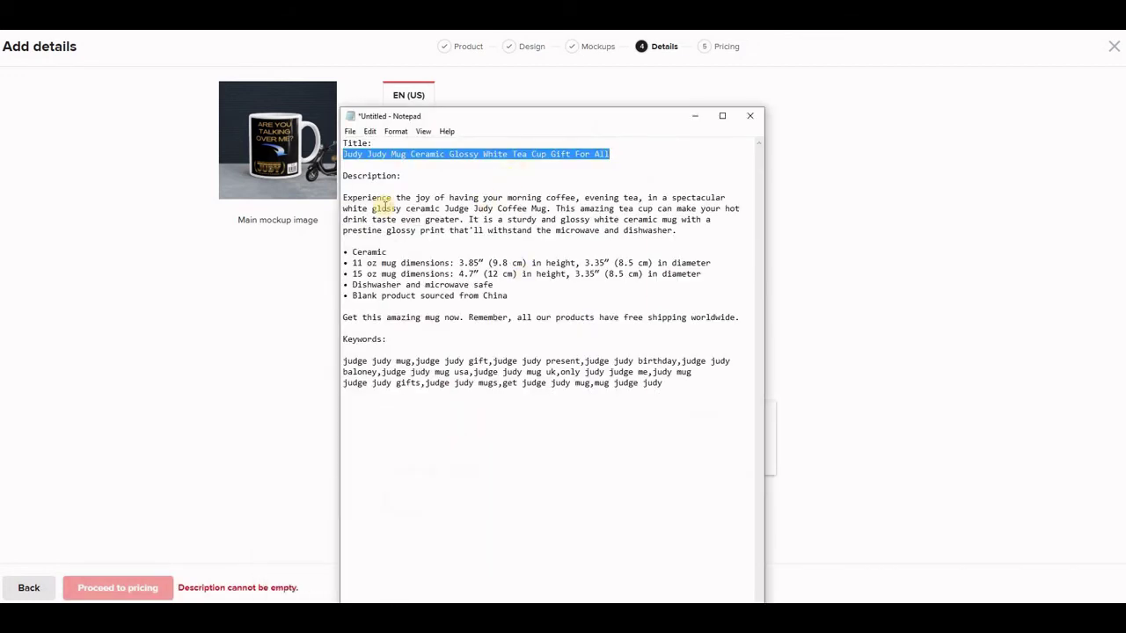
left_click_drag(342, 195, 535, 317)
left_click_drag(646, 317, 739, 318)
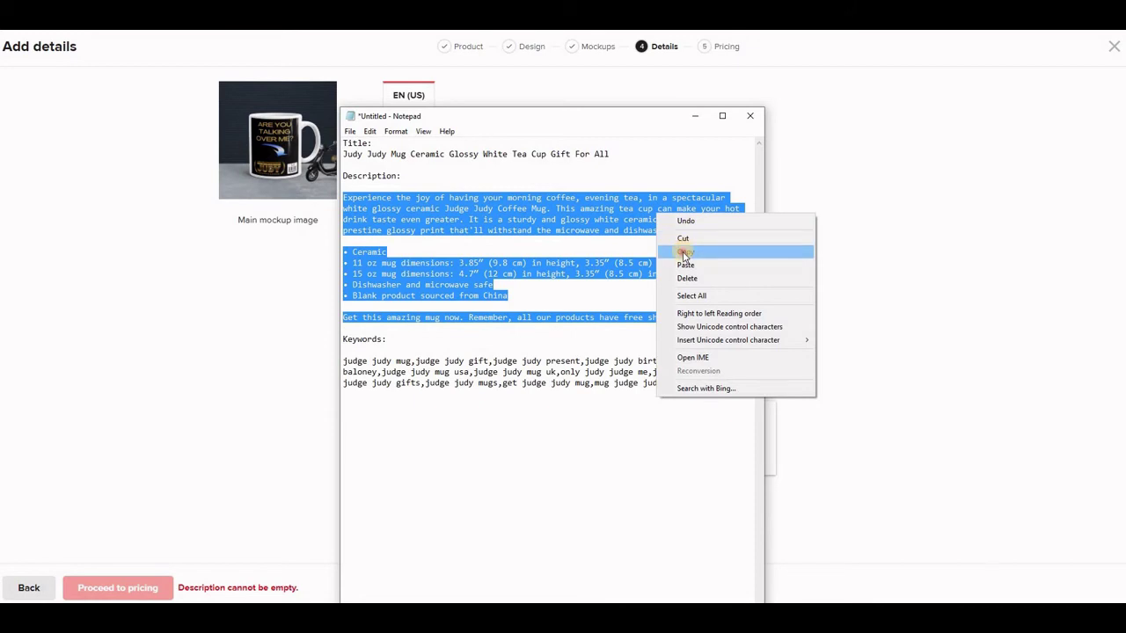
left_click(685, 252)
left_click(698, 118)
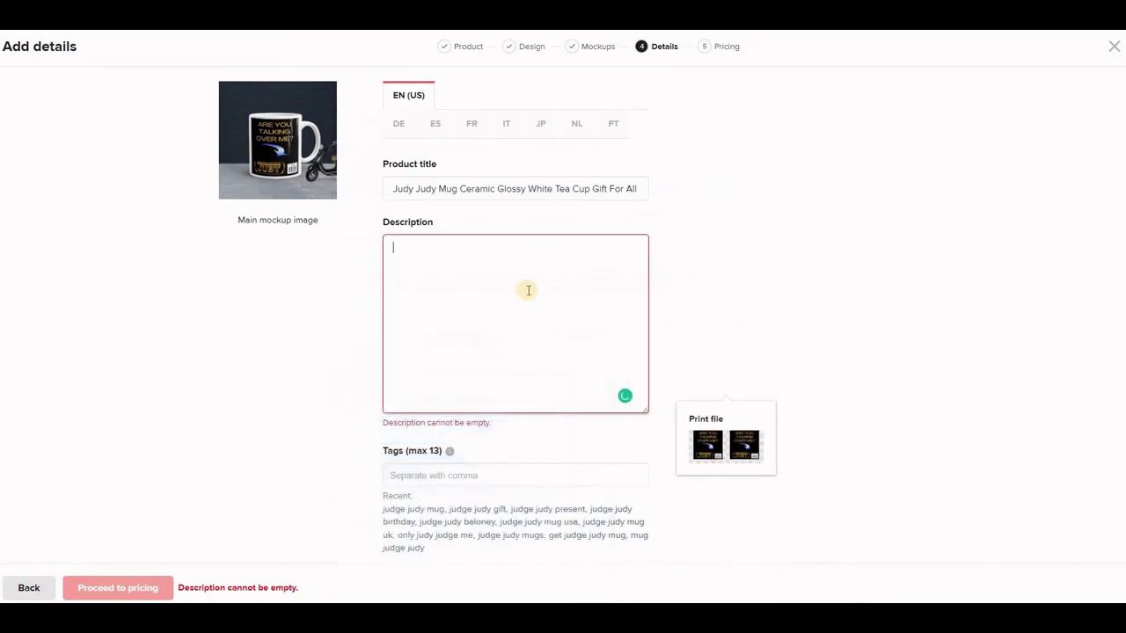
right_click(402, 251)
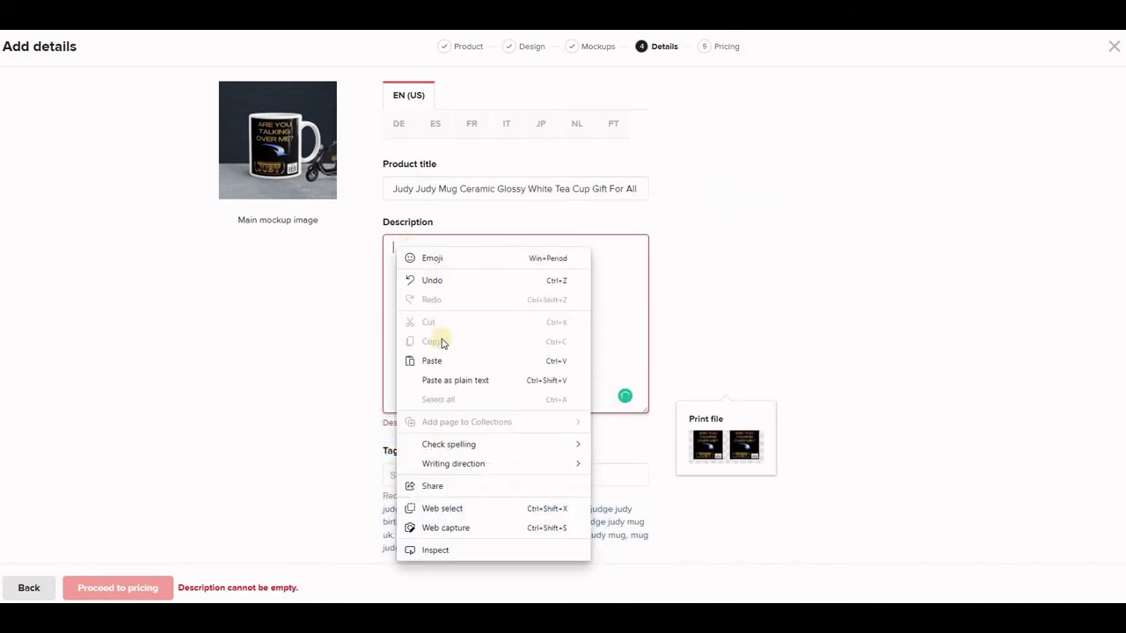
left_click(439, 360)
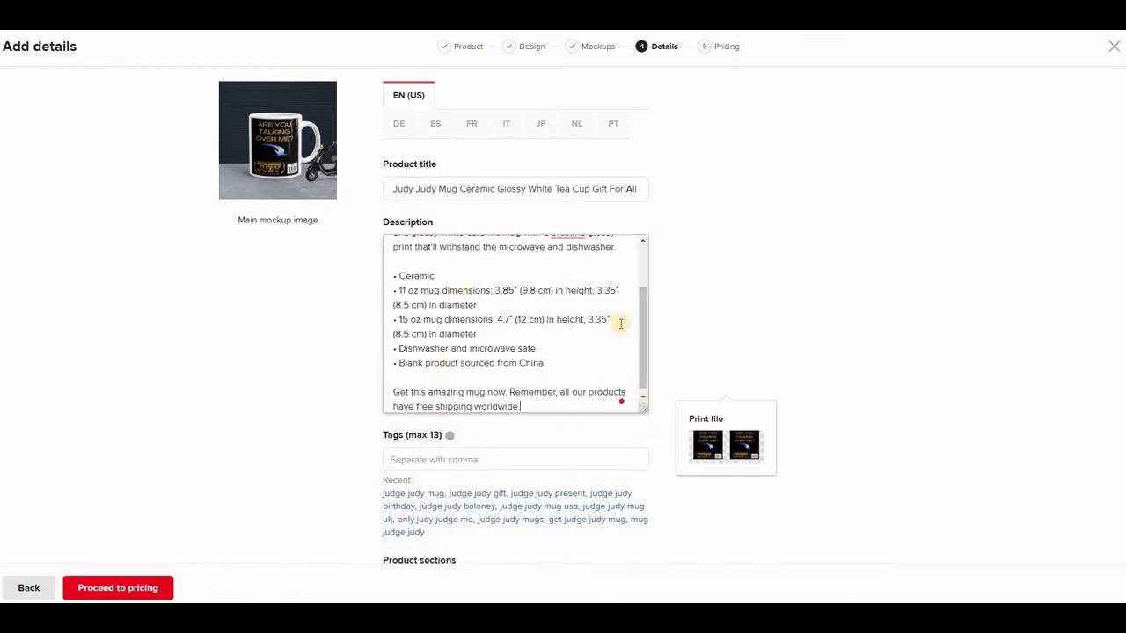
Enlarge the description box further and correct the spellings to "teacup" and "pristine" in the mug description
left_click_drag(641, 409, 643, 470)
left_click(580, 258)
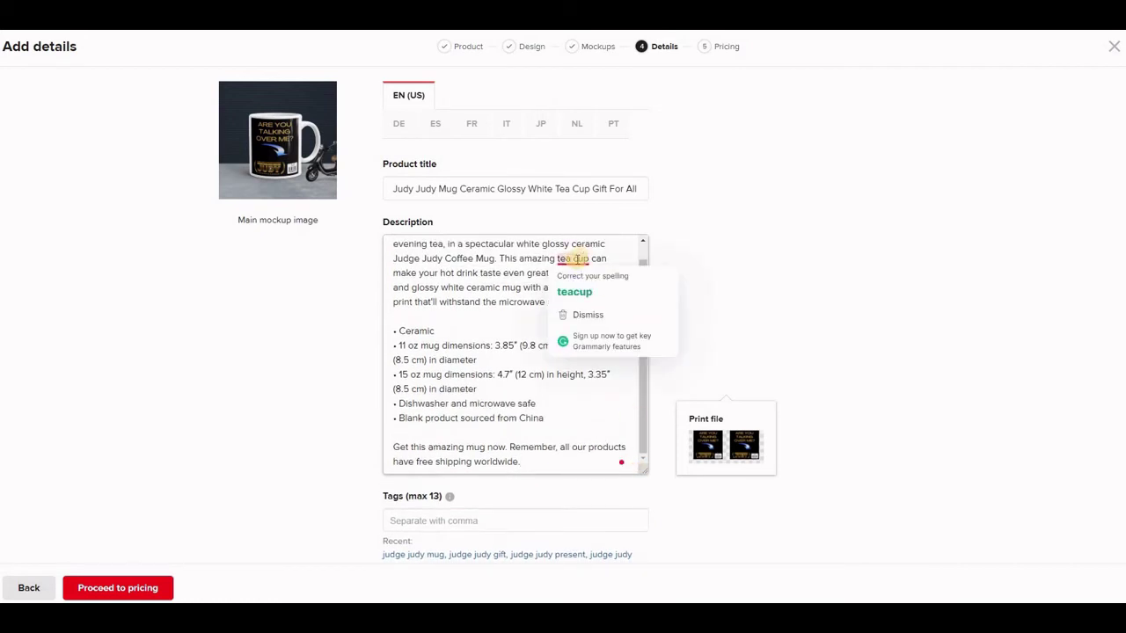
left_click(574, 292)
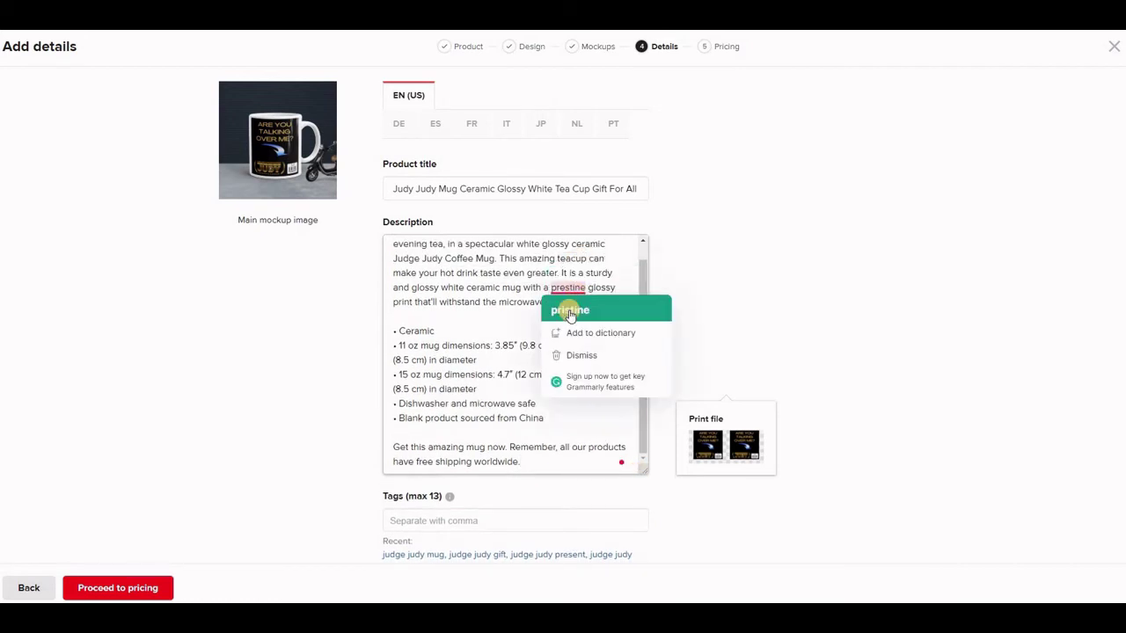
left_click(572, 304)
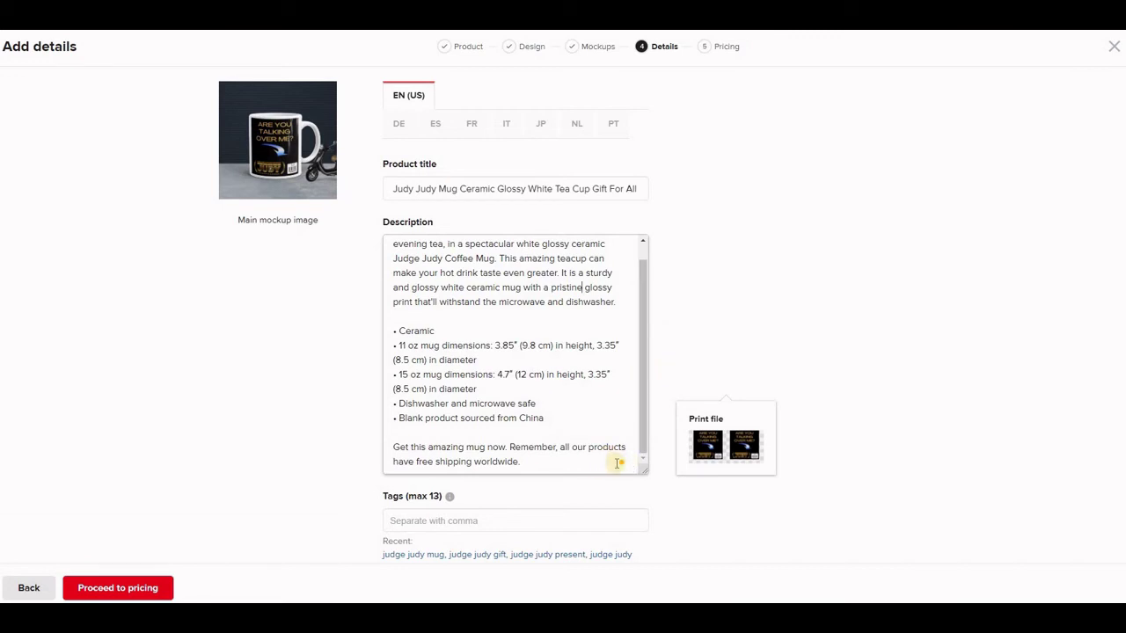
mouse_move(644, 380)
left_mouse_down()
mouse_move(645, 365)
mouse_move(641, 399)
left_mouse_up()
Check the keywords in the Notepad notes and add all the recent tags, from "judge judy mug" through "mug judge judy", to the product
scroll(344, 381, "down", 1)
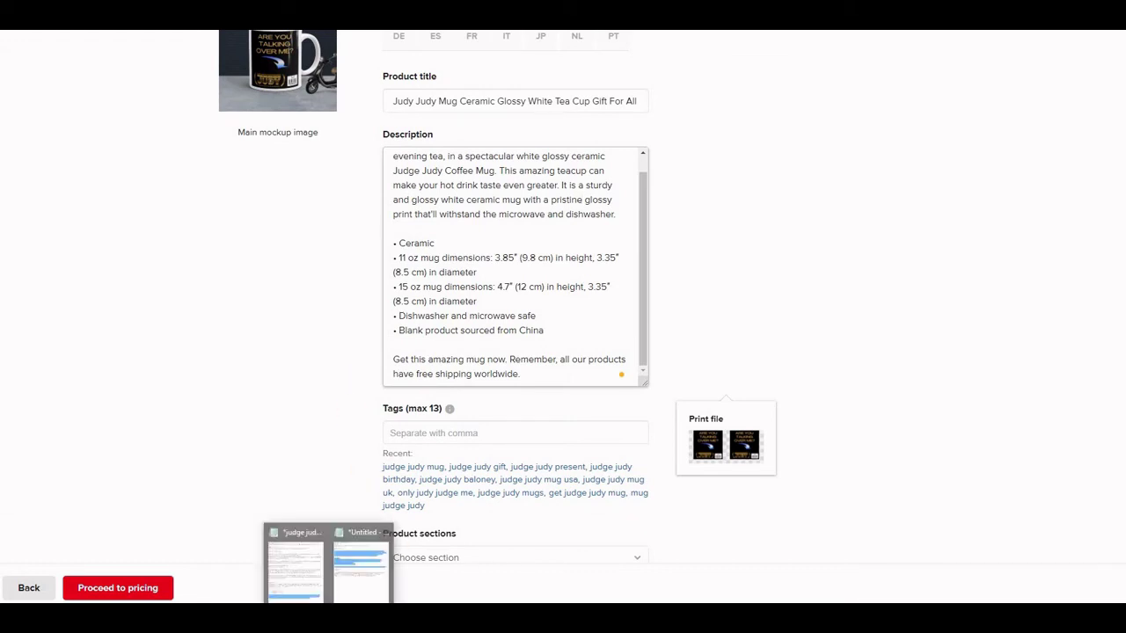
left_click(352, 563)
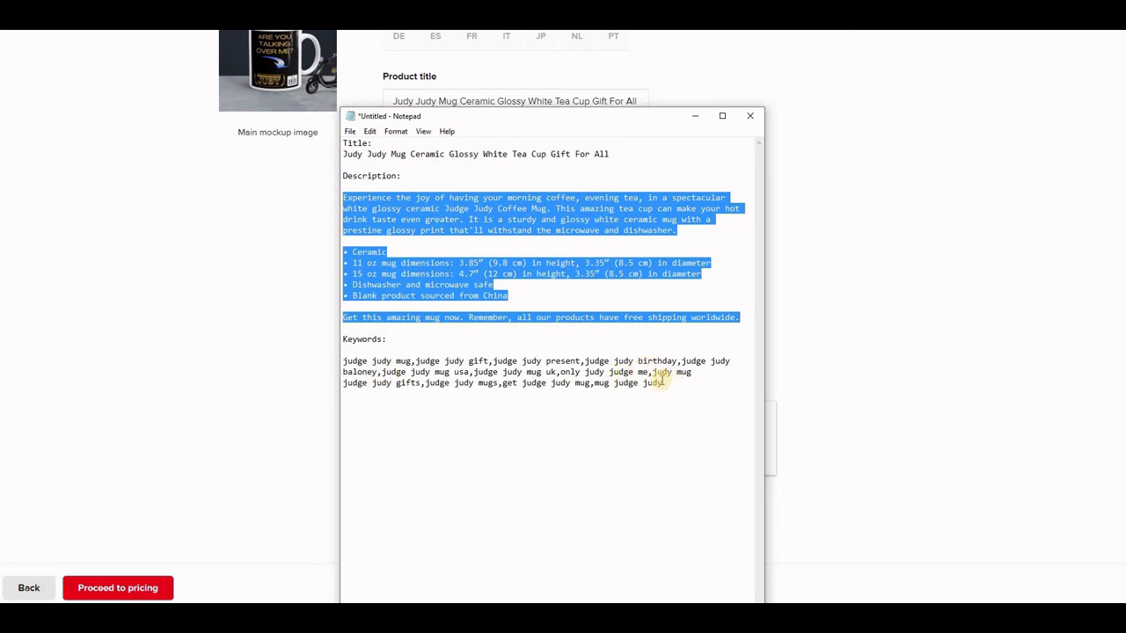
left_click(695, 115)
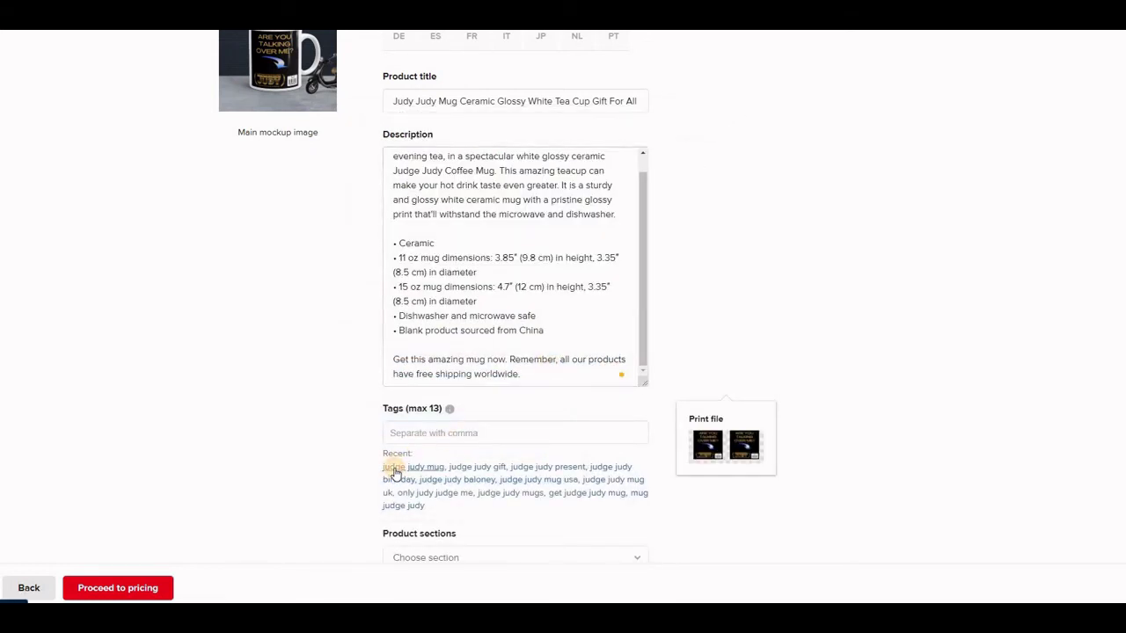
left_click(395, 469)
left_click(478, 469)
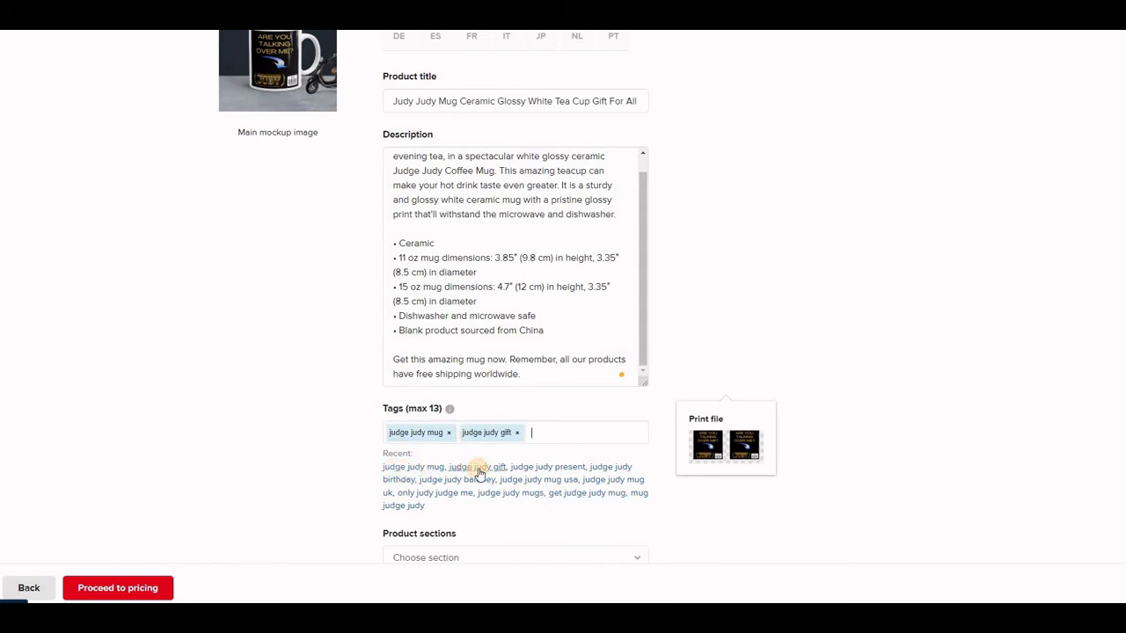
left_click(558, 467)
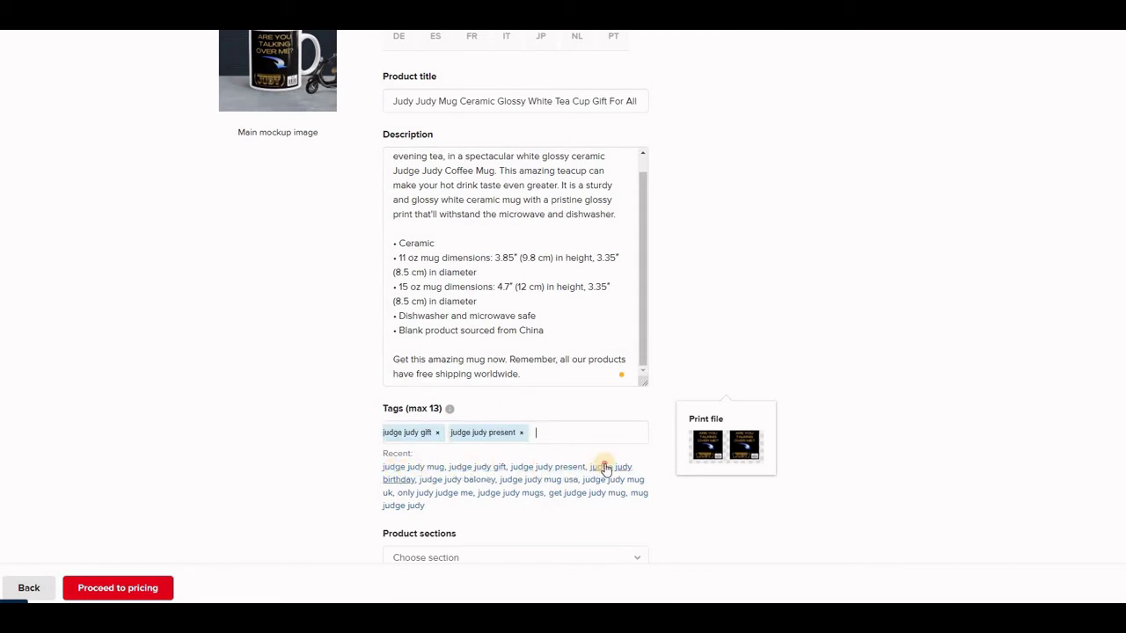
left_click(605, 469)
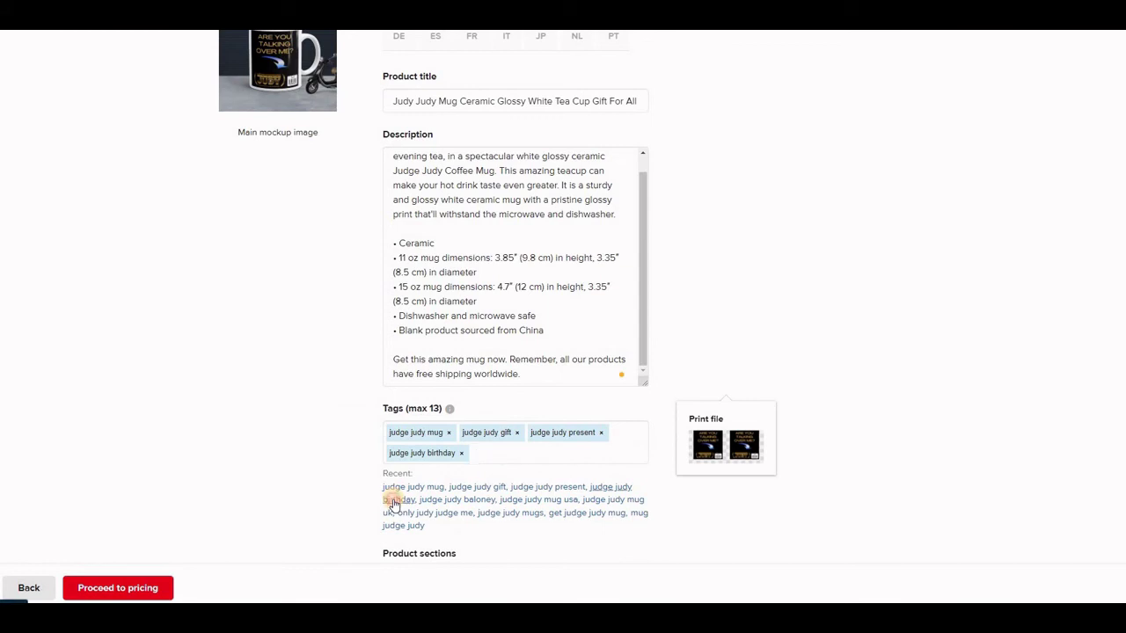
left_click(444, 499)
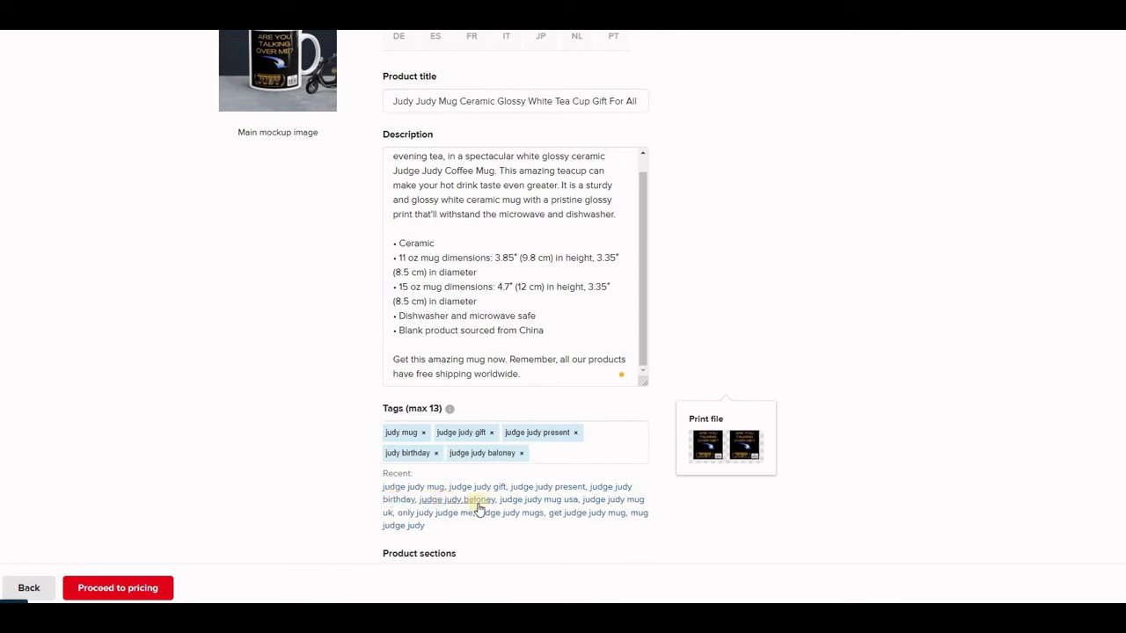
left_click(510, 502)
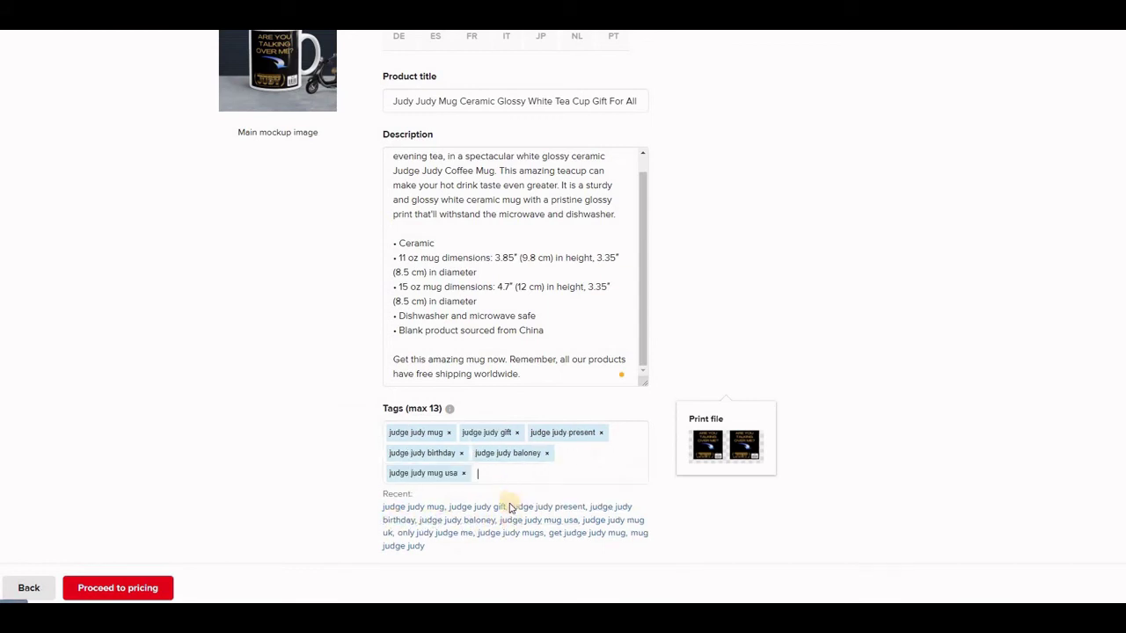
left_click(603, 524)
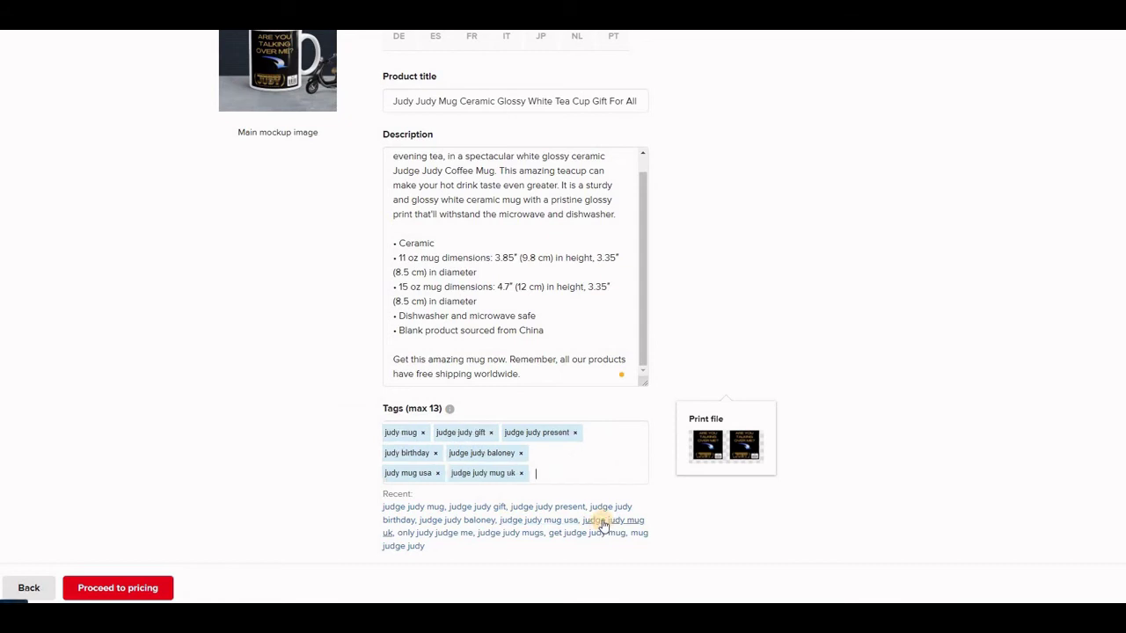
left_click(408, 535)
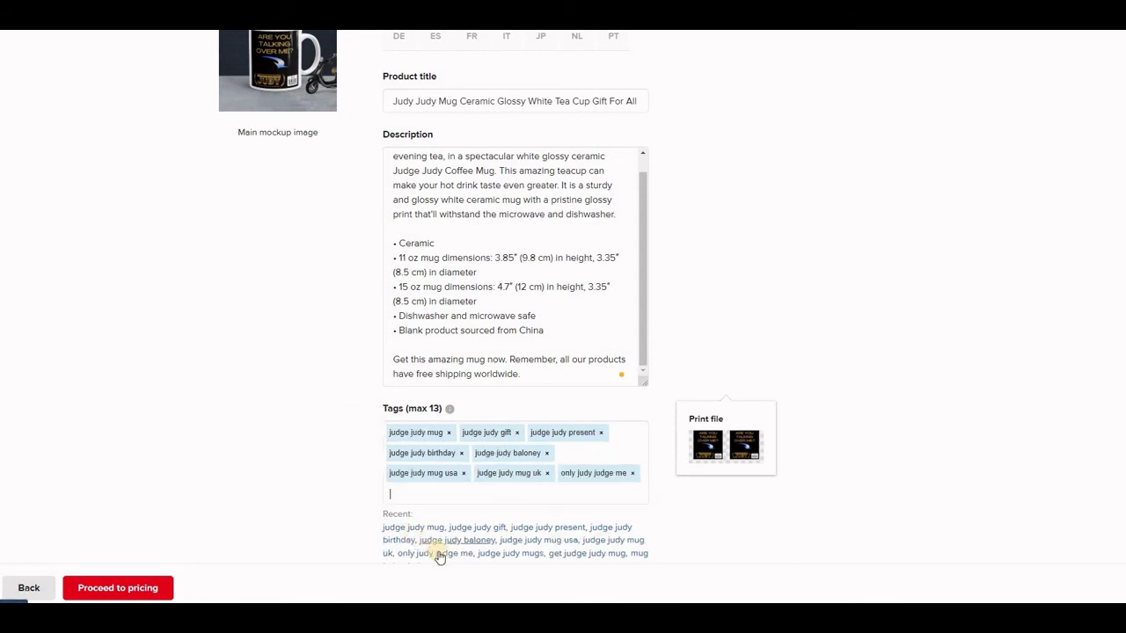
left_click(507, 556)
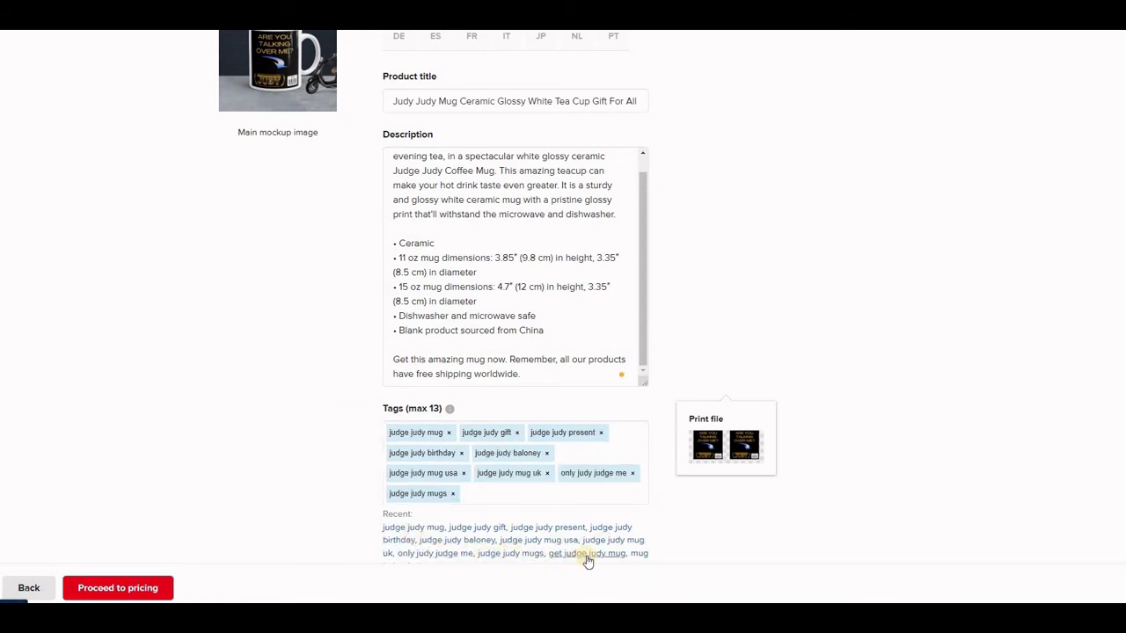
left_click(588, 556)
left_click(641, 556)
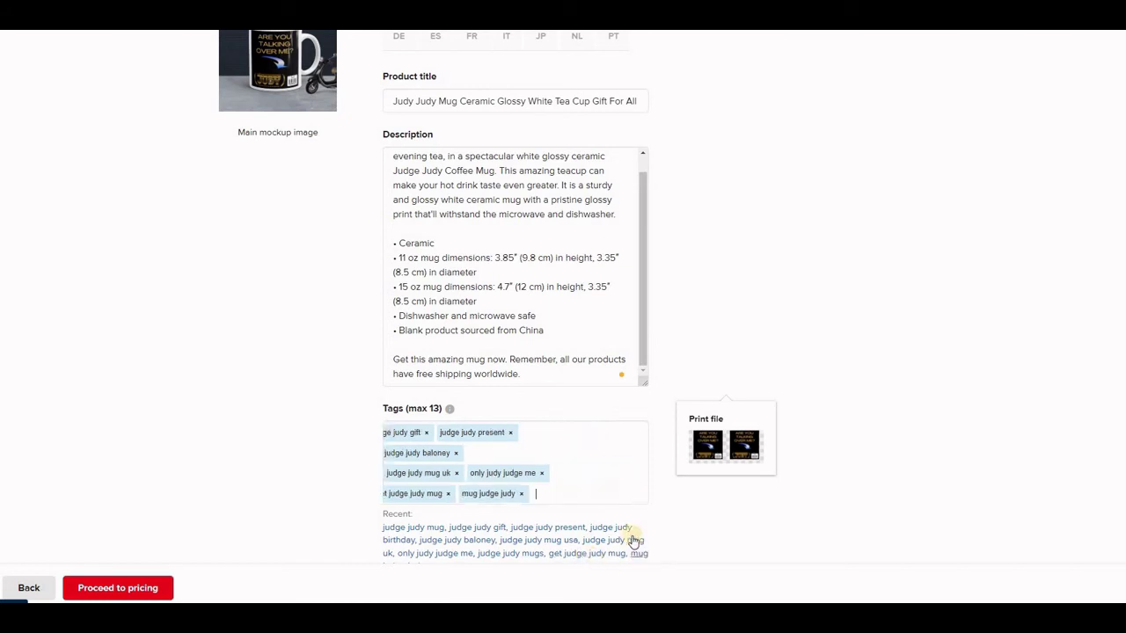
scroll(561, 489, "down", 2)
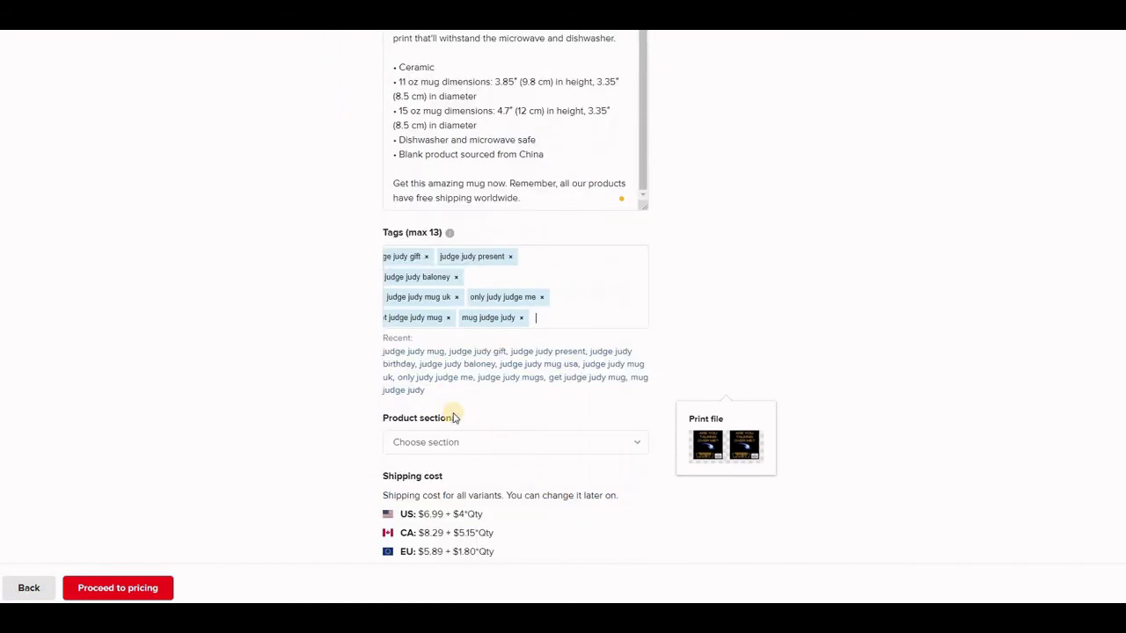
left_click(396, 392)
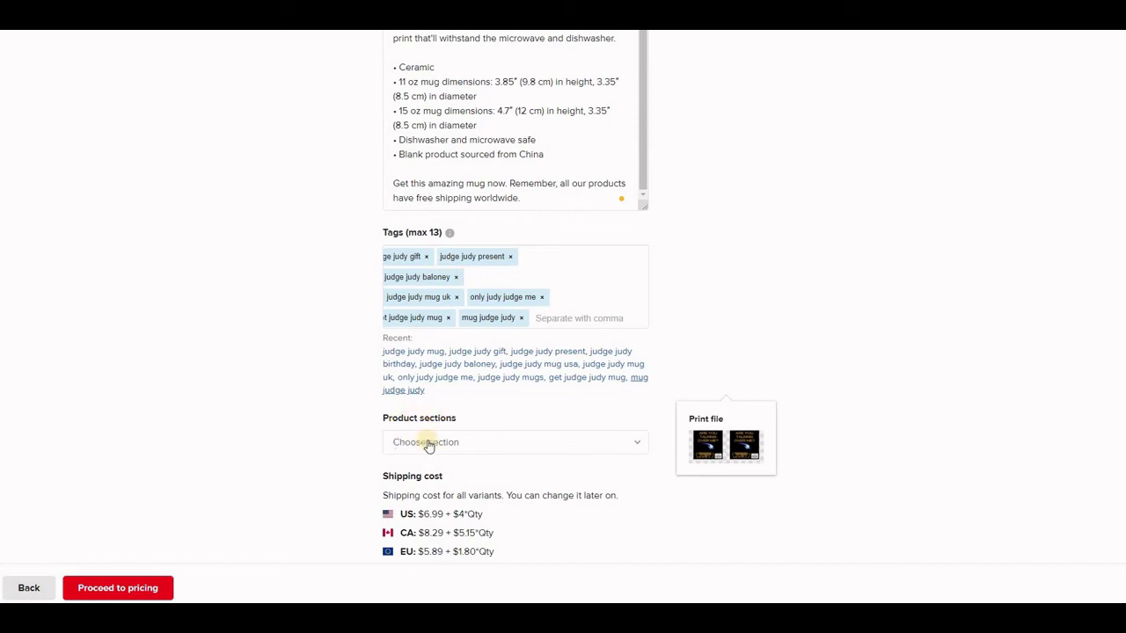
Assign the mug to the Judge Judy Mugs product section and enable displaying the product with free shipping
left_click(639, 447)
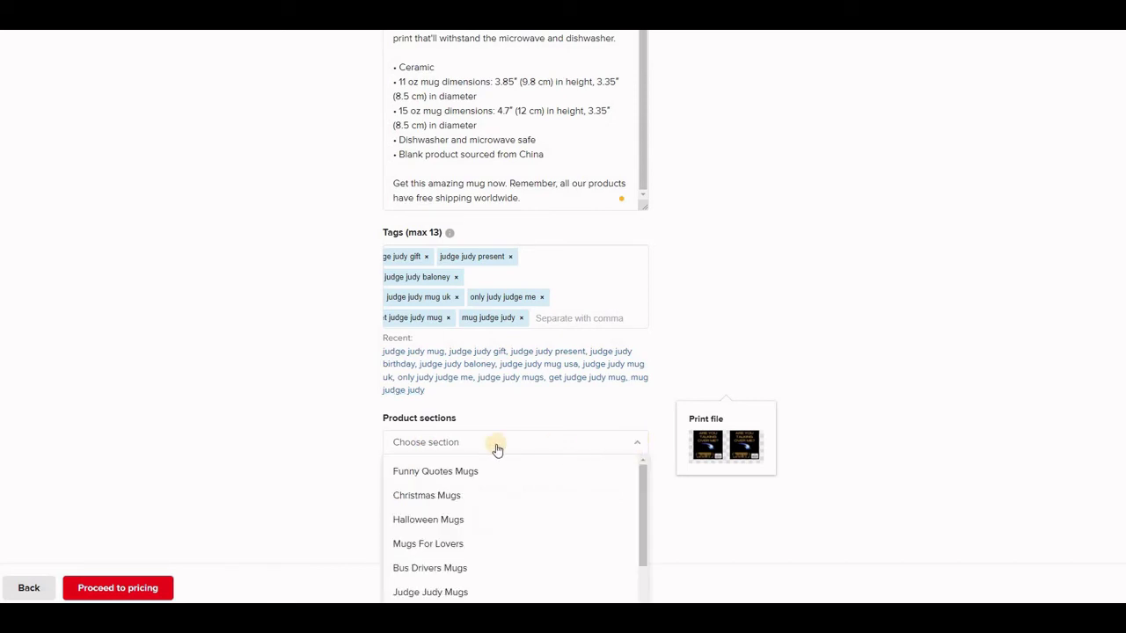
scroll(497, 458, "down", 1)
scroll(497, 458, "down", 2)
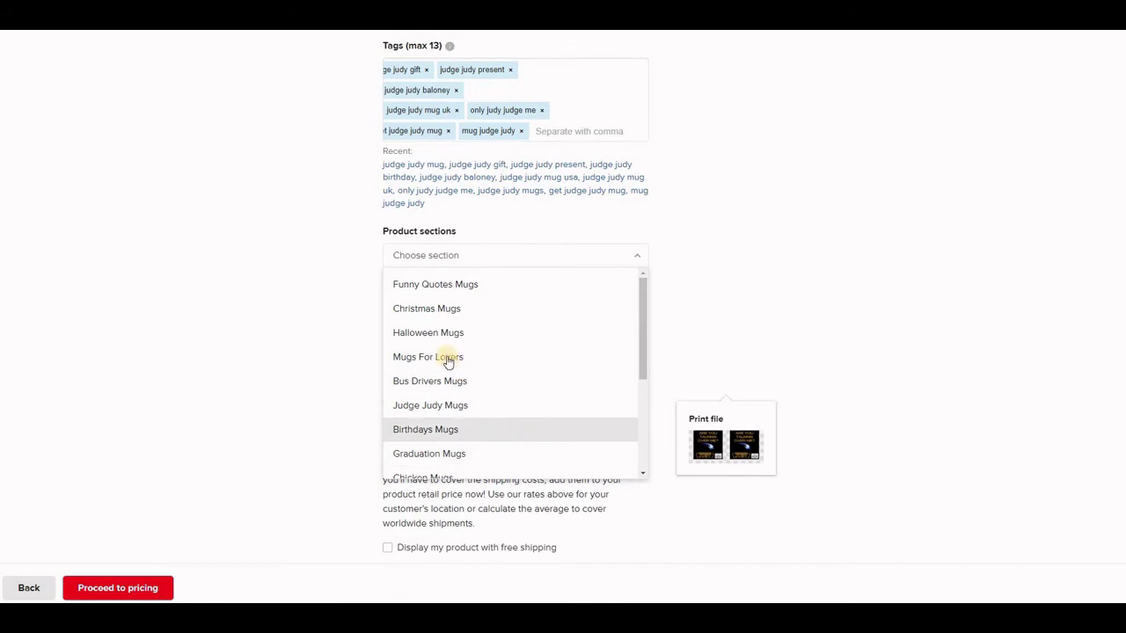
left_click(430, 405)
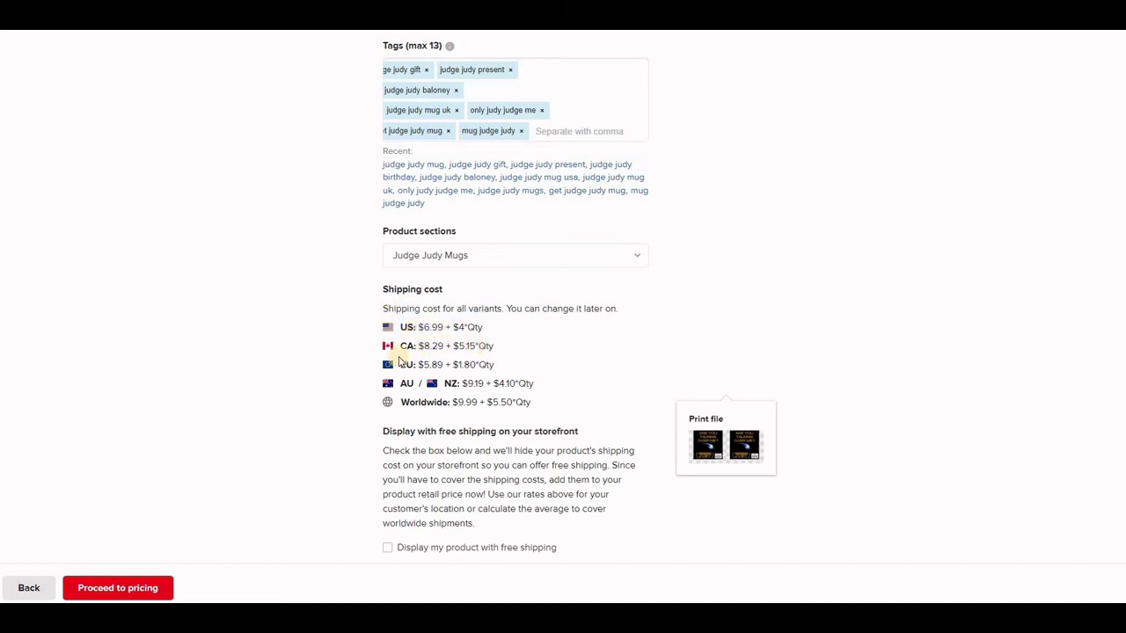
left_click(388, 548)
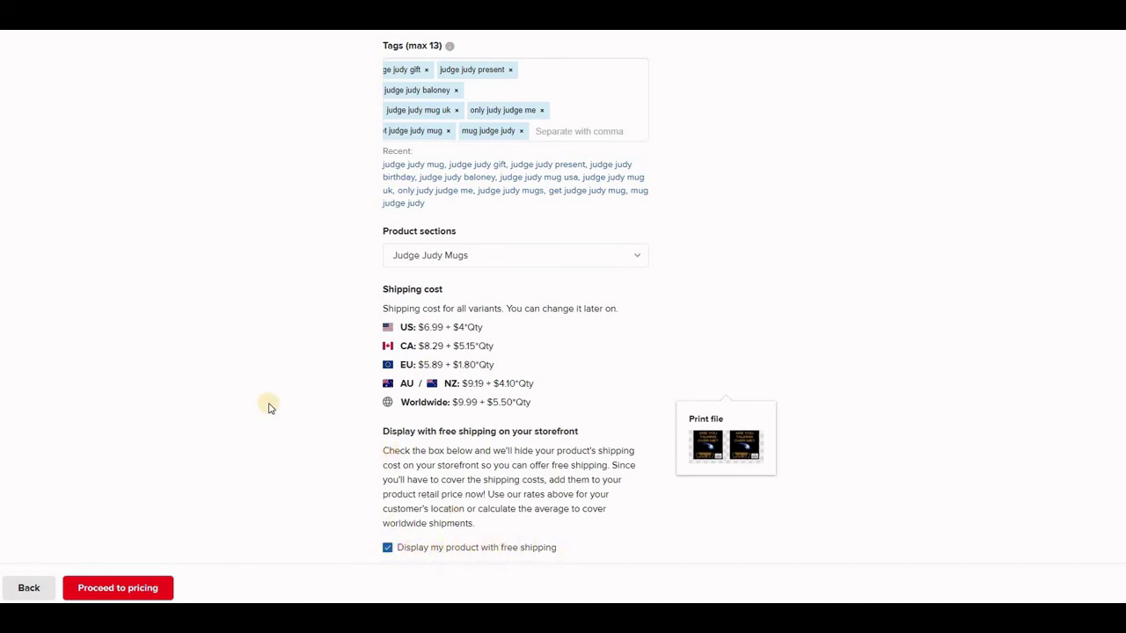
Proceed to pricing, set the 11oz mug's retail price to £18.45 and submit the product to the store
left_click(128, 591)
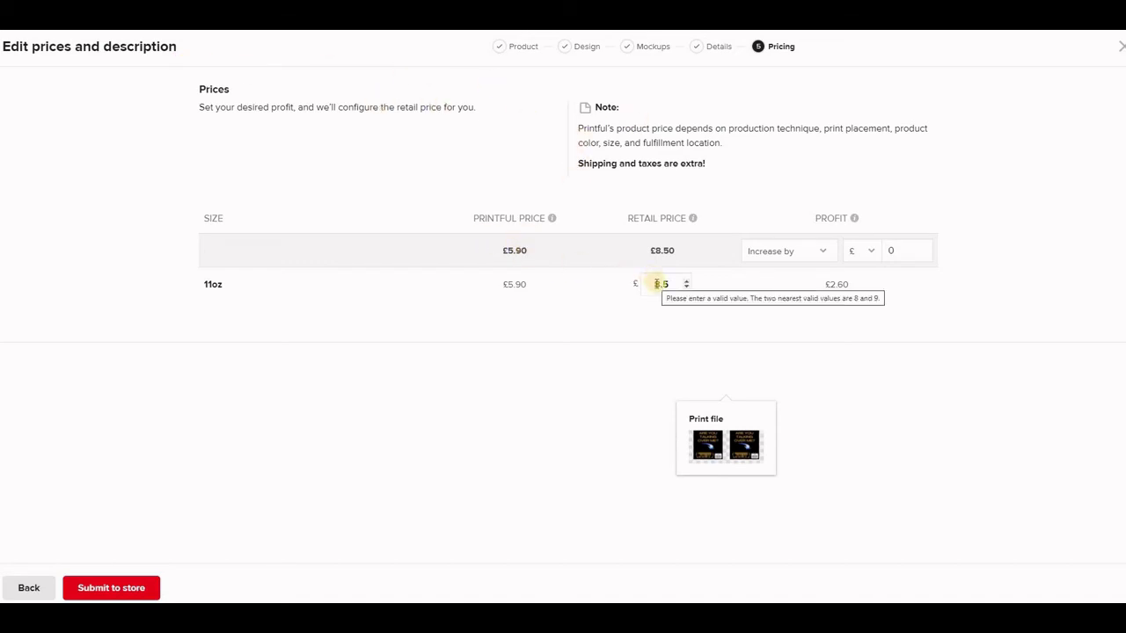
left_click_drag(659, 284, 669, 283)
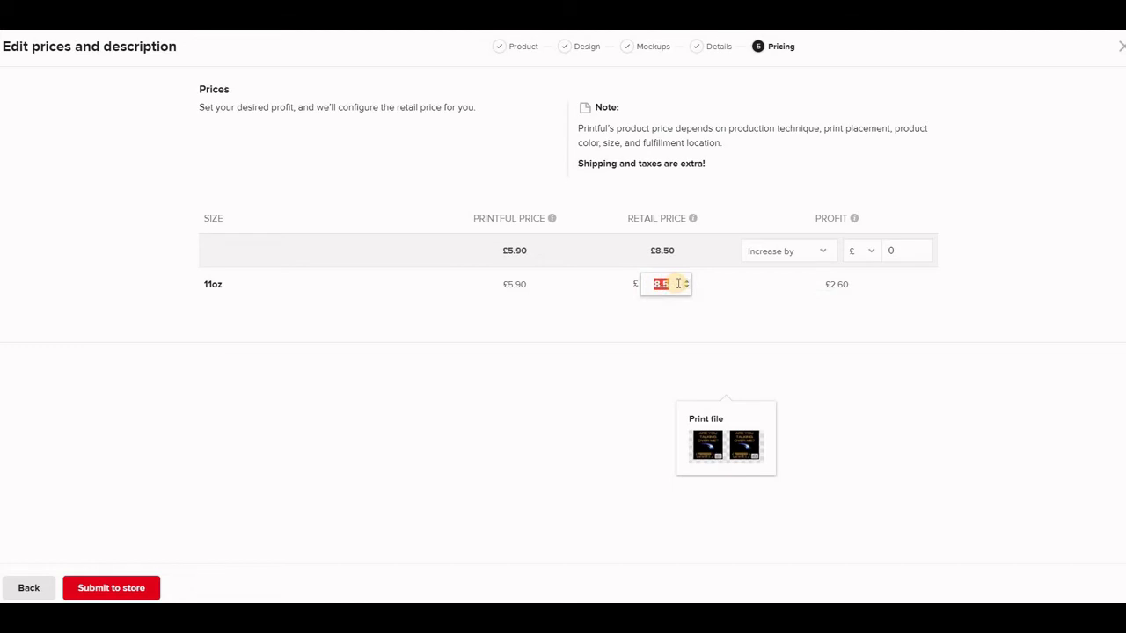
type("18.")
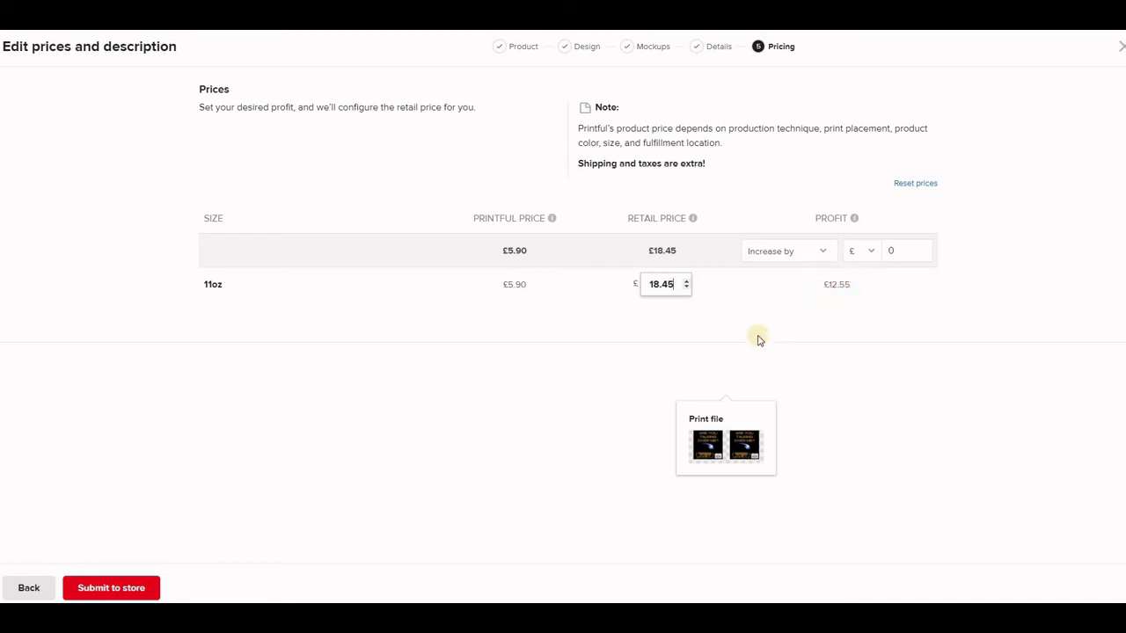
left_click(134, 591)
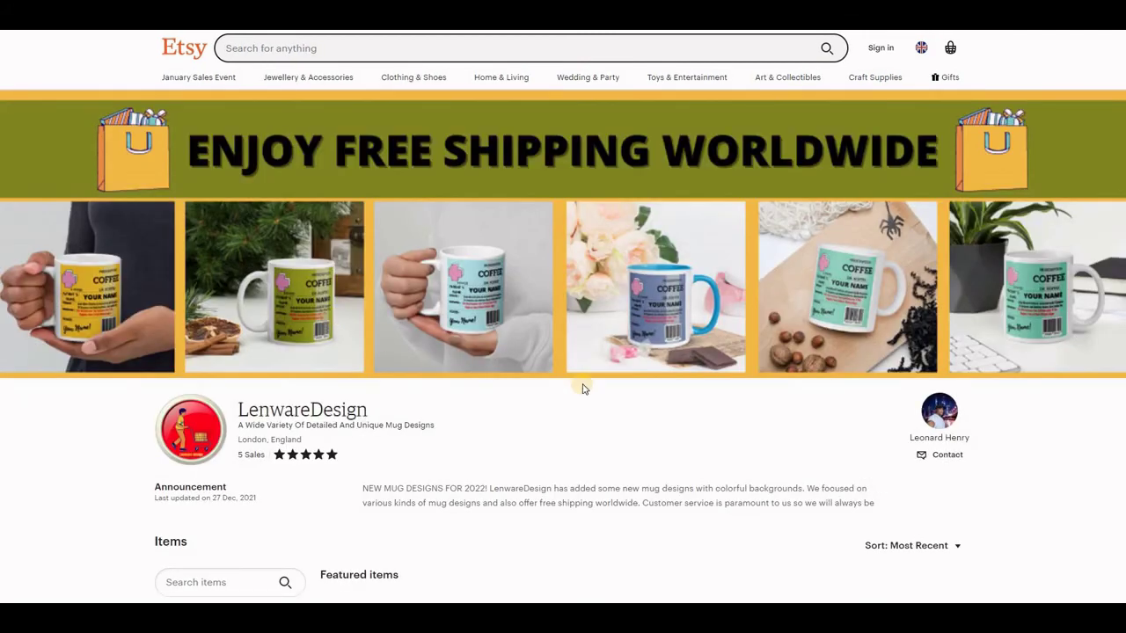
Look through the public LenwareDesign shop page on Etsy, including its featured items, sections and all items
scroll(586, 385, "down", 4)
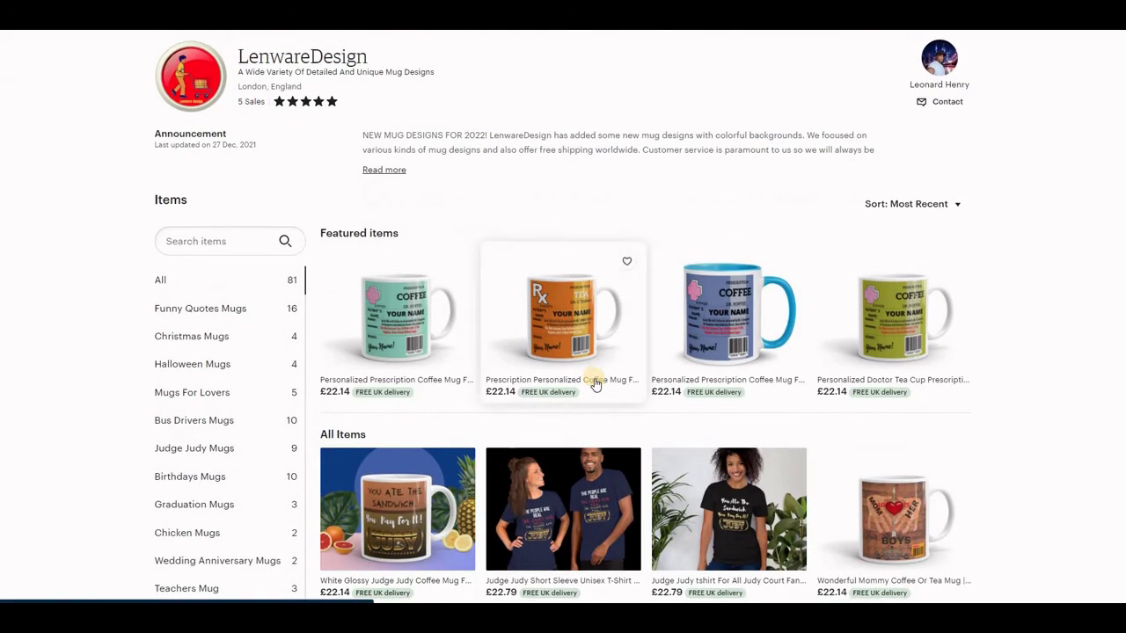
scroll(594, 384, "down", 2)
scroll(594, 384, "down", 3)
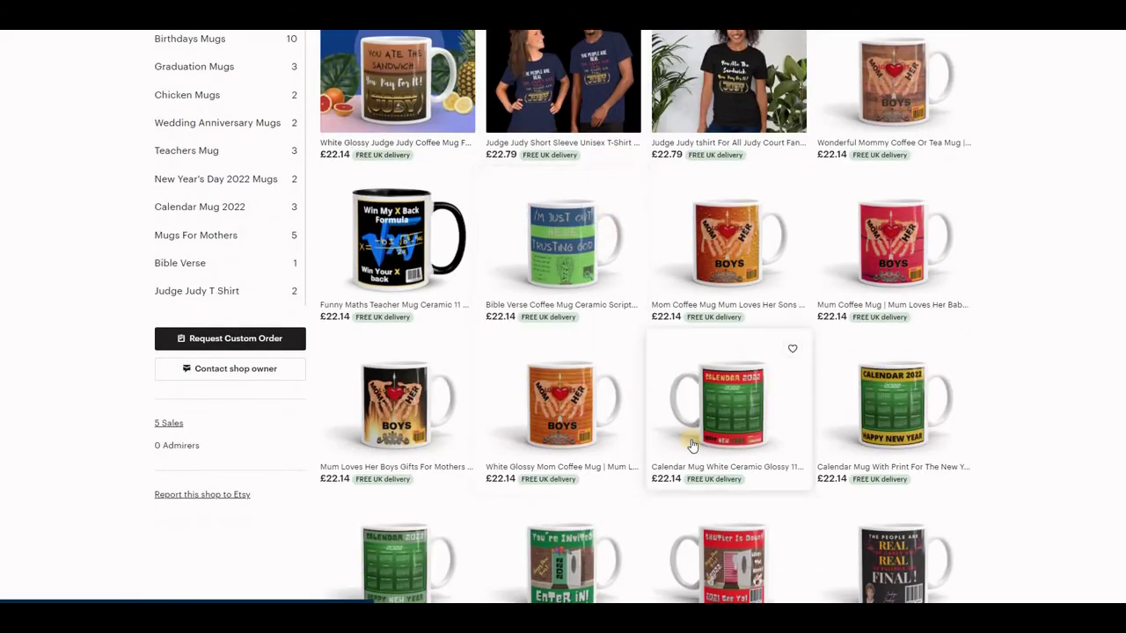
scroll(704, 453, "up", 3)
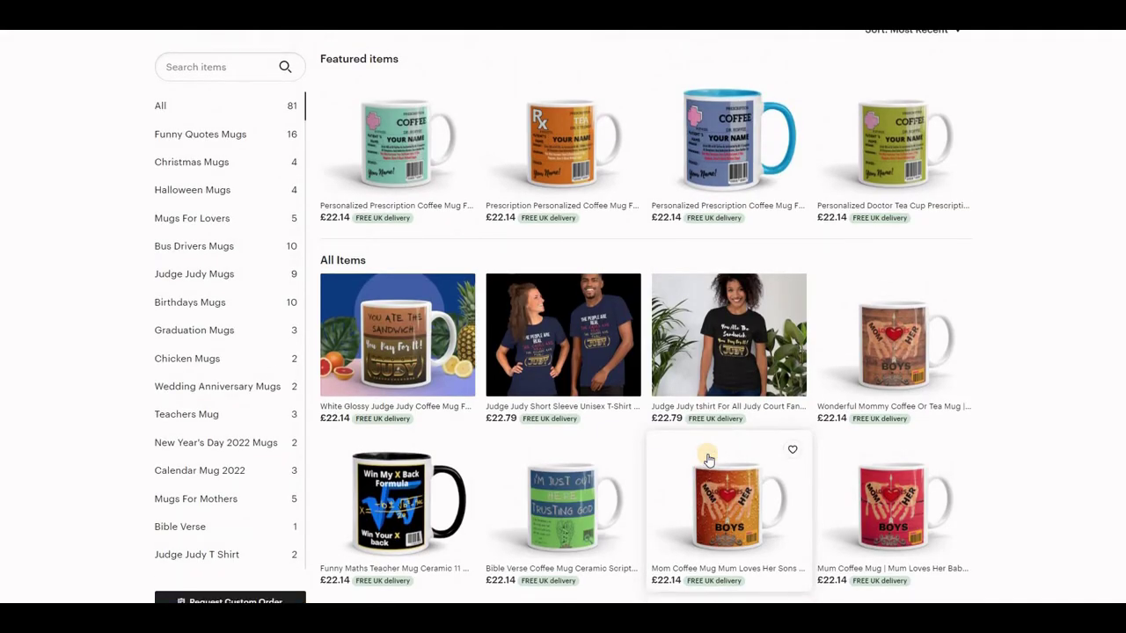
scroll(708, 458, "up", 4)
scroll(708, 458, "up", 3)
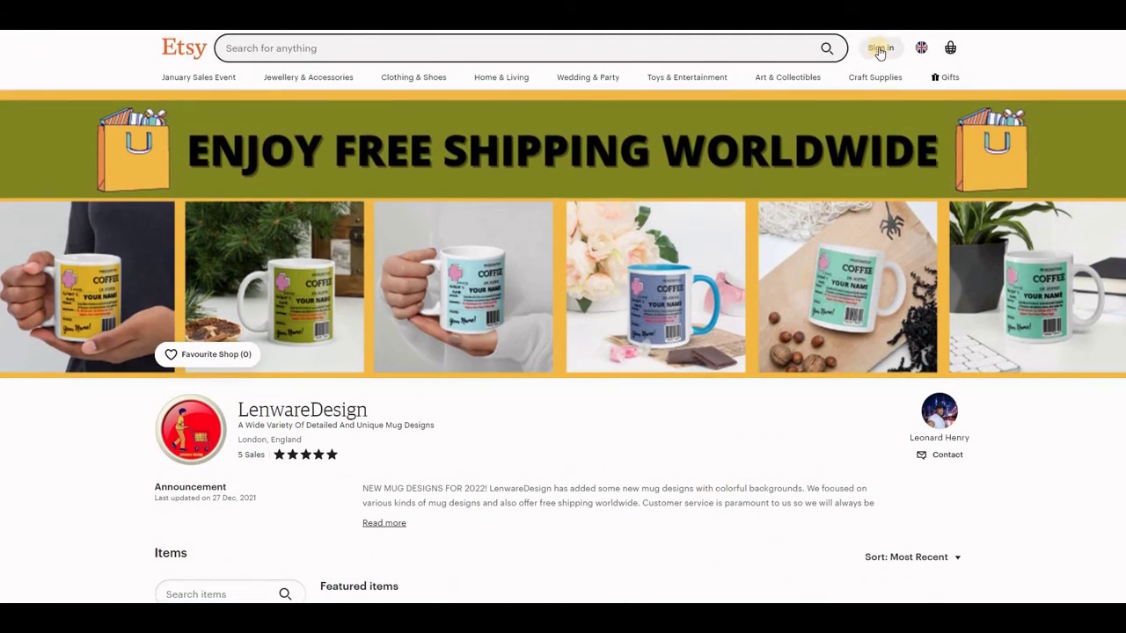
Sign in to Etsy through Google with the shop owner's existing account
left_click(880, 49)
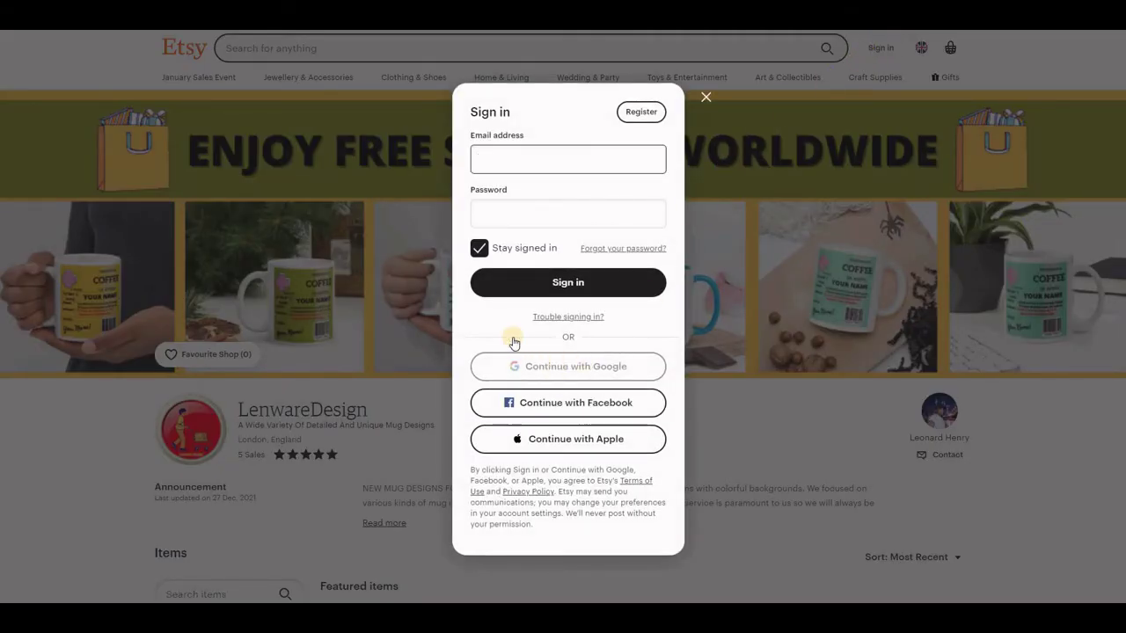
left_click(551, 369)
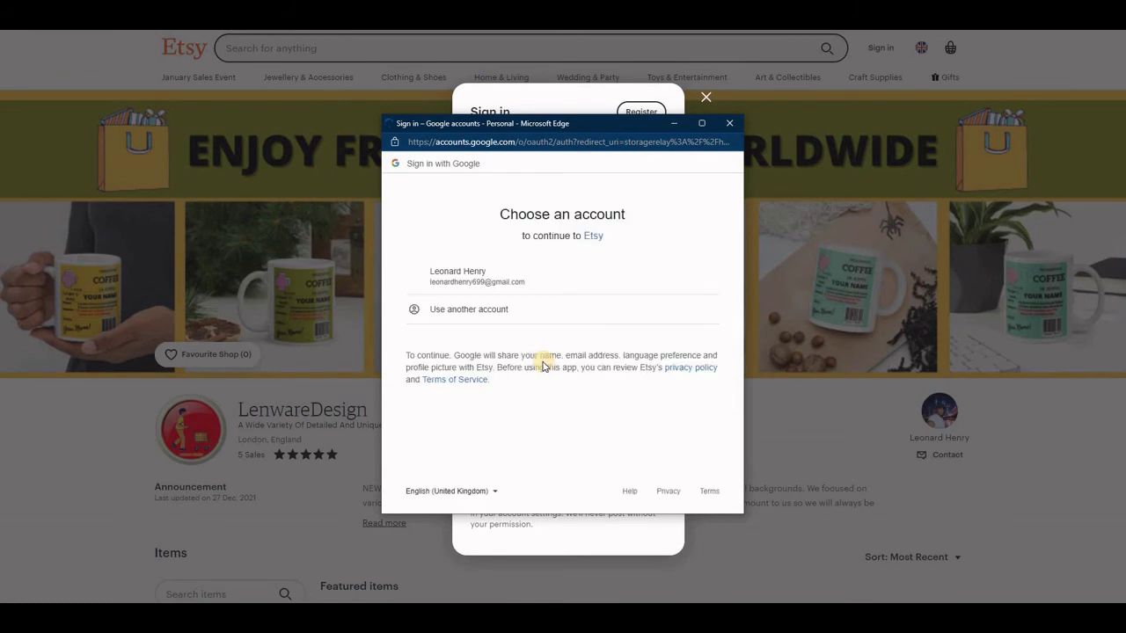
left_click(466, 273)
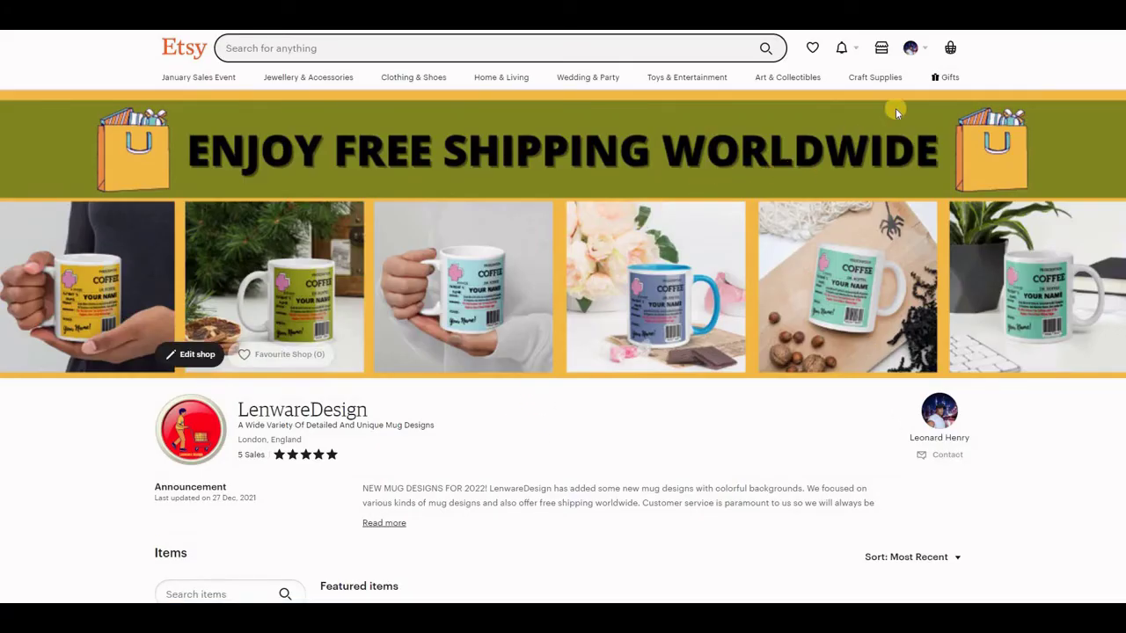
Open the listings in Etsy's Shop Manager and filter them to show drafts only
left_click(882, 51)
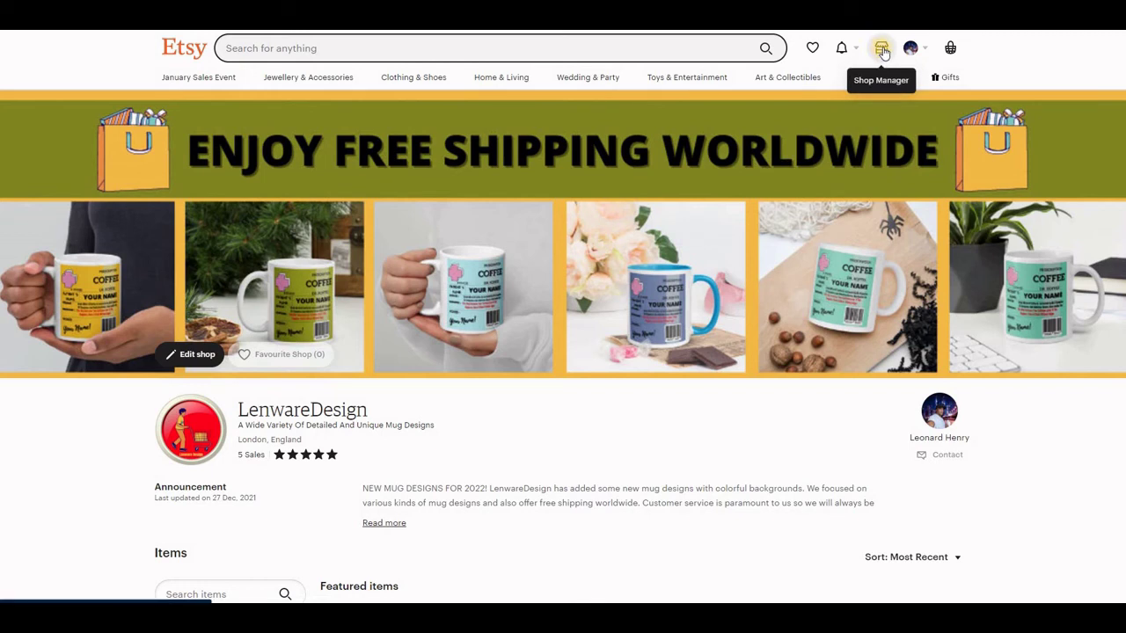
left_click(882, 49)
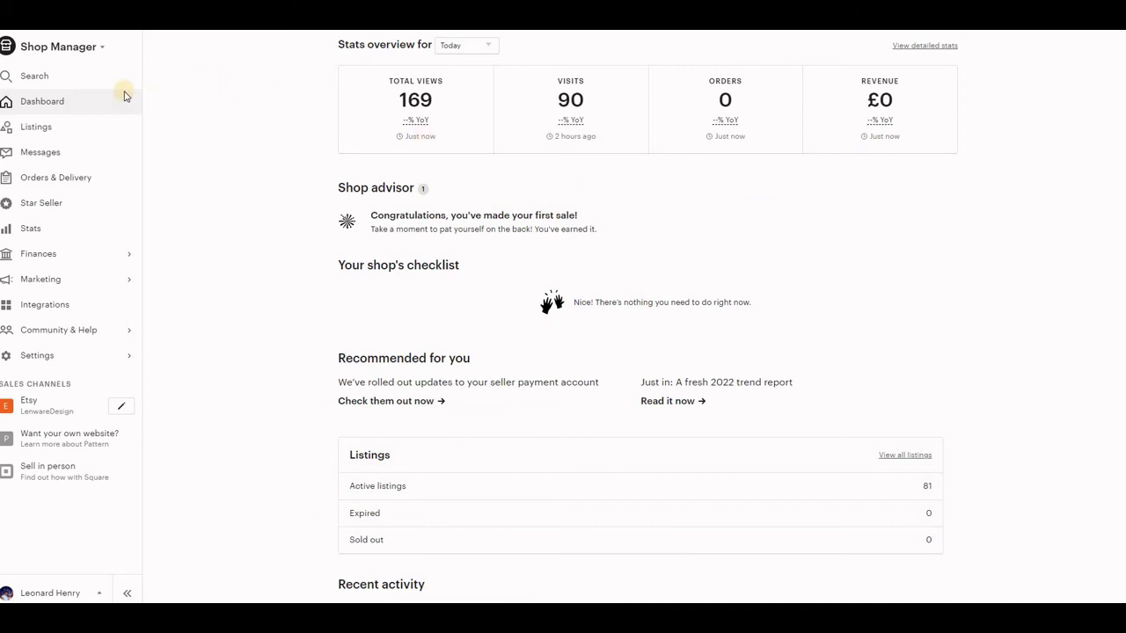
left_click(39, 129)
left_click(39, 157)
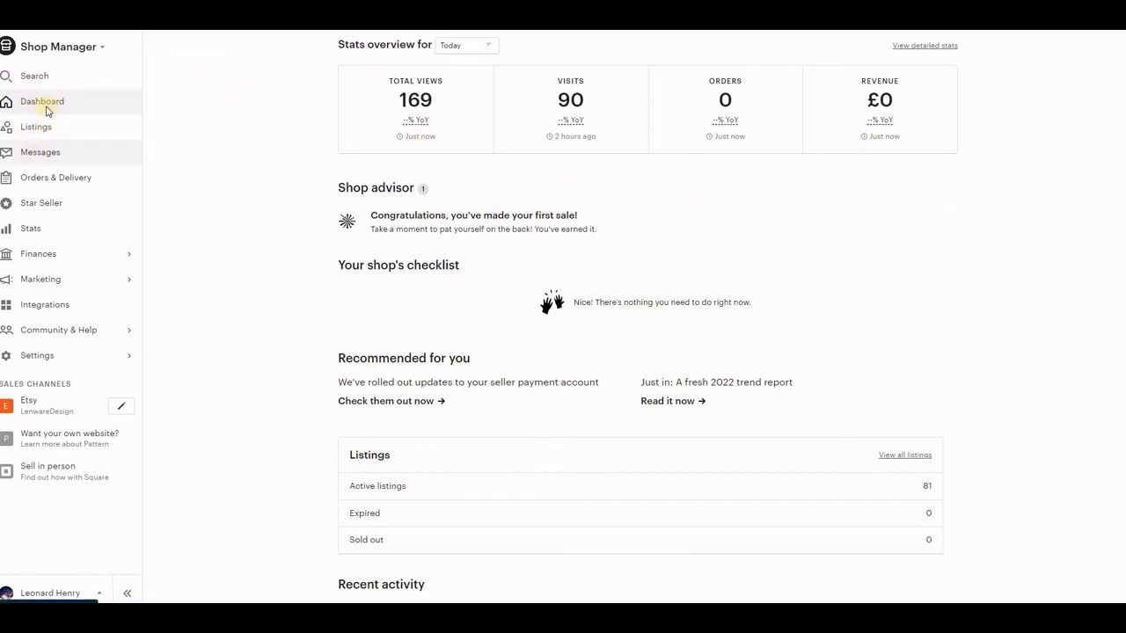
left_click(53, 104)
left_click(44, 131)
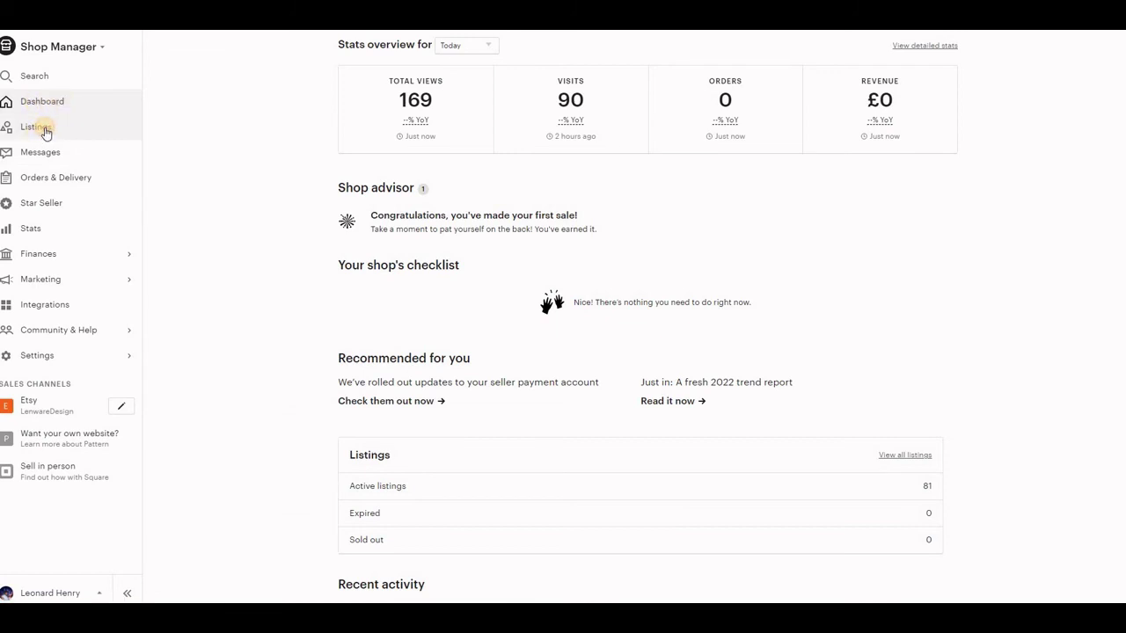
left_click(46, 130)
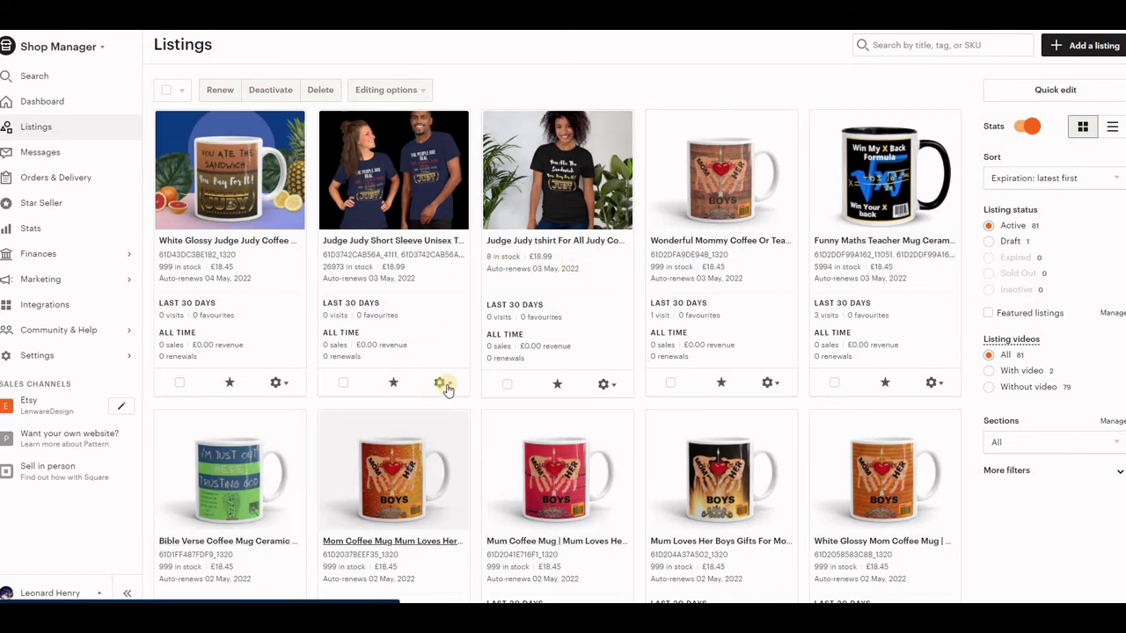
left_click(988, 242)
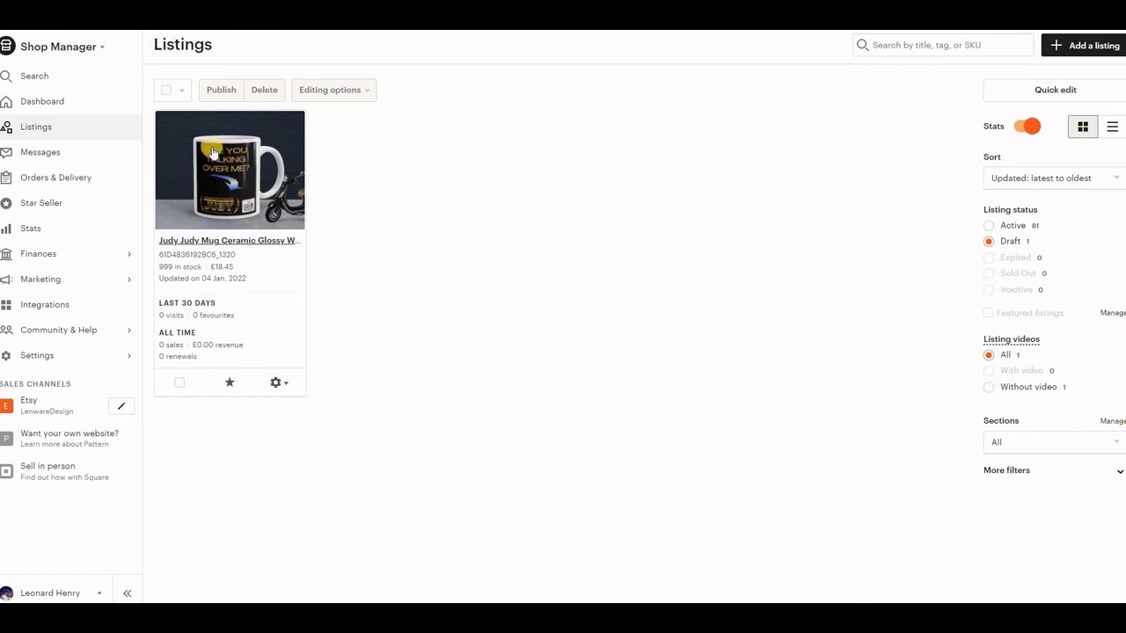
Open the draft Judy Judy mug listing for editing
left_click(211, 154)
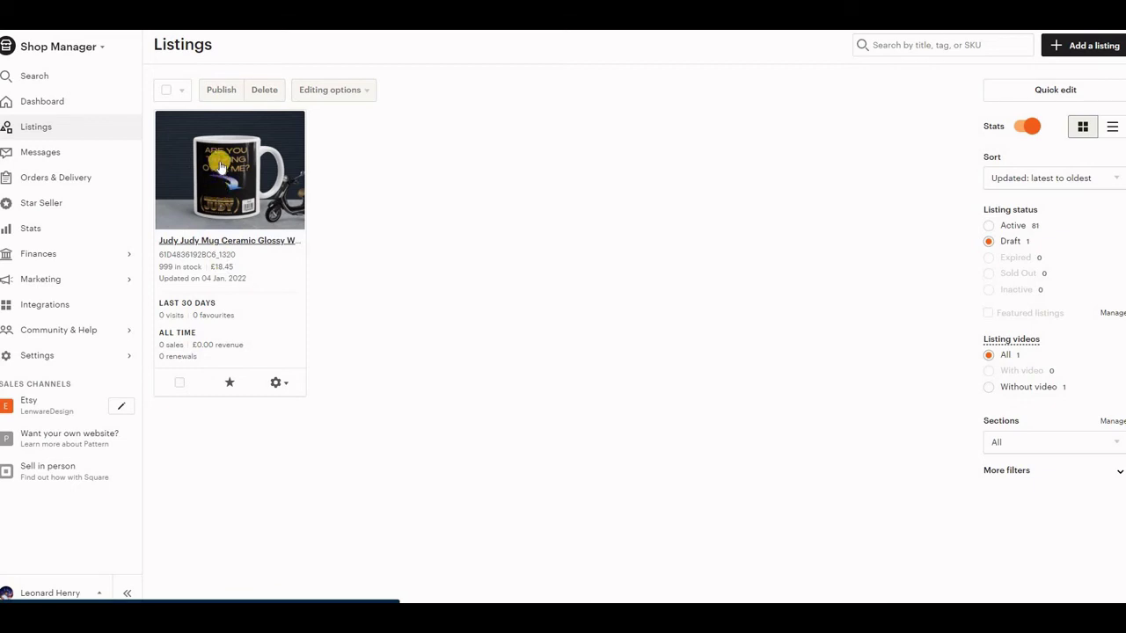
left_click(287, 386)
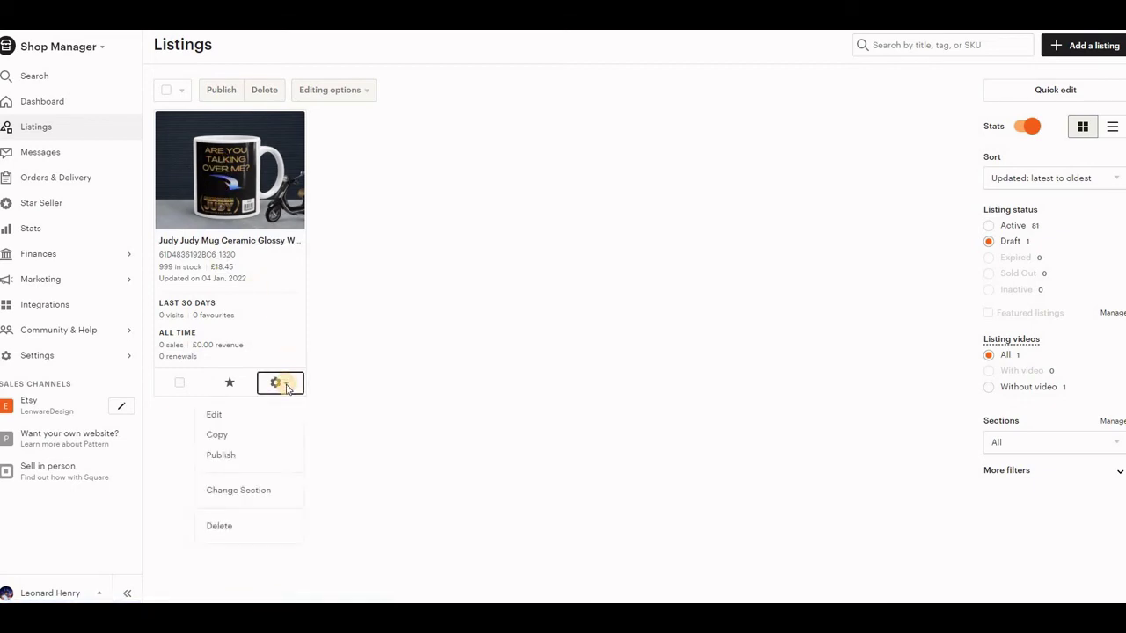
left_click(216, 416)
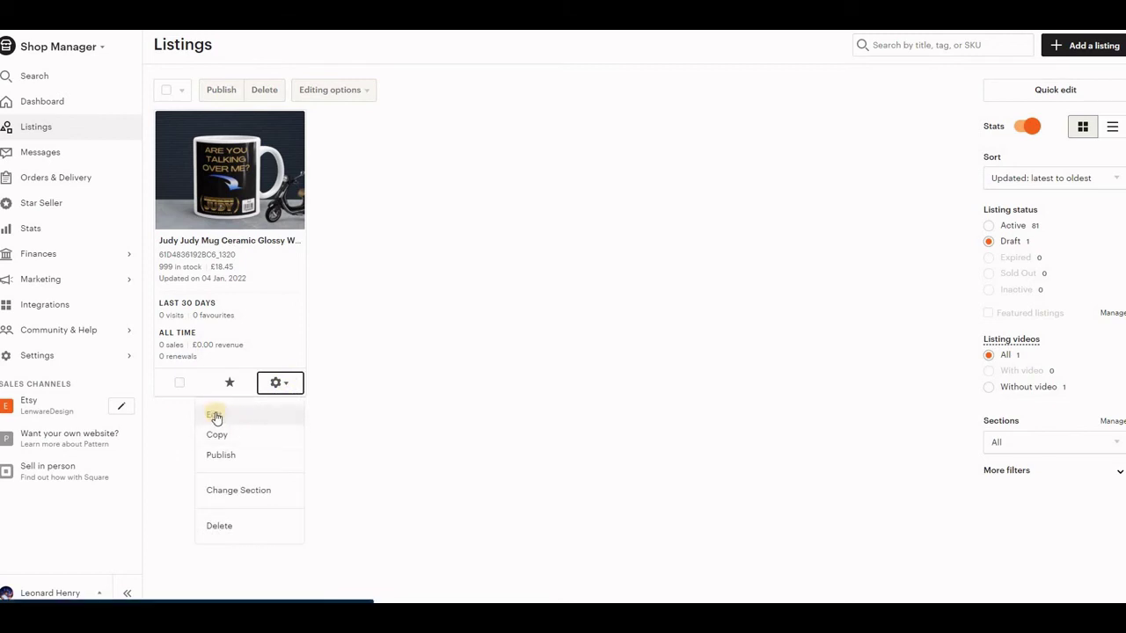
left_click(233, 184)
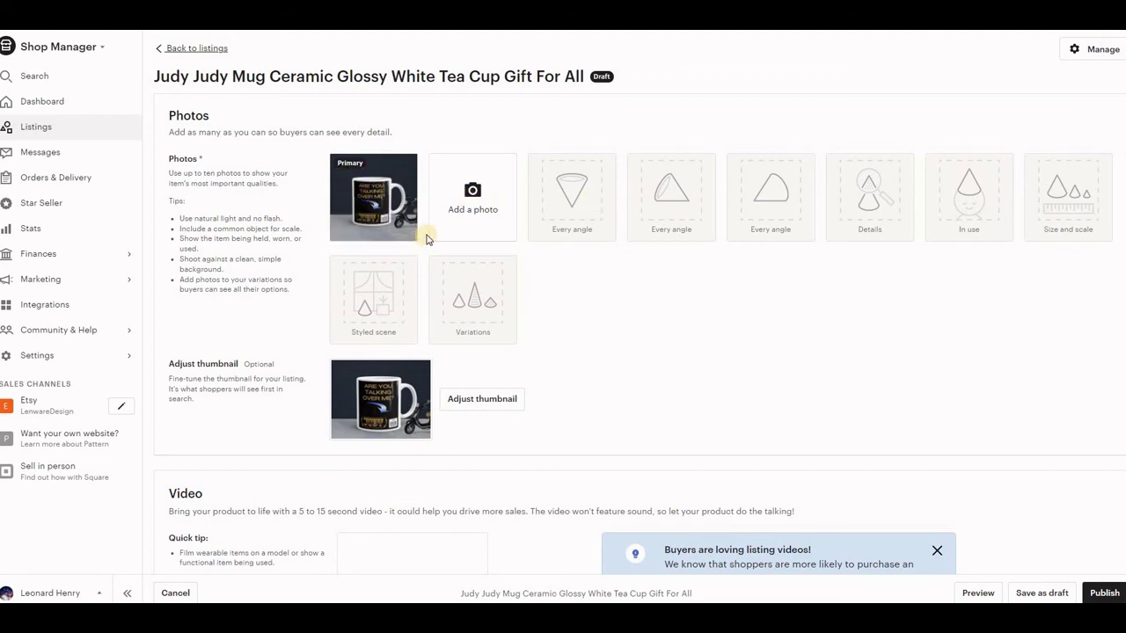
Add the photo white-glossy-mug-11oz-handle-on-right-61d47a34b7e51.png to the listing and make it the primary image
left_click(472, 191)
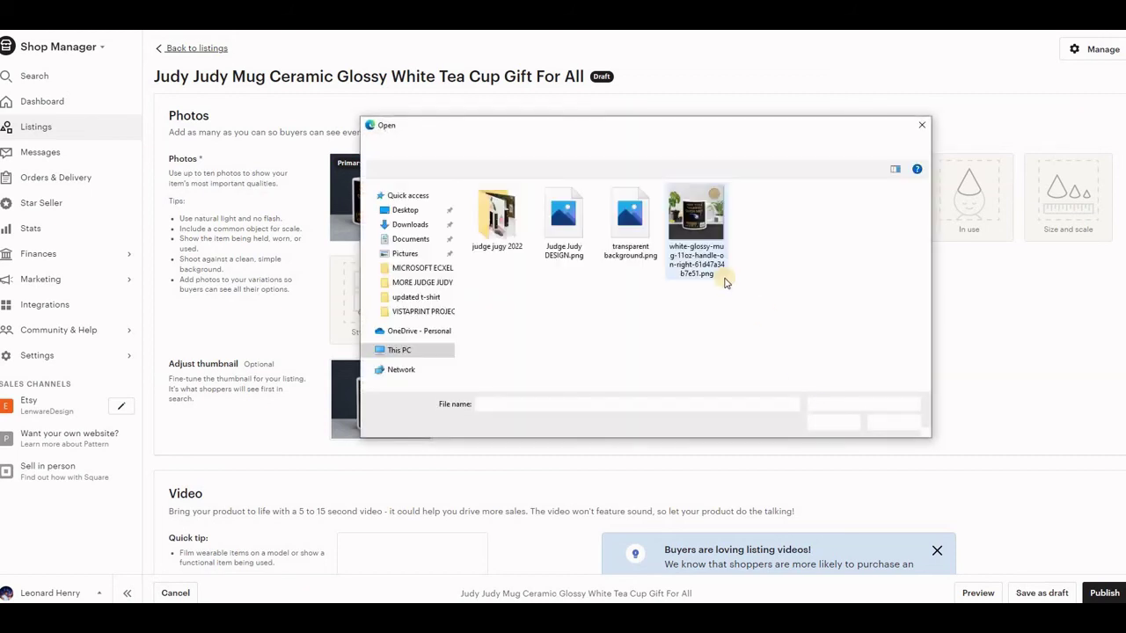
left_click(704, 214)
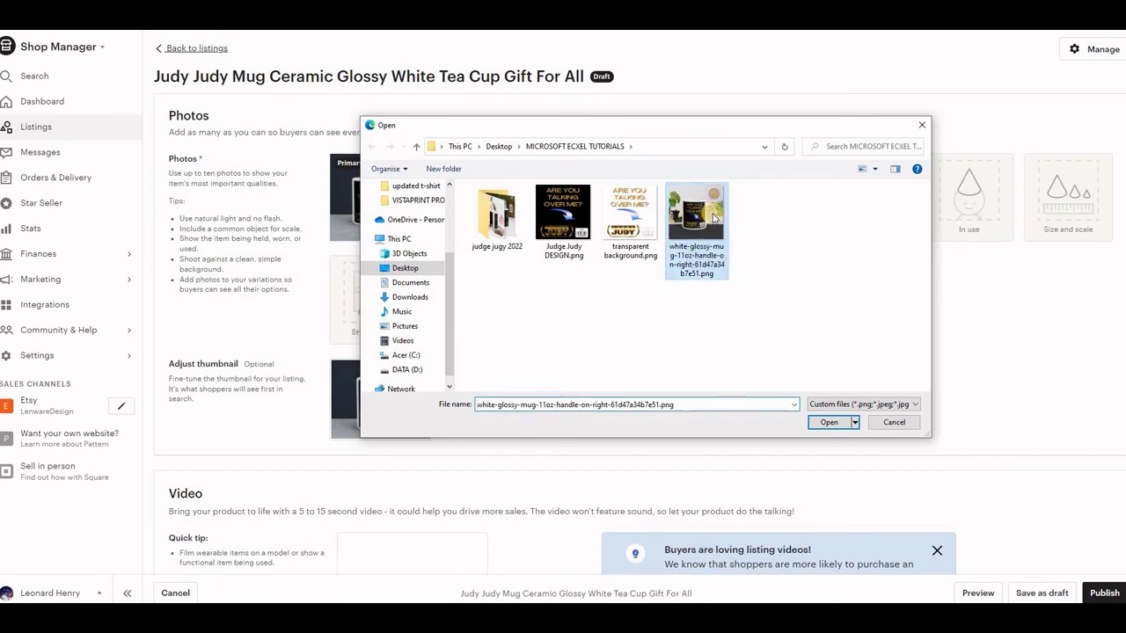
left_click(829, 423)
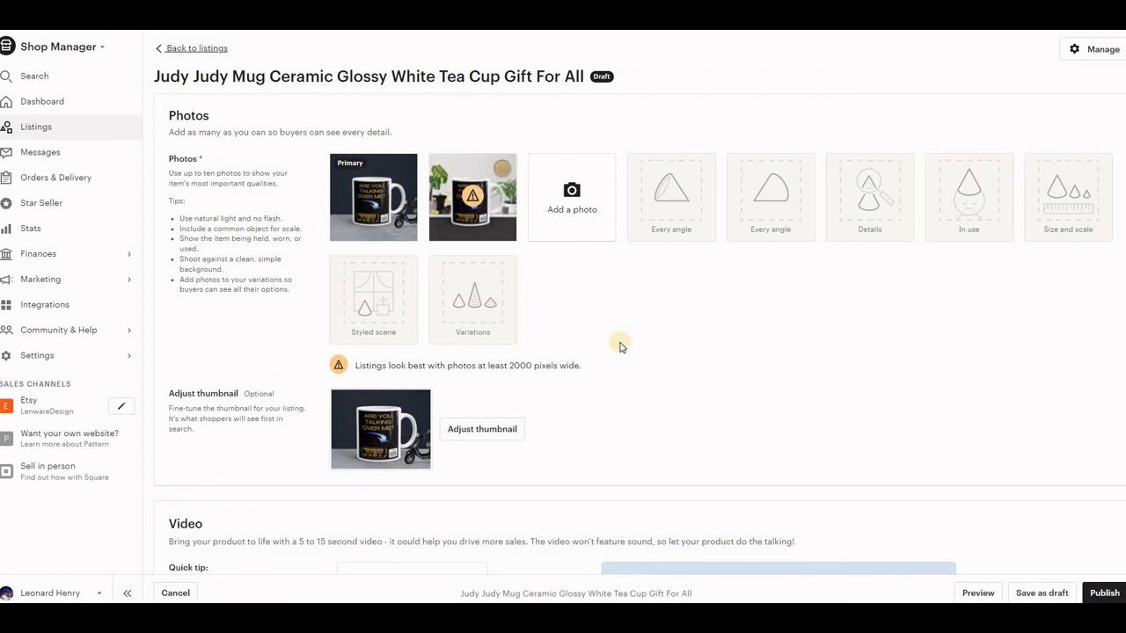
mouse_move(484, 228)
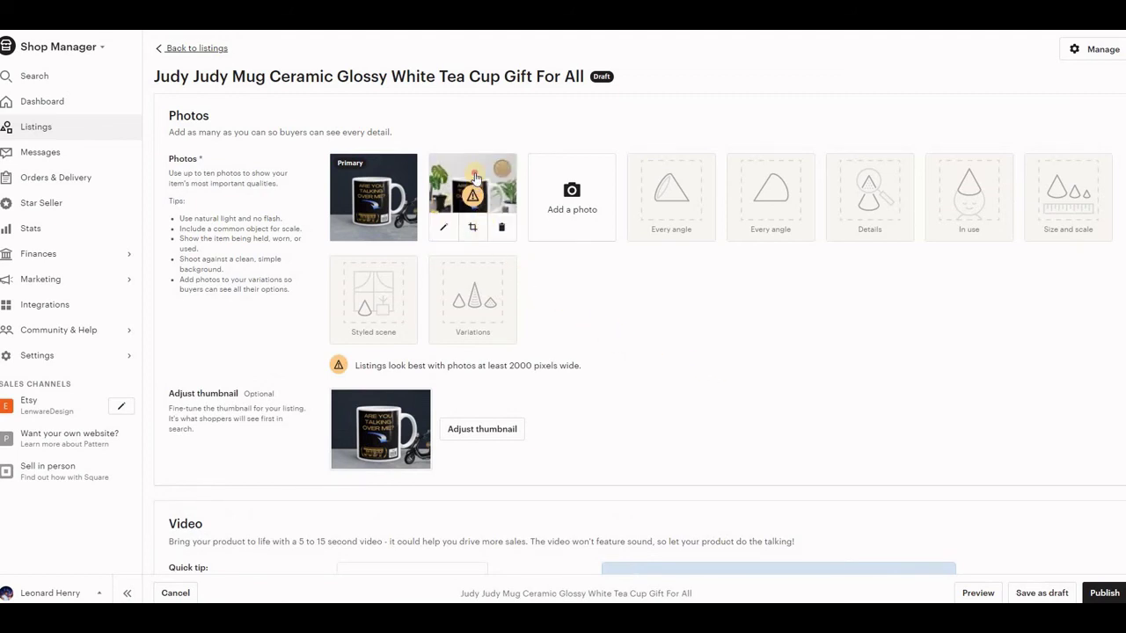
left_click_drag(475, 178, 369, 182)
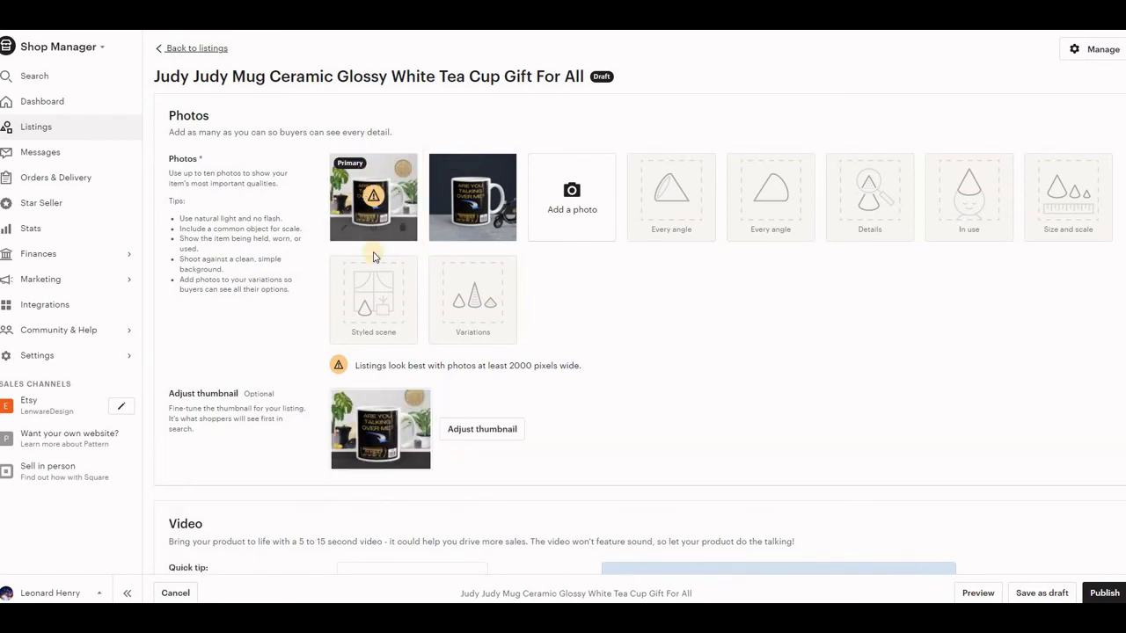
Adjust the listing thumbnail by zooming in slightly on the mug and save it
left_click(477, 429)
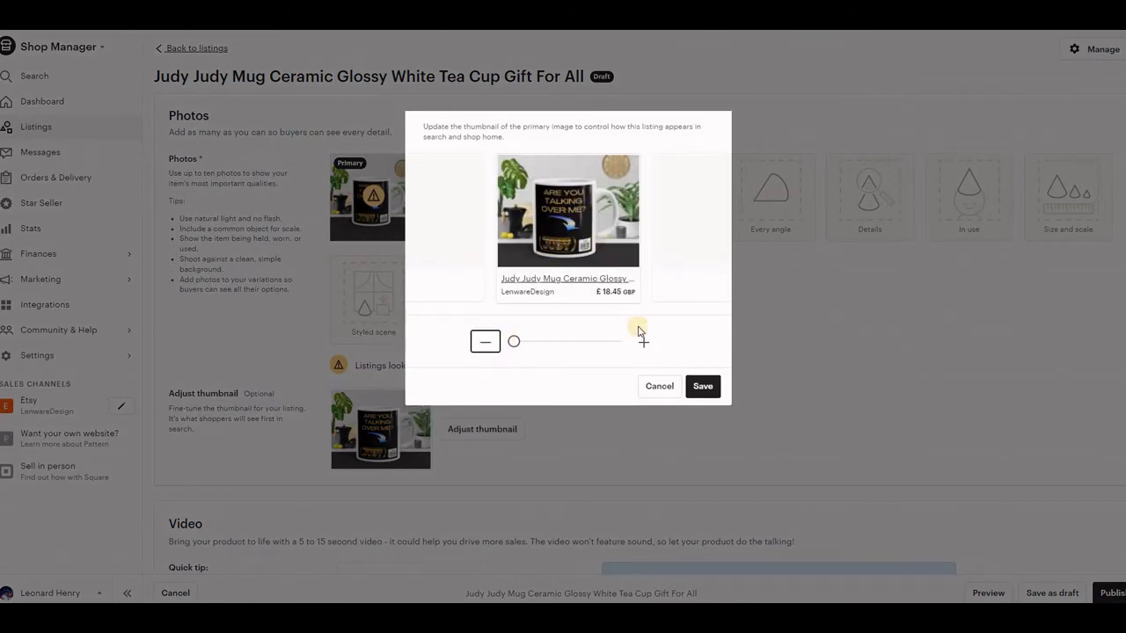
left_click(643, 343)
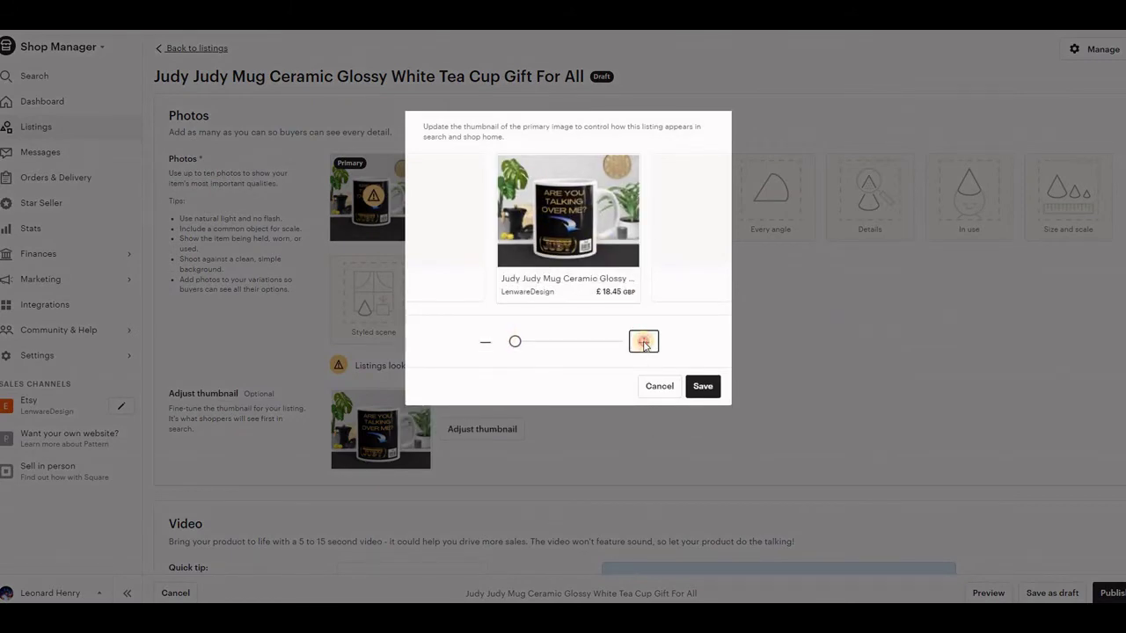
left_click(644, 342)
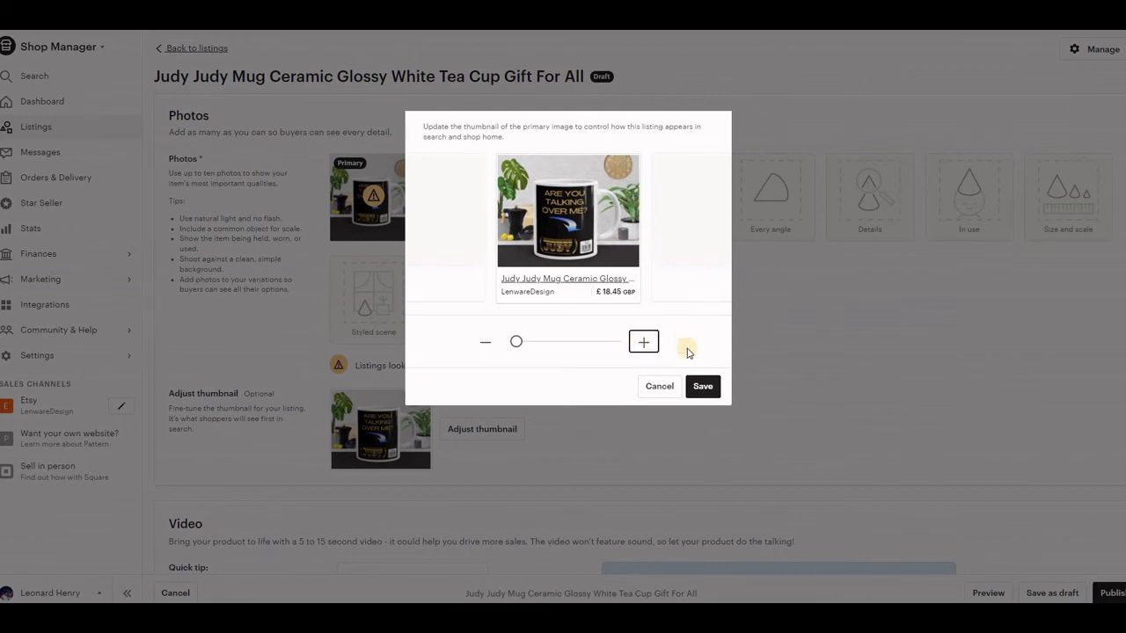
left_click(702, 387)
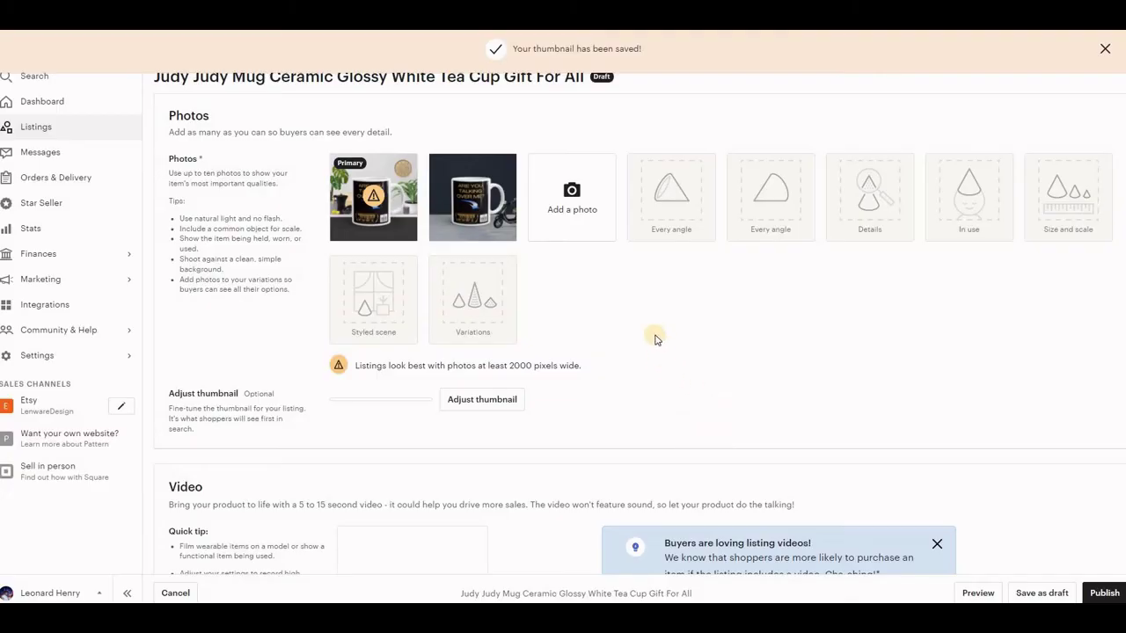
Upload eight more mug mockups from the "judge jugy 2022" folder: five hand-held or office shots, two handle-on-right floral or candy scenes, and one yellow front view
left_click(571, 195)
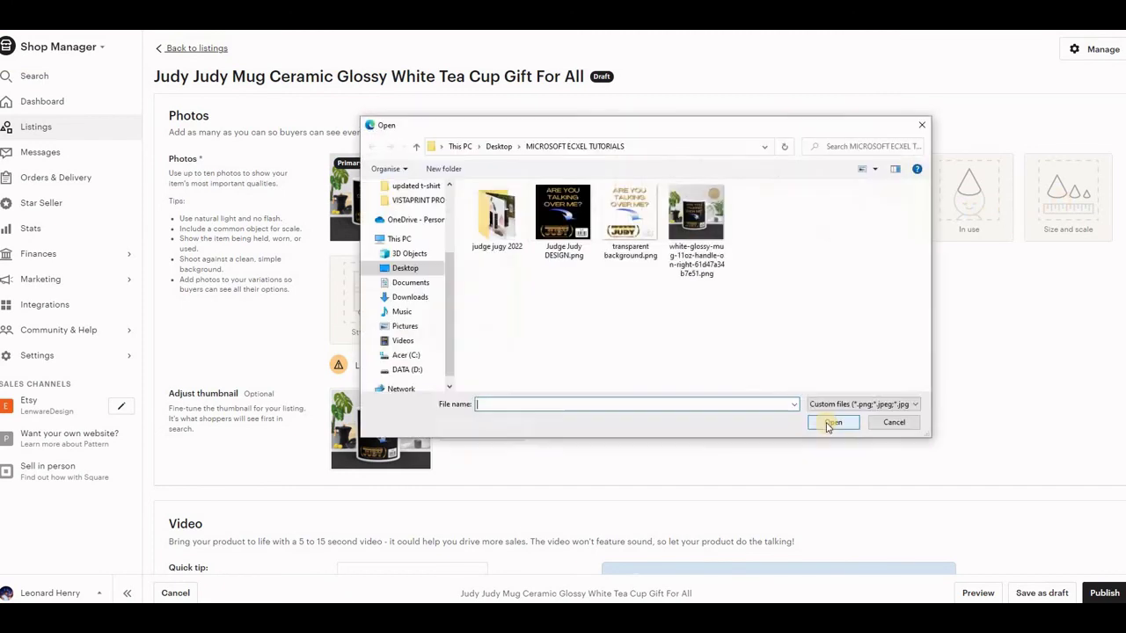
double_click(494, 220)
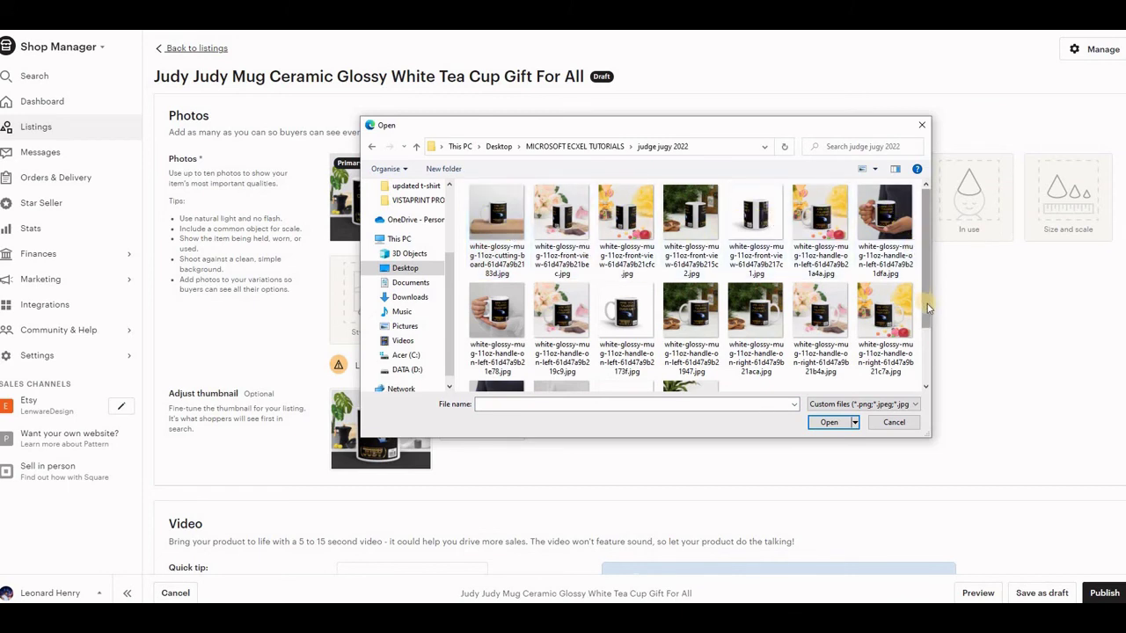
left_click_drag(927, 308, 927, 363)
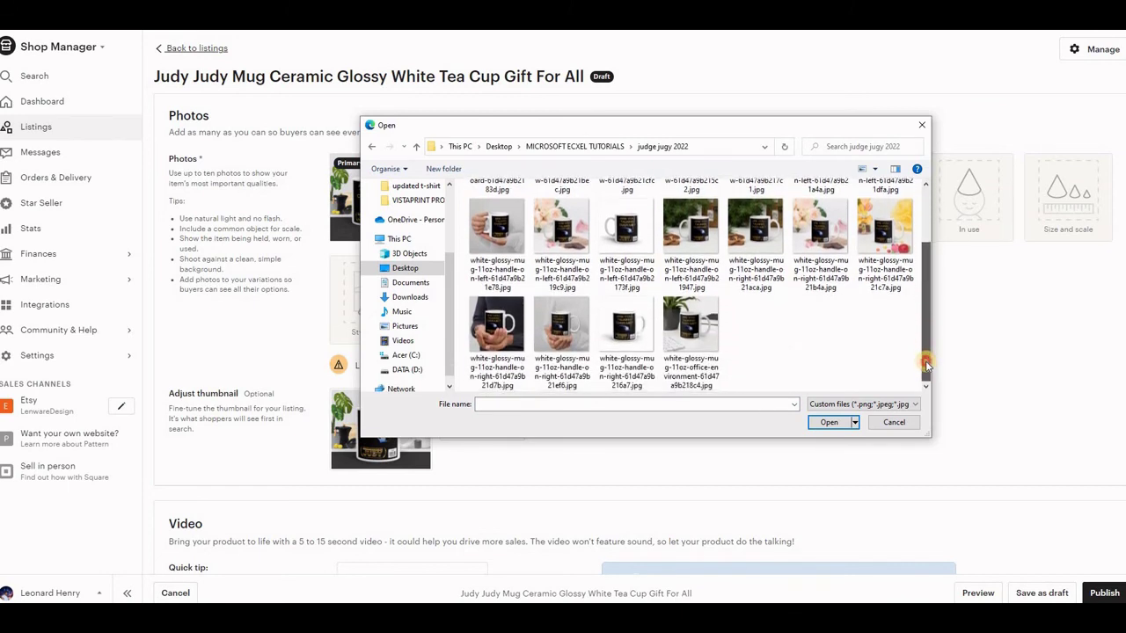
left_click(497, 334)
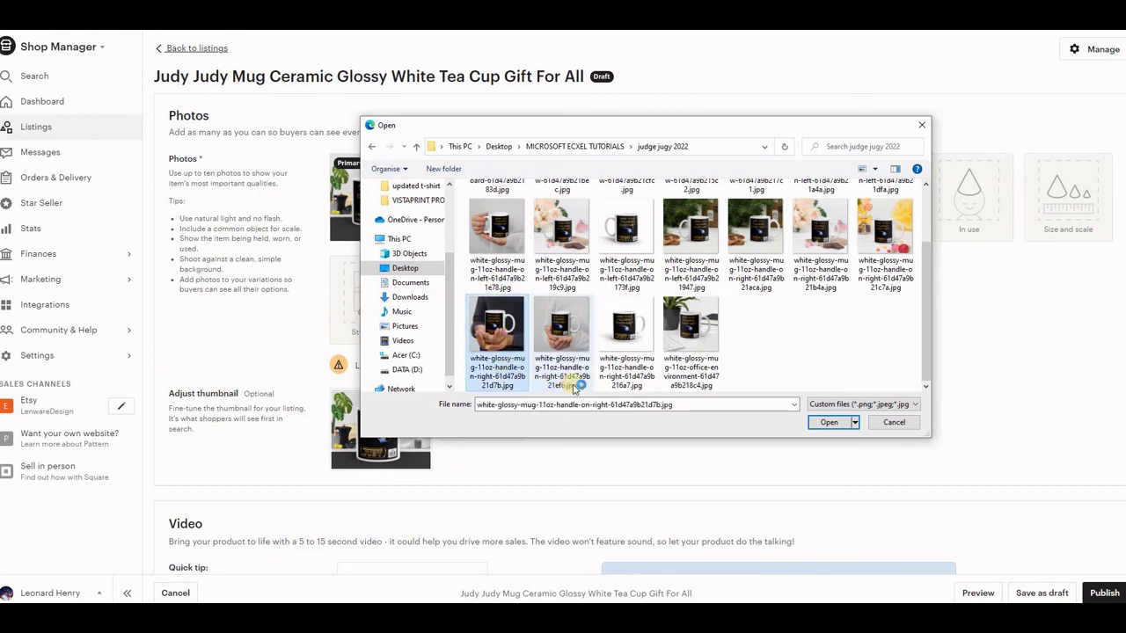
left_click(561, 351, "ctrl")
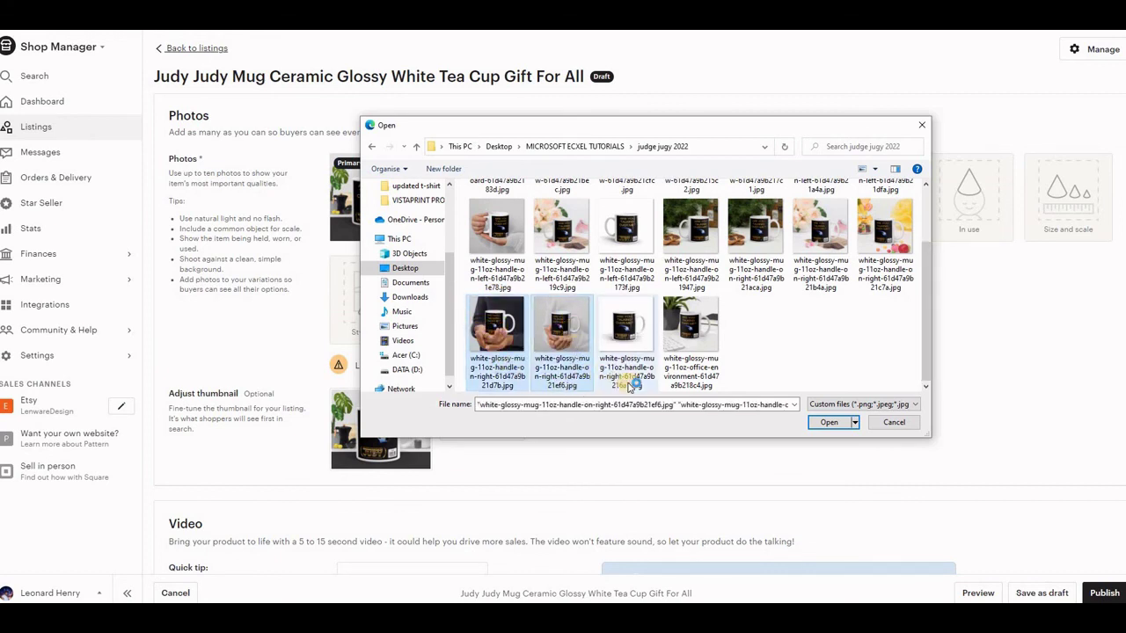
left_click(685, 332, "ctrl")
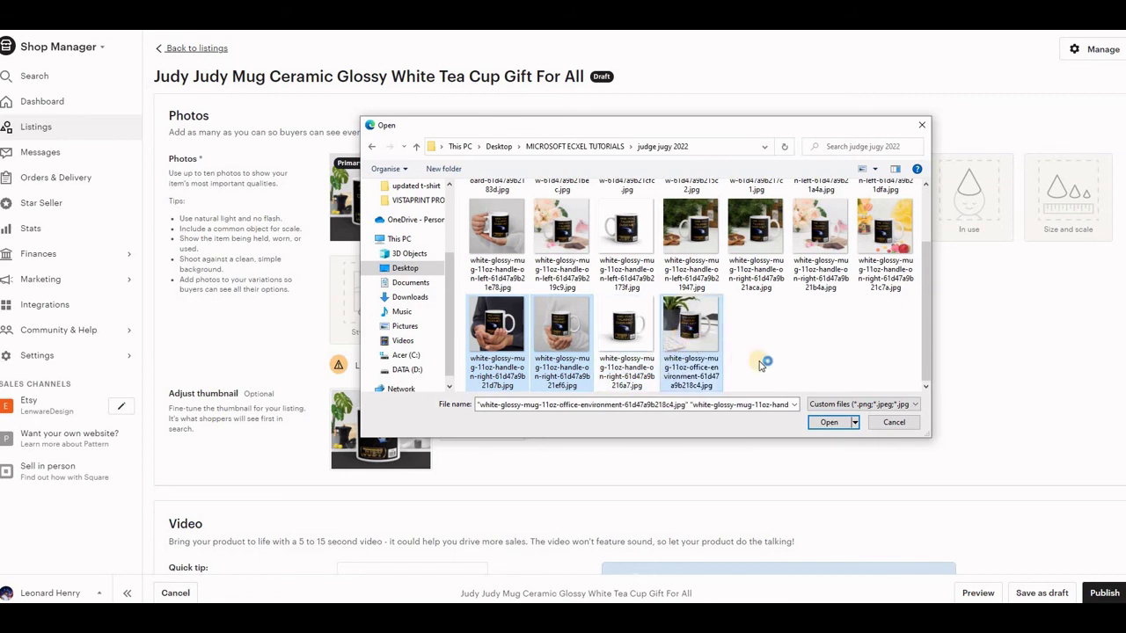
left_click(489, 225, "ctrl")
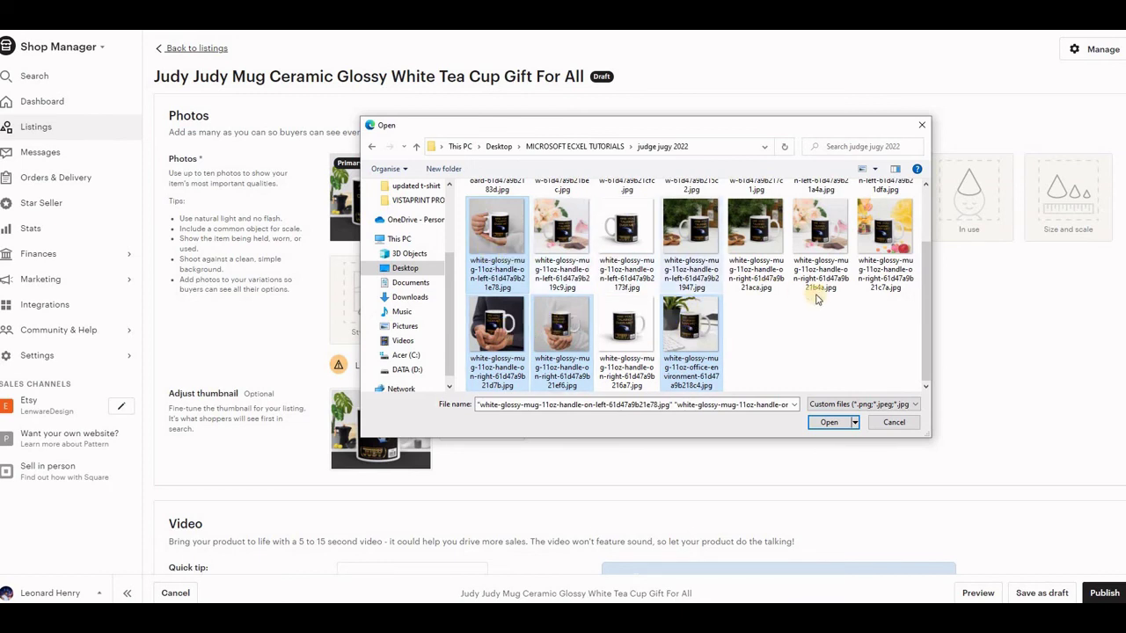
left_click(887, 232, "ctrl")
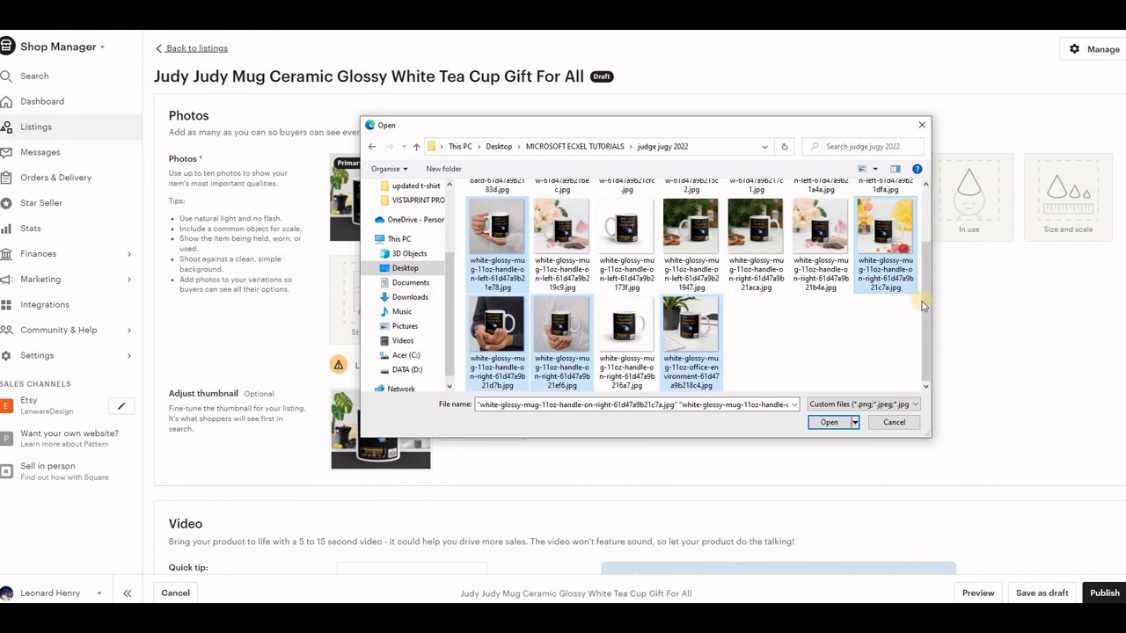
left_click(816, 224, "ctrl")
scroll(926, 332, "up", 2)
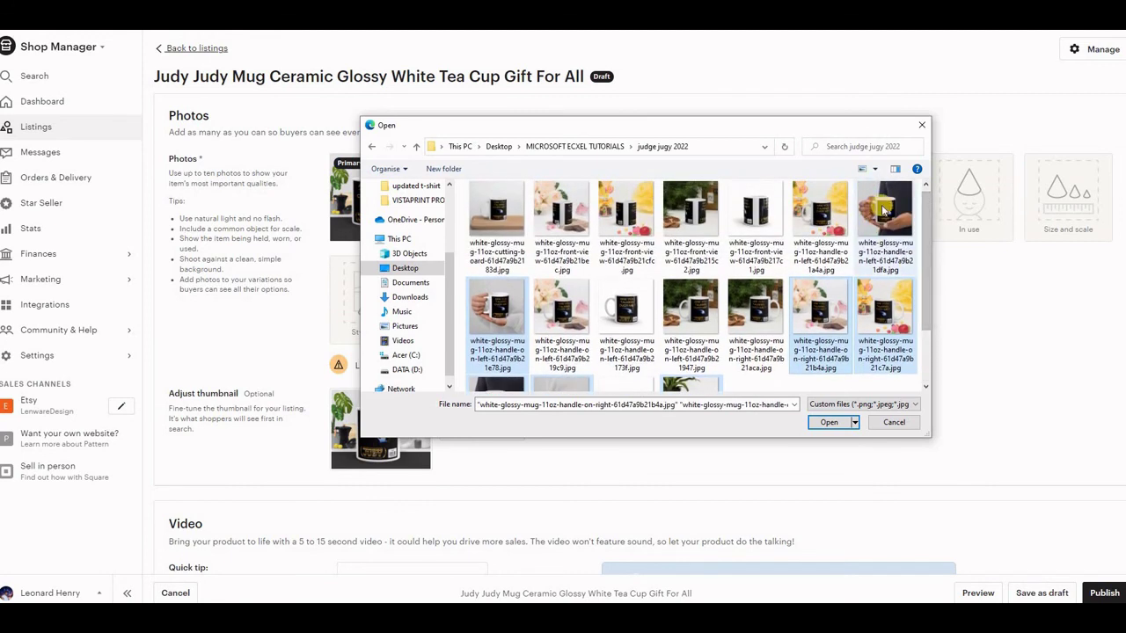
left_click(873, 225, "ctrl")
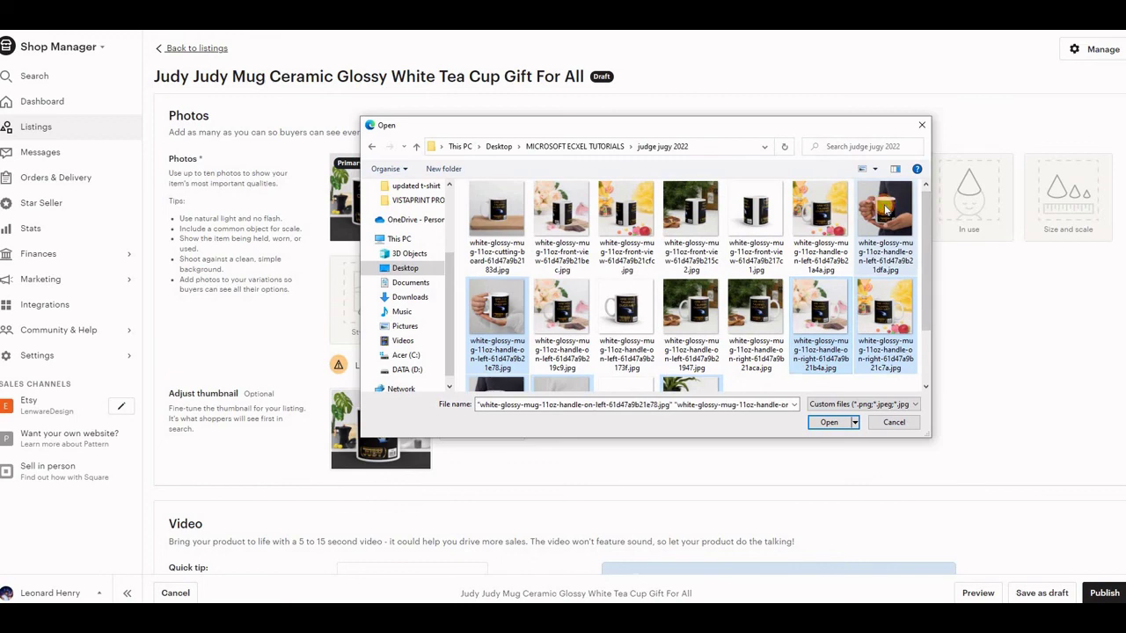
left_click(624, 214, "ctrl")
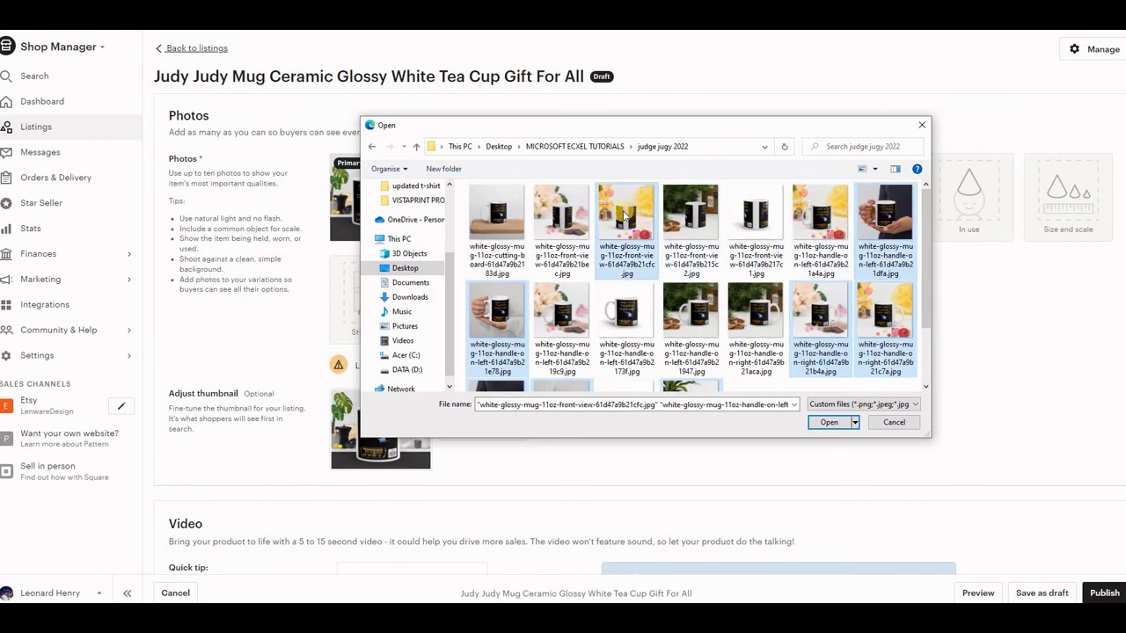
left_click(830, 423)
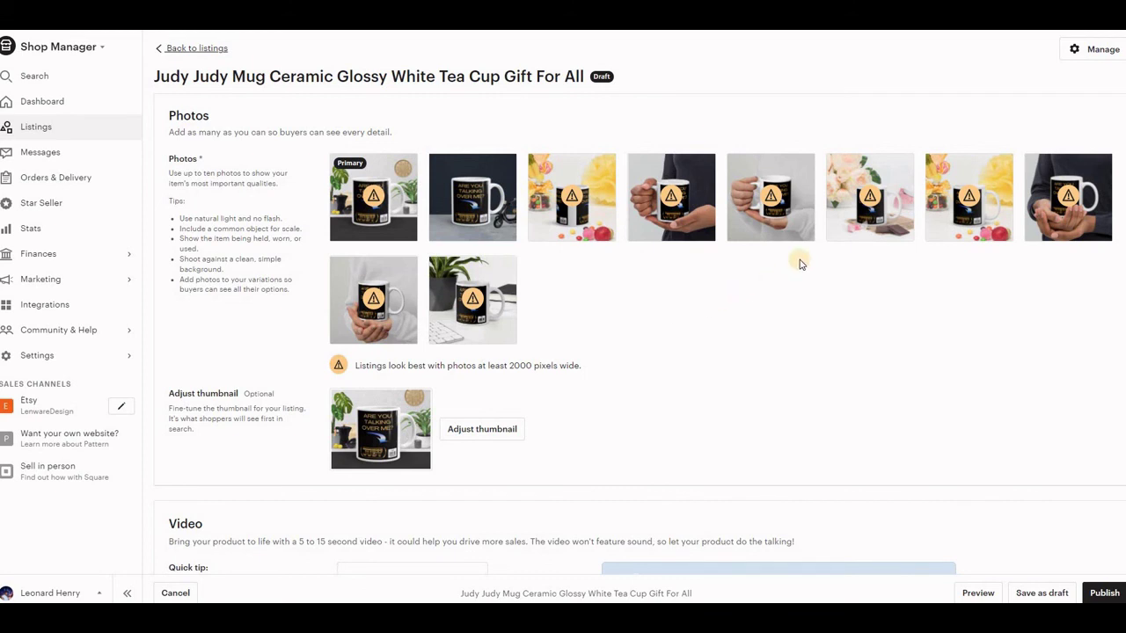
Reorder the listing photos so hand-held and scene shots alternate from the third photo, with the yellow front view last
mouse_move(775, 193)
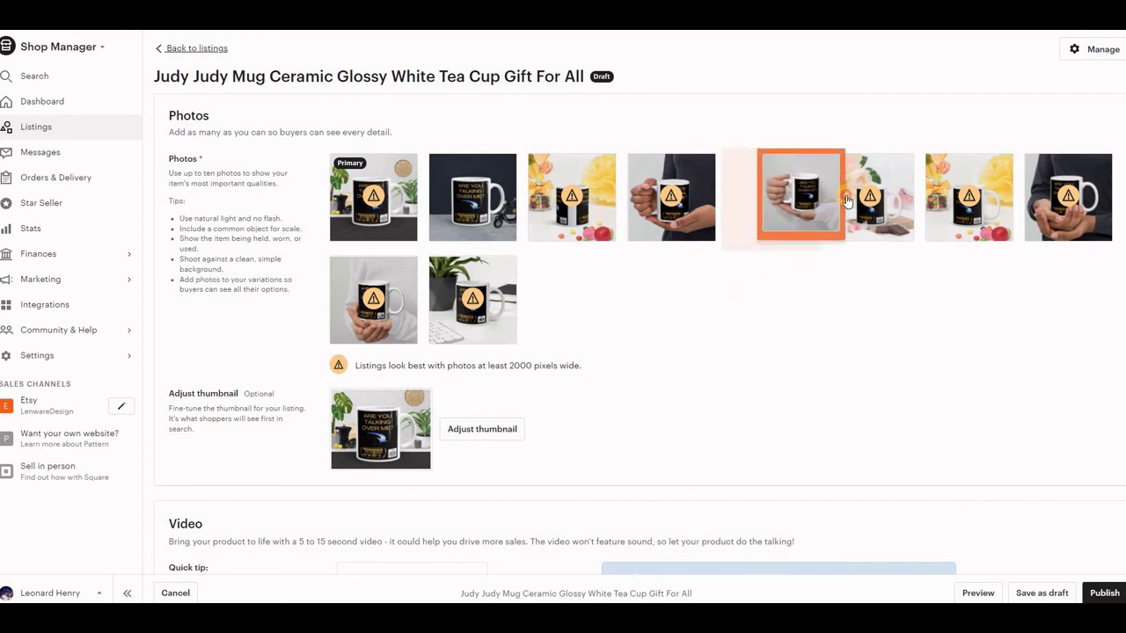
mouse_move(868, 199)
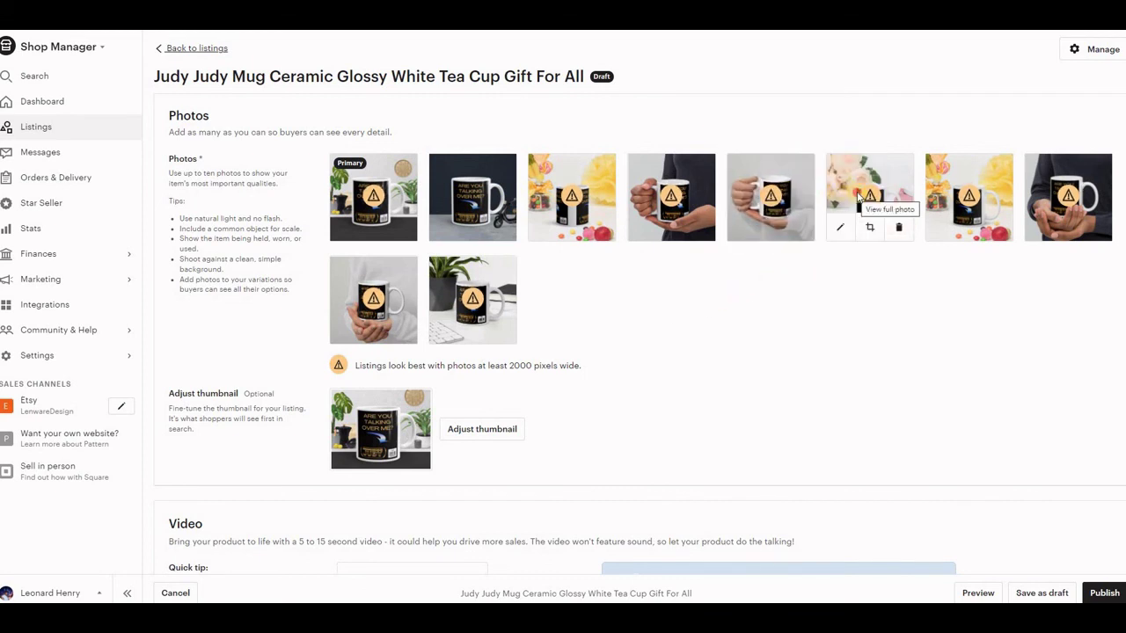
left_click_drag(840, 202, 758, 211)
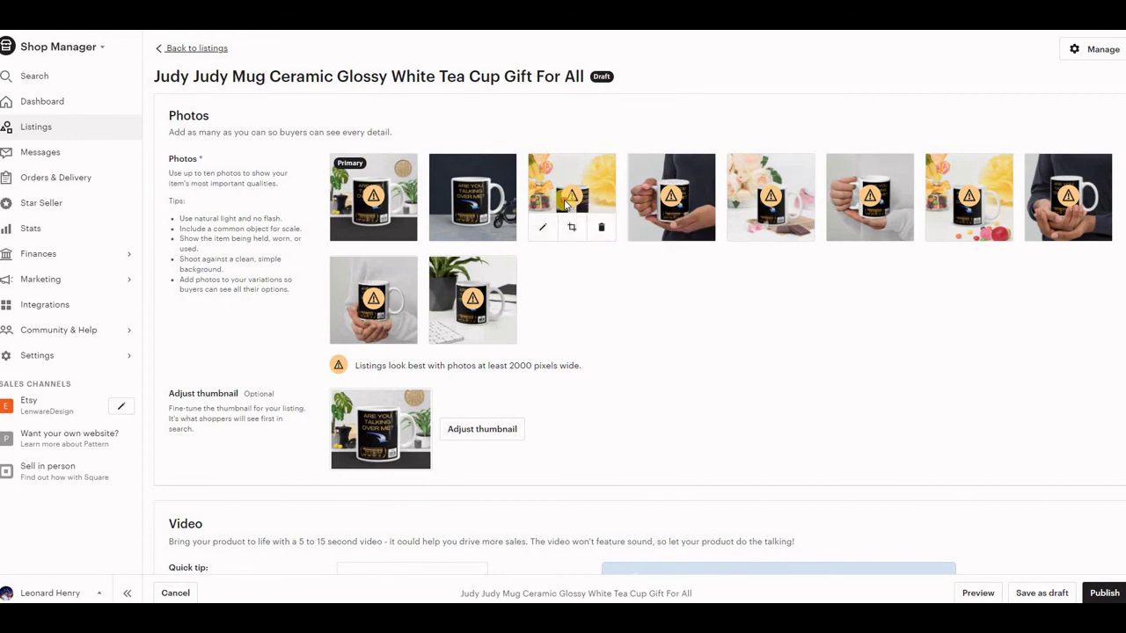
left_click_drag(579, 204, 476, 306)
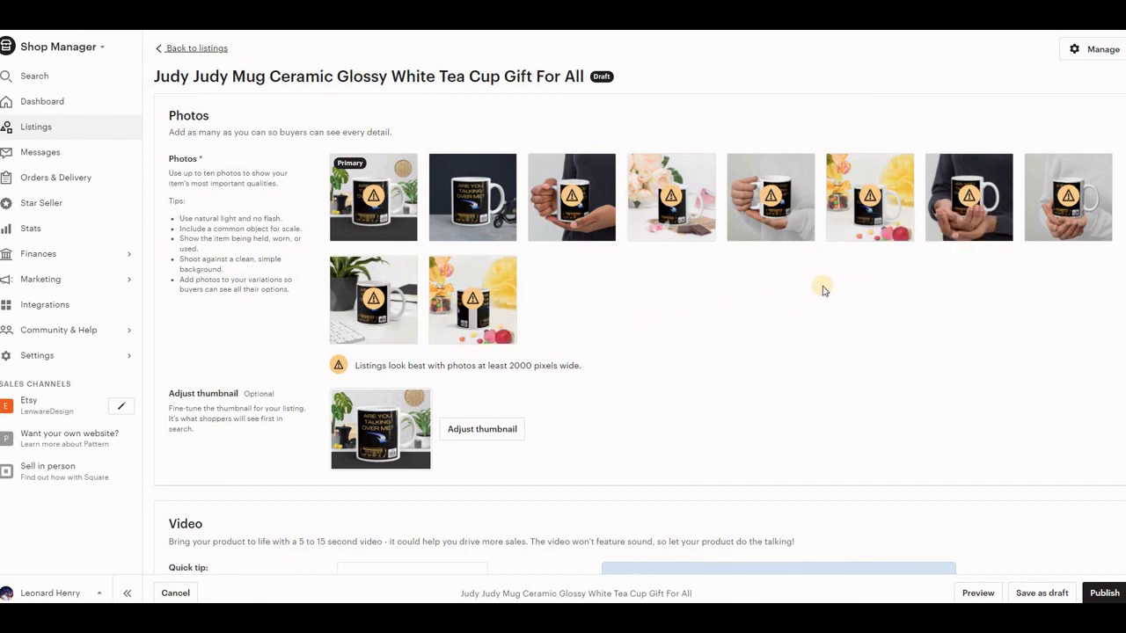
mouse_move(976, 191)
left_click_drag(966, 194, 873, 196)
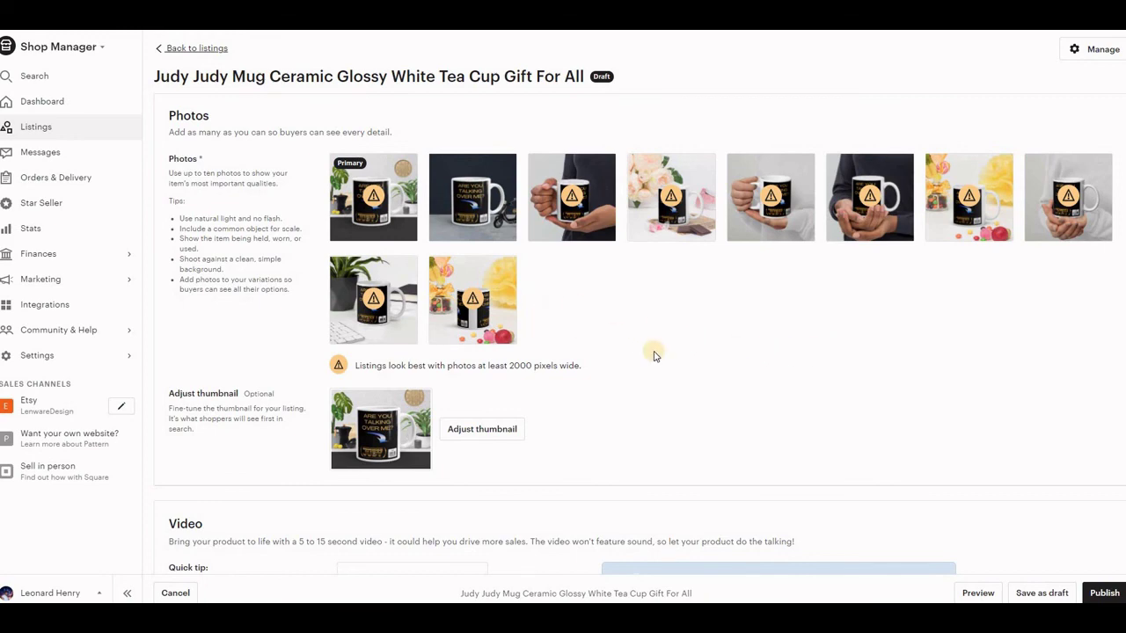
Check the maker options in the listing details, keep "I did", and set the mug's material to Ceramic
scroll(654, 355, "down", 5)
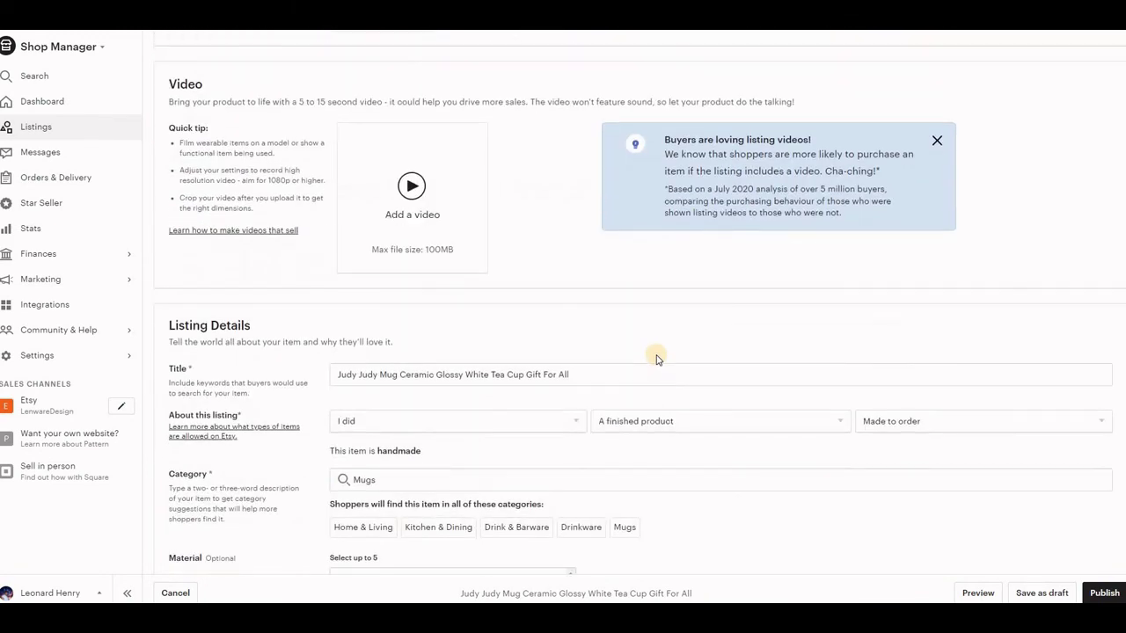
scroll(655, 359, "down", 2)
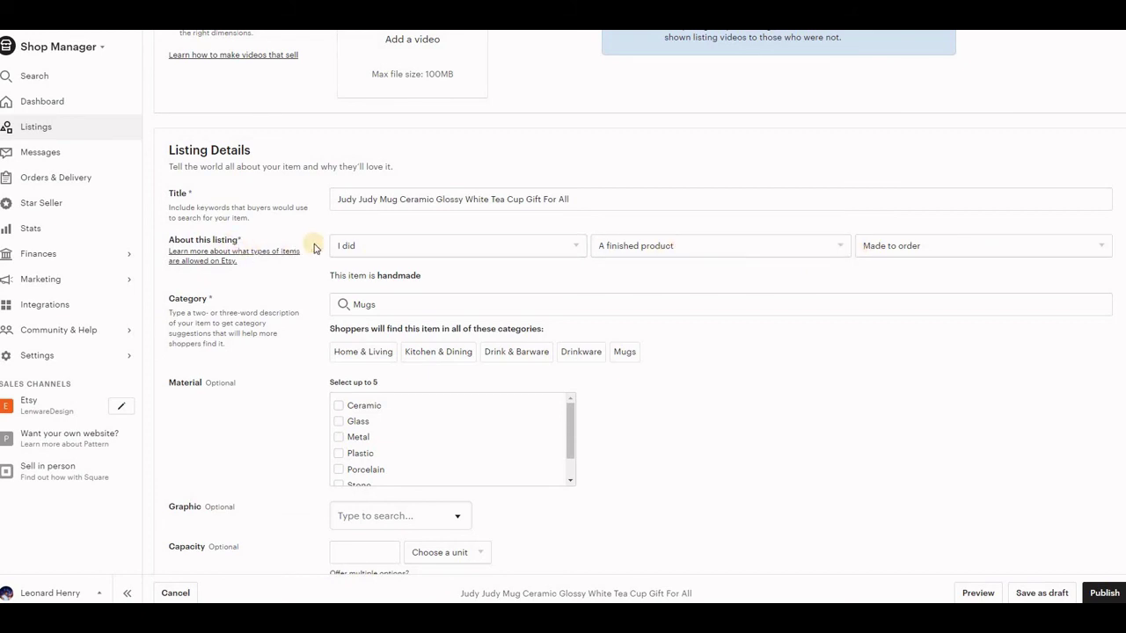
left_click(572, 247)
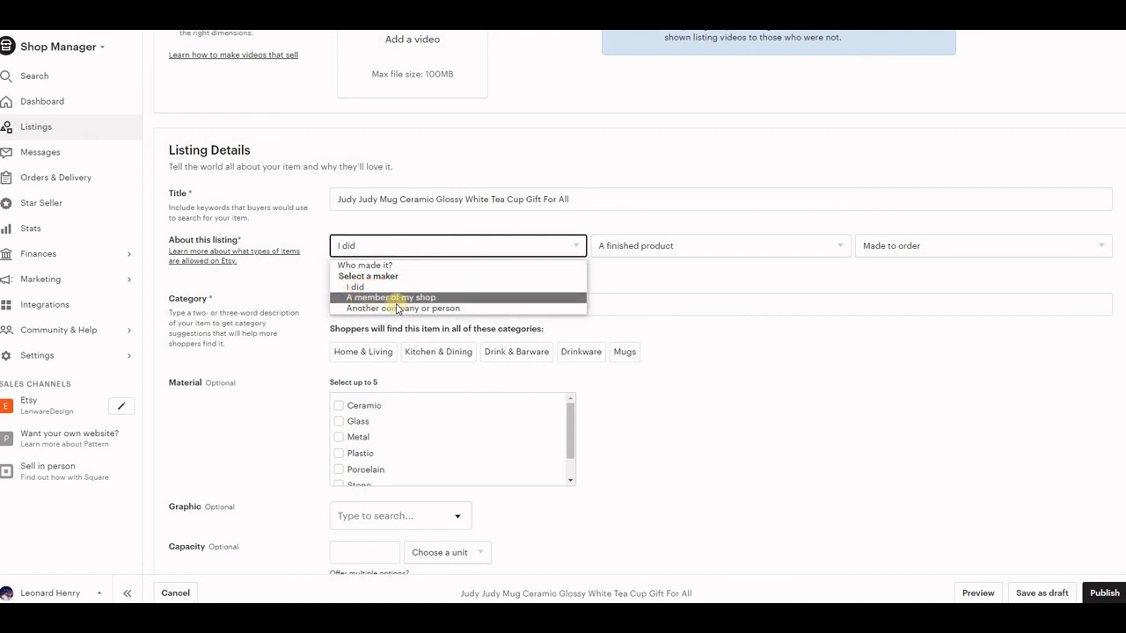
left_click(573, 246)
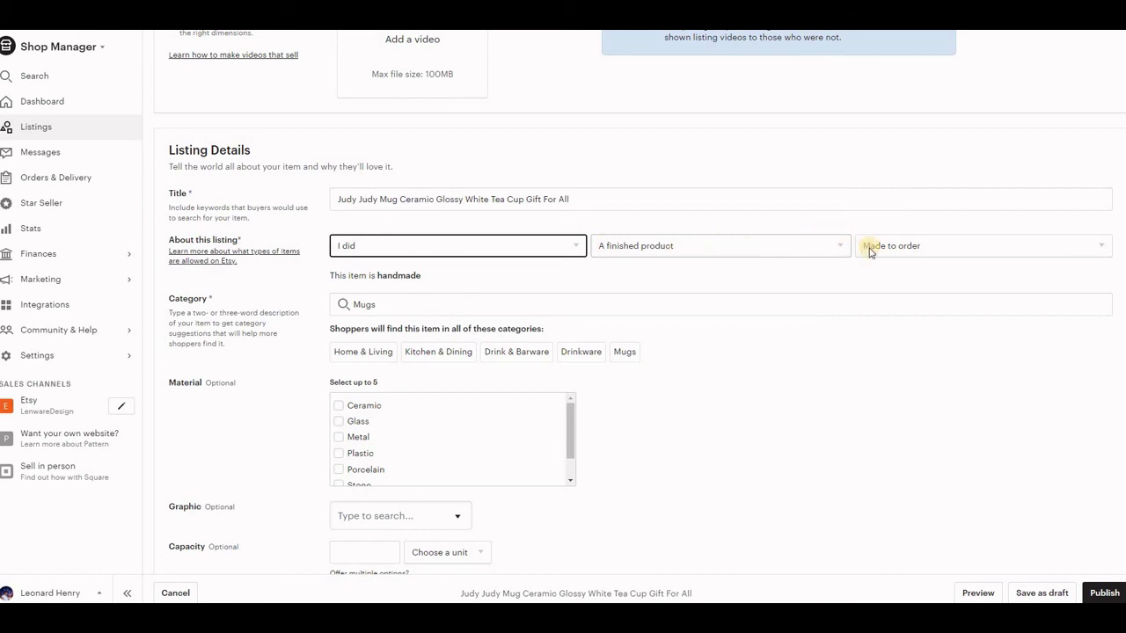
left_click(339, 406)
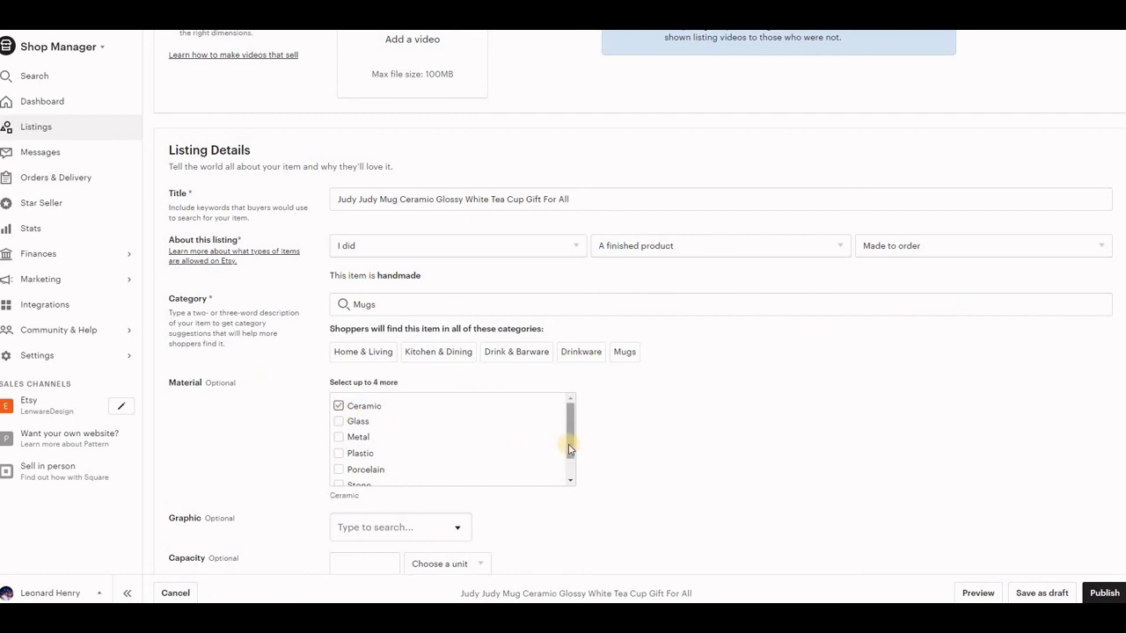
Set Handle, Dishwasher safe and Microwave safe to Yes in the mug's listing details, and choose White as the primary colour
mouse_move(569, 450)
left_mouse_down()
mouse_move(570, 470)
mouse_move(571, 444)
mouse_move(569, 456)
left_mouse_up()
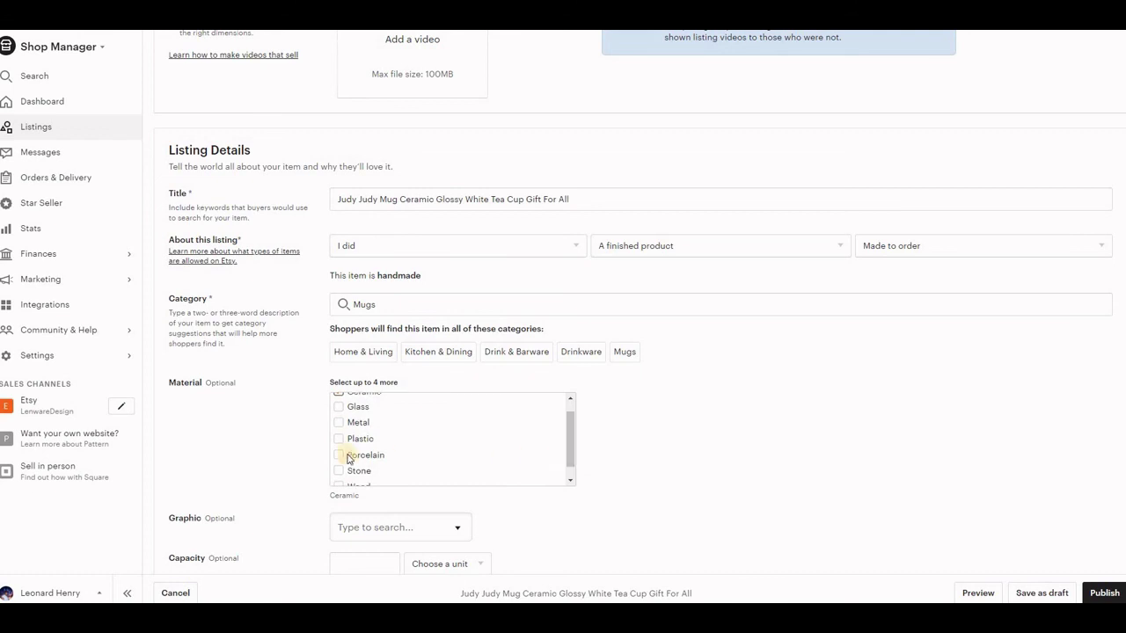
scroll(275, 428, "down", 3)
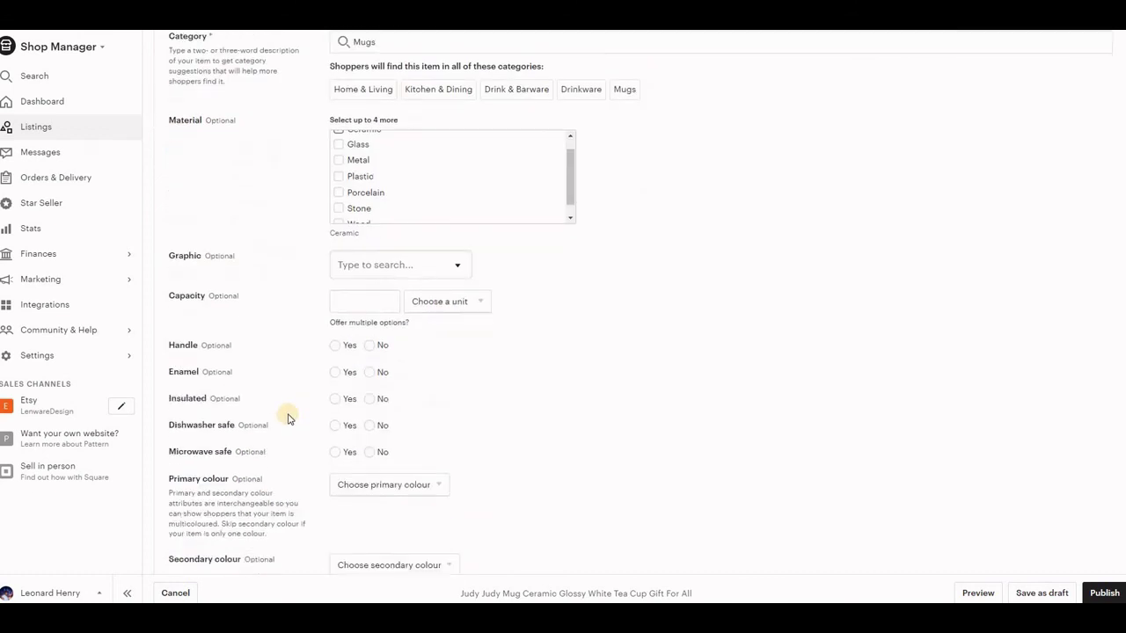
left_click(338, 344)
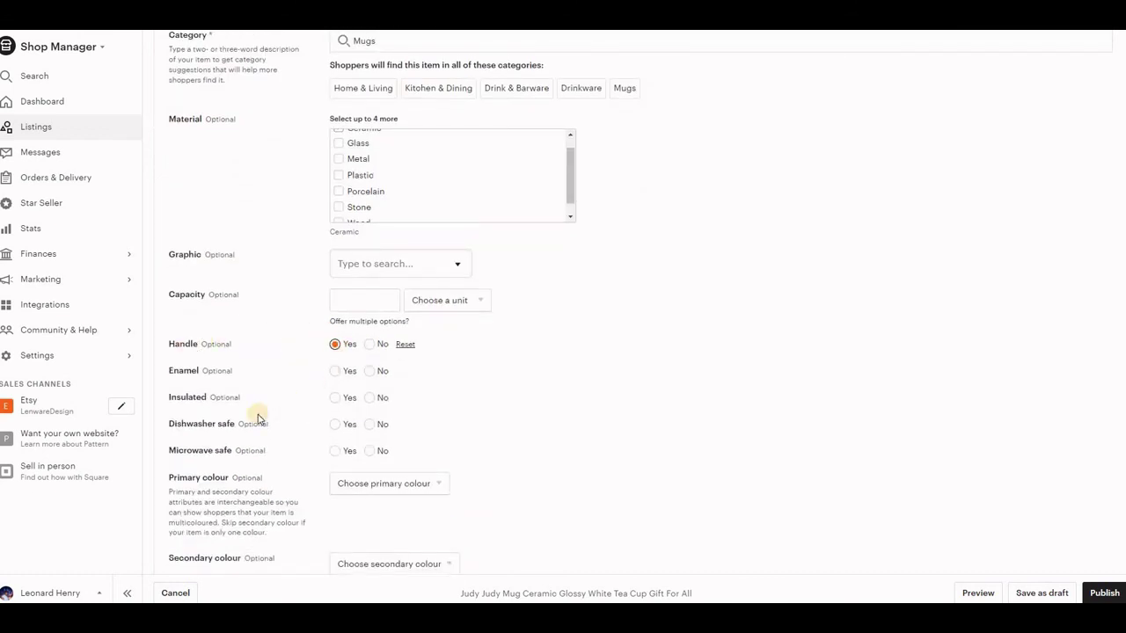
left_click(335, 425)
left_click(334, 451)
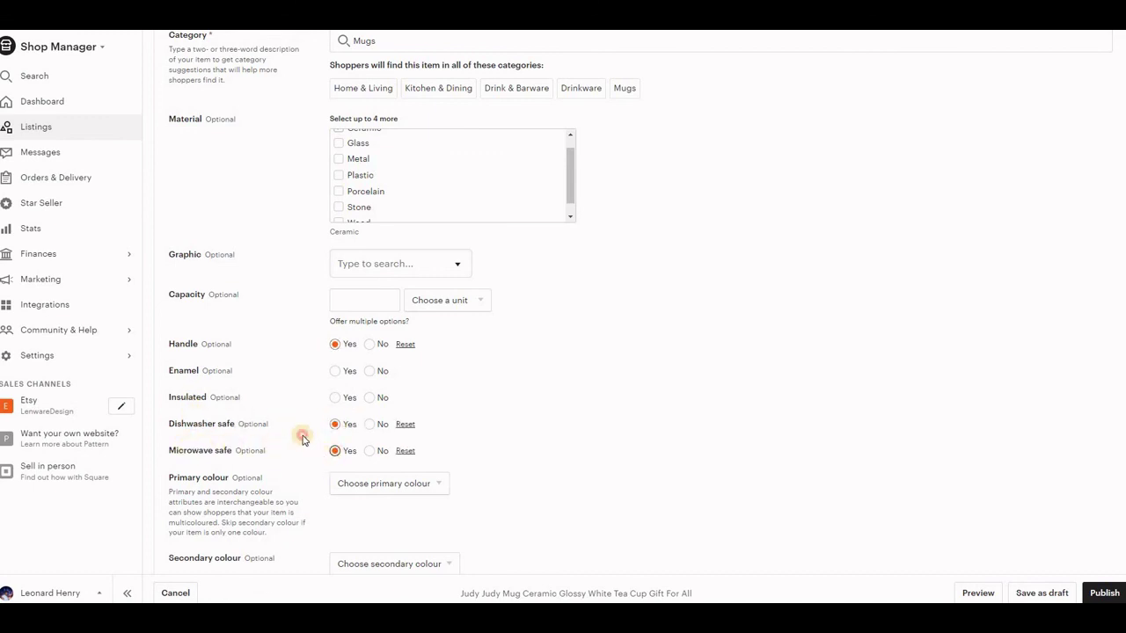
left_click(440, 484)
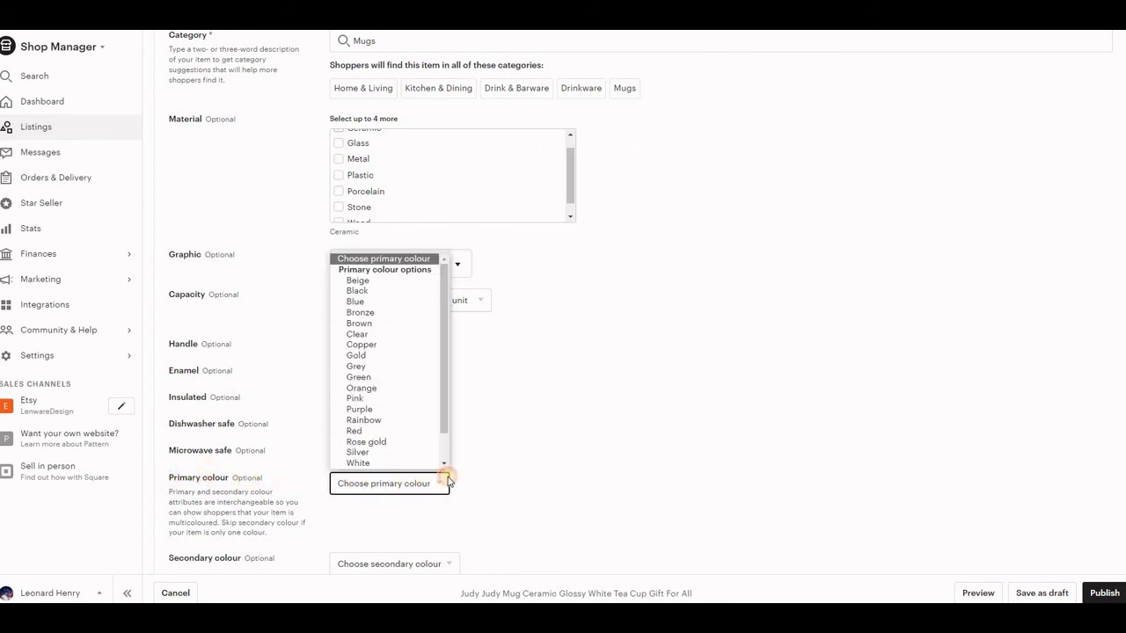
left_click(367, 463)
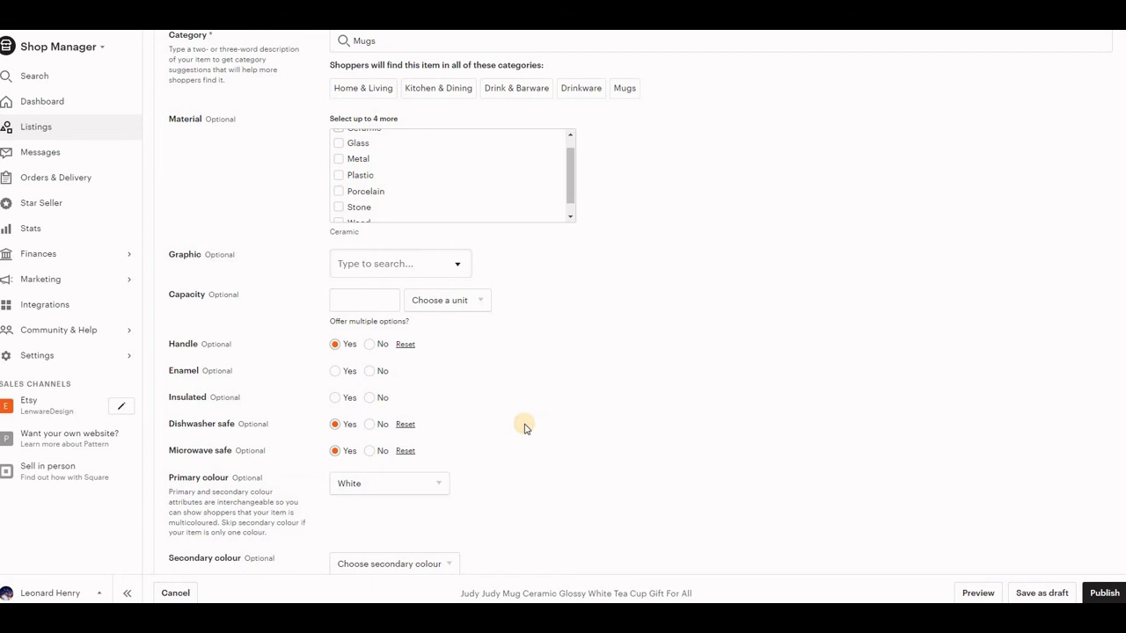
Set the mug's capacity to 11 fluid ounces
scroll(524, 428, "down", 1)
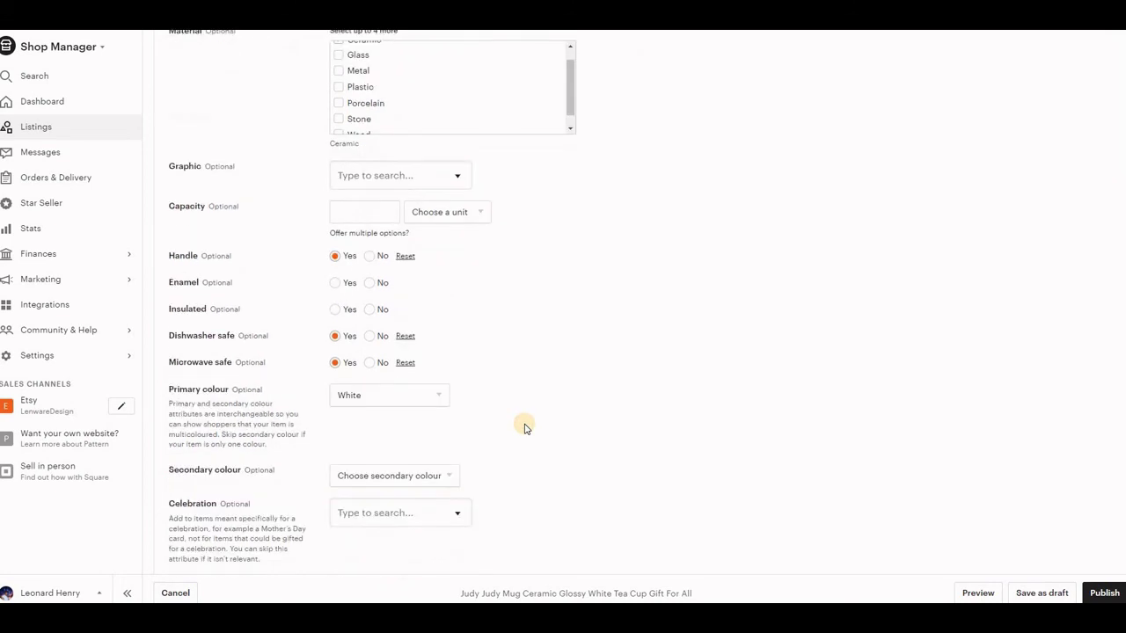
left_click(482, 213)
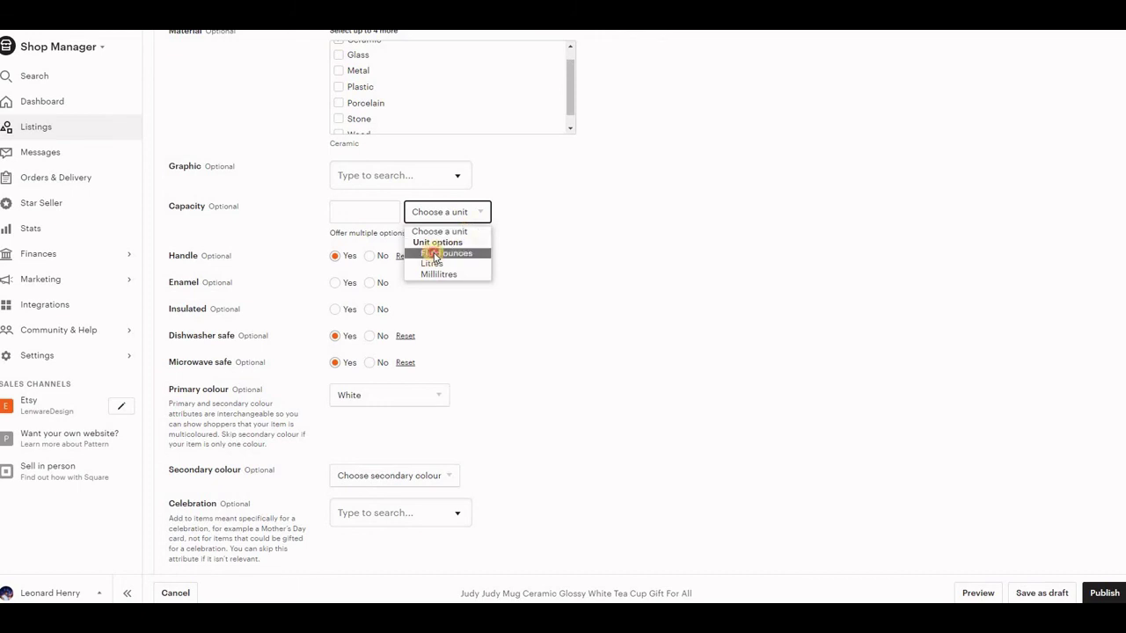
left_click(433, 254)
left_click(356, 212)
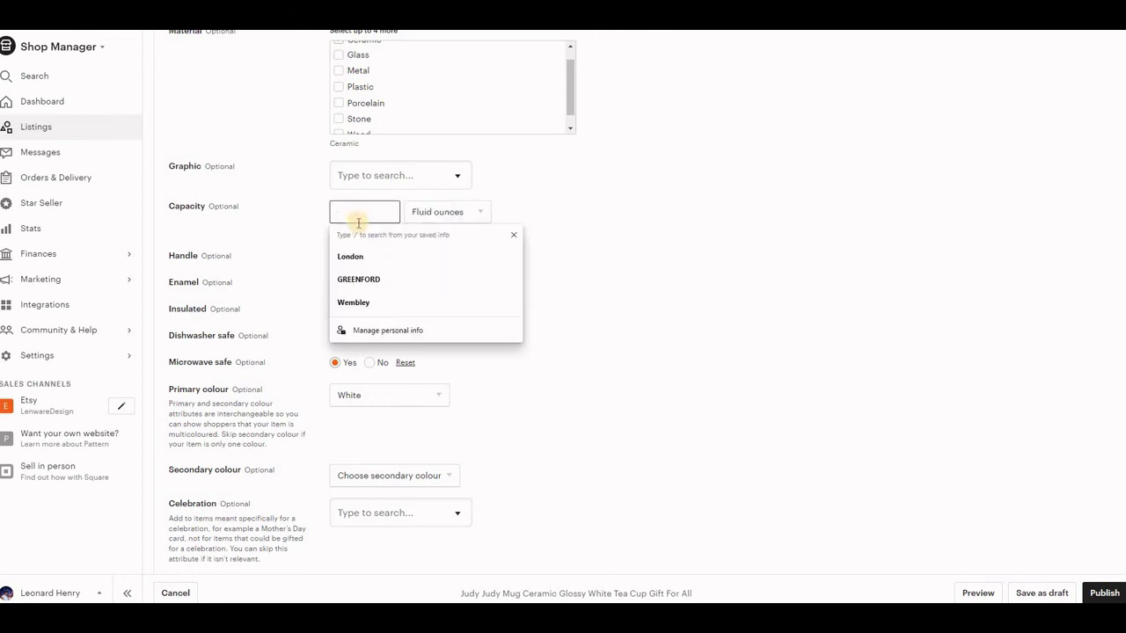
type("11")
left_click(603, 235)
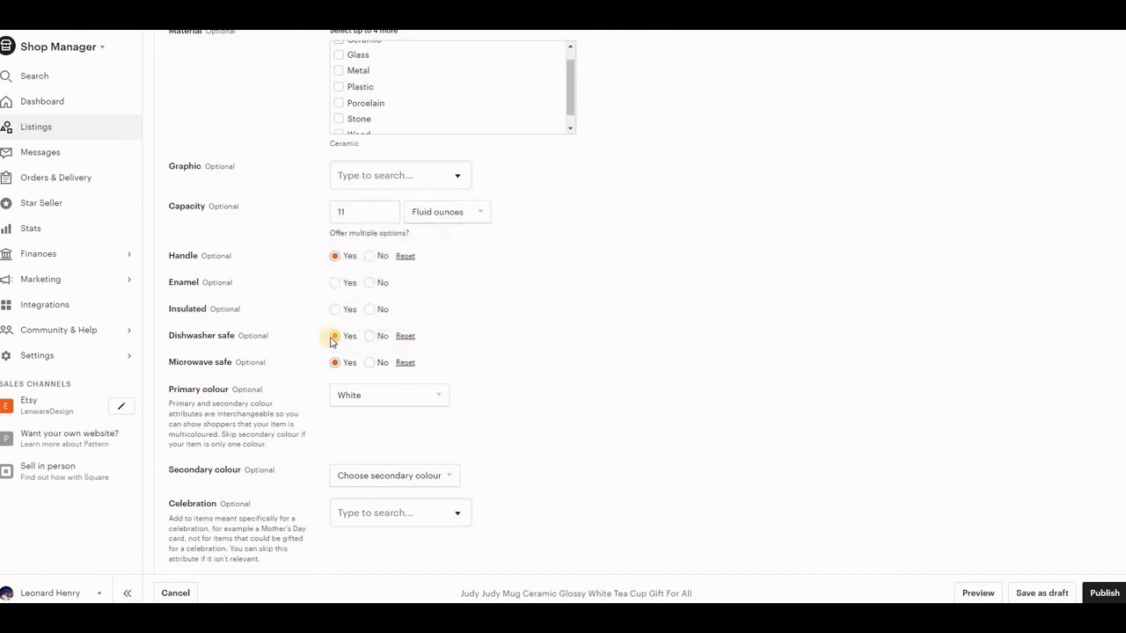
Switch the listing's renewal option to Automatic and select Printful as its production partner
scroll(481, 392, "down", 3)
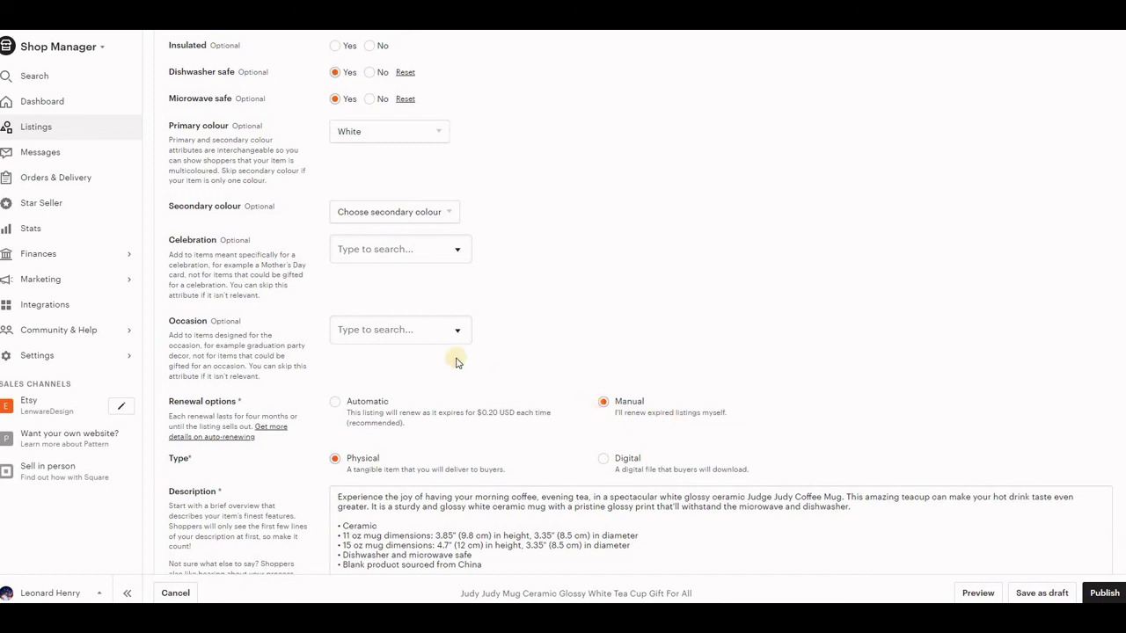
left_click(335, 403)
scroll(325, 456, "down", 2)
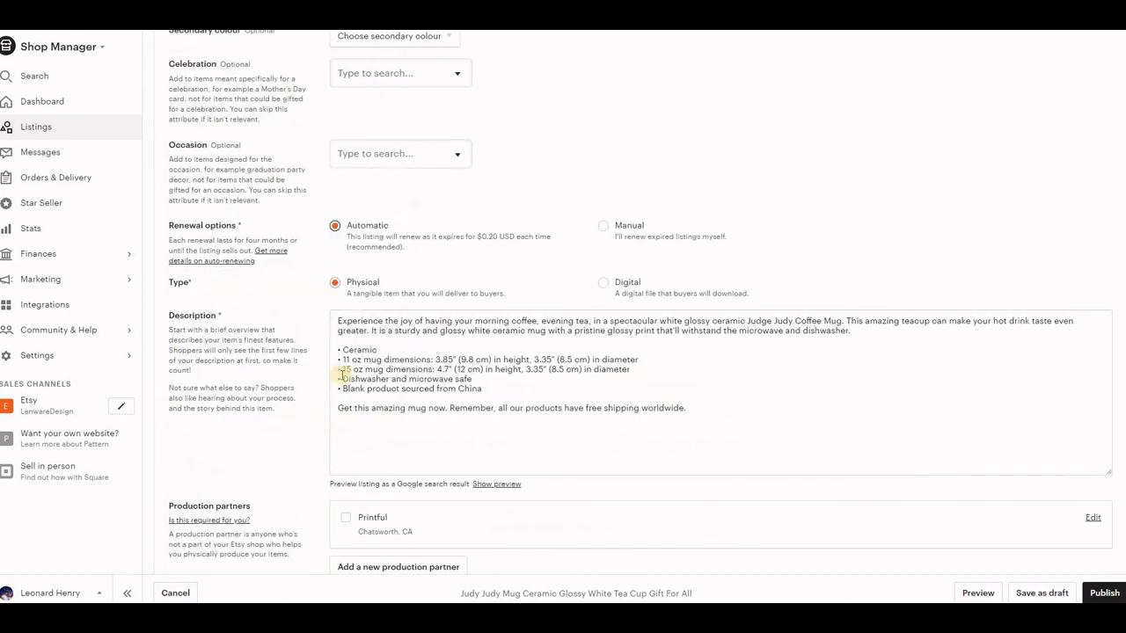
left_click(343, 323)
scroll(241, 339, "down", 2)
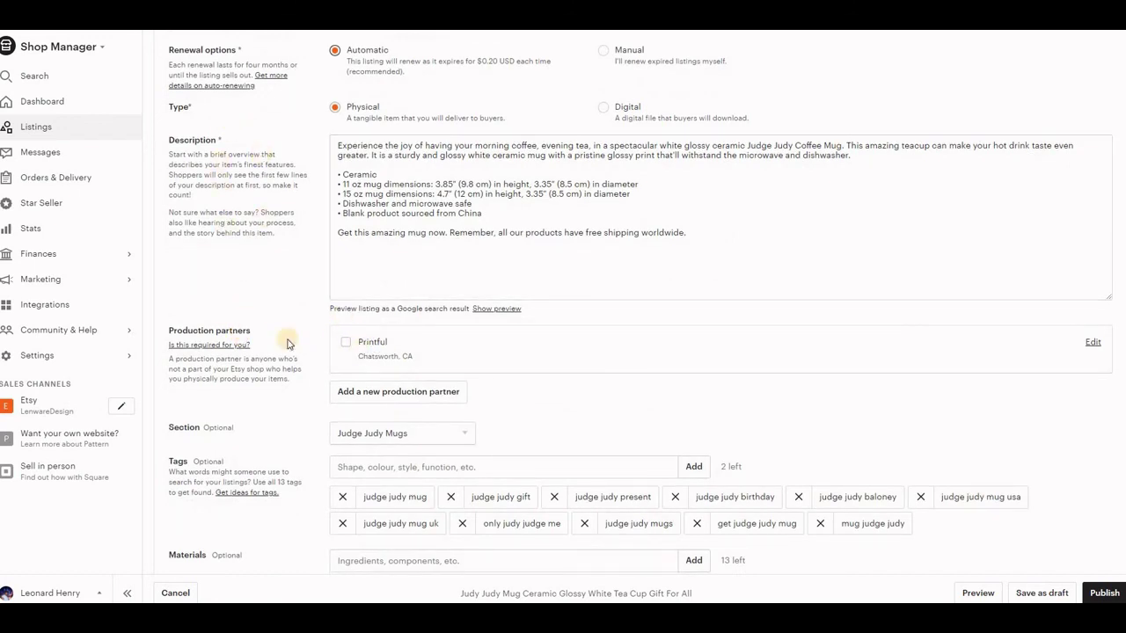
left_click(346, 348)
Review the listing's section, tags, price, quantity, SKU, variations, delivery options and customs information
scroll(329, 396, "down", 2)
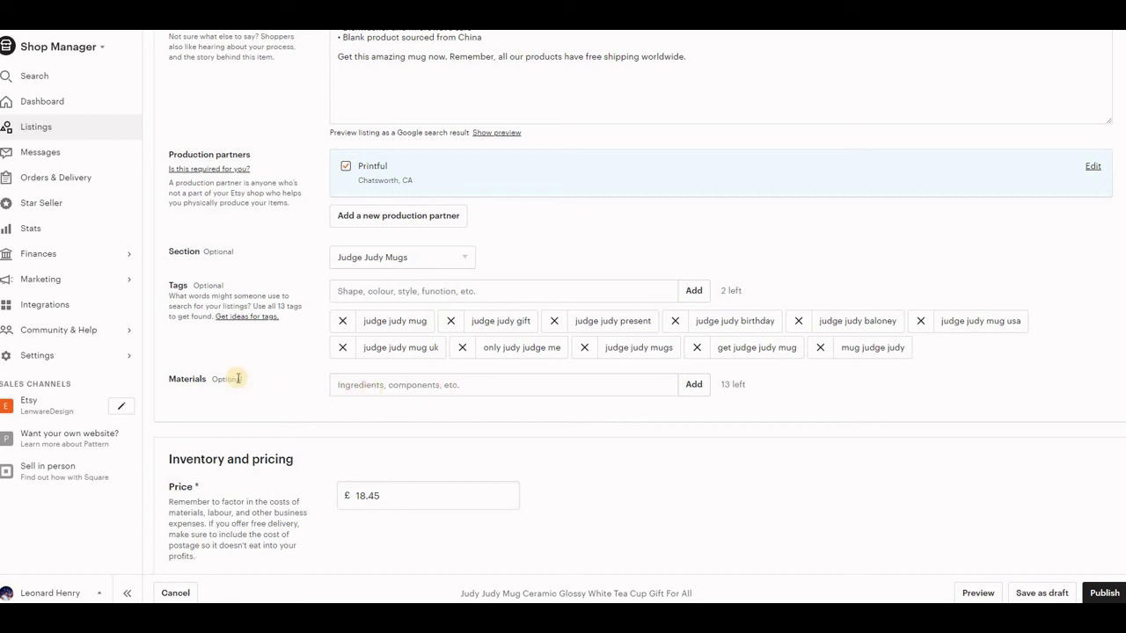
scroll(234, 386, "down", 1)
left_click(364, 408)
scroll(364, 405, "down", 3)
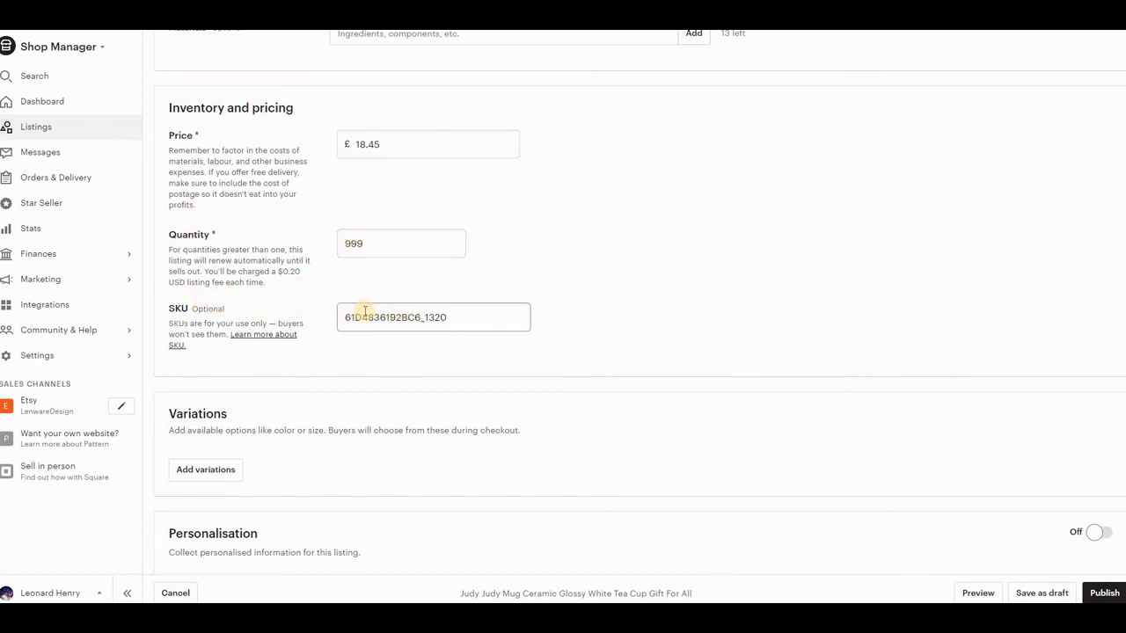
scroll(442, 318, "down", 6)
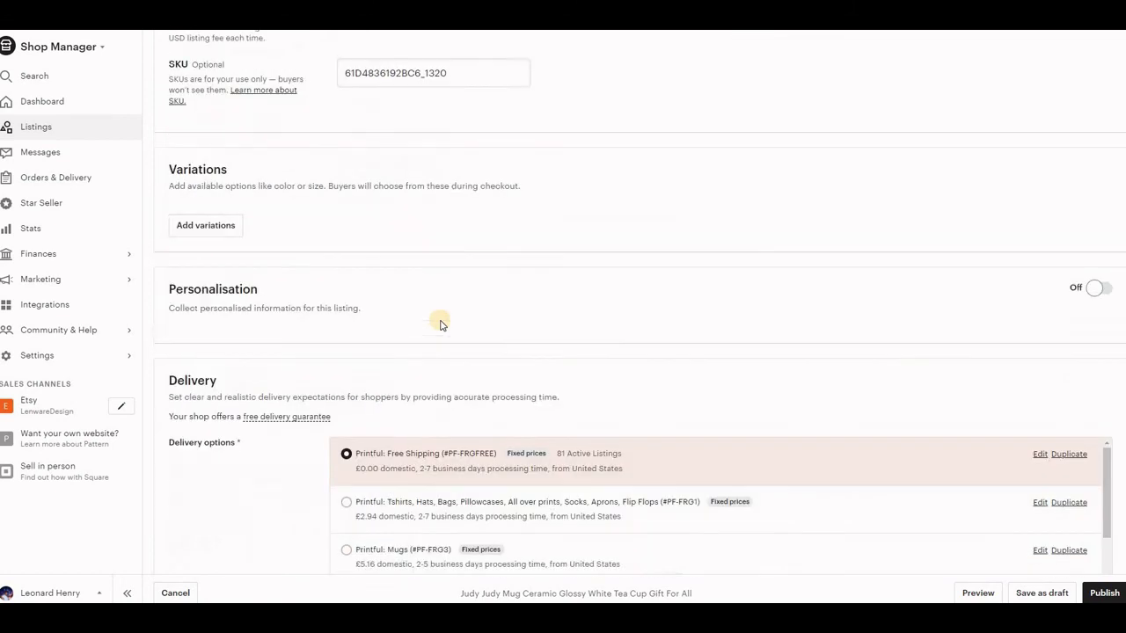
scroll(395, 319, "up", 2)
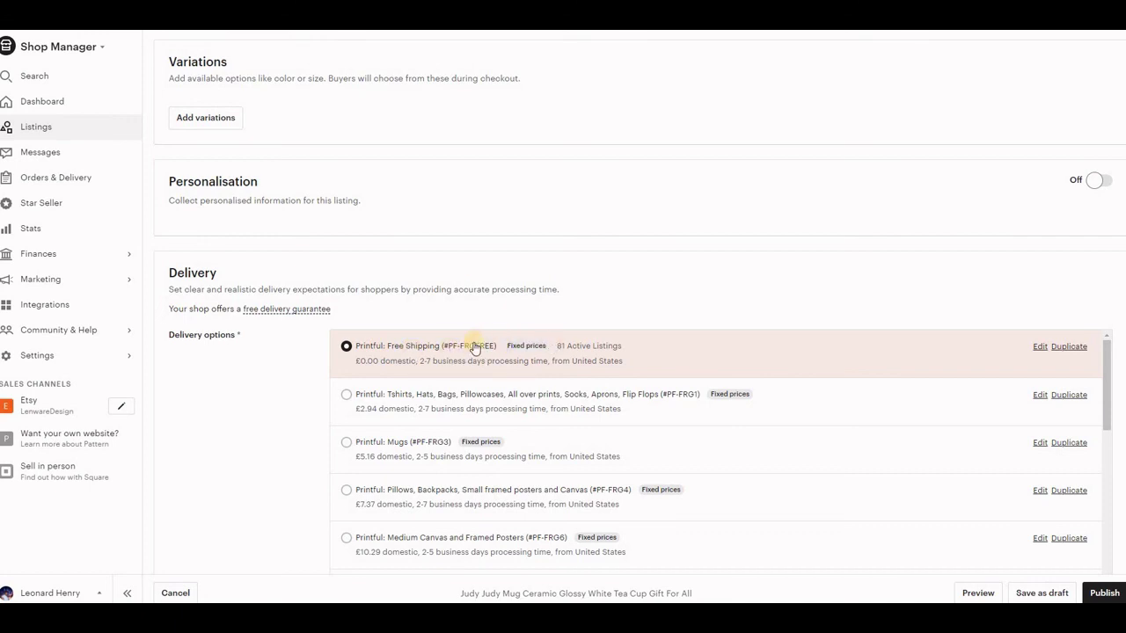
scroll(361, 345, "down", 1)
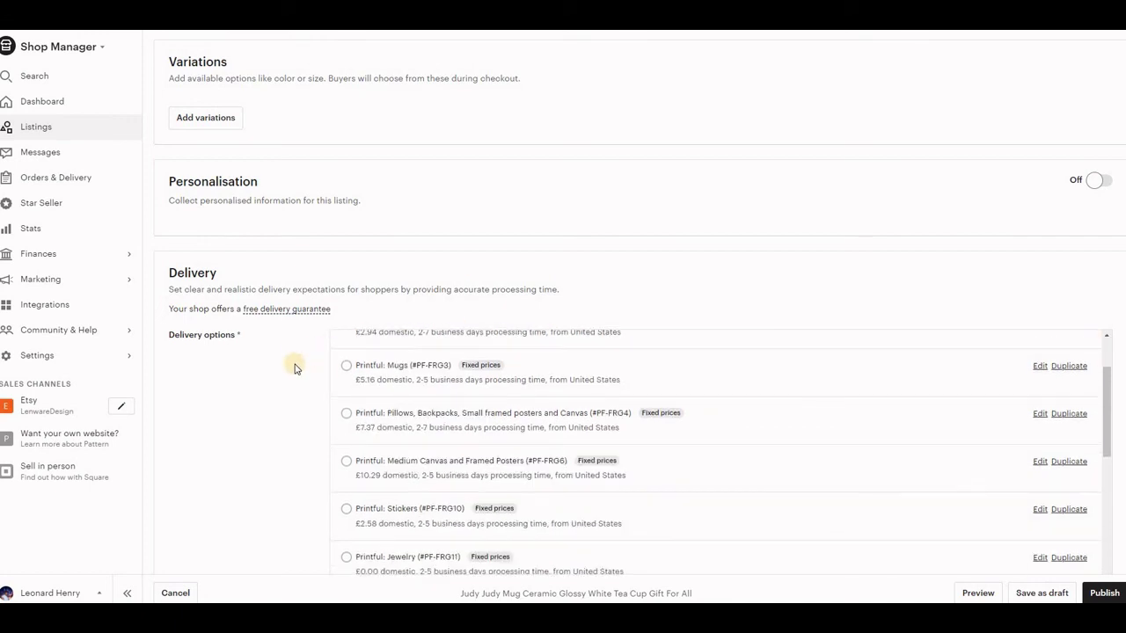
scroll(295, 368, "down", 4)
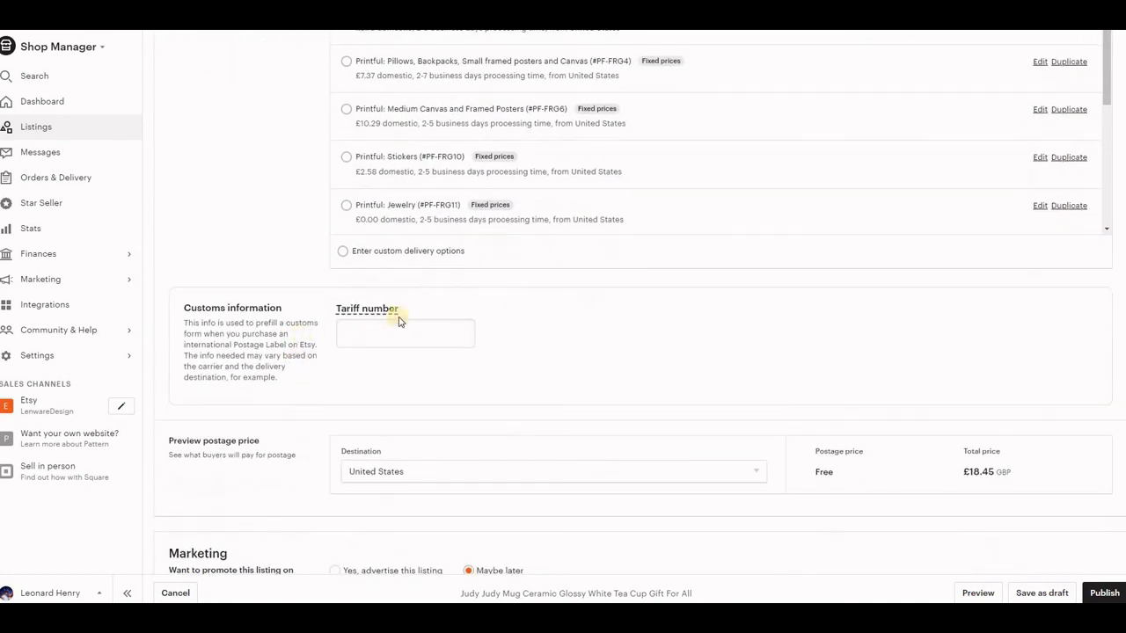
left_click(390, 325)
Choose to advertise the listing in the Etsy Ads campaign, publish it and accept the listing fee
scroll(390, 332, "down", 2)
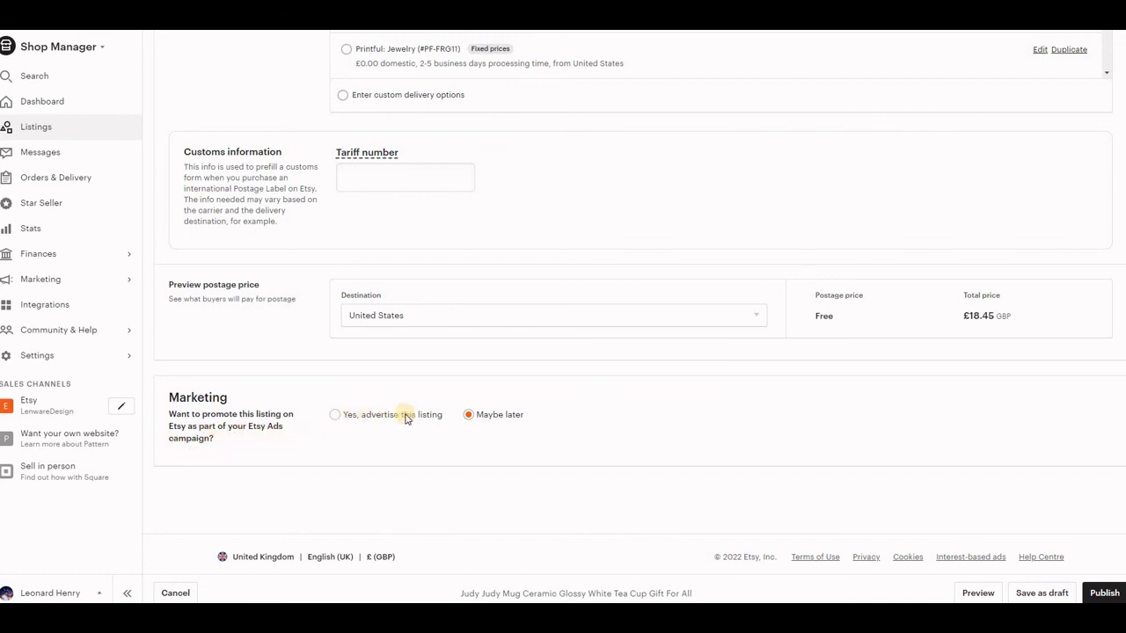
left_click(336, 418)
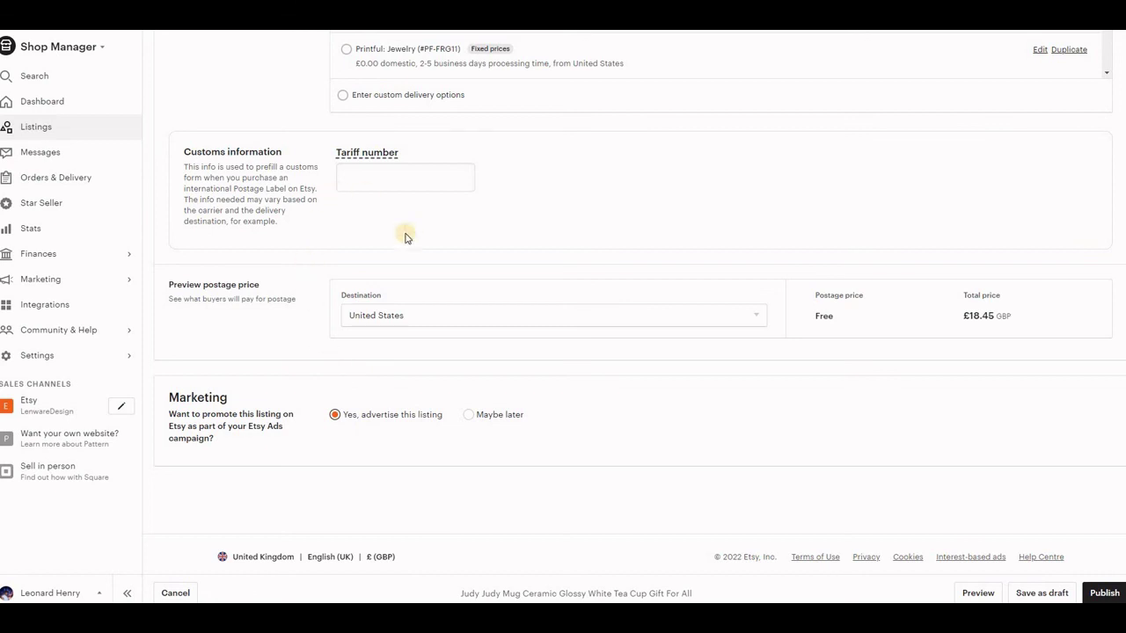
left_click(1103, 595)
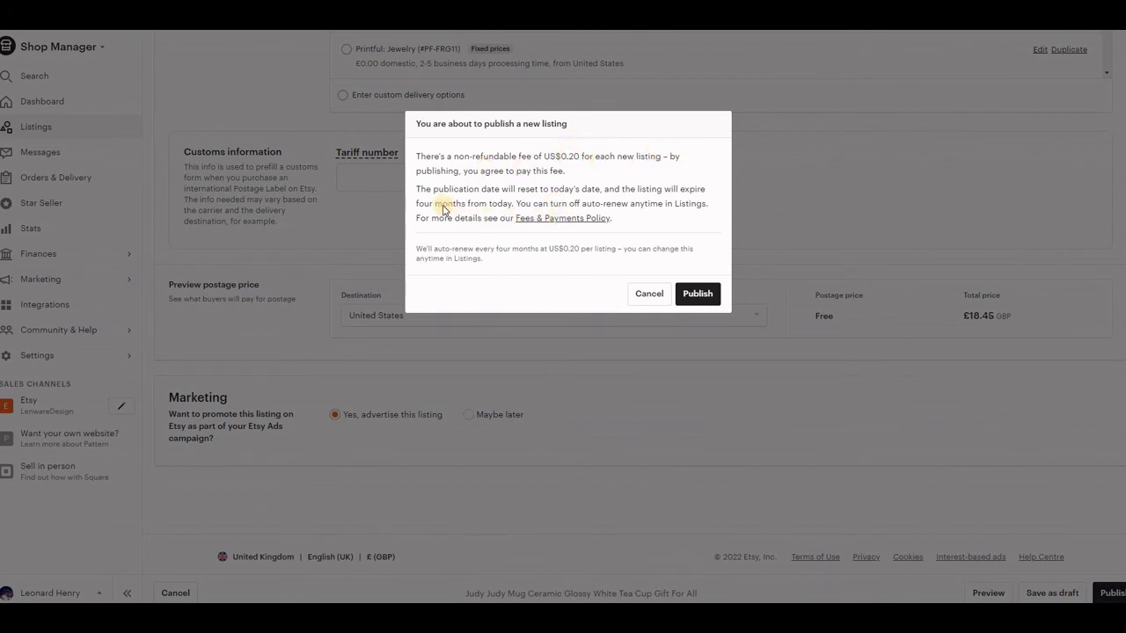
left_click(698, 295)
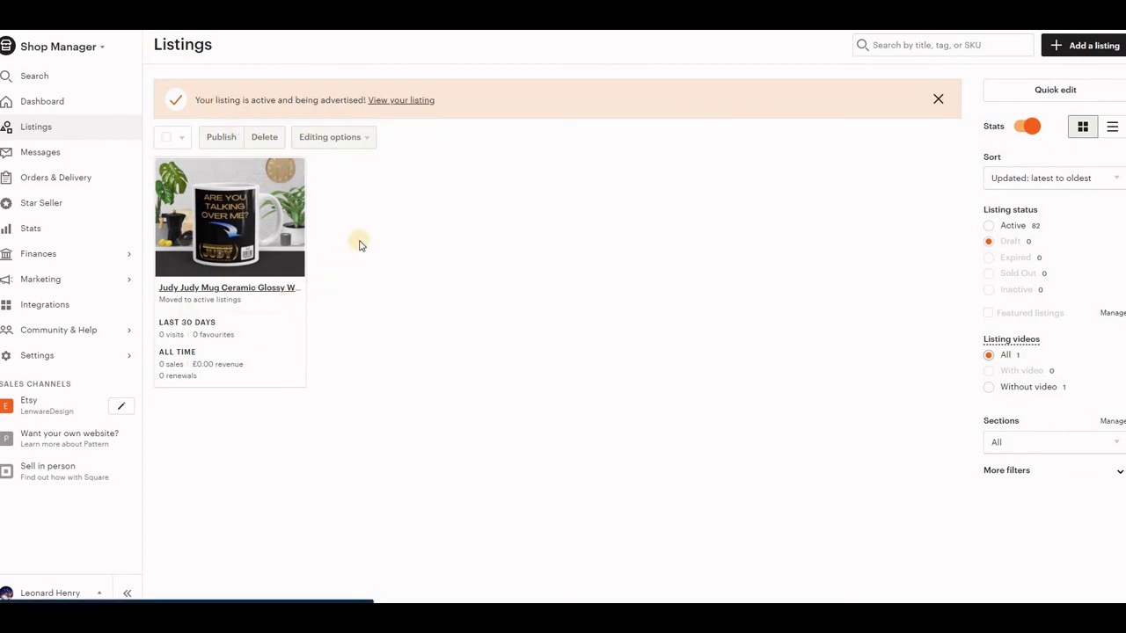
View the published mug listing and browse through all its photos back to the first one
left_click(394, 101)
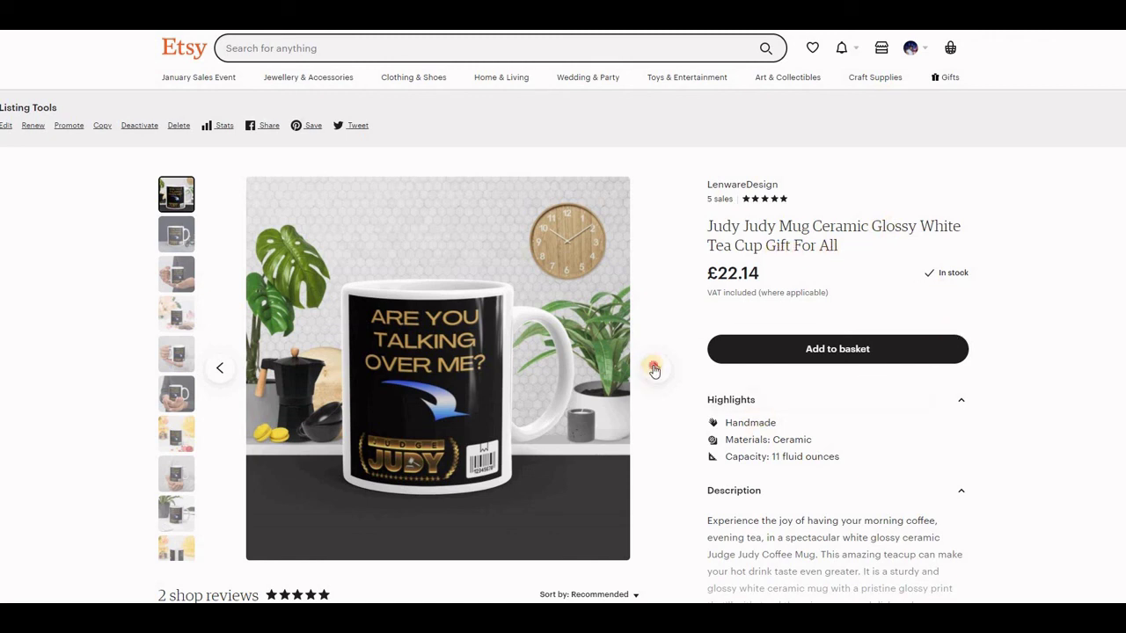
left_click(177, 230)
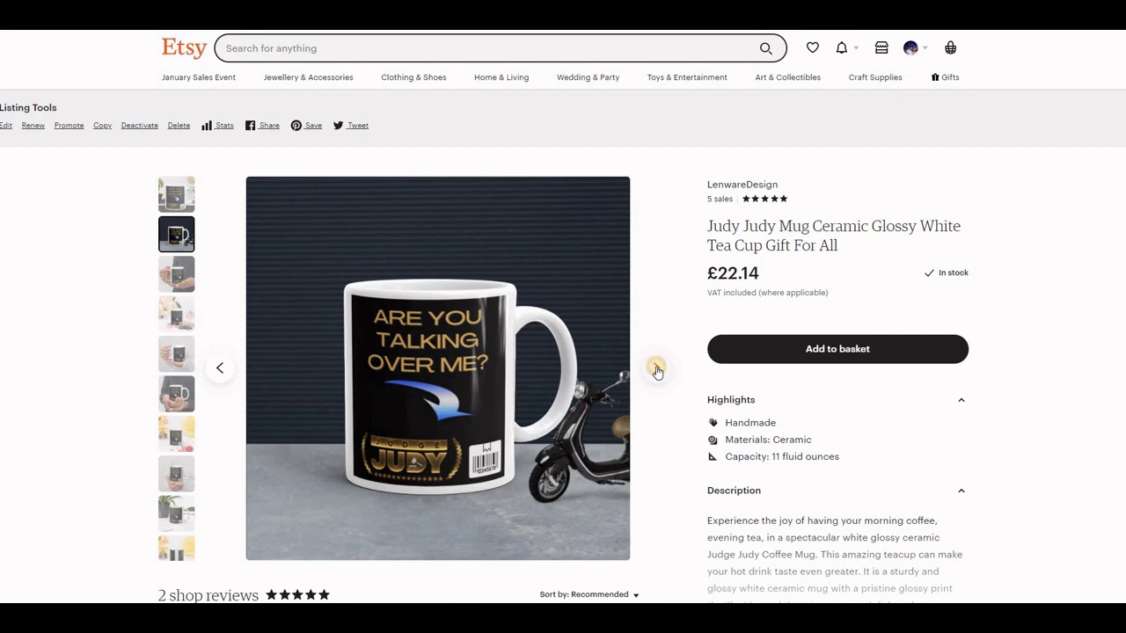
left_click(657, 368)
left_click(656, 368)
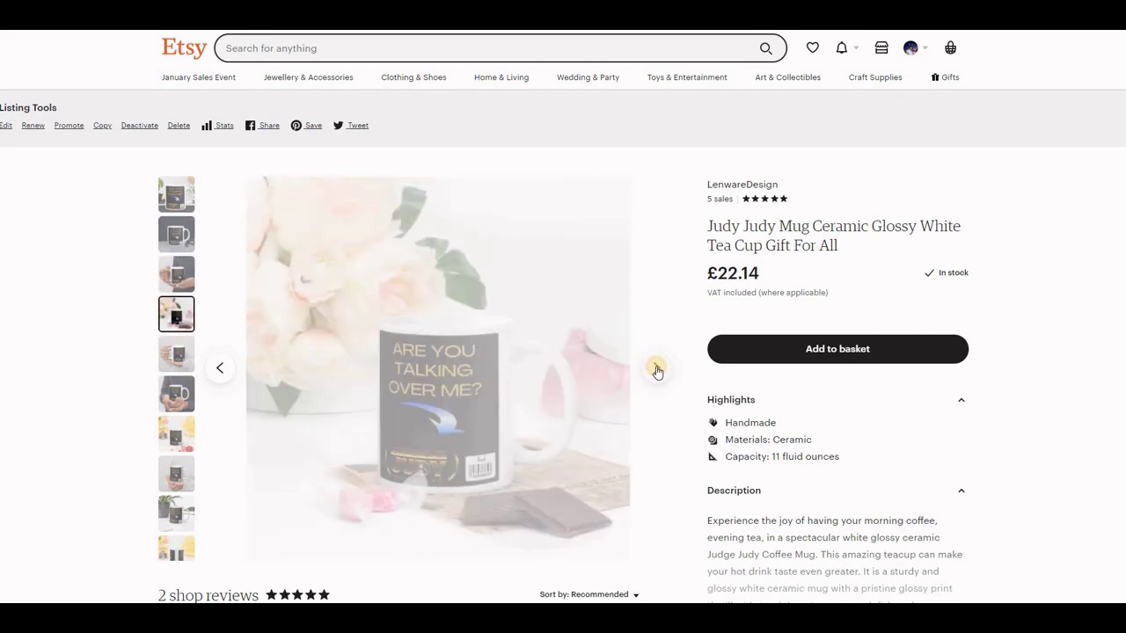
left_click(657, 368)
left_click(657, 368)
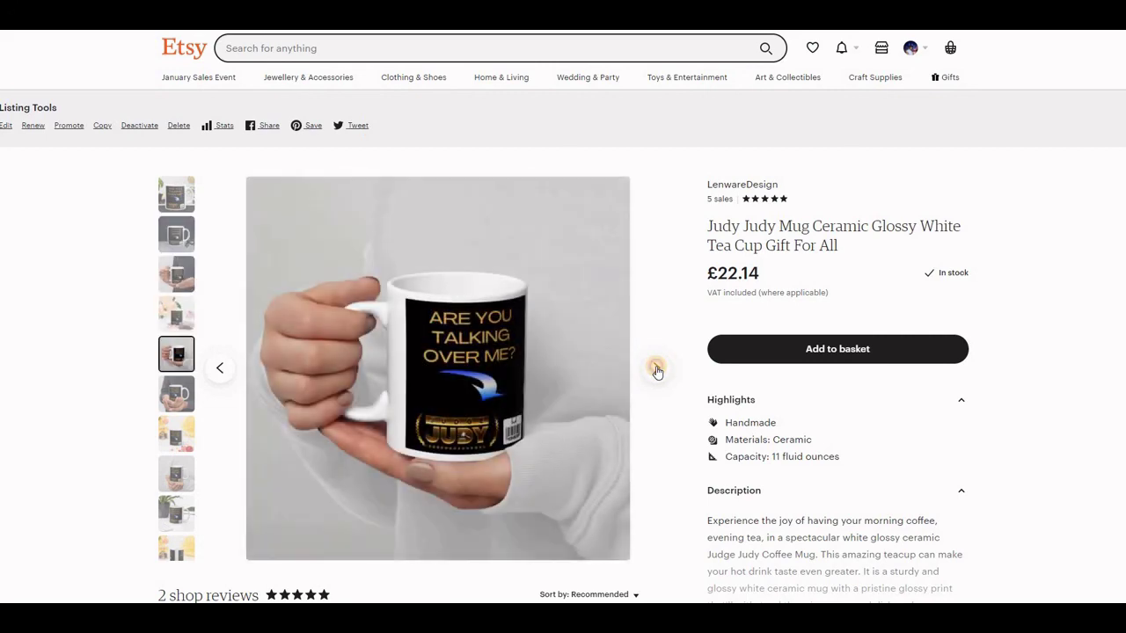
left_click(657, 368)
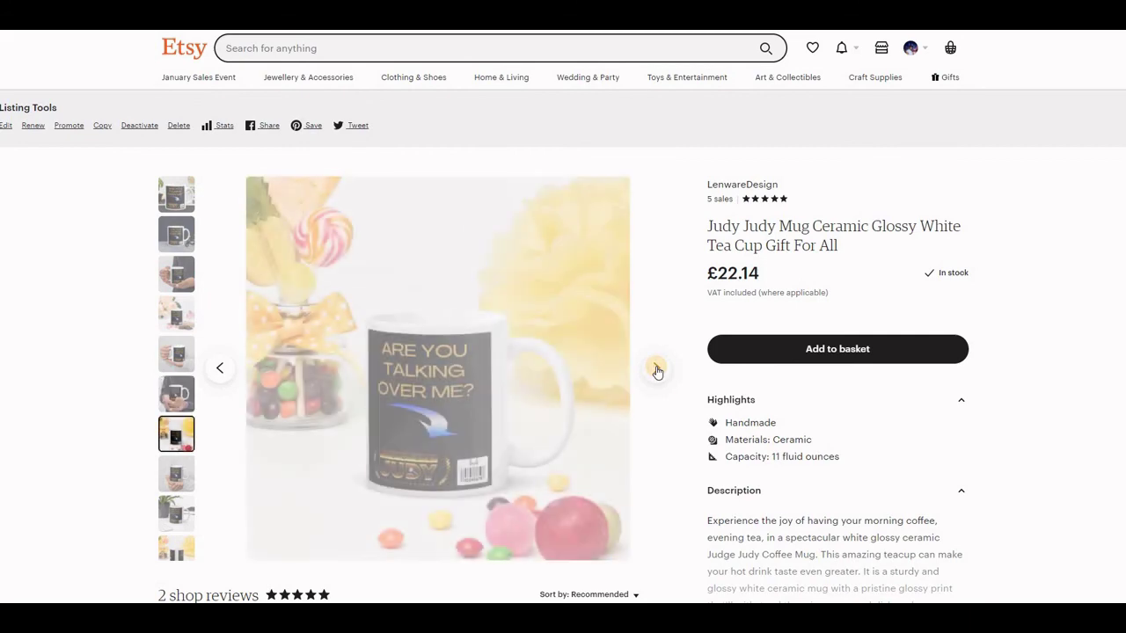
left_click(656, 368)
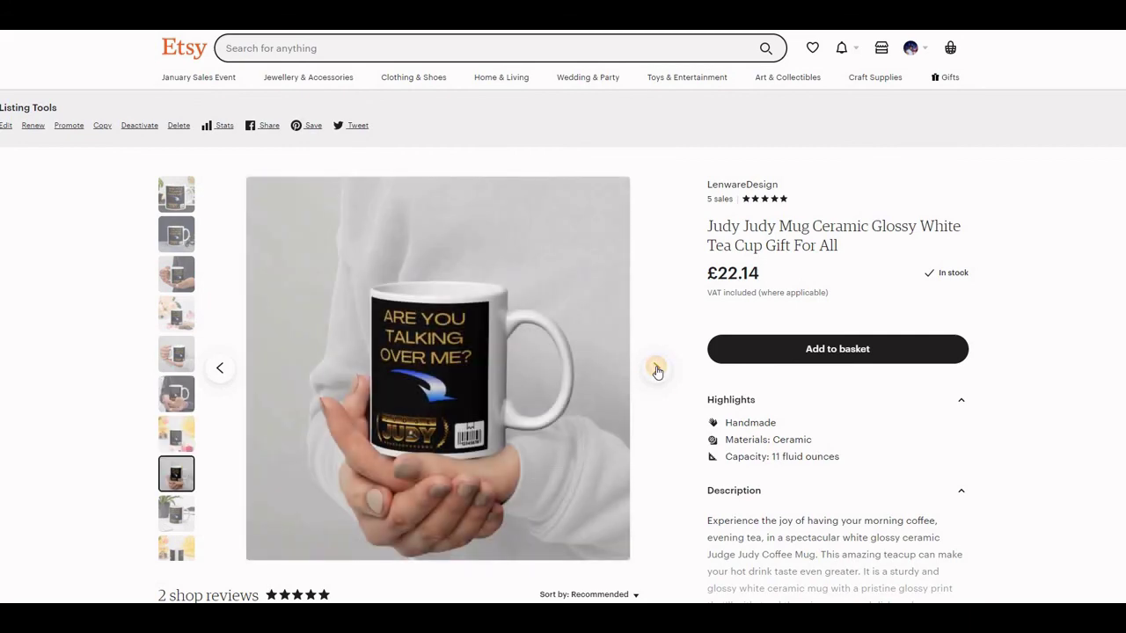
left_click(657, 369)
left_click(657, 368)
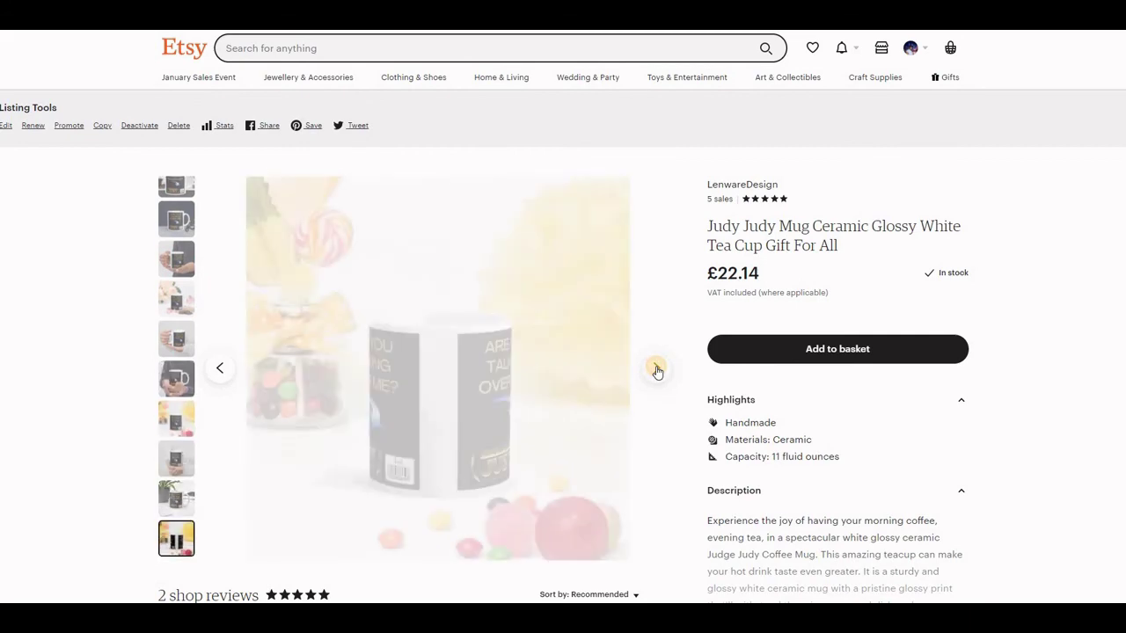
left_click(657, 368)
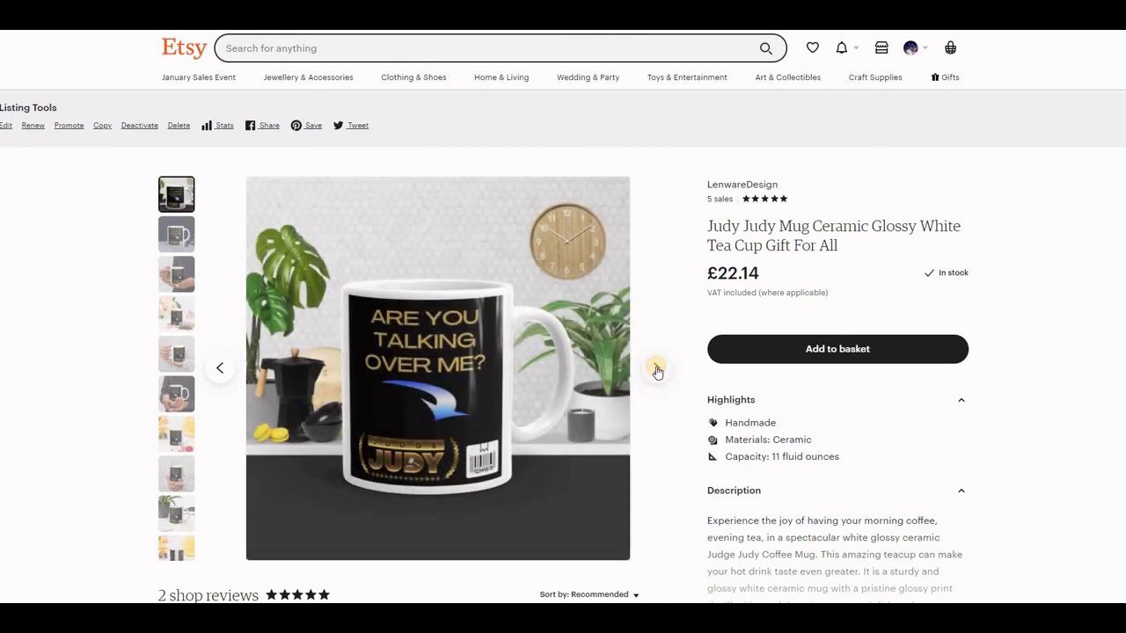
Expand and read the full item description, check the reviews and delivery policies, and show the second mug photo again
scroll(990, 392, "down", 2)
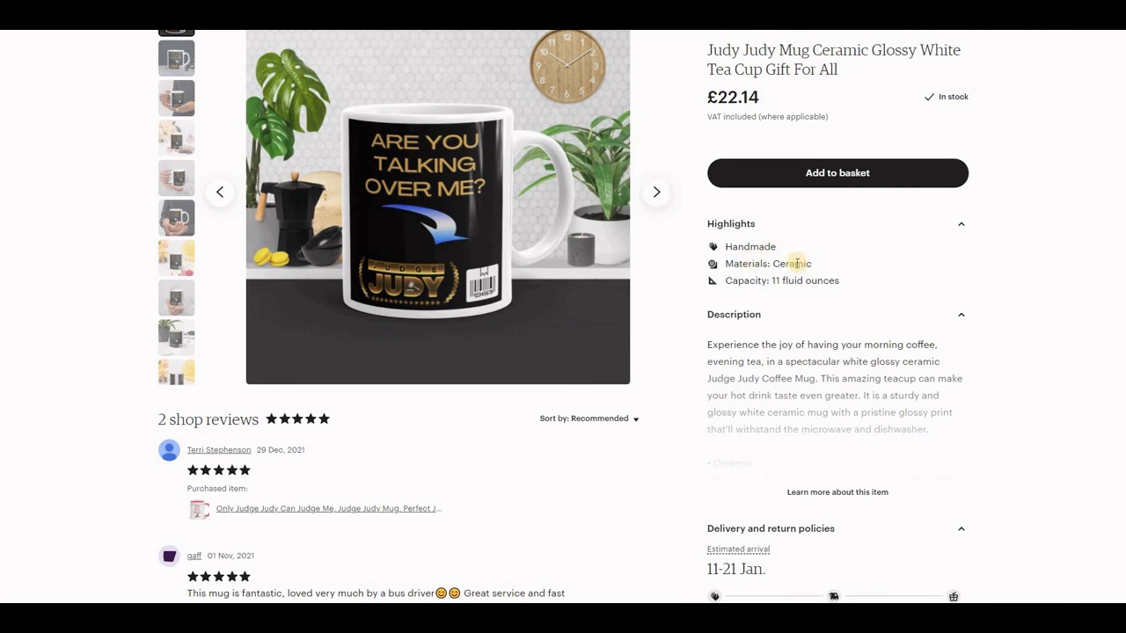
left_click(840, 492)
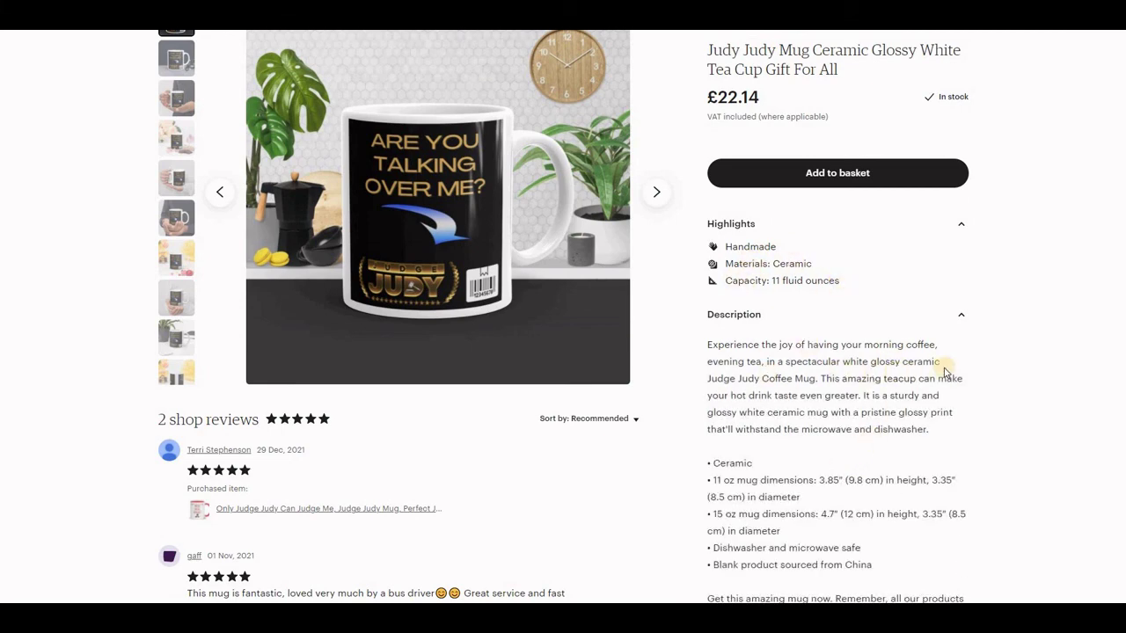
scroll(944, 372, "down", 3)
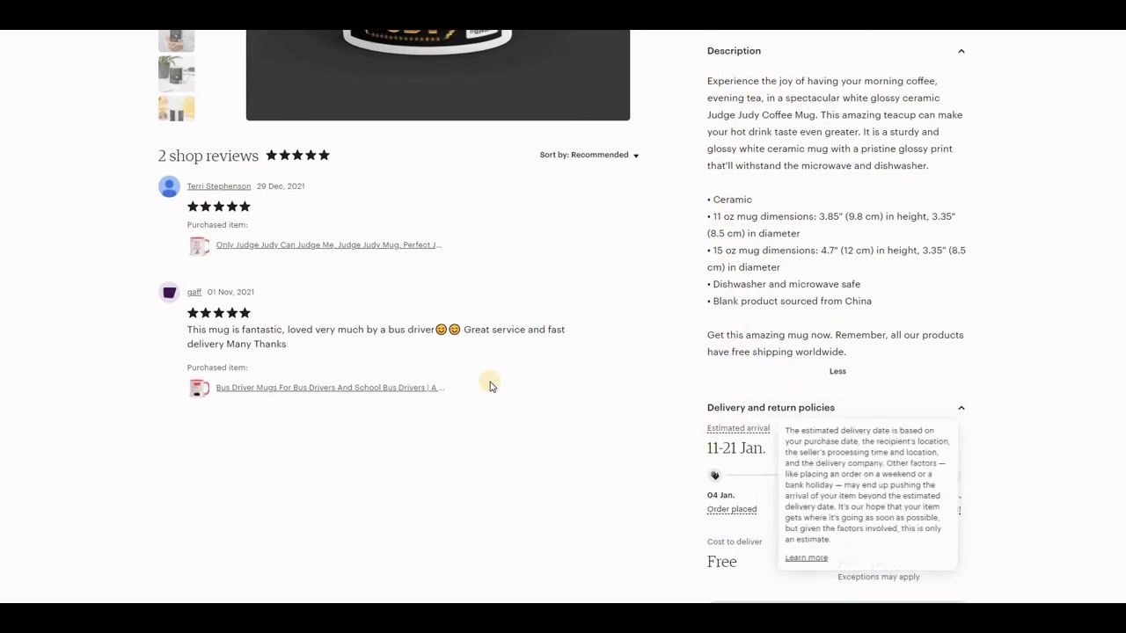
scroll(713, 425, "up", 3)
scroll(714, 425, "up", 2)
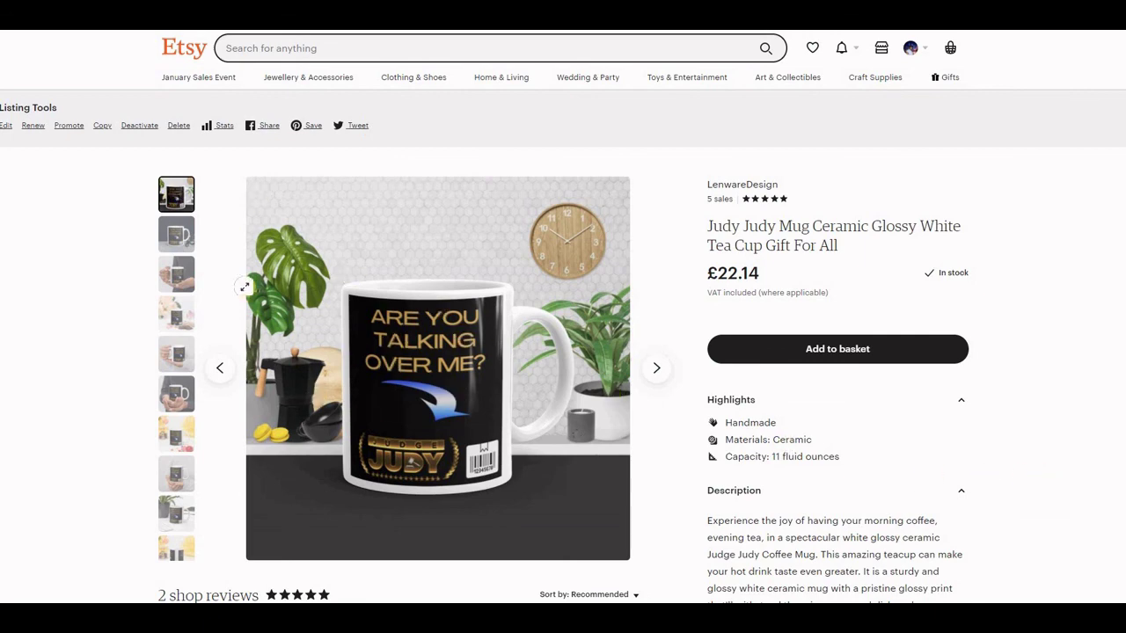
left_click(176, 234)
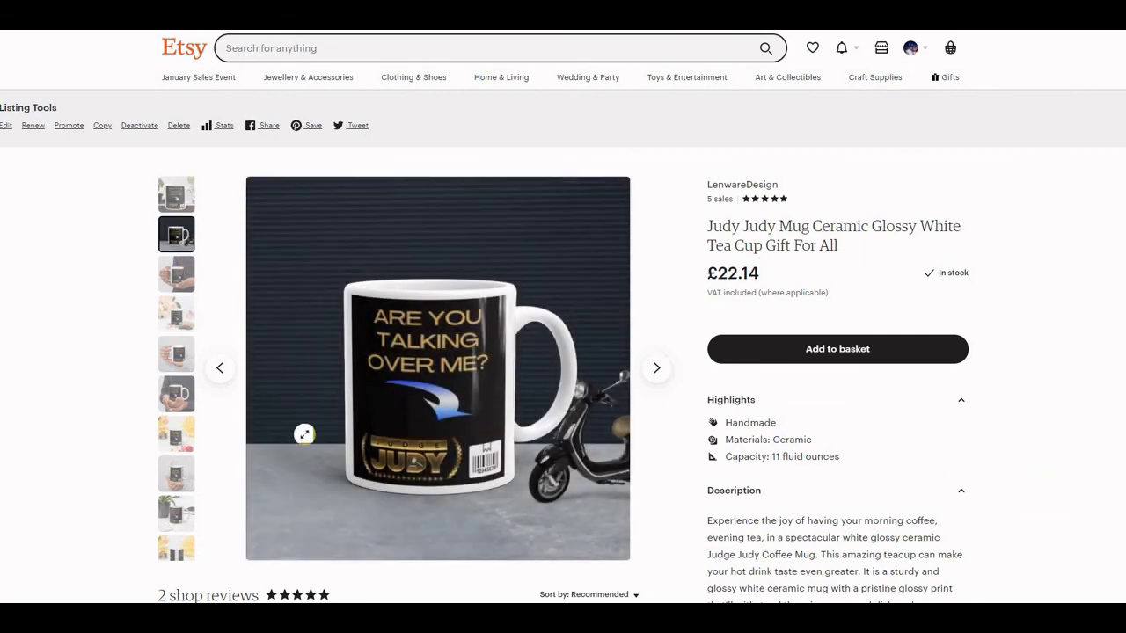